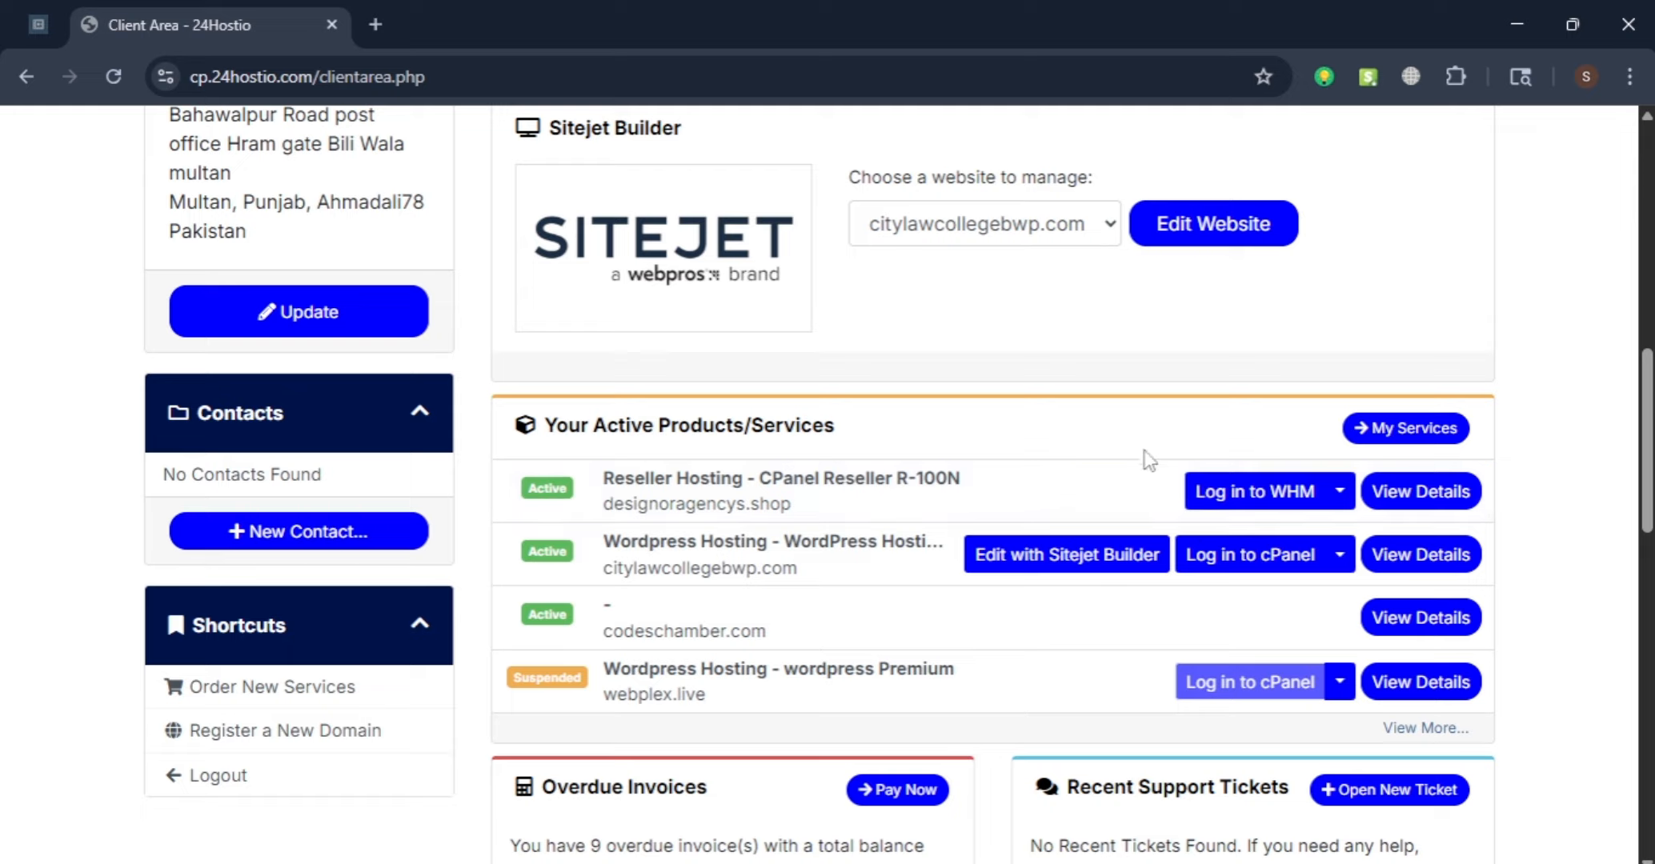
# Log in to WHM for the reseller hosting service on designoragencys.shop
pyautogui.click(1254, 491)
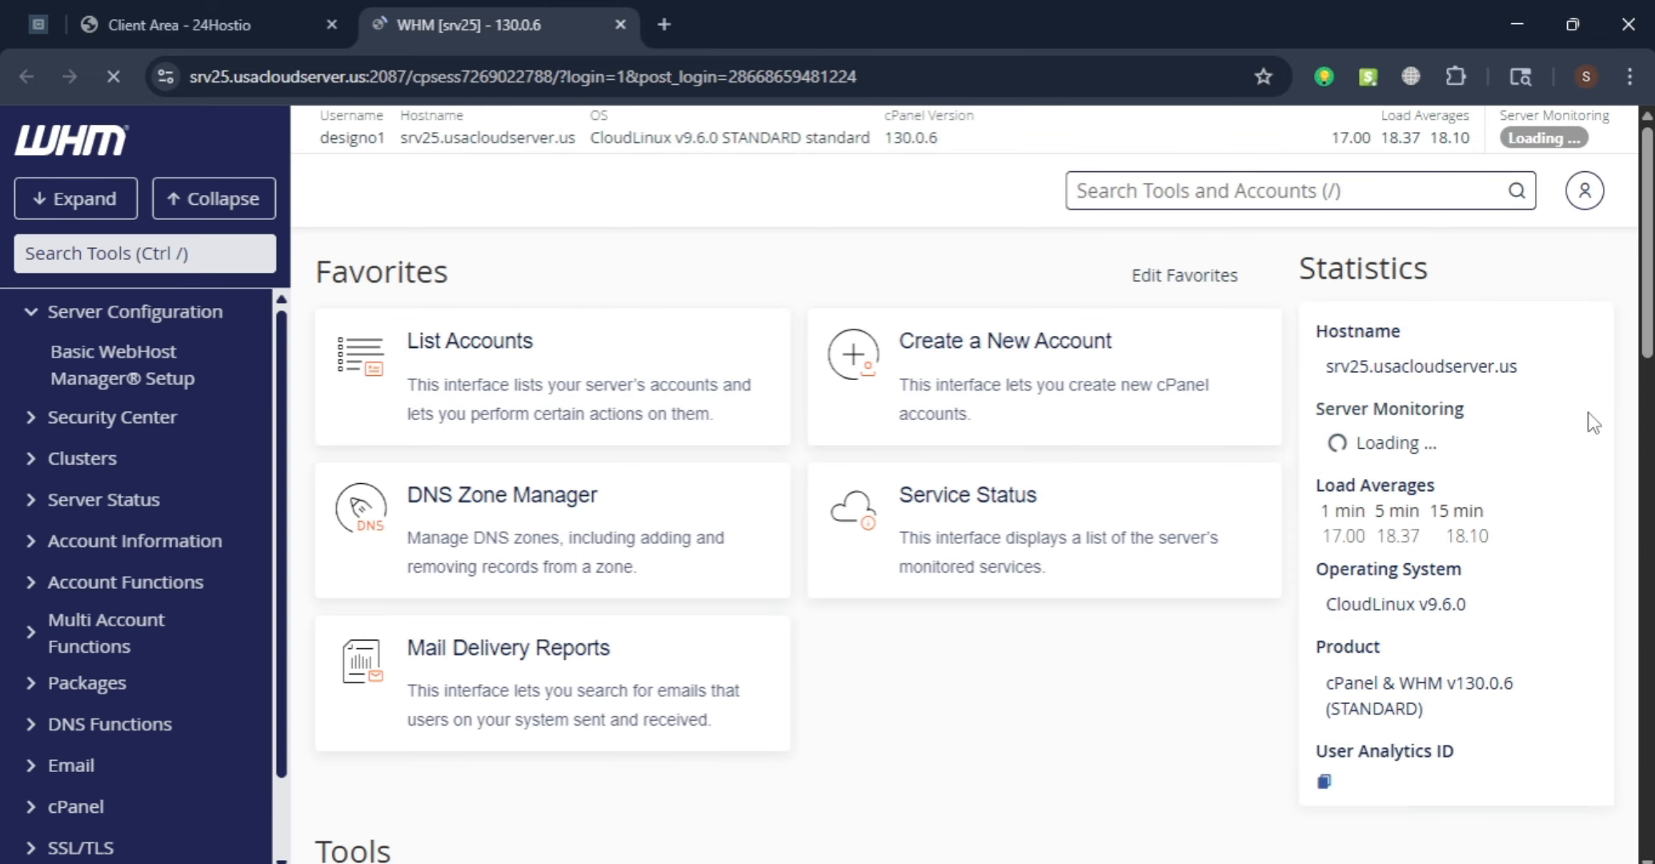
pyautogui.scroll(-1, 1588, 412)
pyautogui.scroll(1, 961, 481)
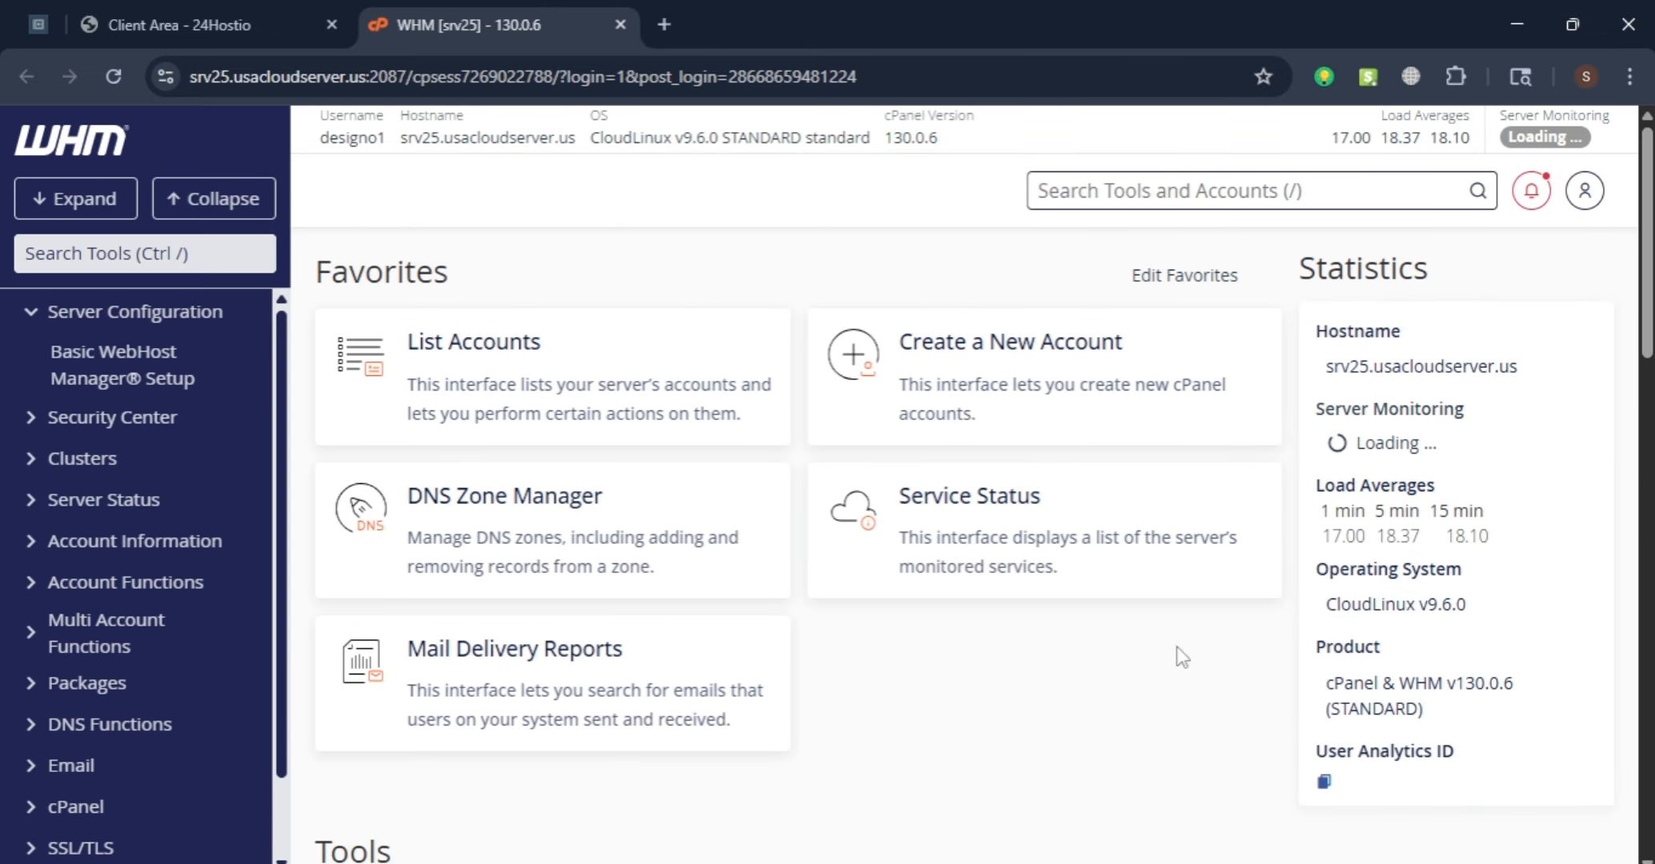
pyautogui.scroll(-2, 1620, 260)
pyautogui.scroll(2, 1620, 260)
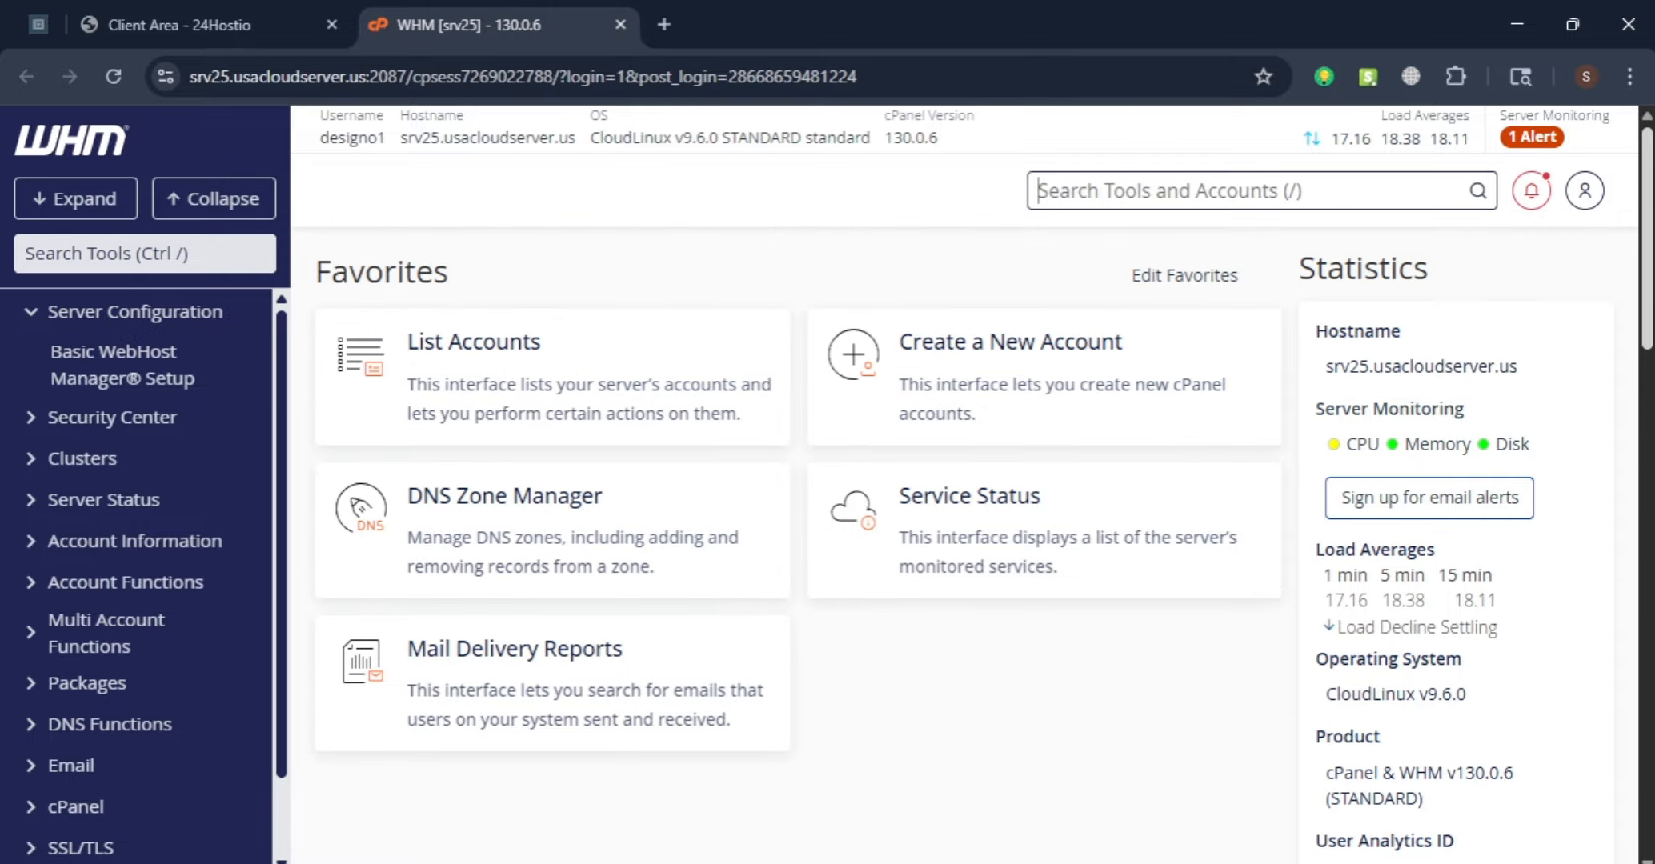
pyautogui.scroll(-10, 1620, 260)
pyautogui.scroll(7, 1164, 313)
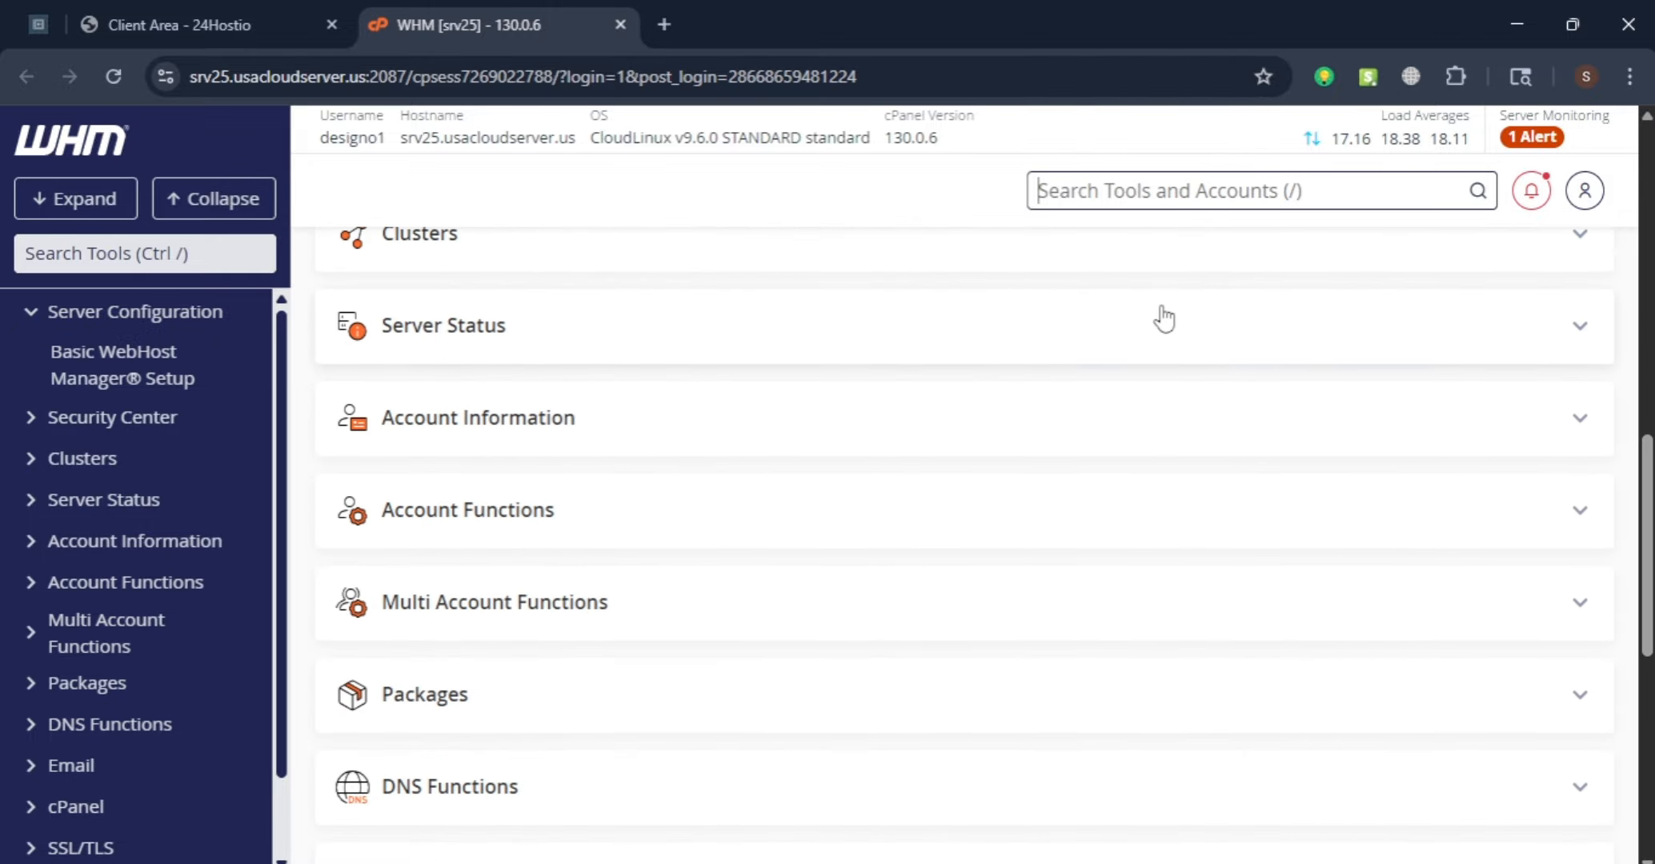
pyautogui.click(1218, 197)
pyautogui.write('package')
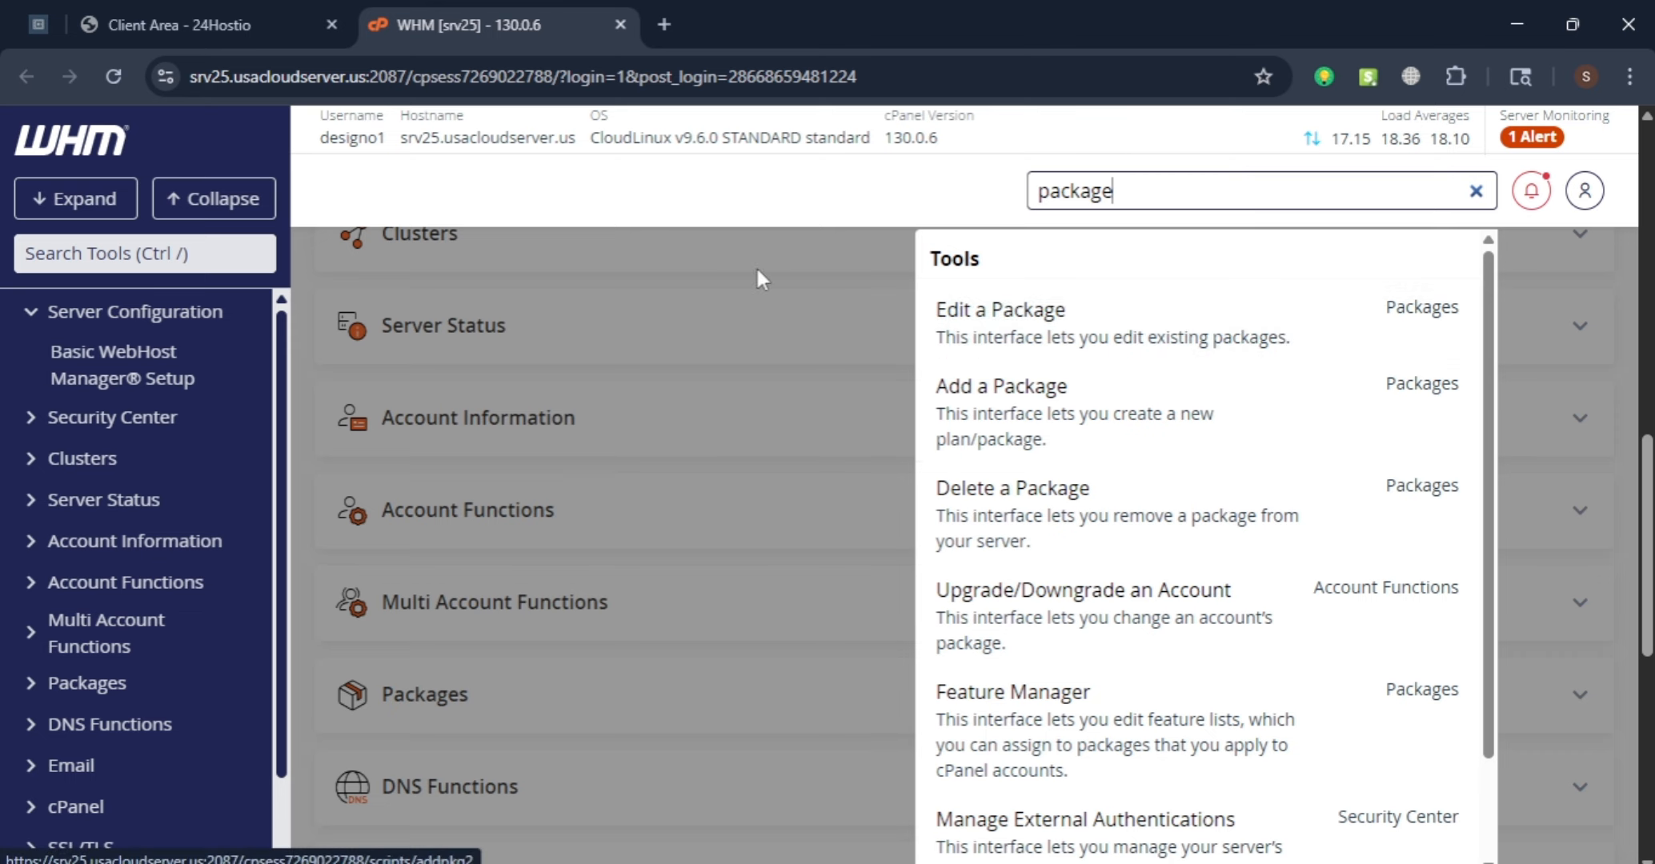
pyautogui.click(838, 270)
# Search the WHM tools for "fea" and open Feature Manager
pyautogui.doubleClick(1103, 192)
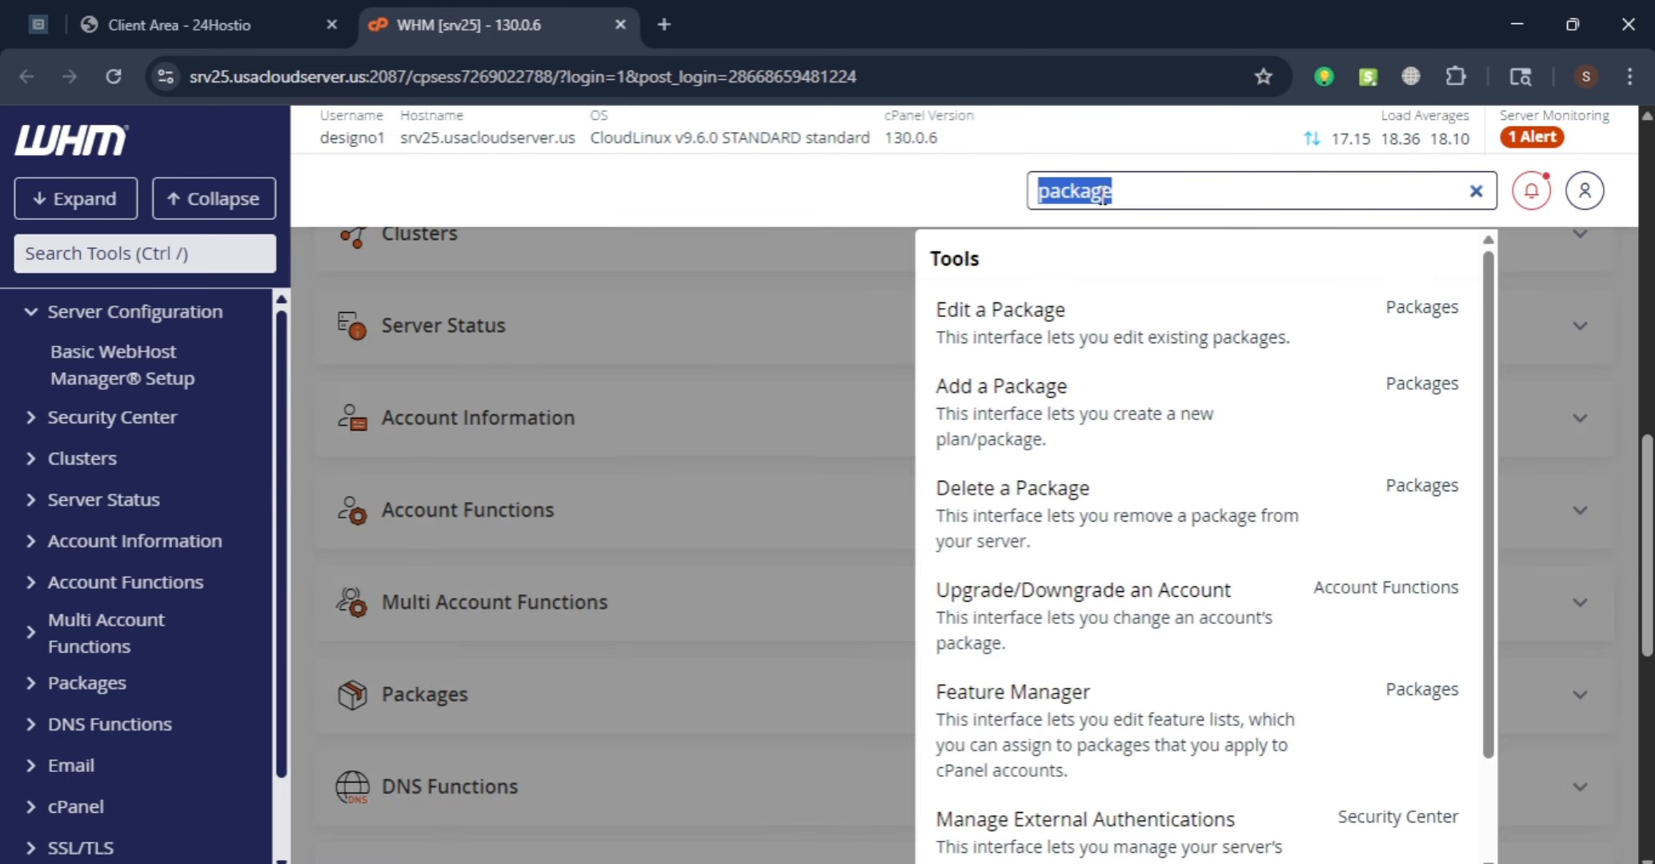
pyautogui.press('BackSpace')
pyautogui.write('fea')
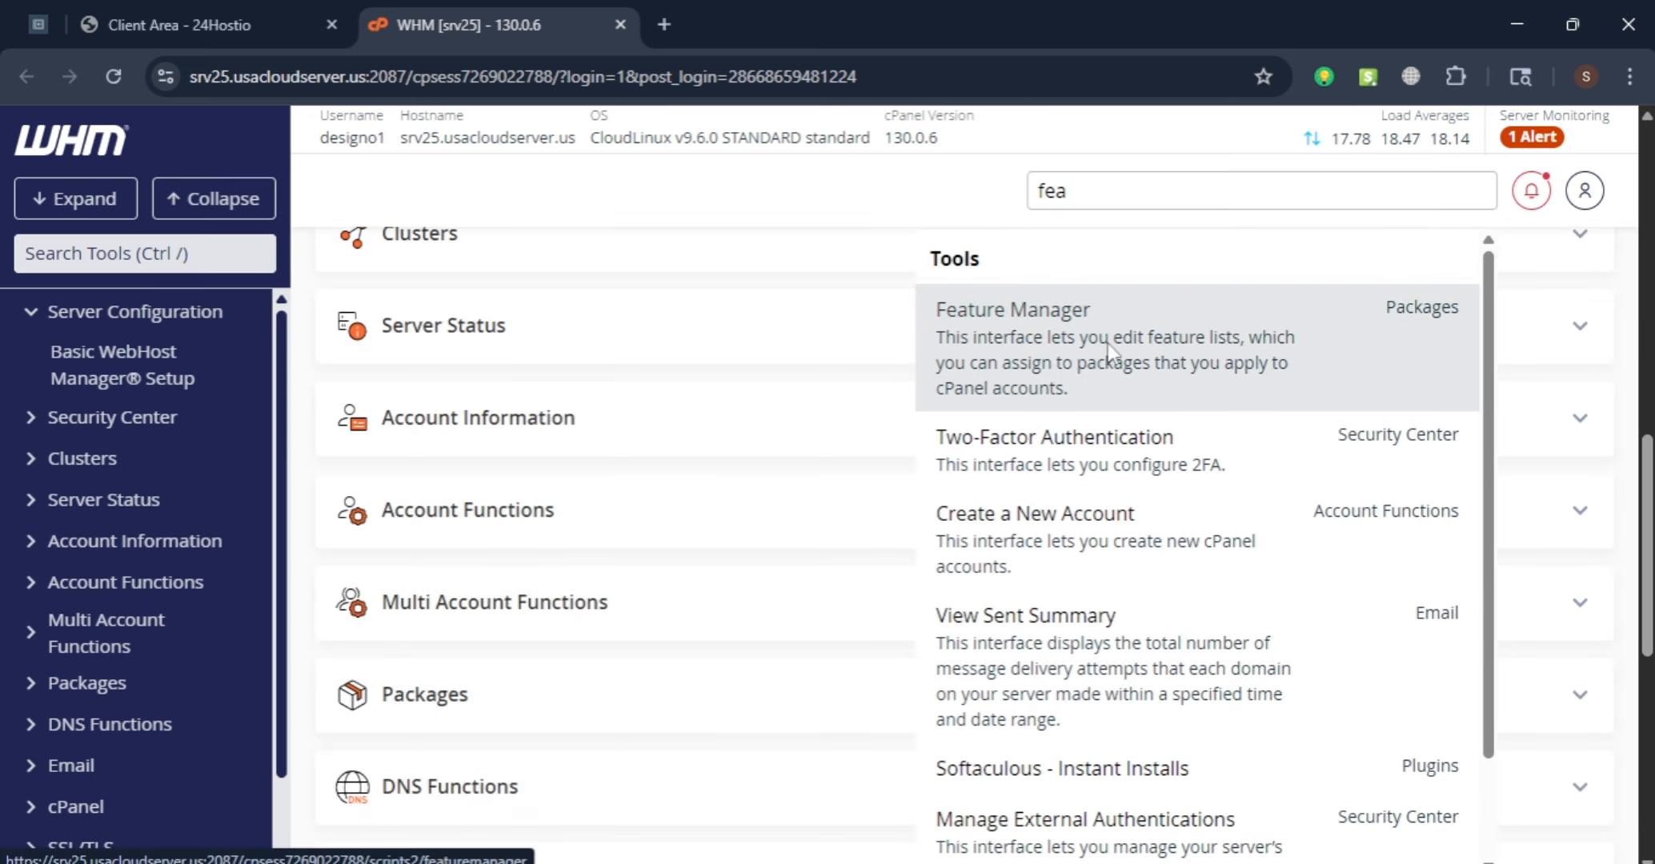
pyautogui.click(1110, 350)
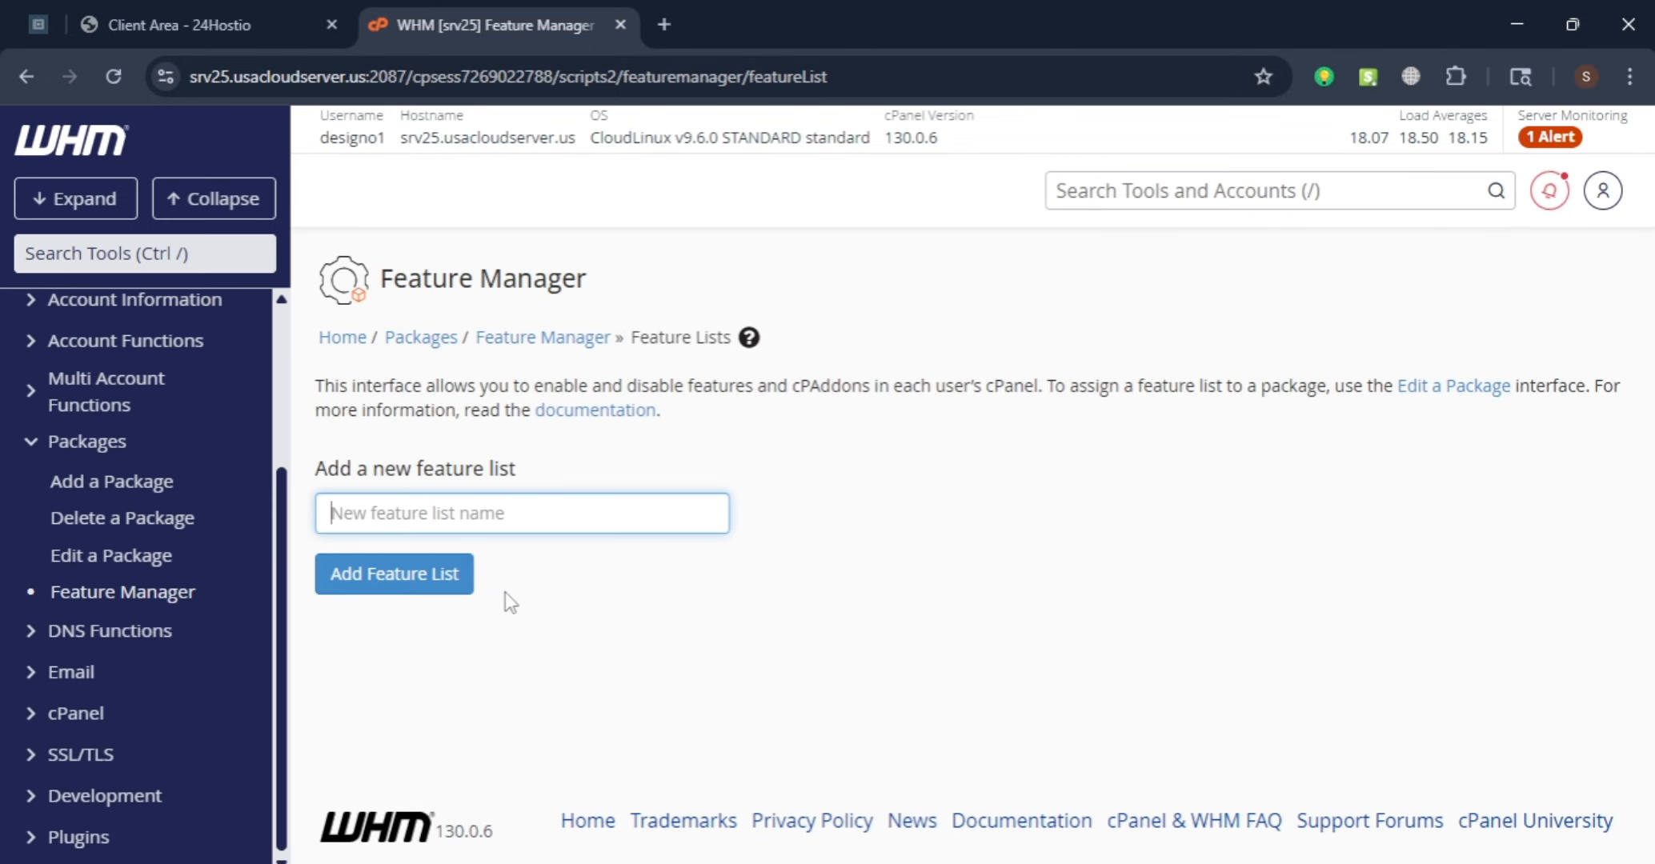
pyautogui.moveTo(383, 265); pyautogui.dragTo(645, 274)
pyautogui.click(502, 274)
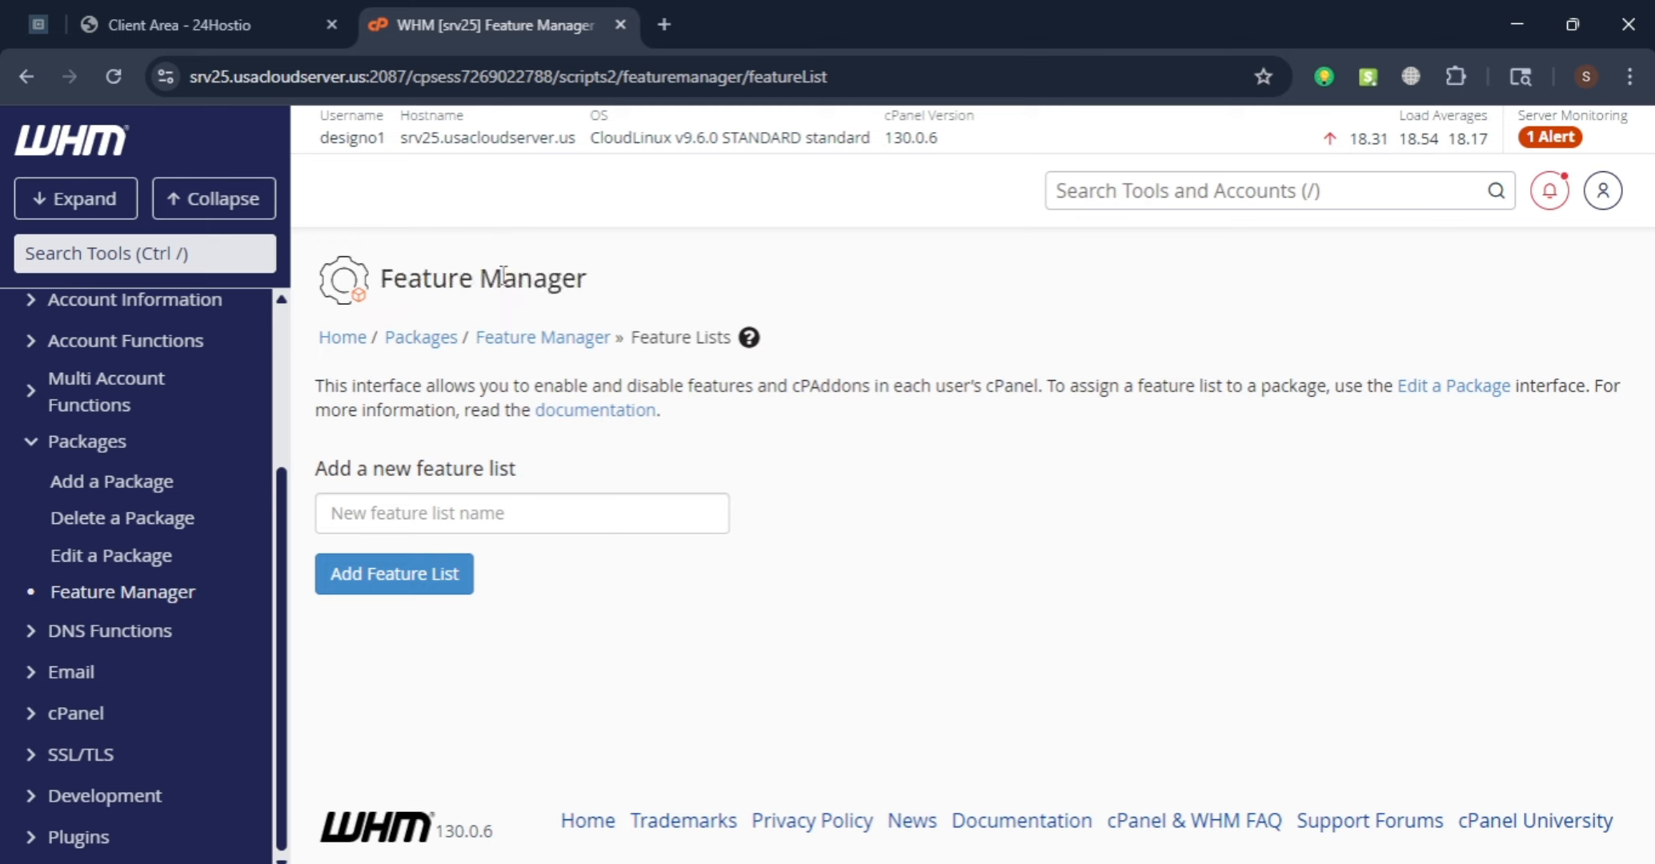
pyautogui.moveTo(386, 265); pyautogui.dragTo(698, 289)
pyautogui.click(389, 284)
pyautogui.moveTo(377, 282); pyautogui.dragTo(698, 288)
pyautogui.click(734, 303)
# Add a new feature list named "wordpress hosting"
pyautogui.click(516, 521)
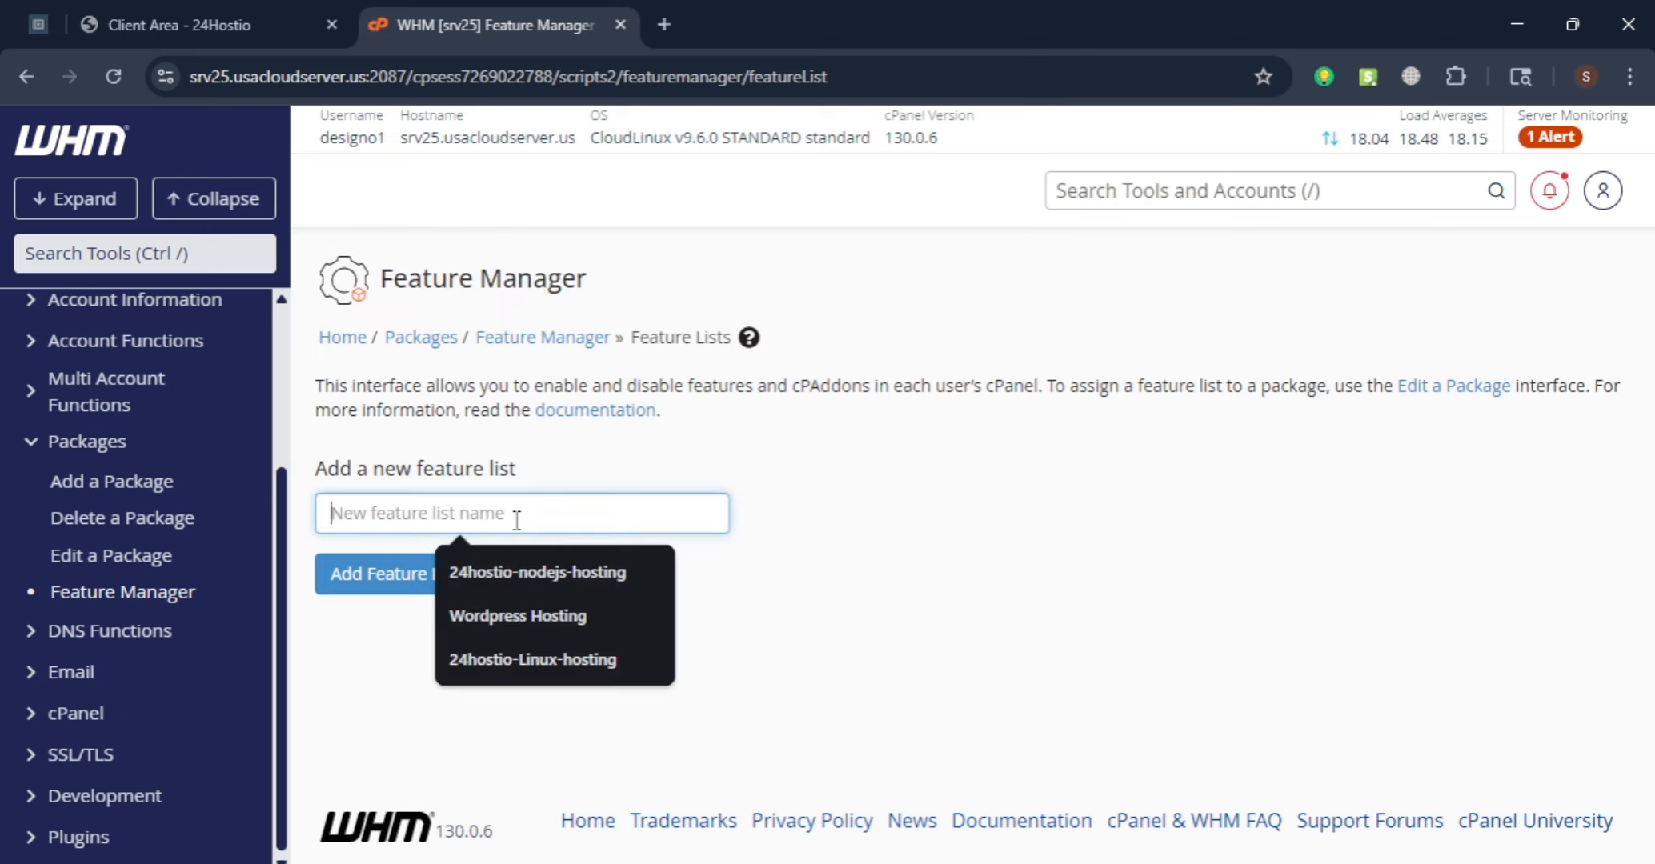
pyautogui.write('wor')
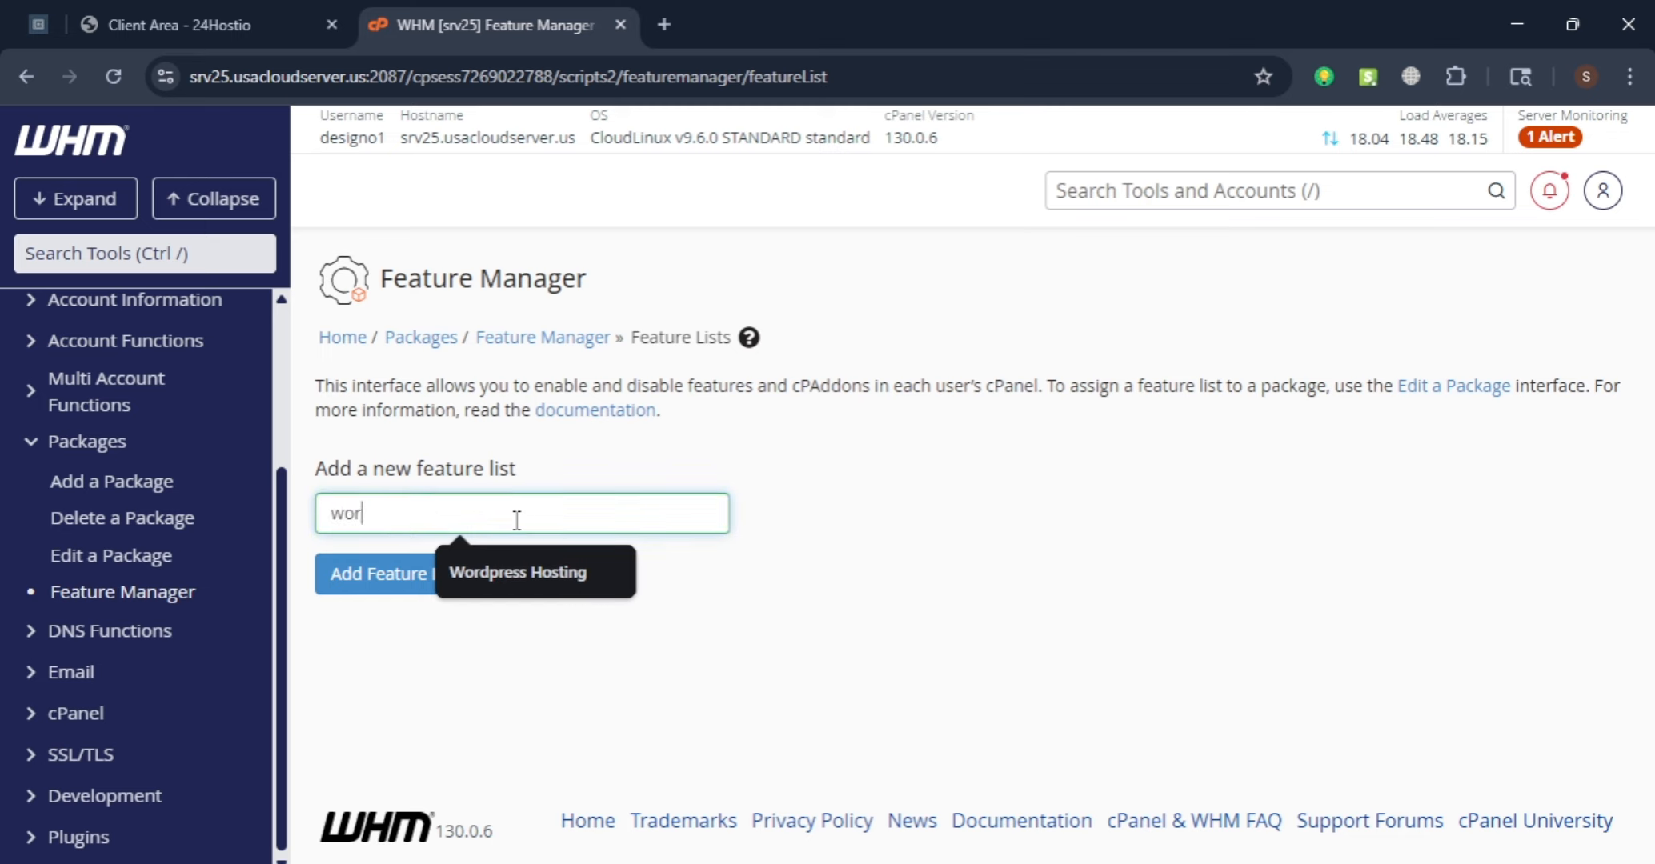
pyautogui.write('dpress ')
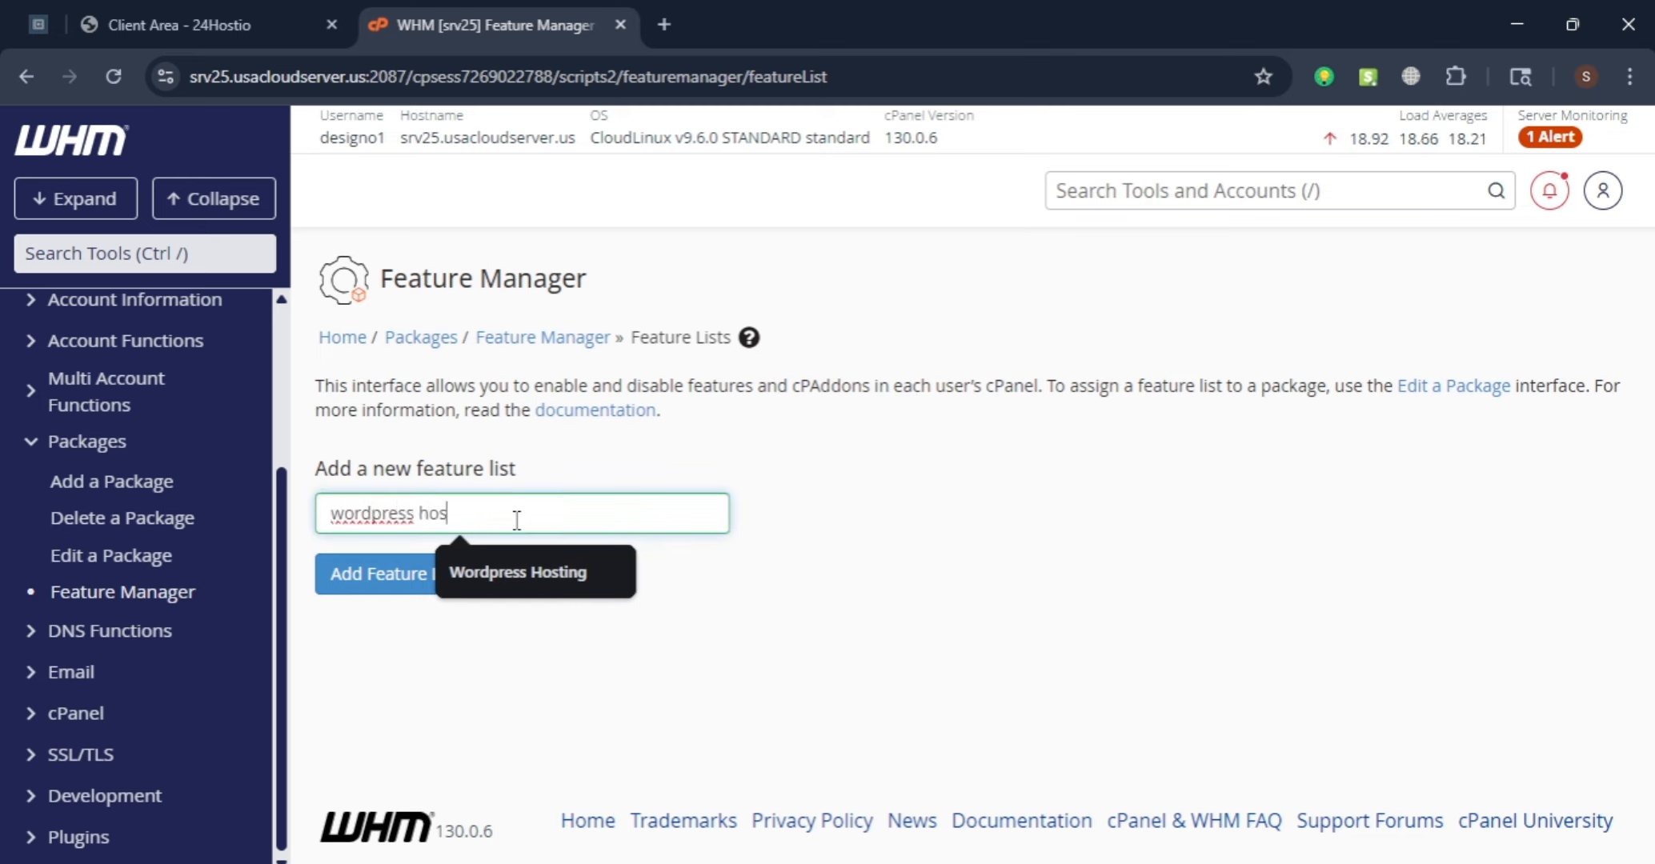
pyautogui.write('hosting')
pyautogui.click(393, 564)
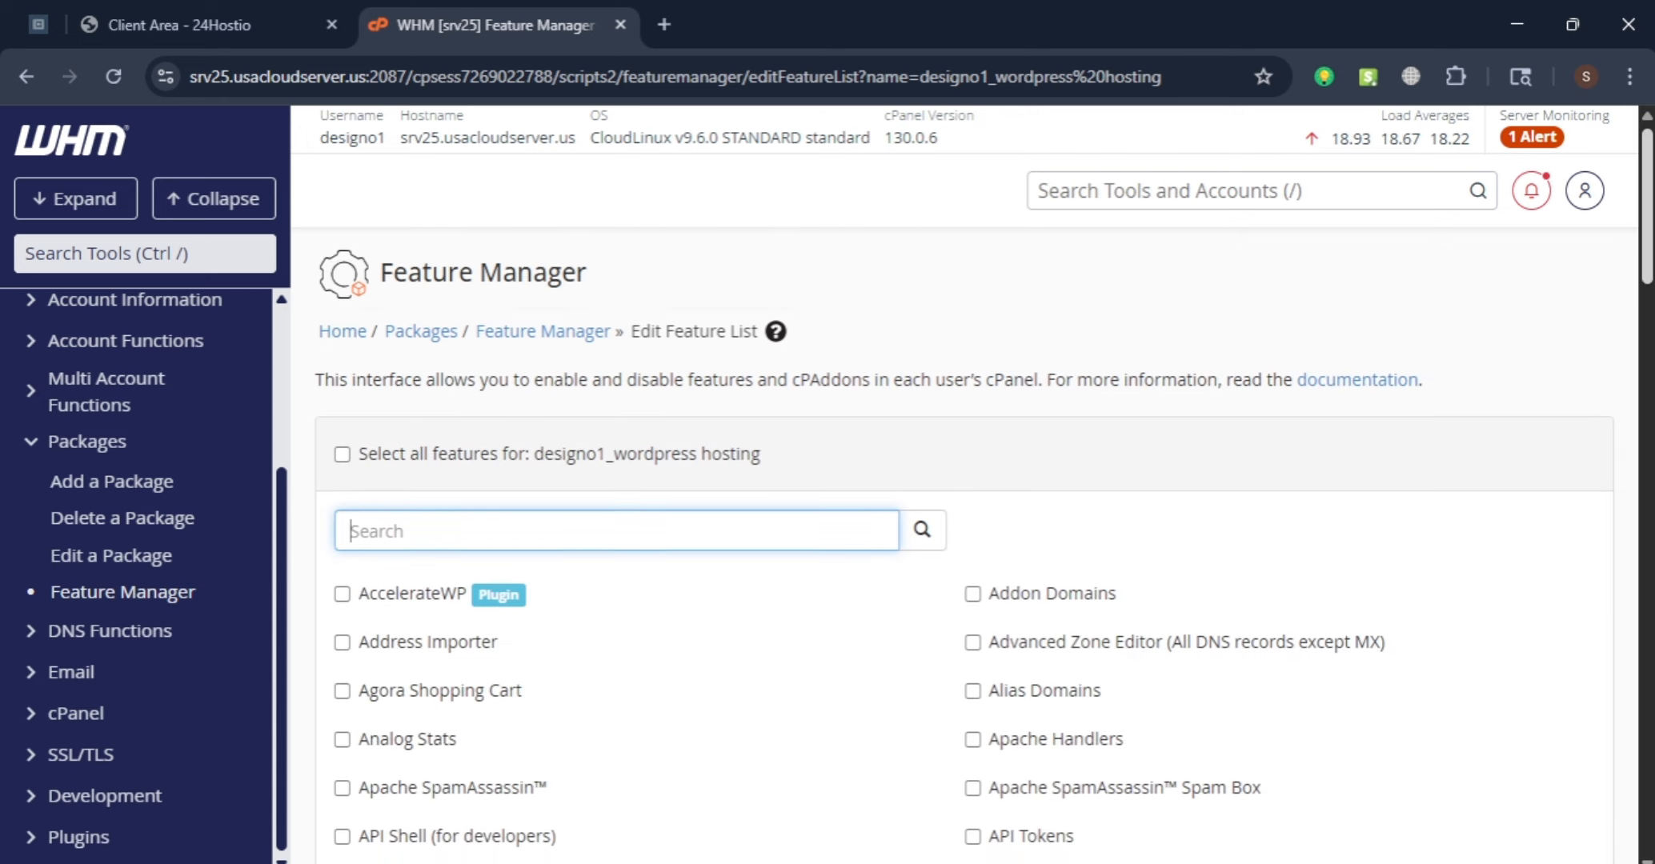
# Enable all features for the new feature list, but disable API Shell (for developers)
pyautogui.scroll(-1, 374, 361)
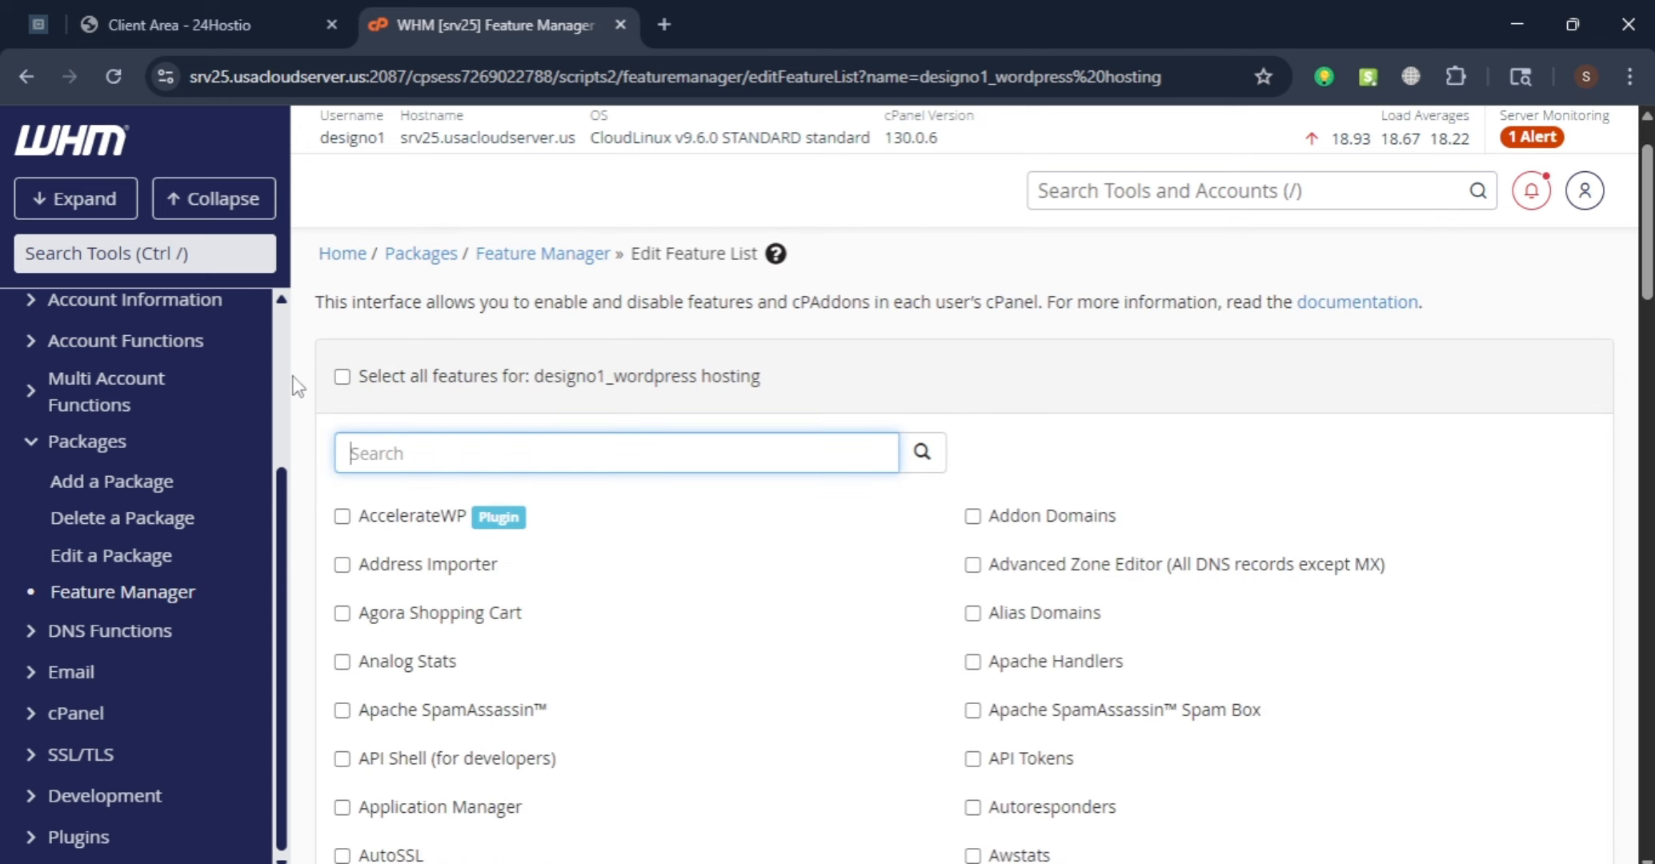
pyautogui.click(341, 376)
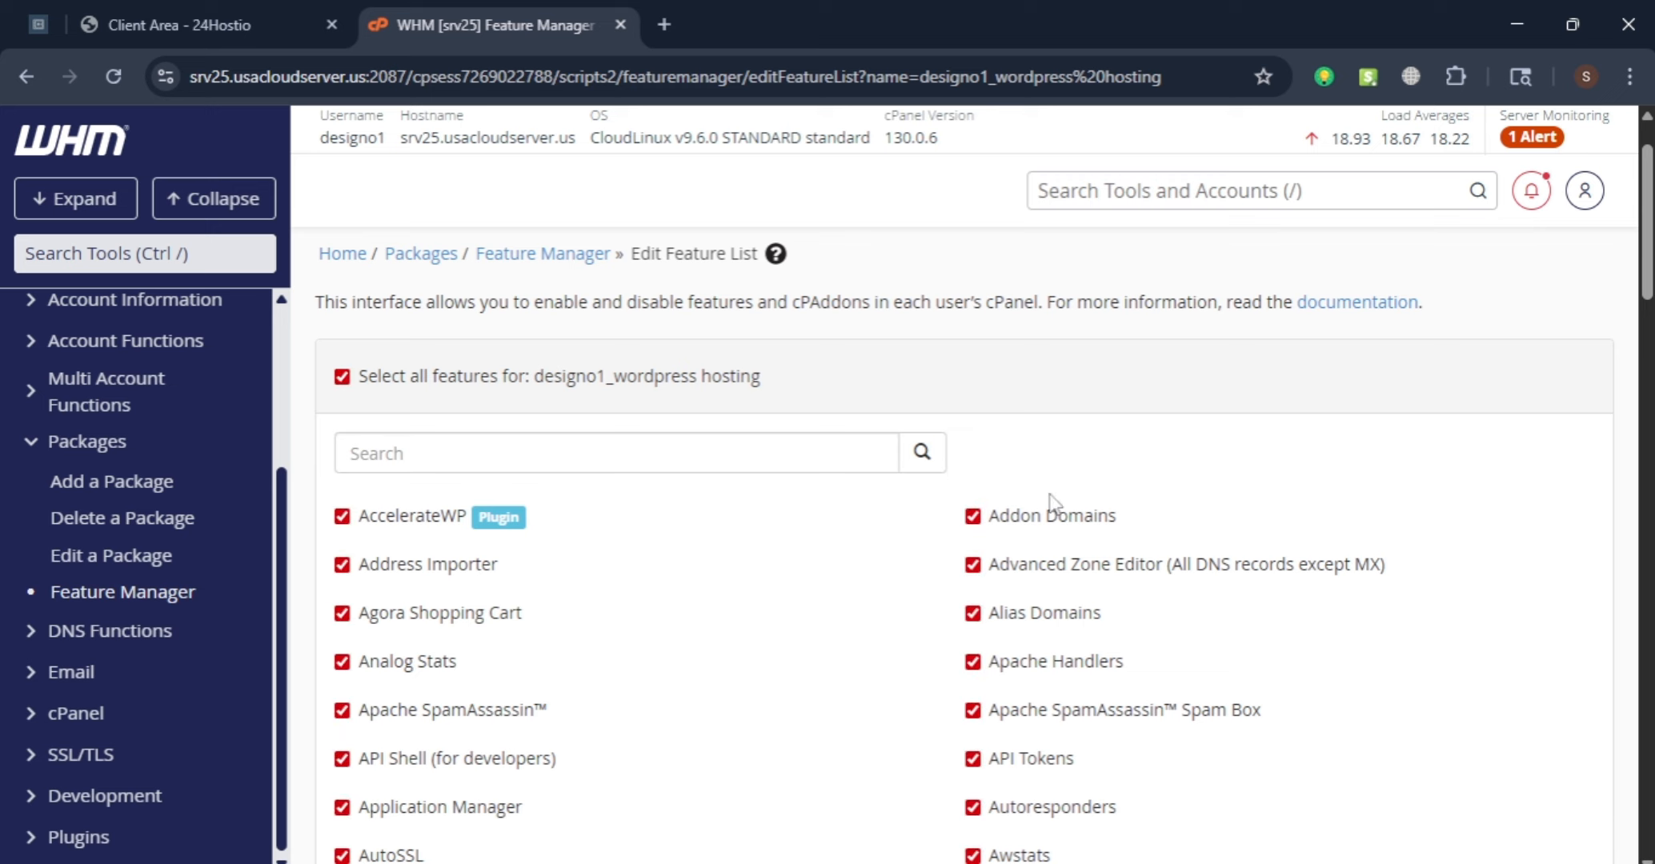
pyautogui.scroll(-2, 1561, 300)
pyautogui.scroll(-1, 1082, 463)
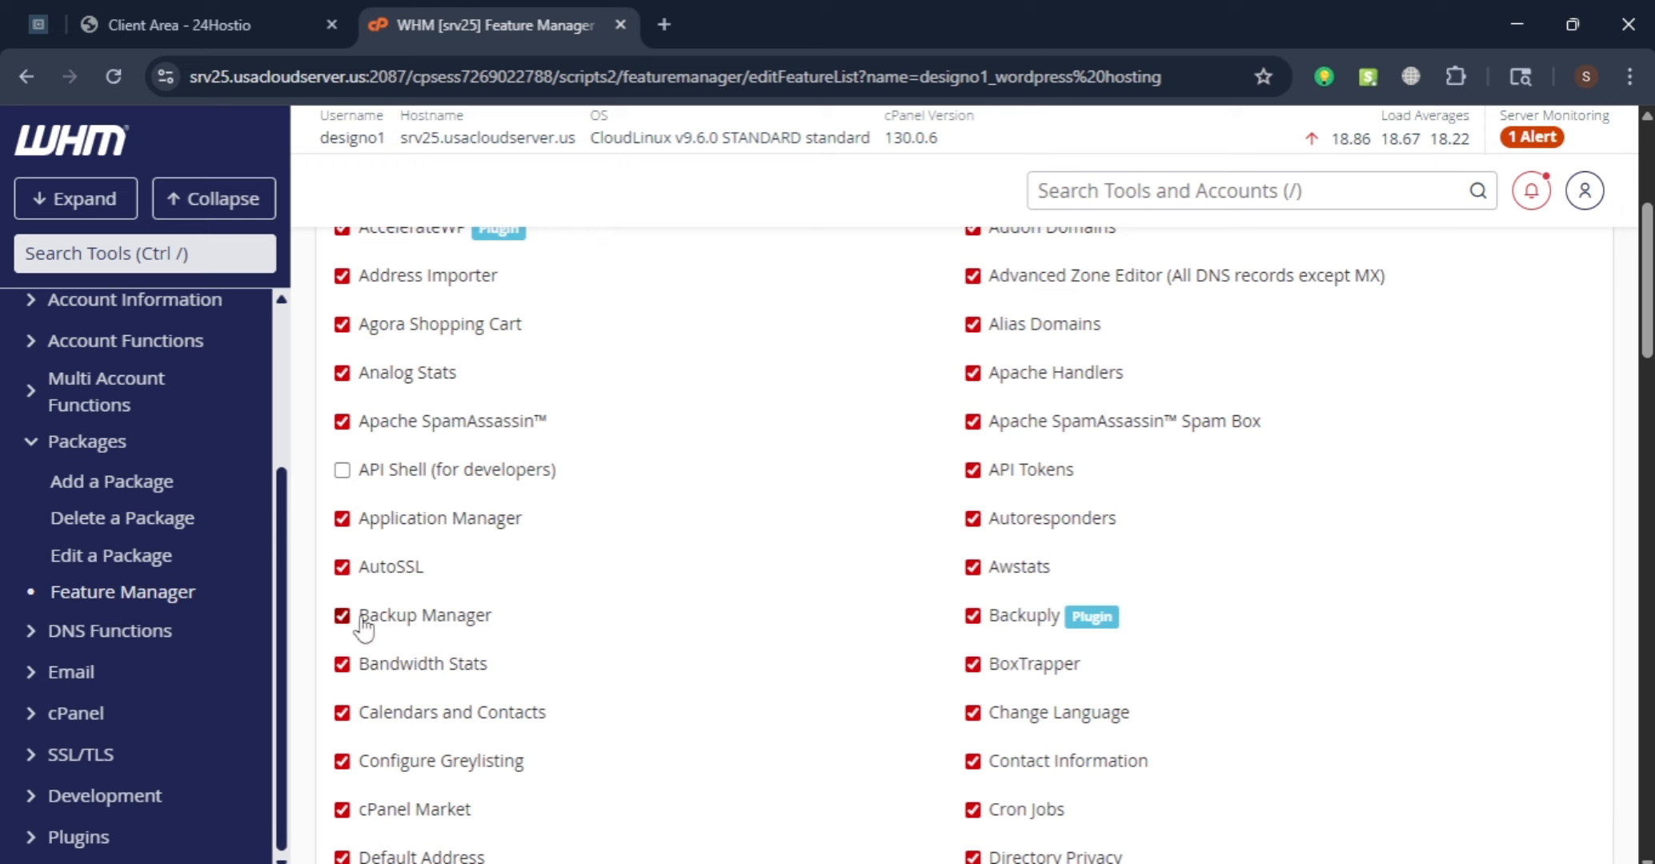
# Disable RubyGems, Setup Node.js App and Setup Ruby App in the feature list
pyautogui.scroll(-1, 984, 653)
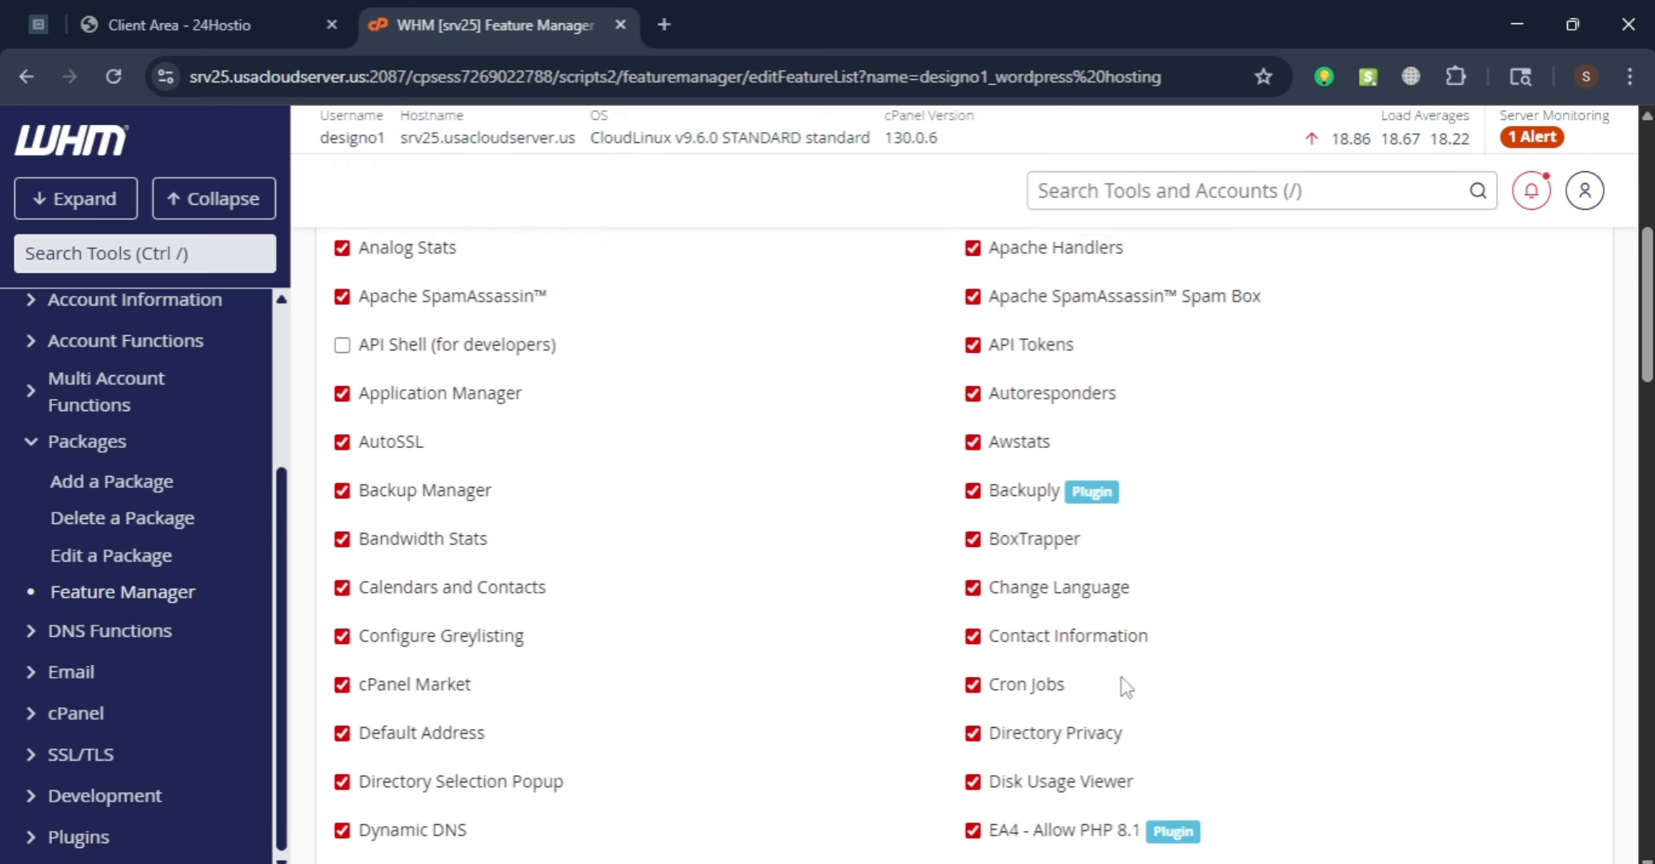
pyautogui.scroll(-5, 1126, 686)
pyautogui.scroll(-3, 1117, 647)
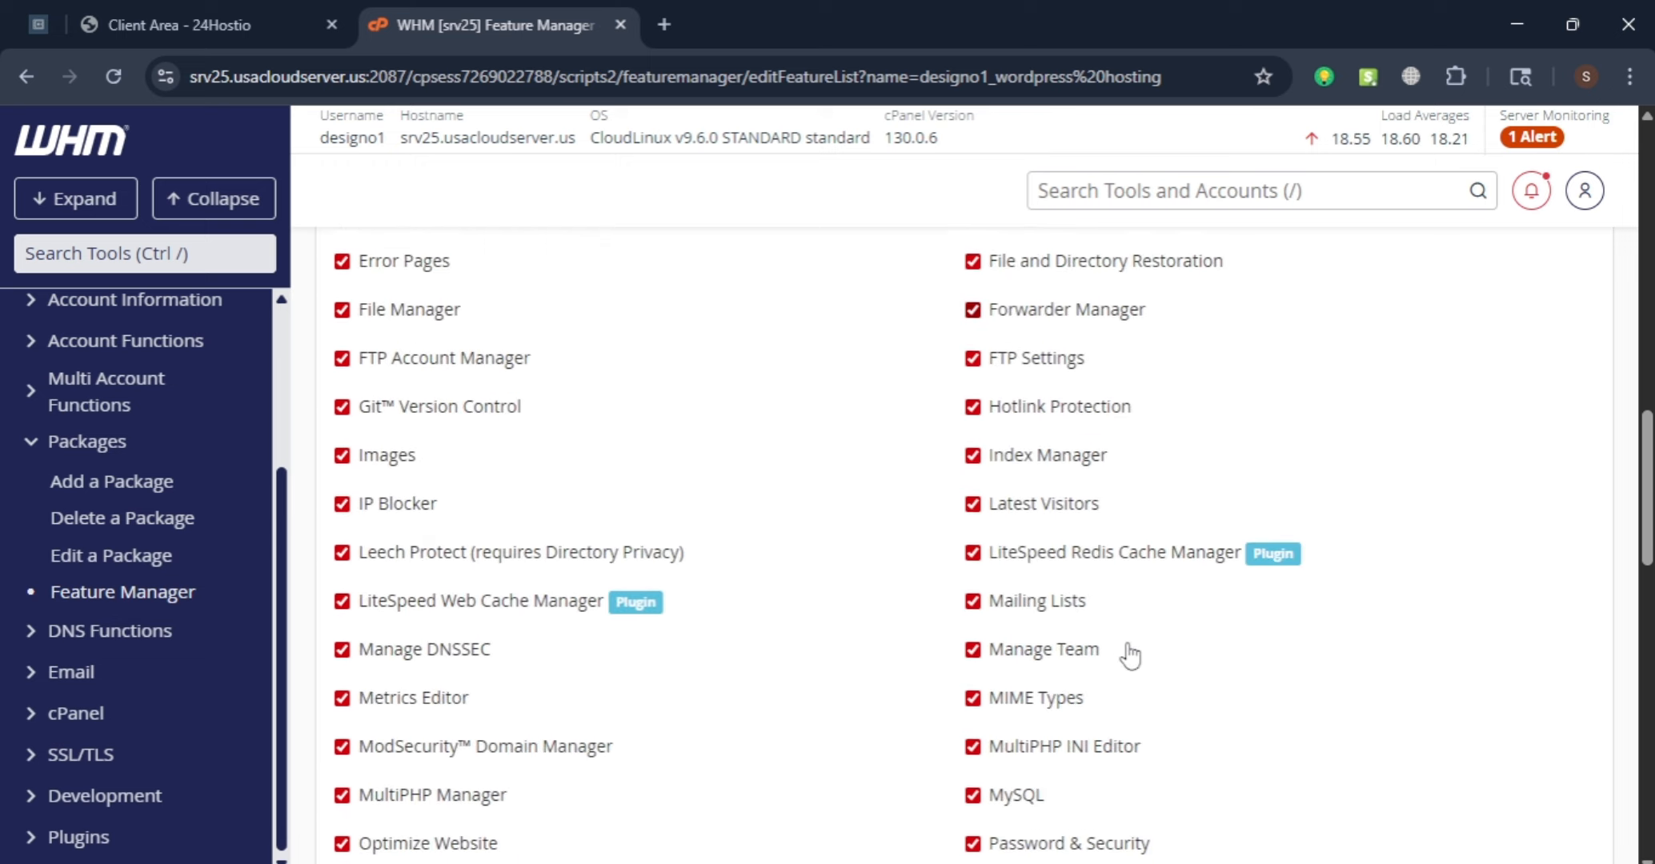
pyautogui.scroll(-2, 1205, 573)
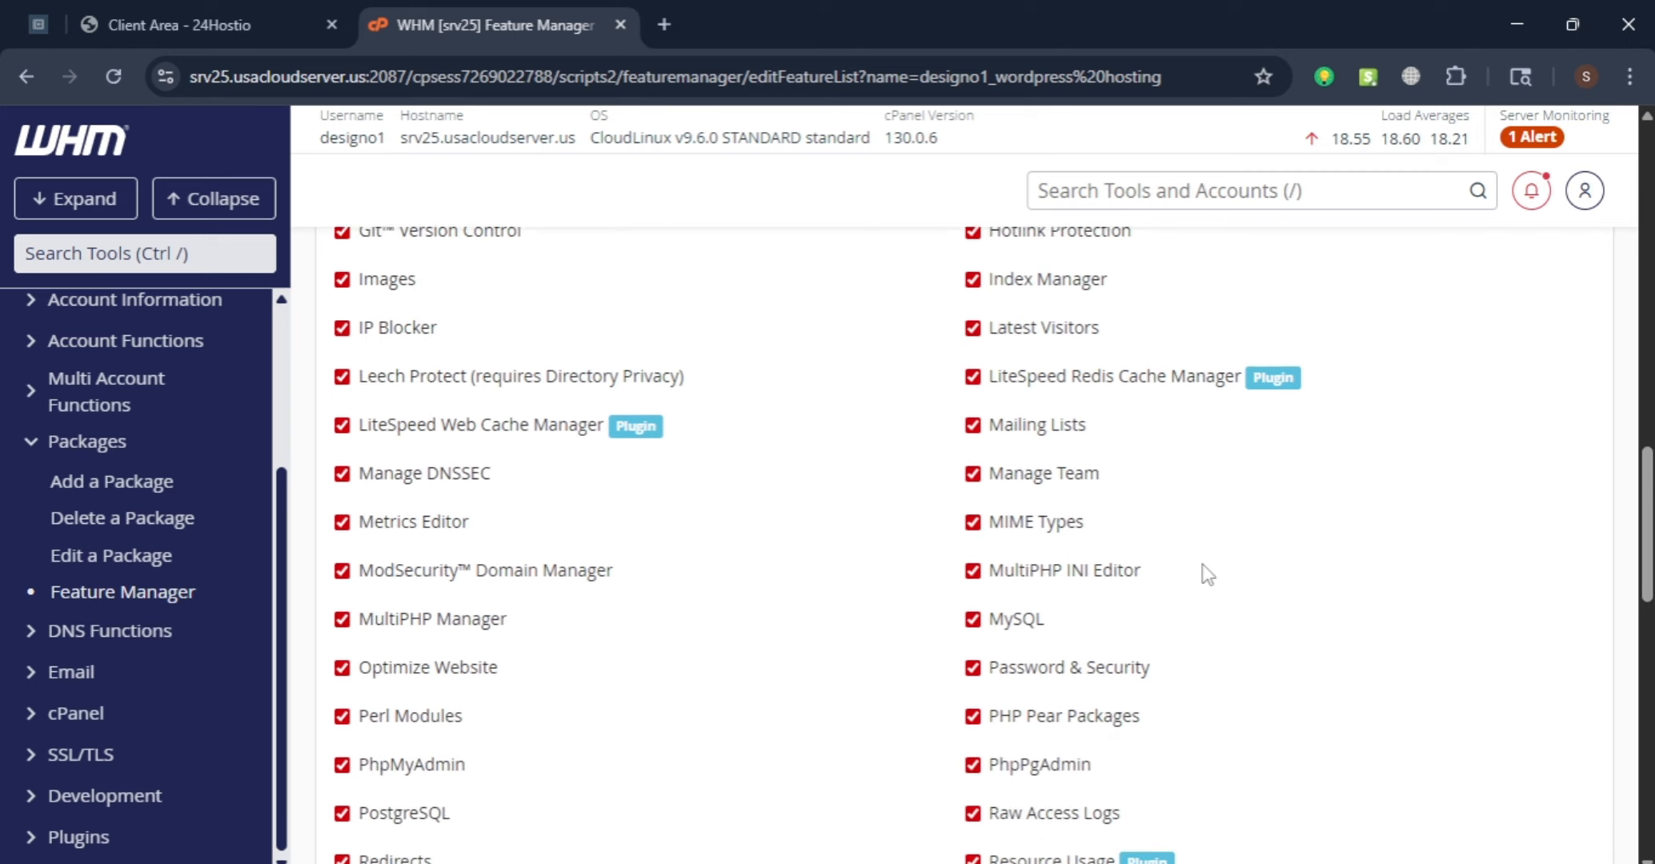
pyautogui.scroll(-3, 1207, 574)
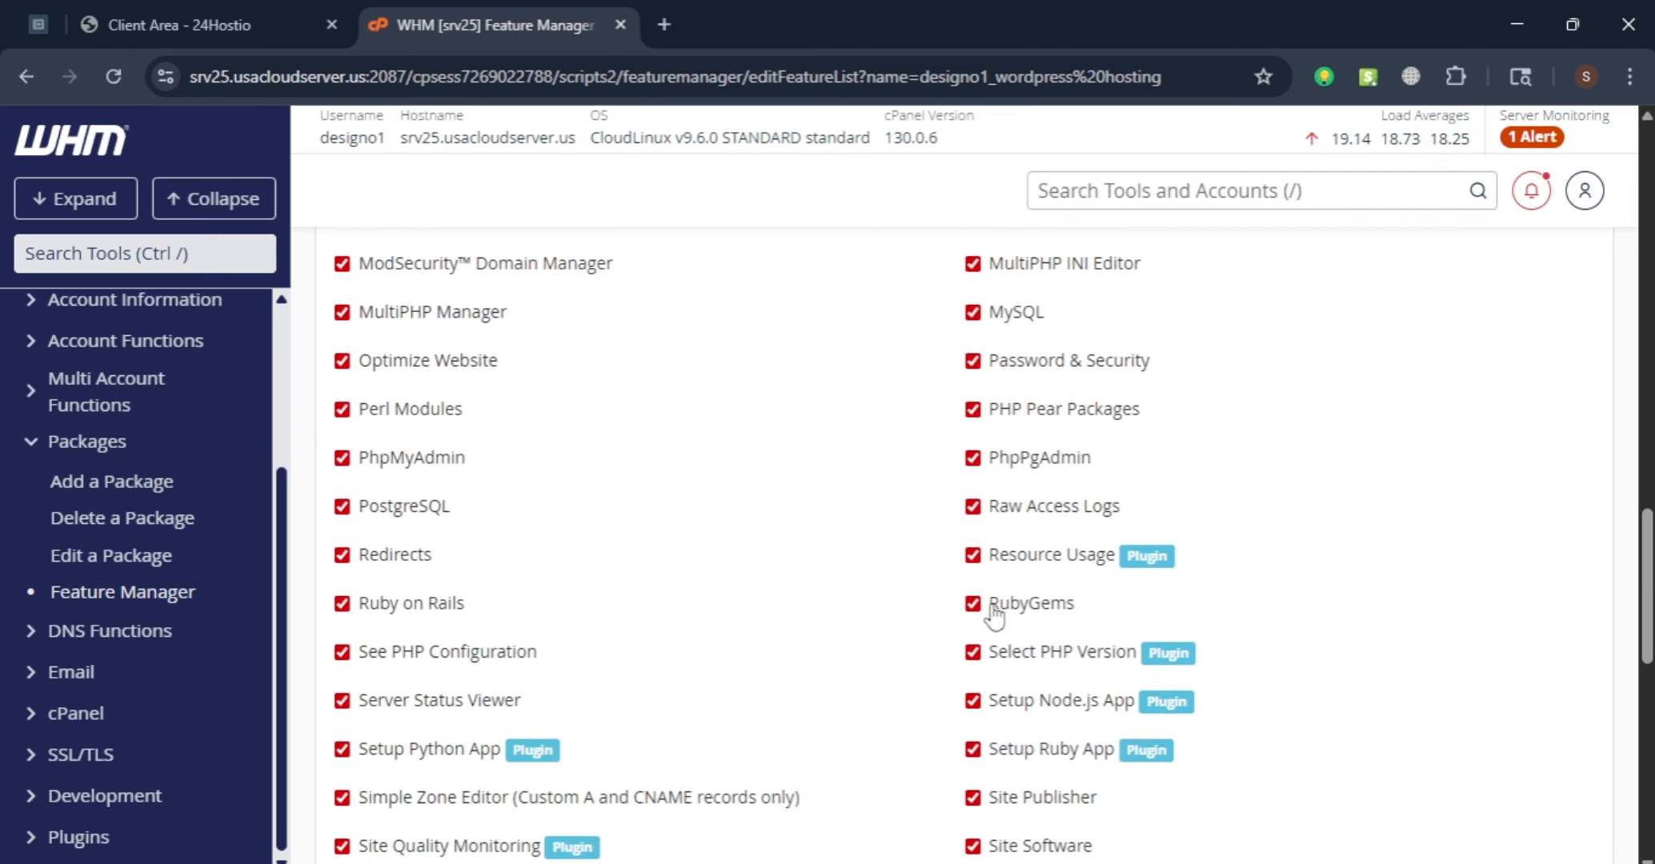
pyautogui.click(973, 605)
pyautogui.click(972, 701)
pyautogui.scroll(-2, 1050, 693)
pyautogui.click(972, 598)
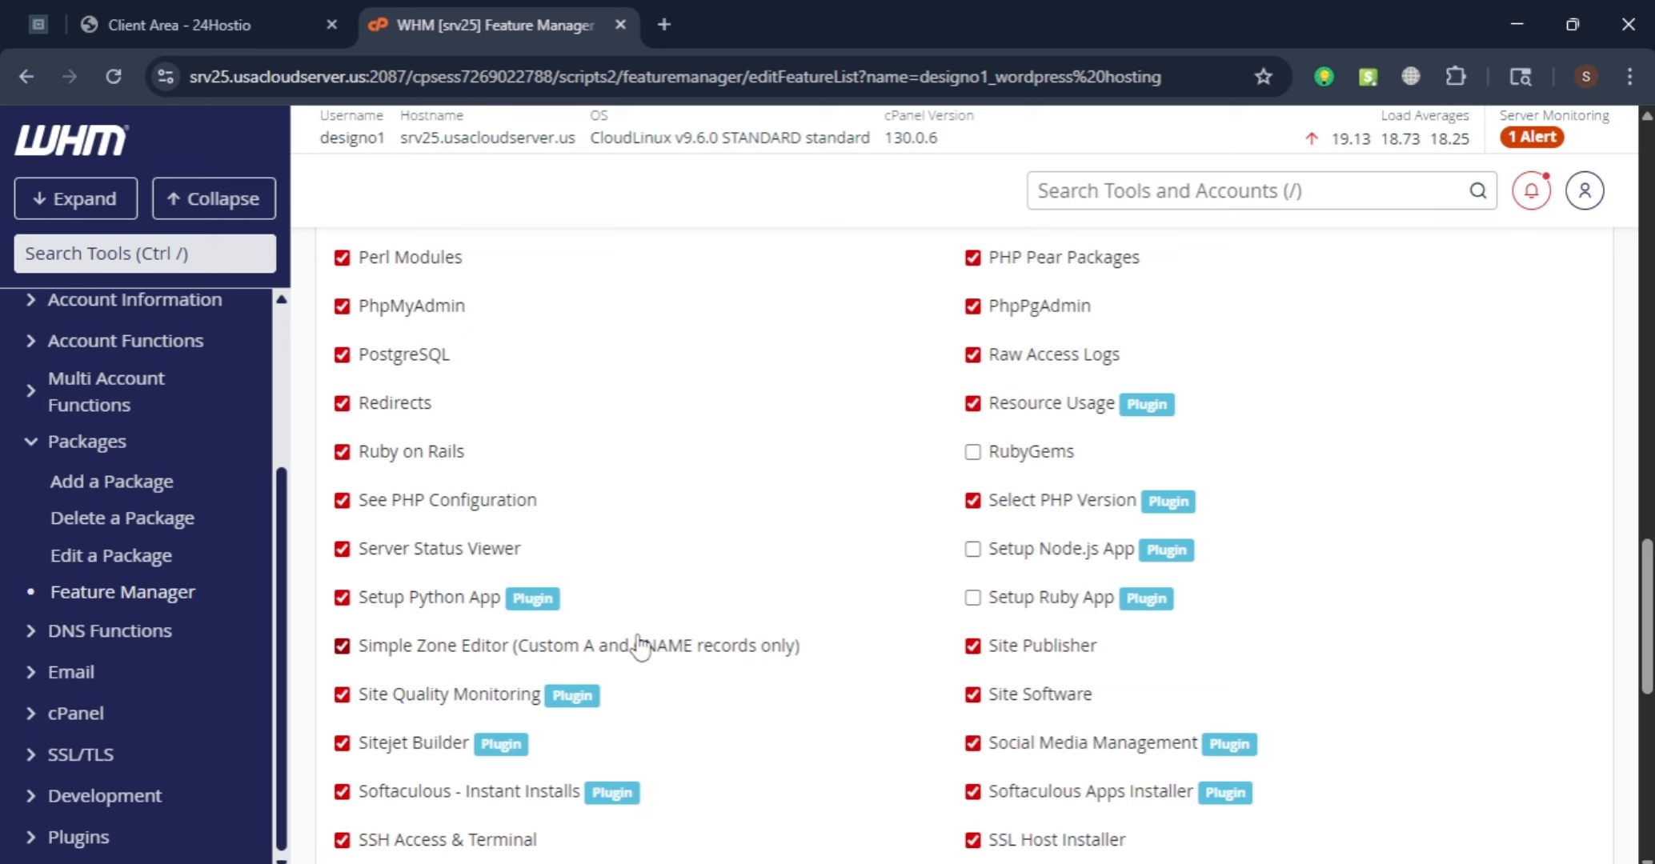
# Disable Setup Python App in the feature list, leaving Simple Zone Editor enabled
pyautogui.click(346, 601)
pyautogui.click(344, 650)
pyautogui.scroll(-1, 680, 592)
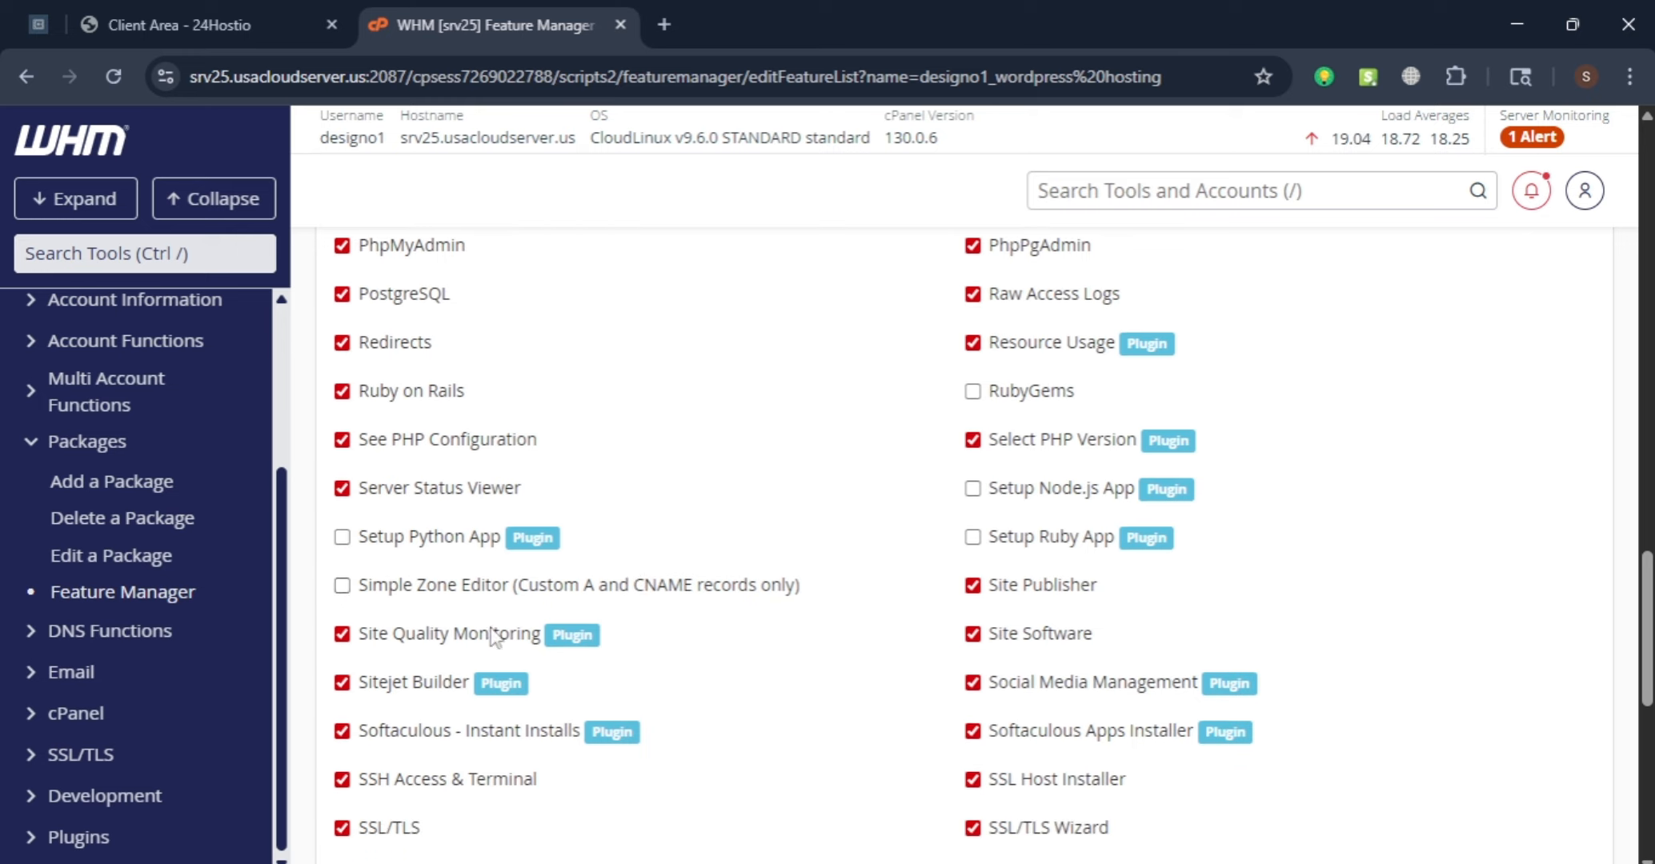
pyautogui.click(343, 585)
pyautogui.scroll(-1, 881, 625)
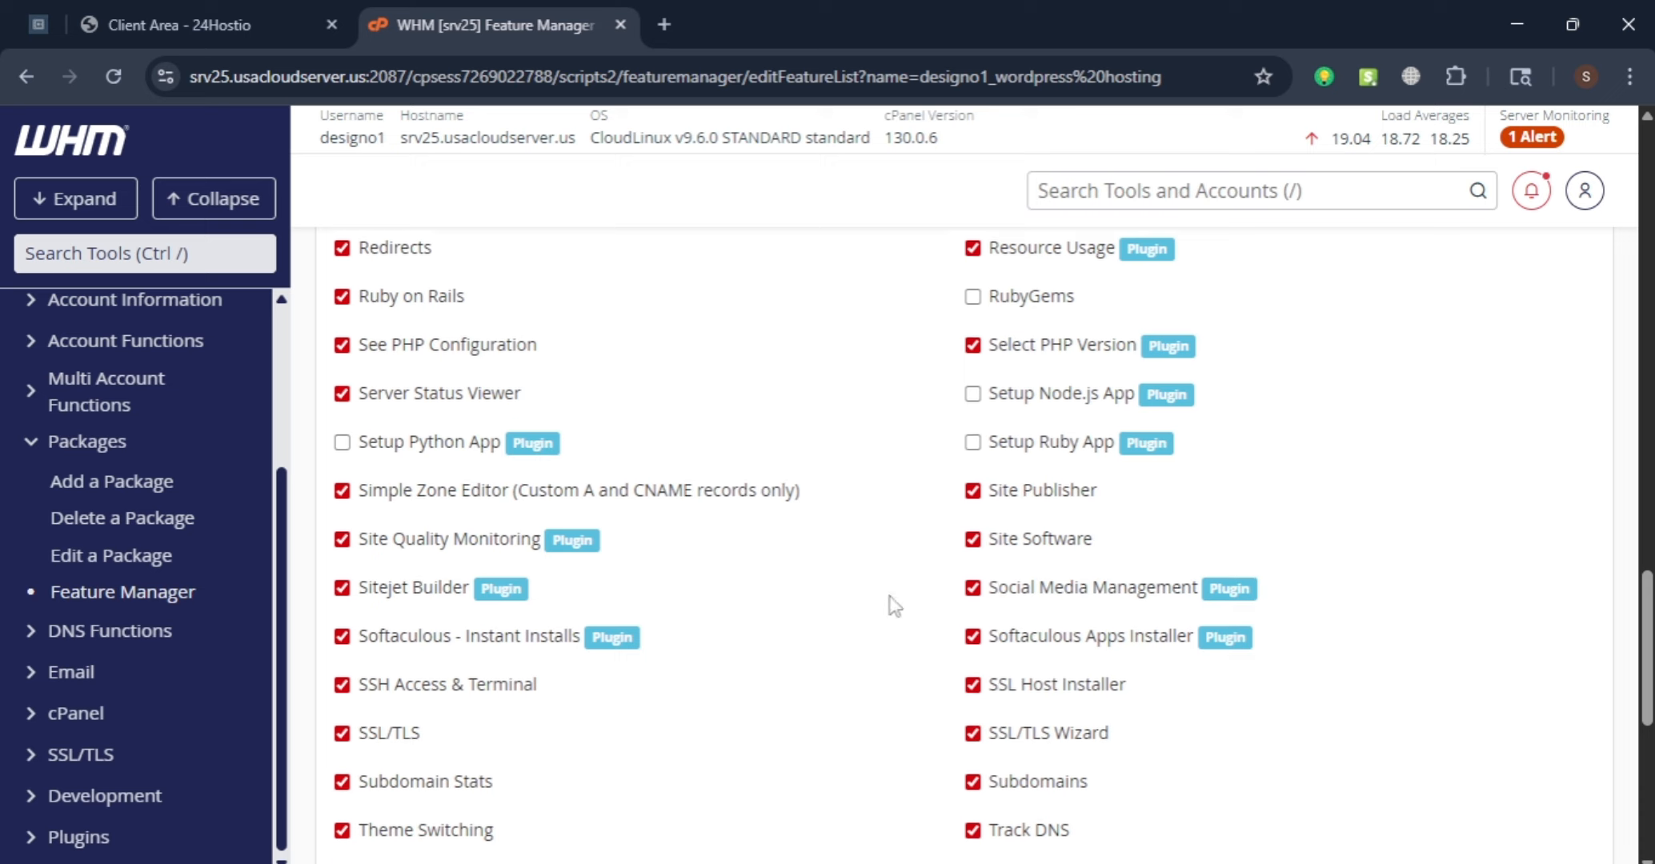
# Disable Softaculous - Instant Installs, Softaculous Apps Installer, SSH Access & Terminal and PostgreSQL in the feature list
pyautogui.scroll(-2, 560, 584)
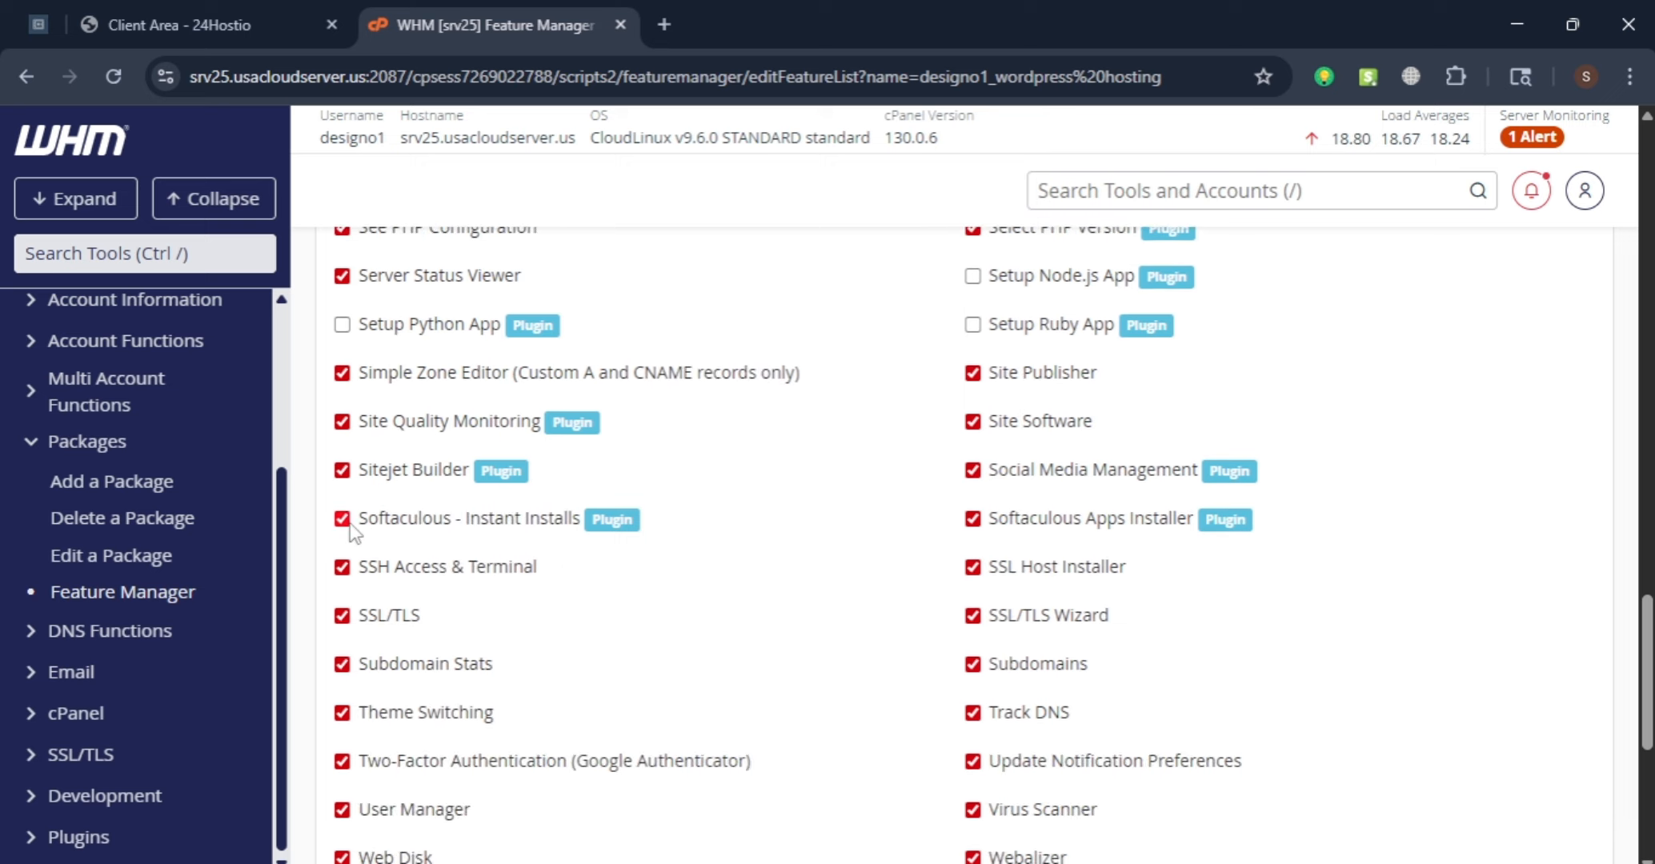
pyautogui.click(973, 518)
pyautogui.scroll(-3, 1080, 570)
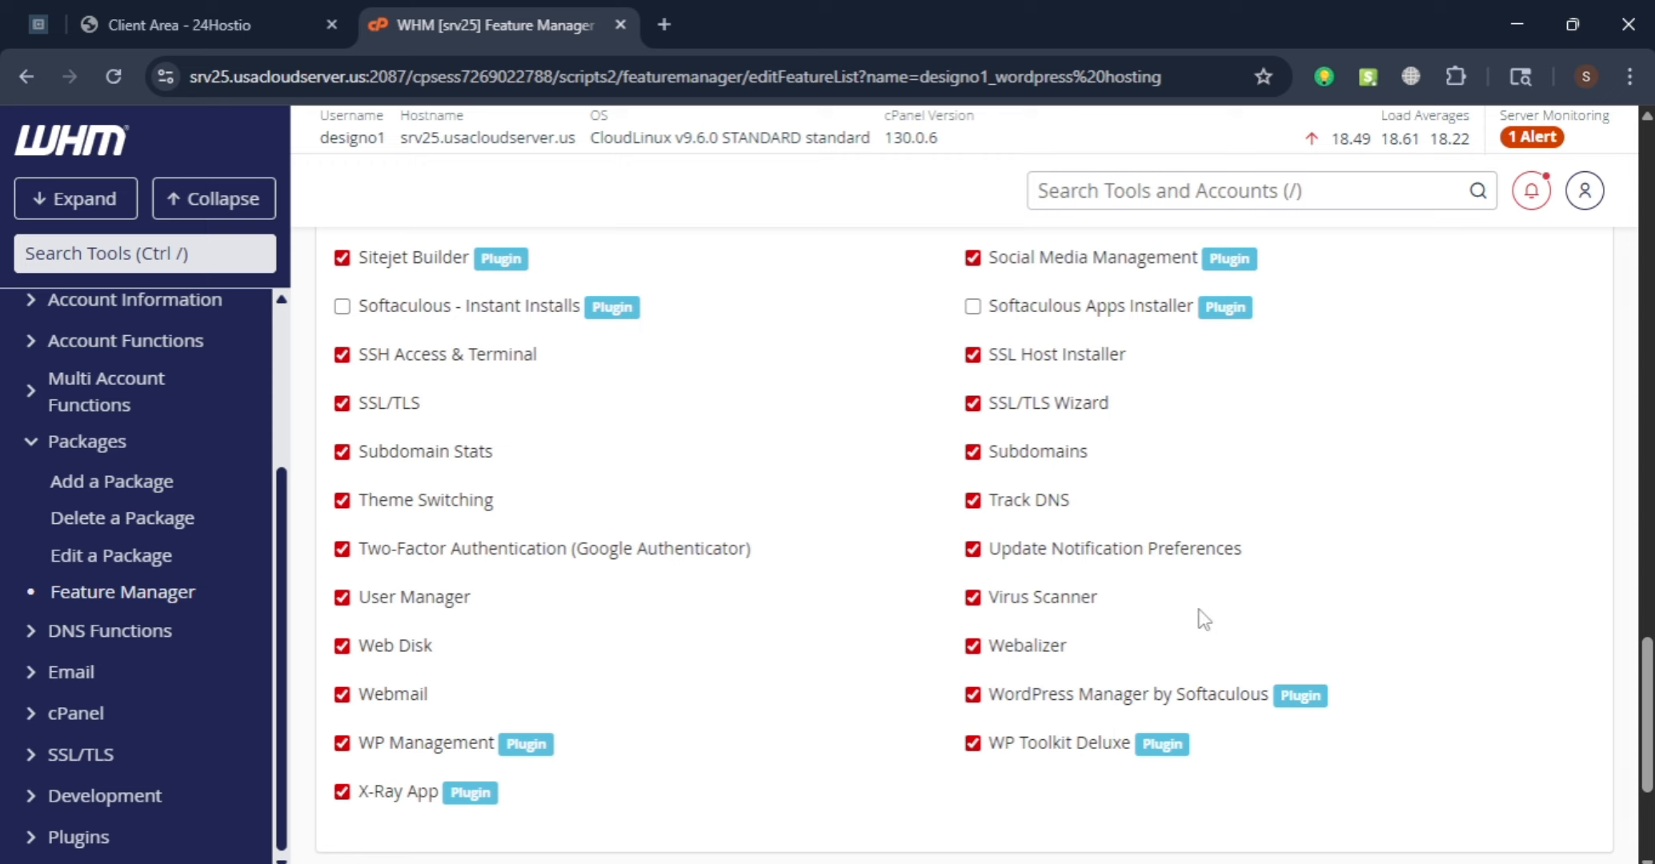
pyautogui.scroll(1, 1204, 618)
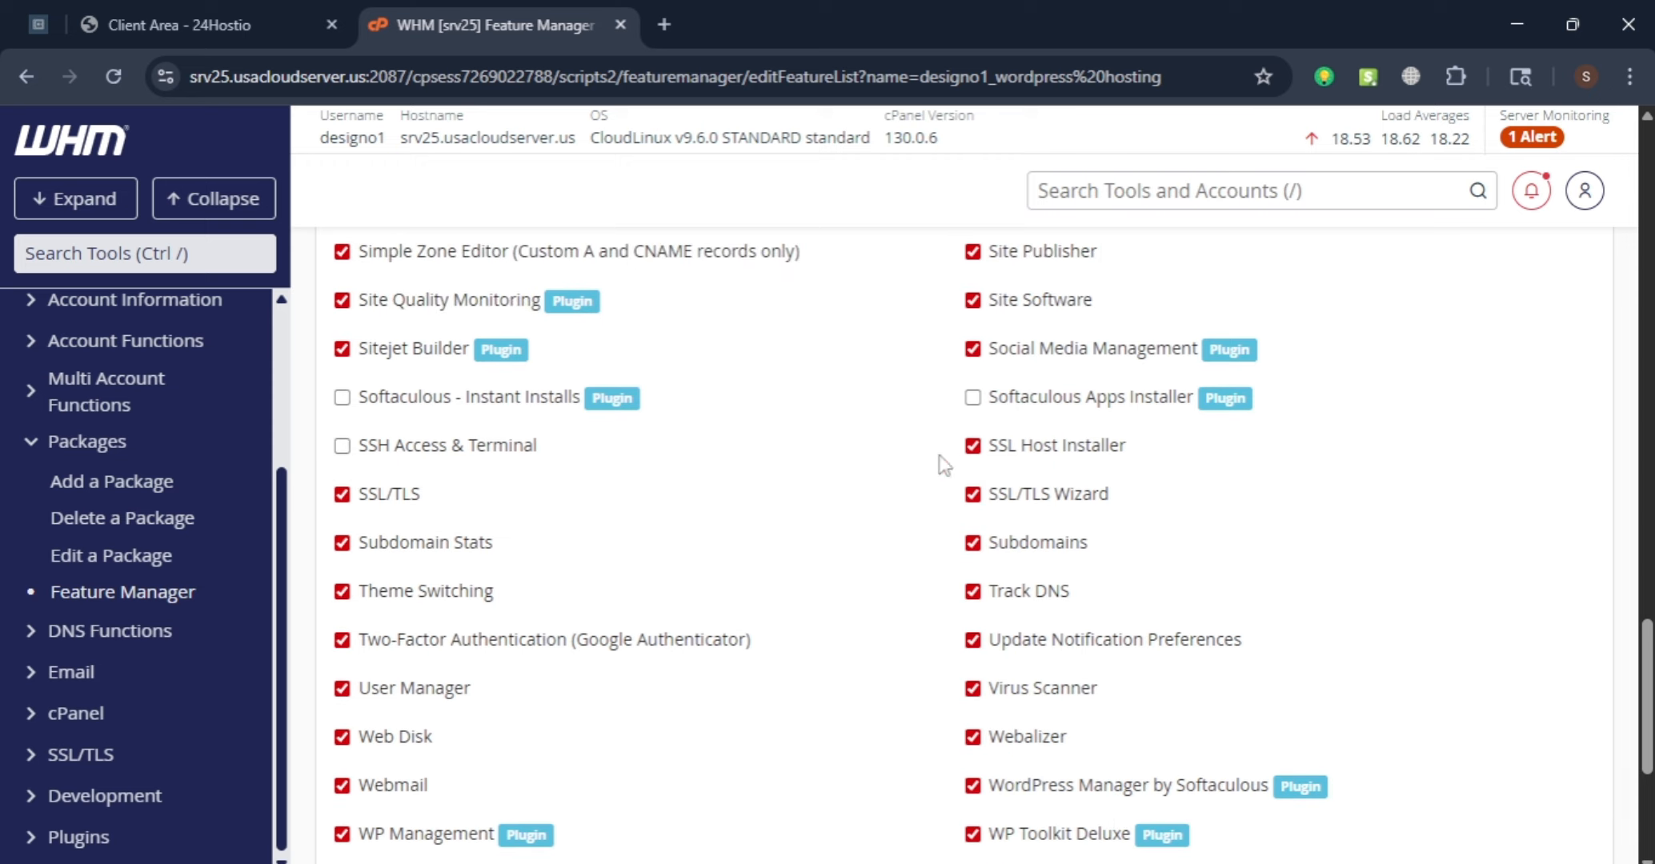
pyautogui.scroll(-2, 1000, 624)
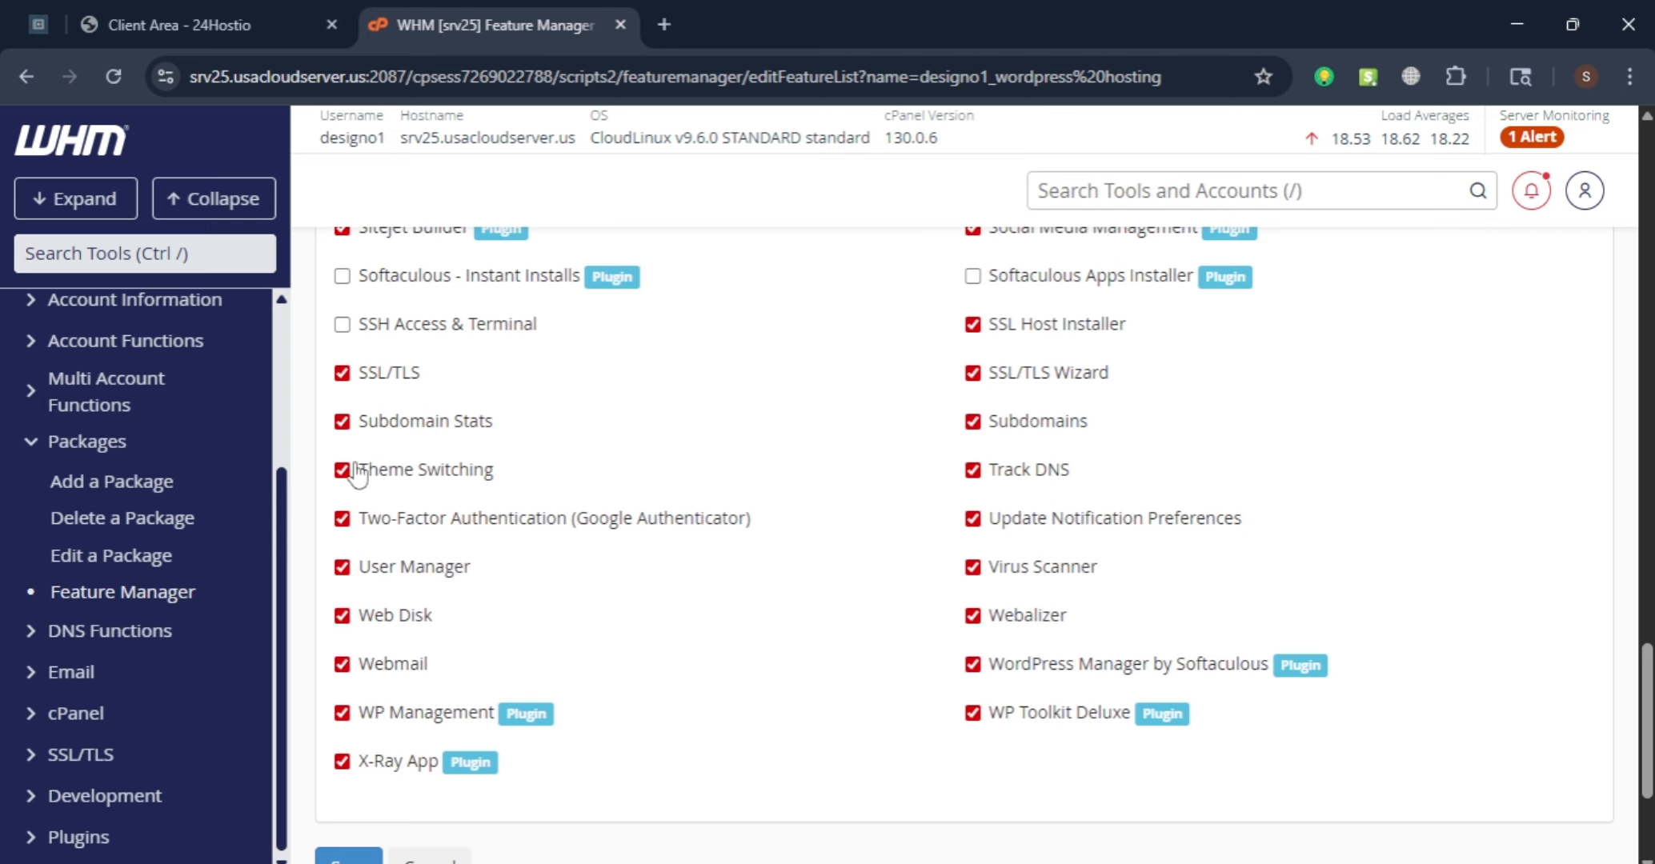
pyautogui.scroll(9, 892, 474)
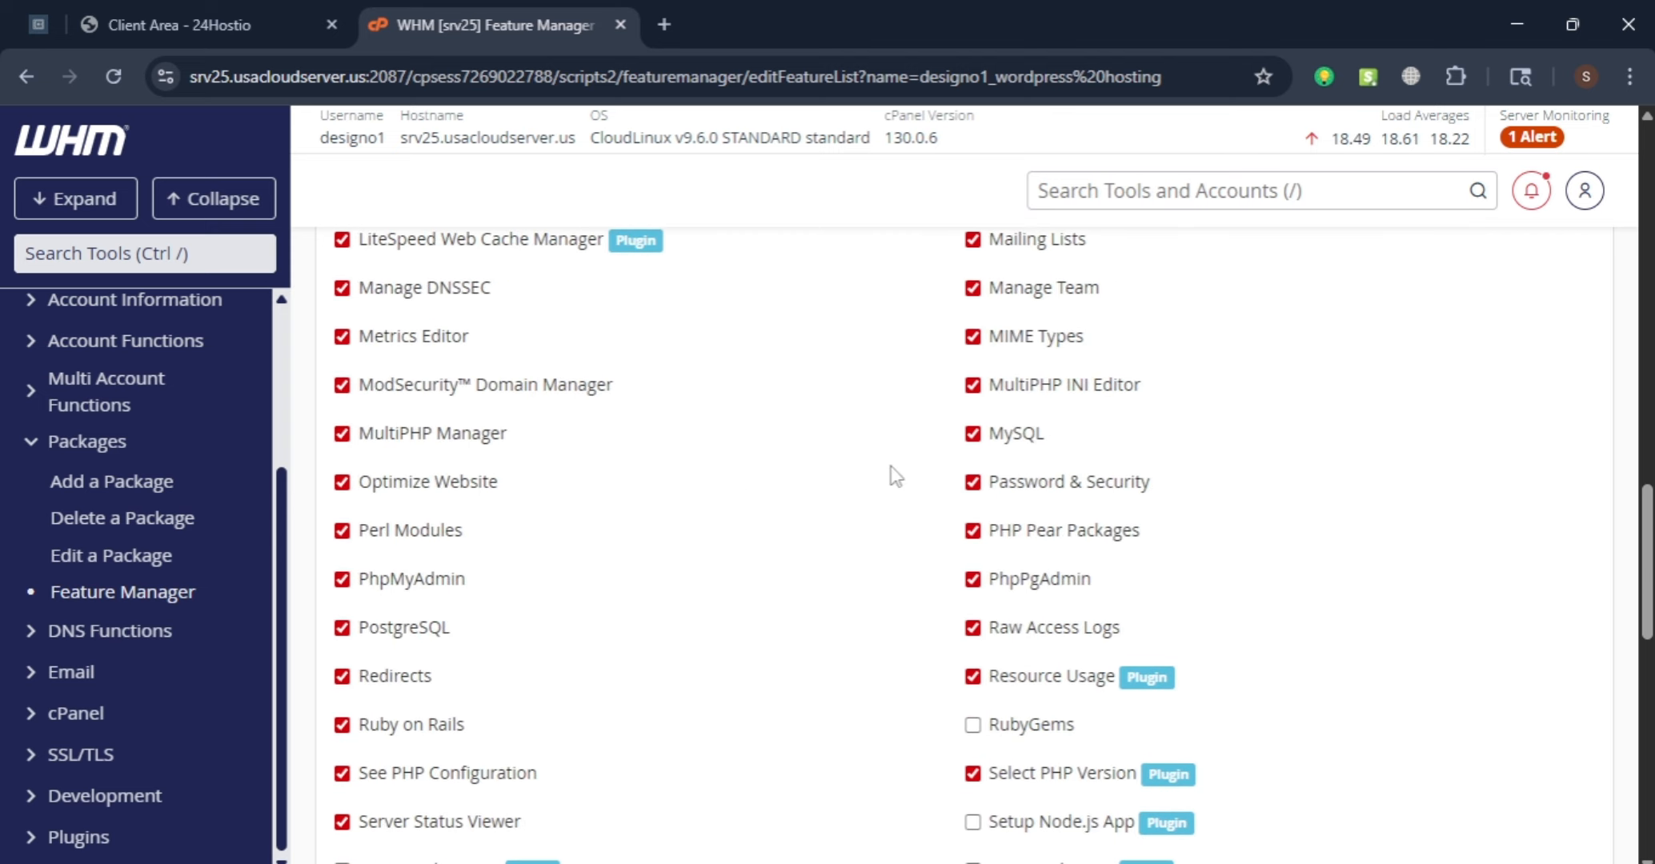
pyautogui.click(342, 632)
# Review the chosen features, save the feature list, and choose the wordpress hosting list under Manage feature list
pyautogui.scroll(2, 1237, 564)
pyautogui.scroll(1, 1233, 556)
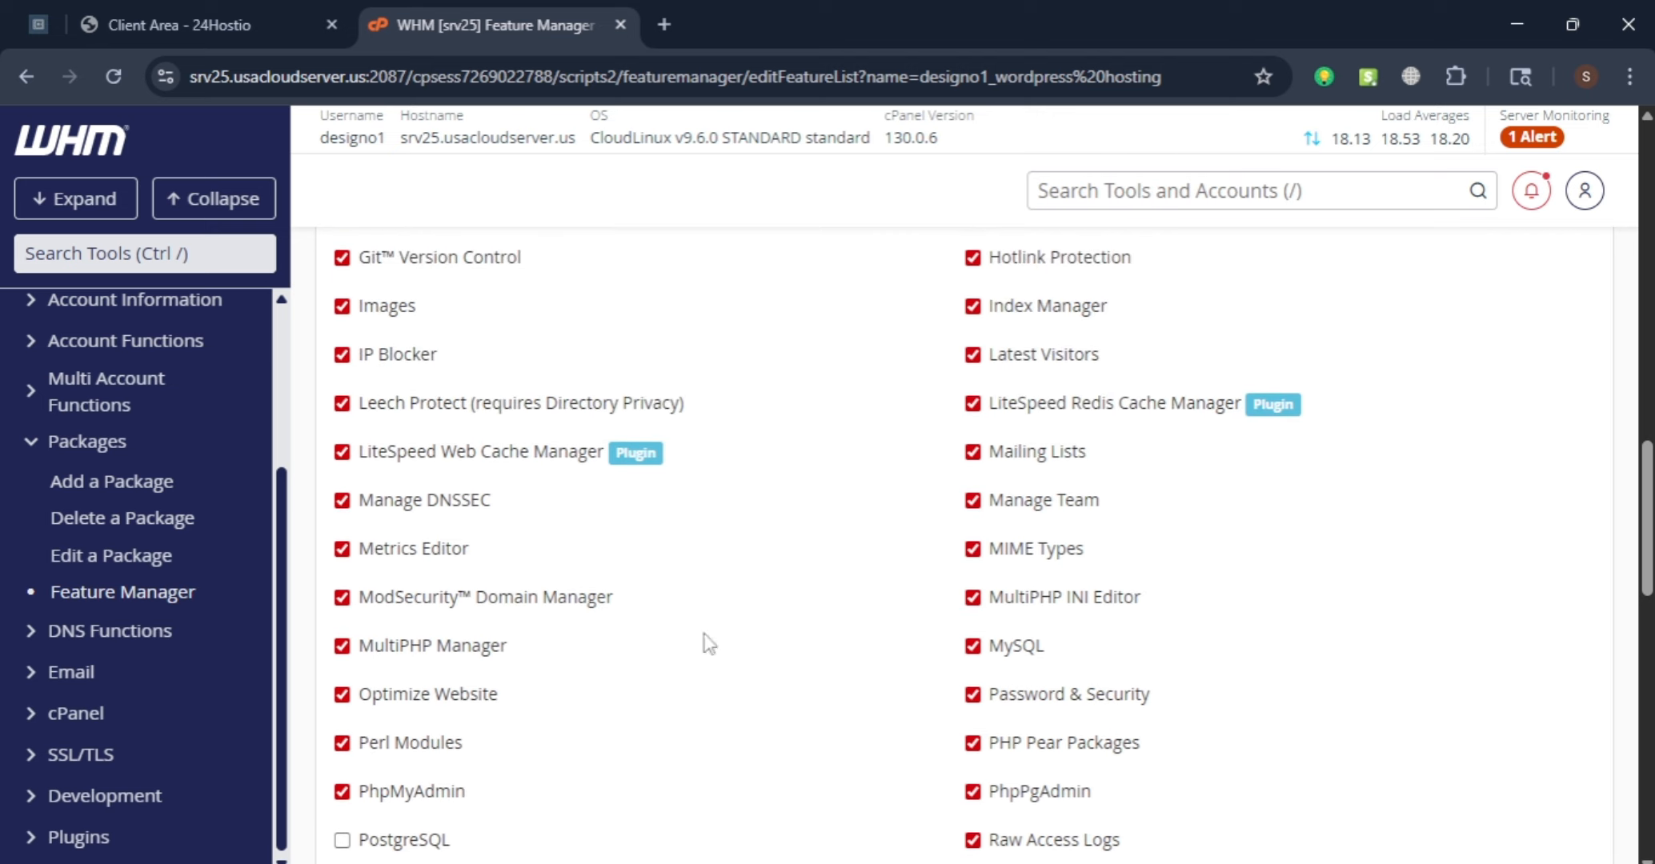
pyautogui.scroll(7, 709, 644)
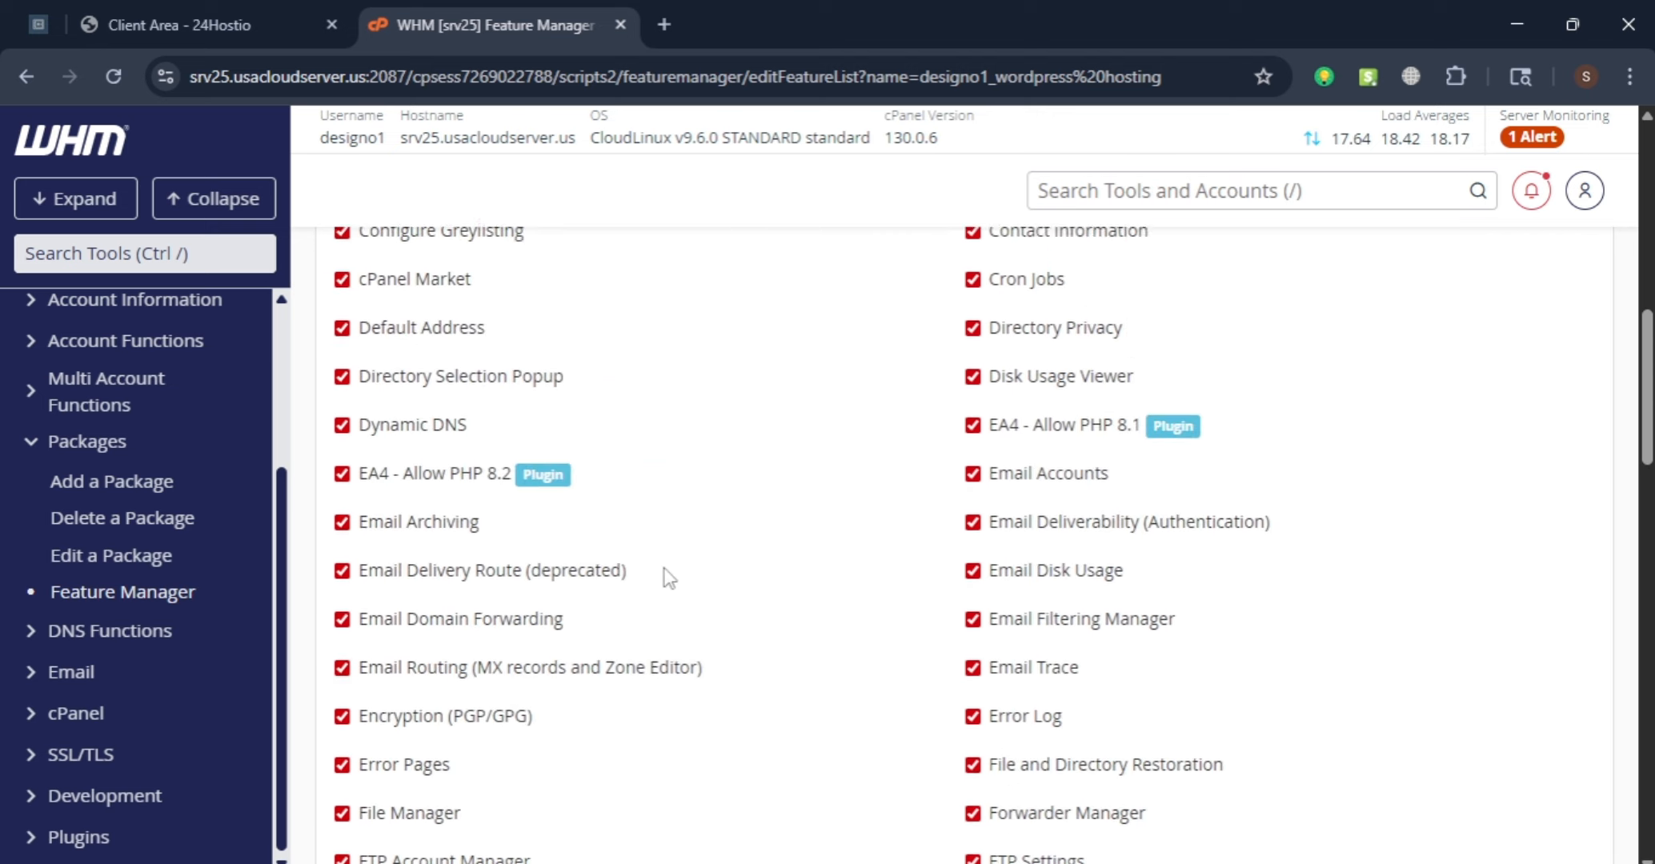
pyautogui.scroll(6, 666, 577)
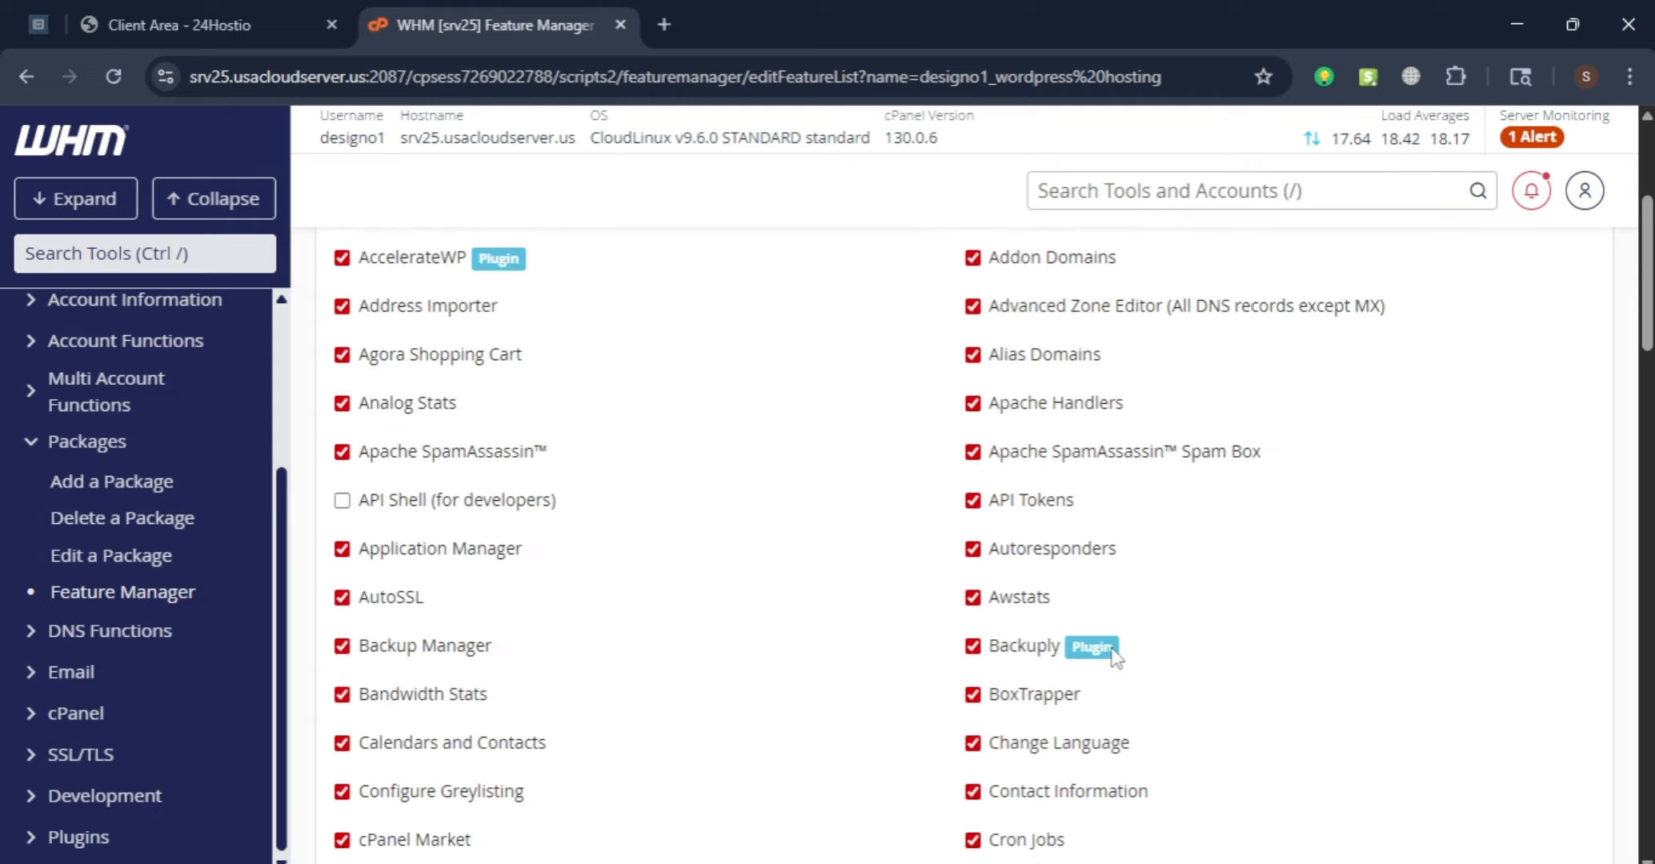
pyautogui.scroll(2, 1072, 600)
pyautogui.scroll(2, 1649, 216)
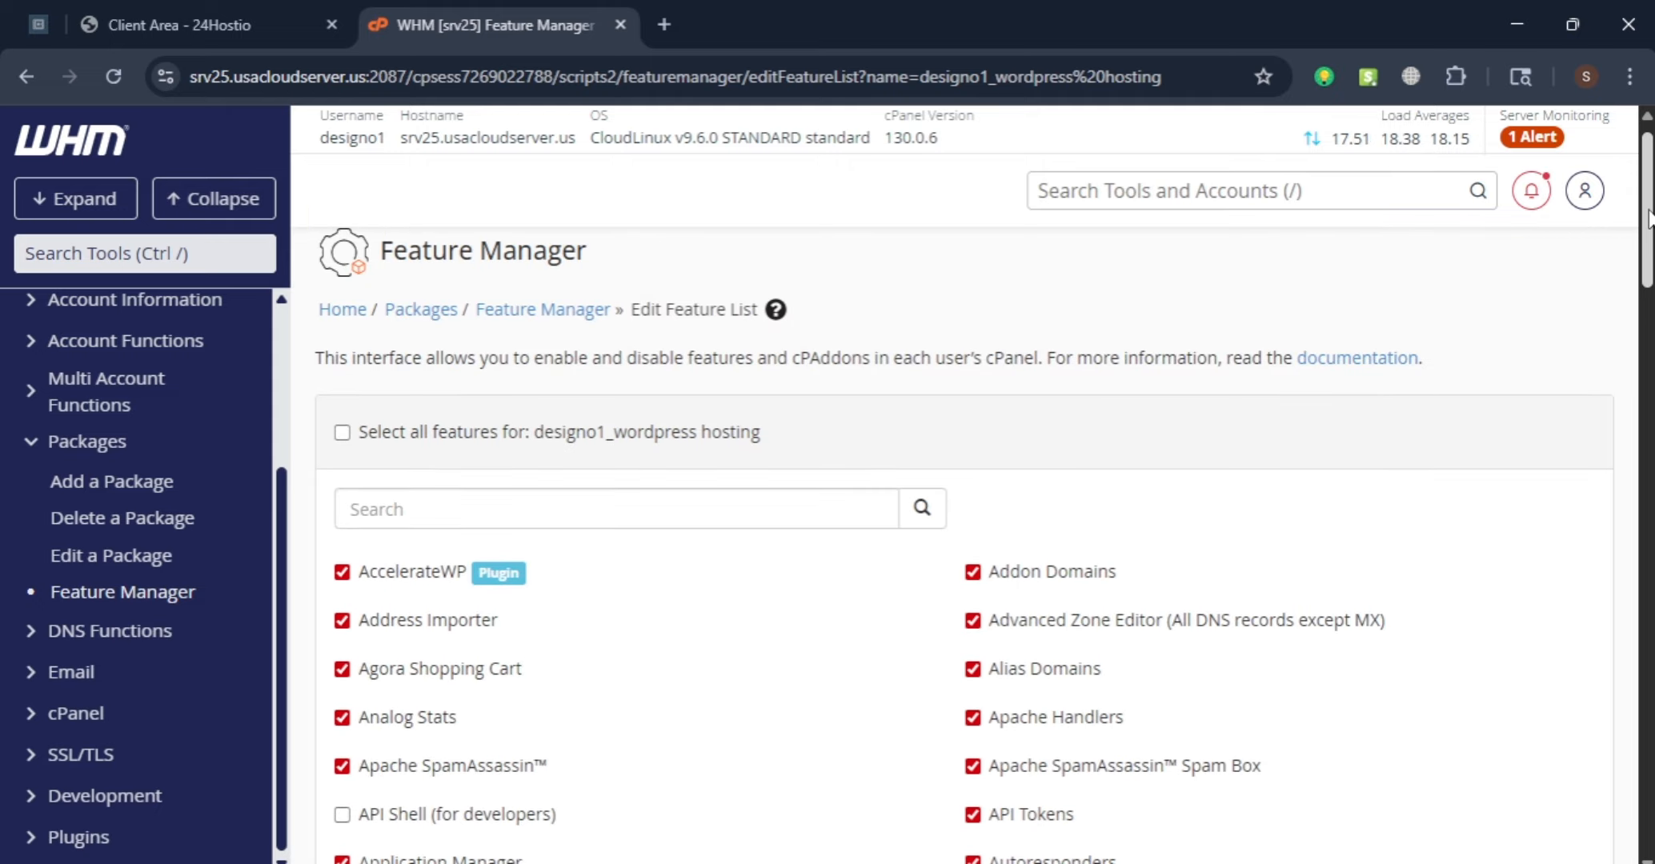
pyautogui.moveTo(1648, 216); pyautogui.dragTo(1649, 744)
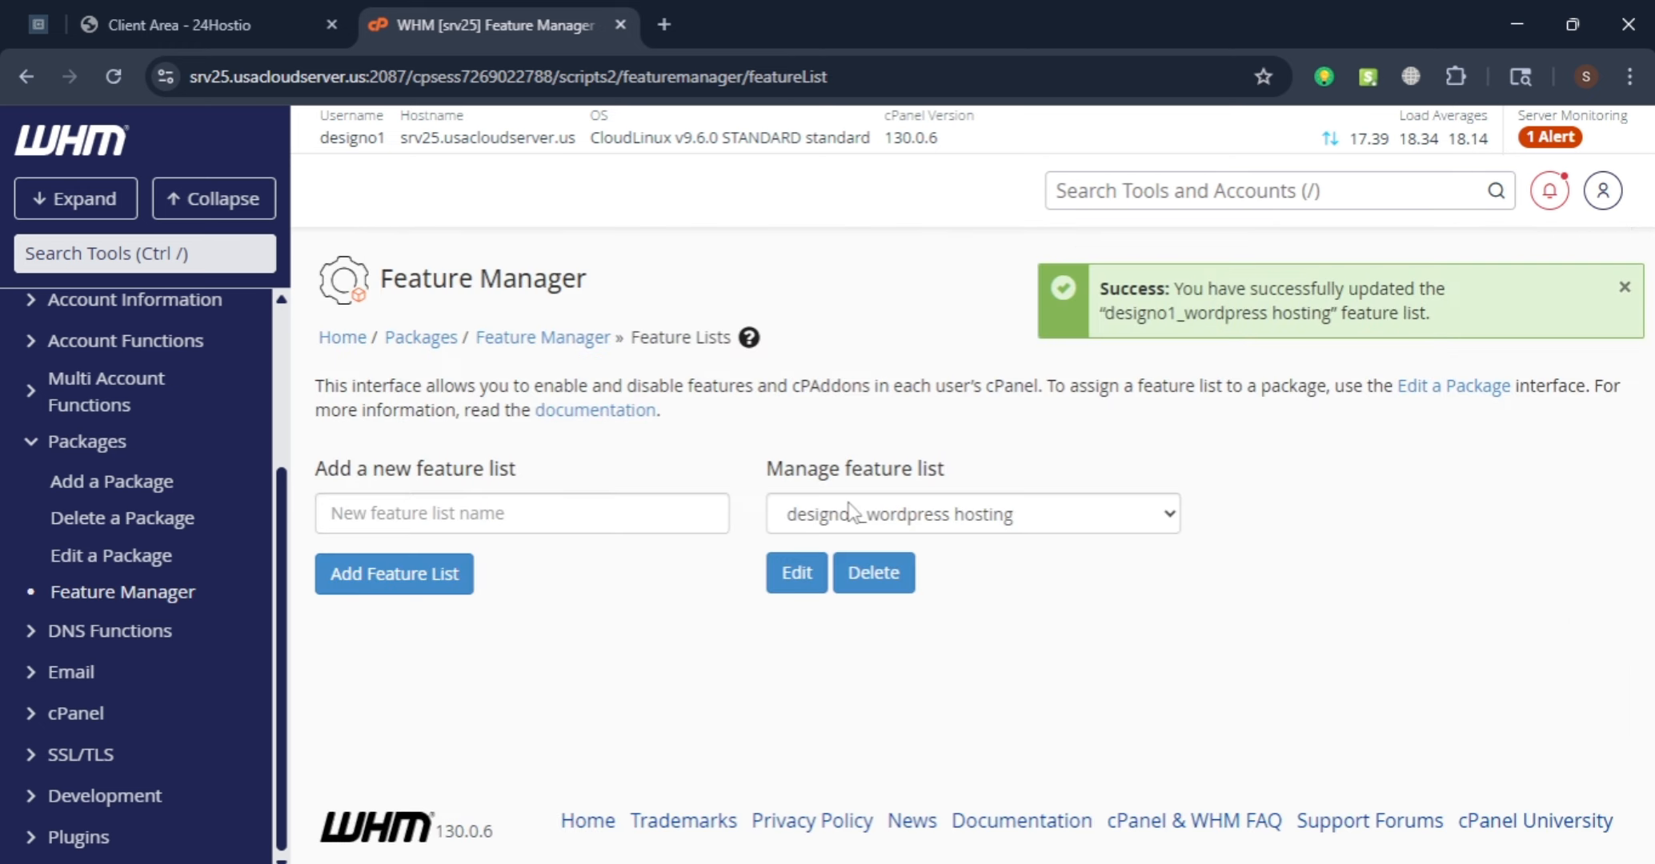
pyautogui.click(965, 519)
pyautogui.click(915, 566)
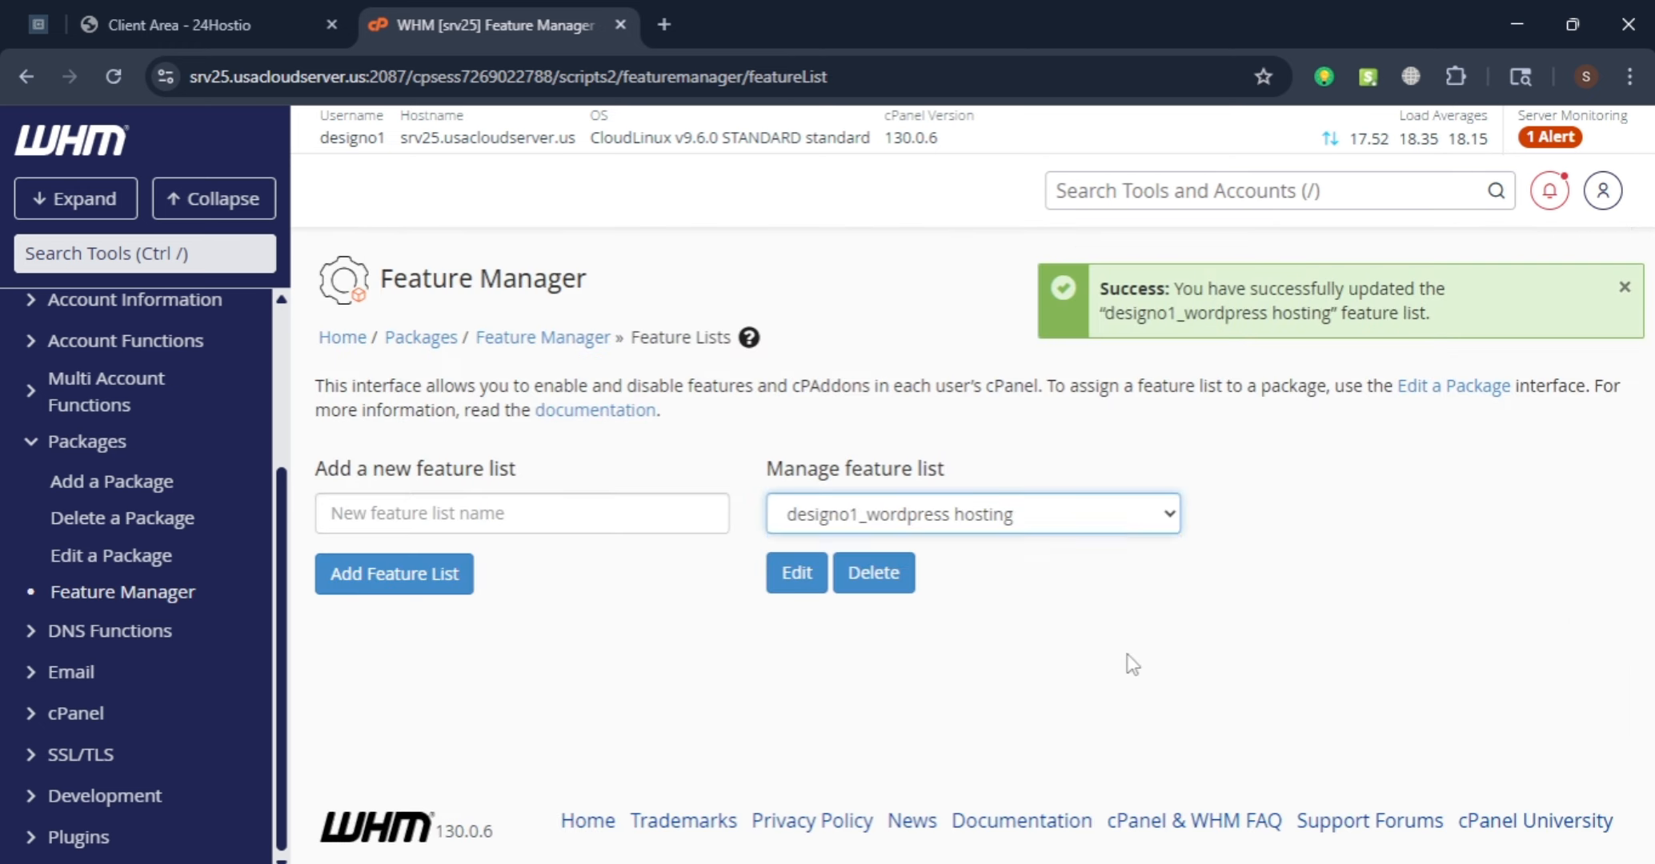
# Search the tools for "add" and open the Add a Package page
pyautogui.click(1206, 192)
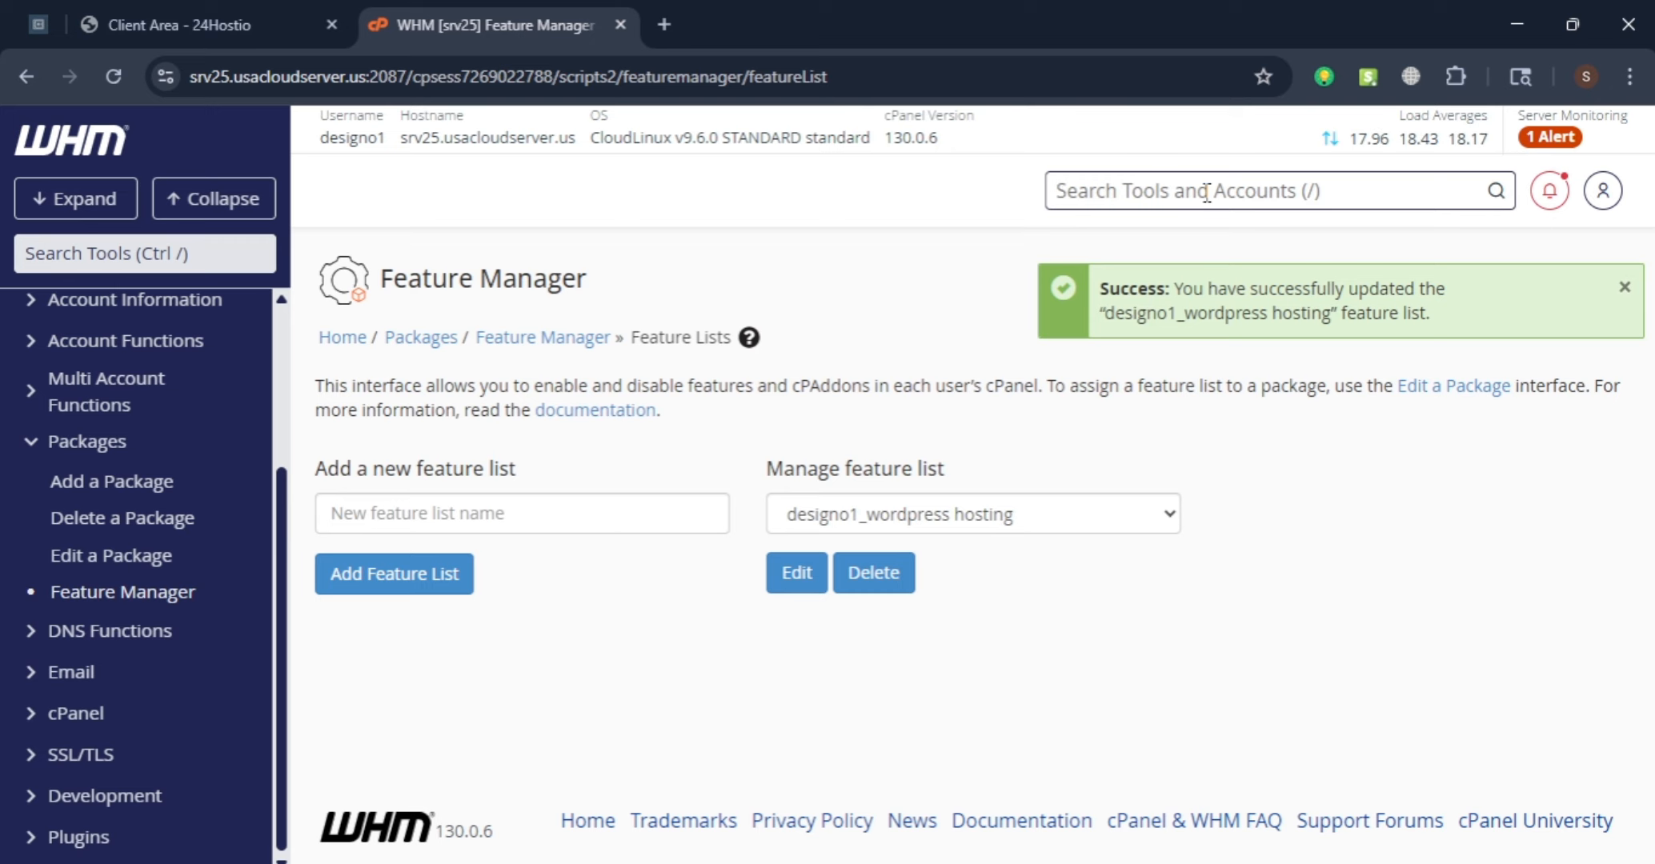
pyautogui.write('add')
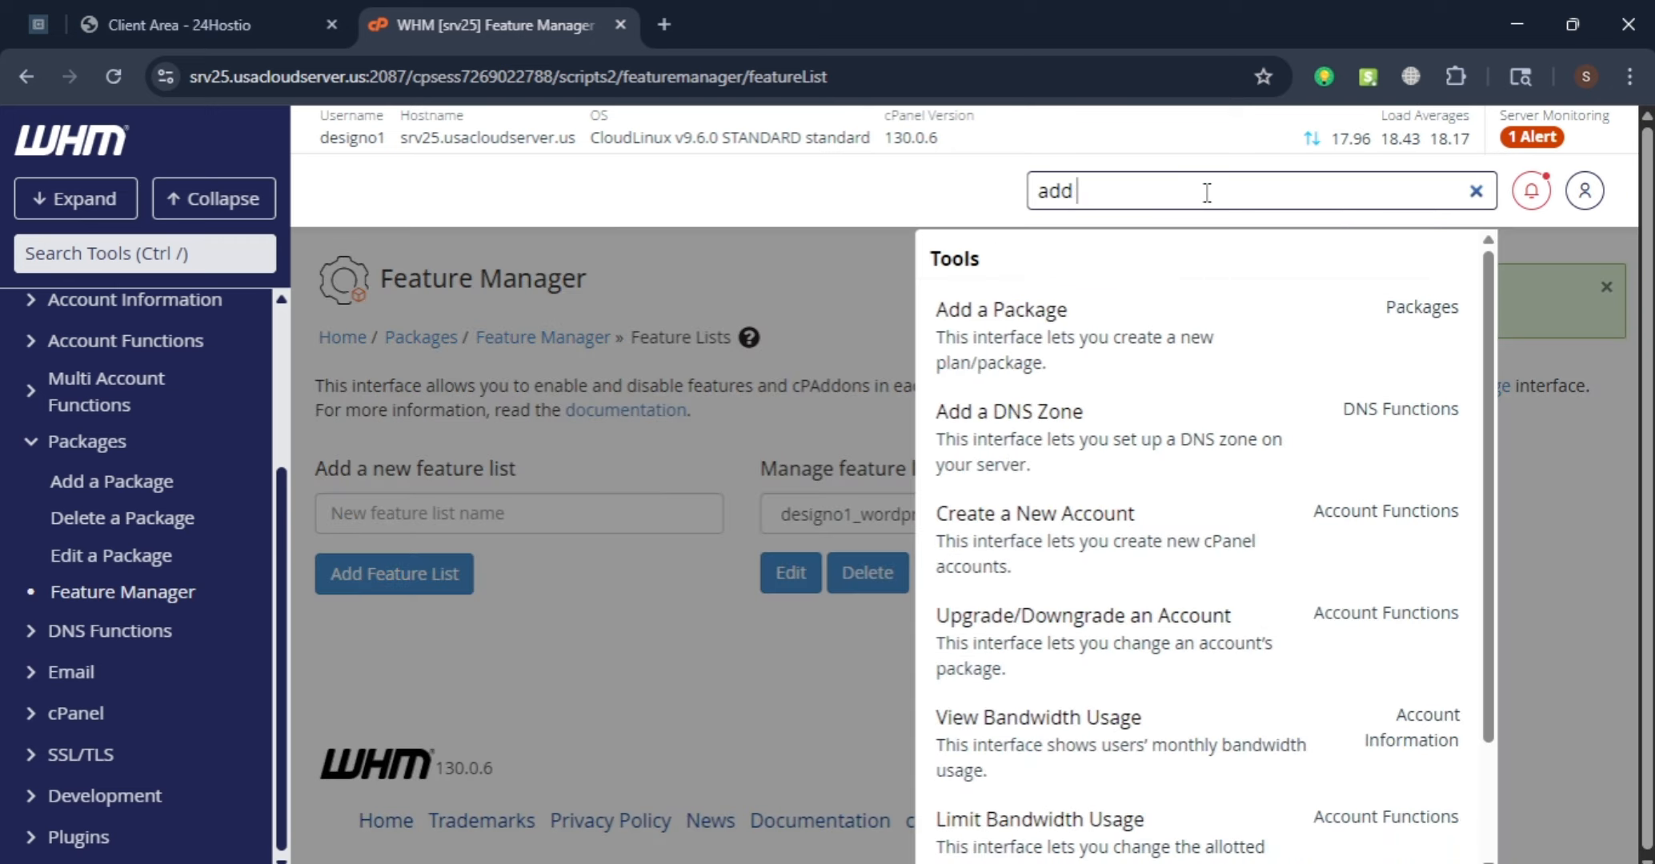
pyautogui.click(1175, 365)
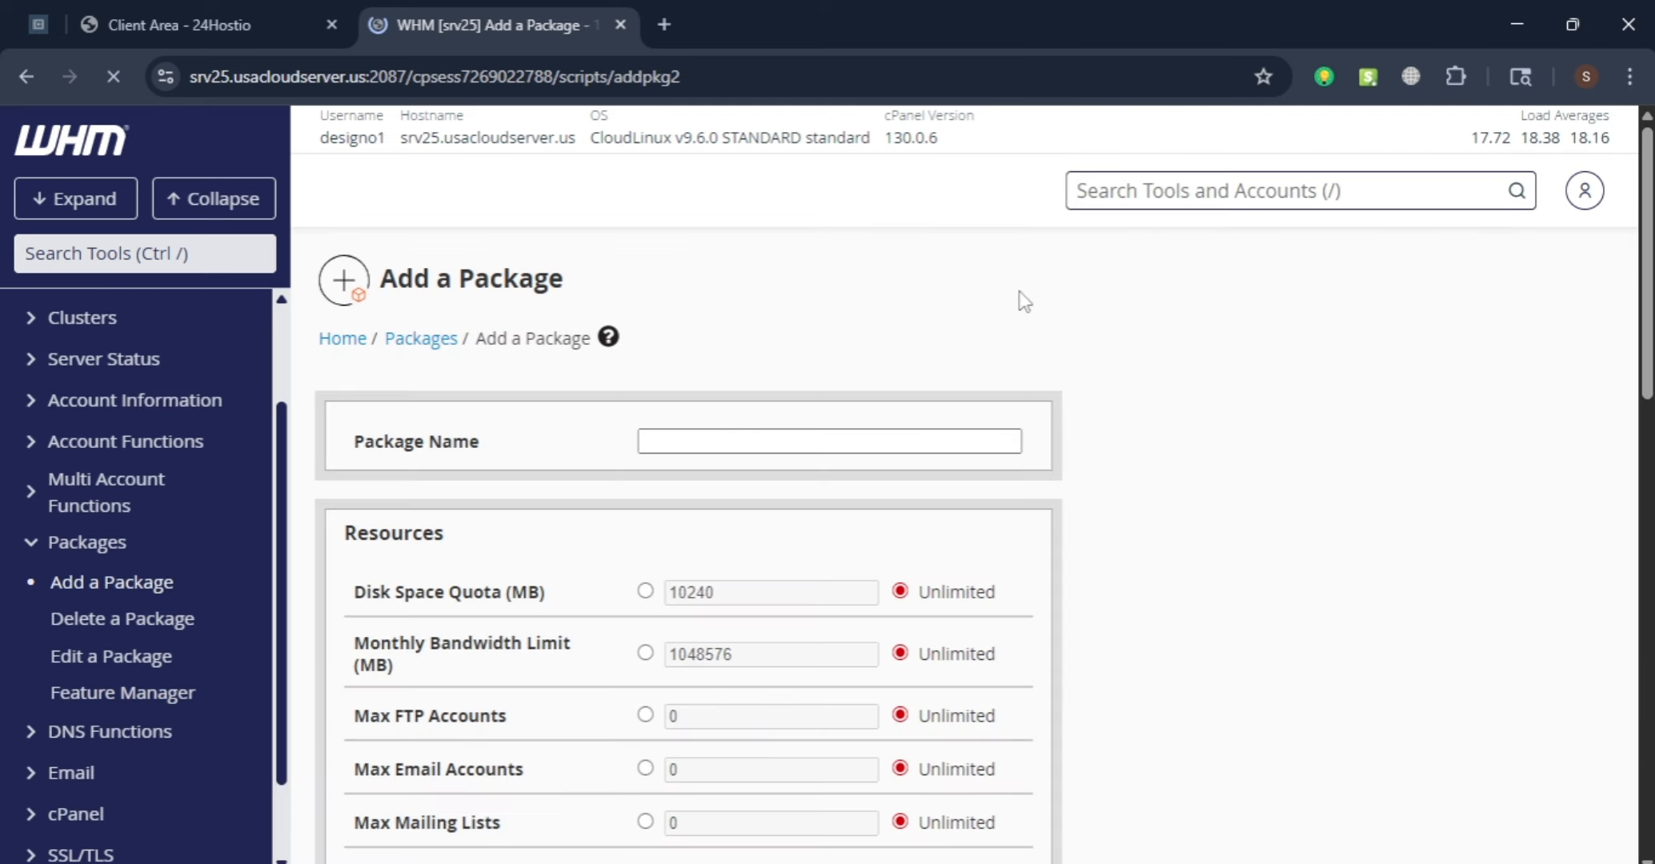
# Name the new package wordpress starter
pyautogui.click(724, 318)
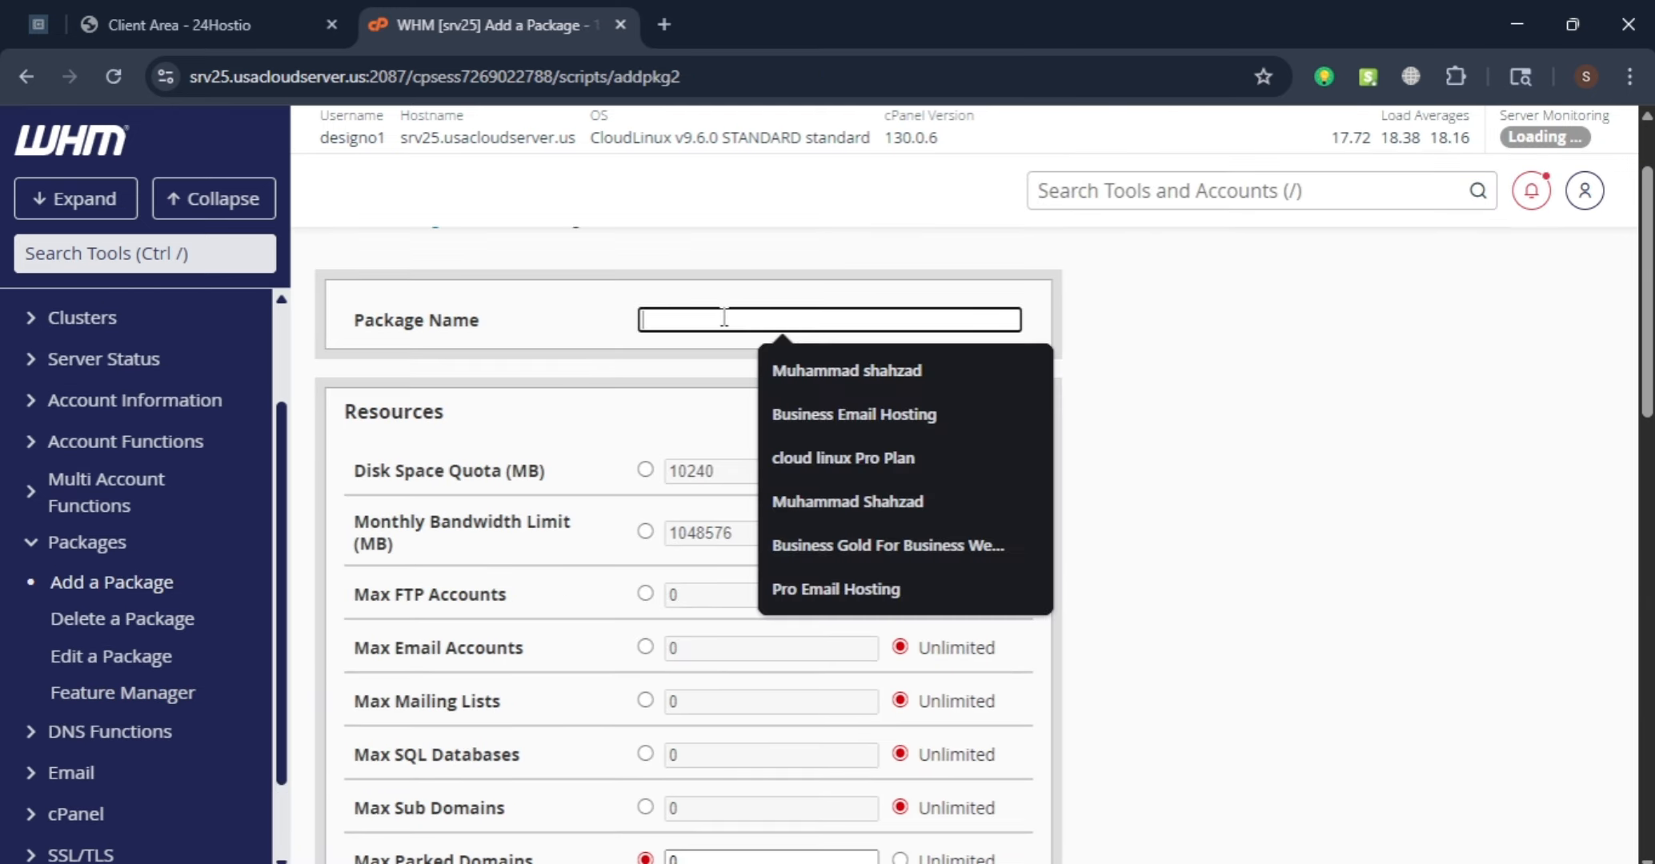
pyautogui.write('word')
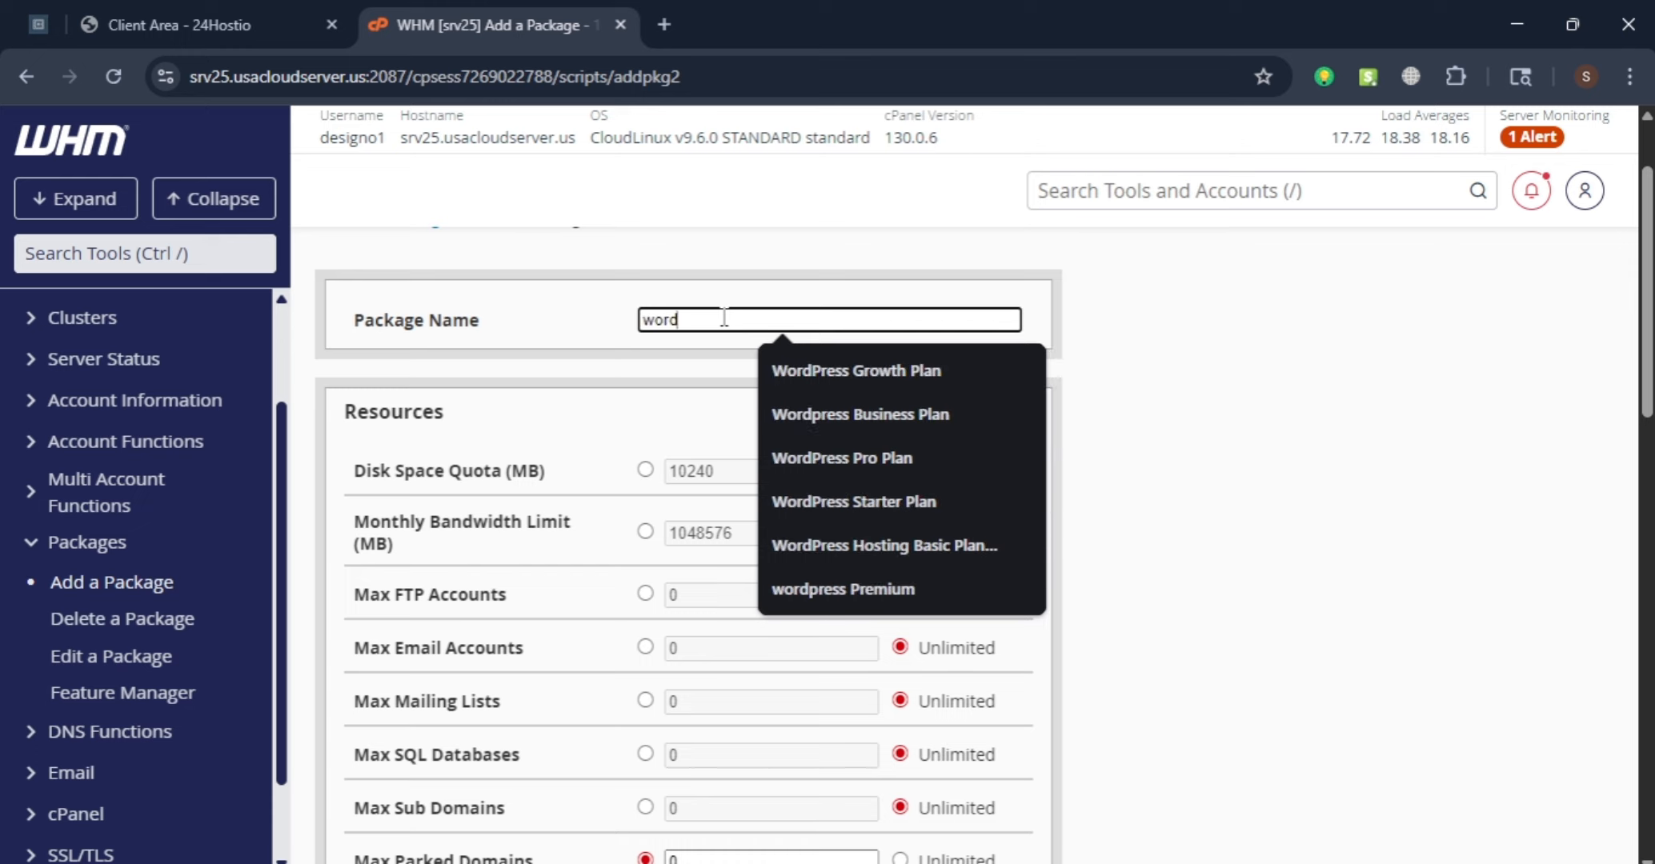
pyautogui.write('press starter')
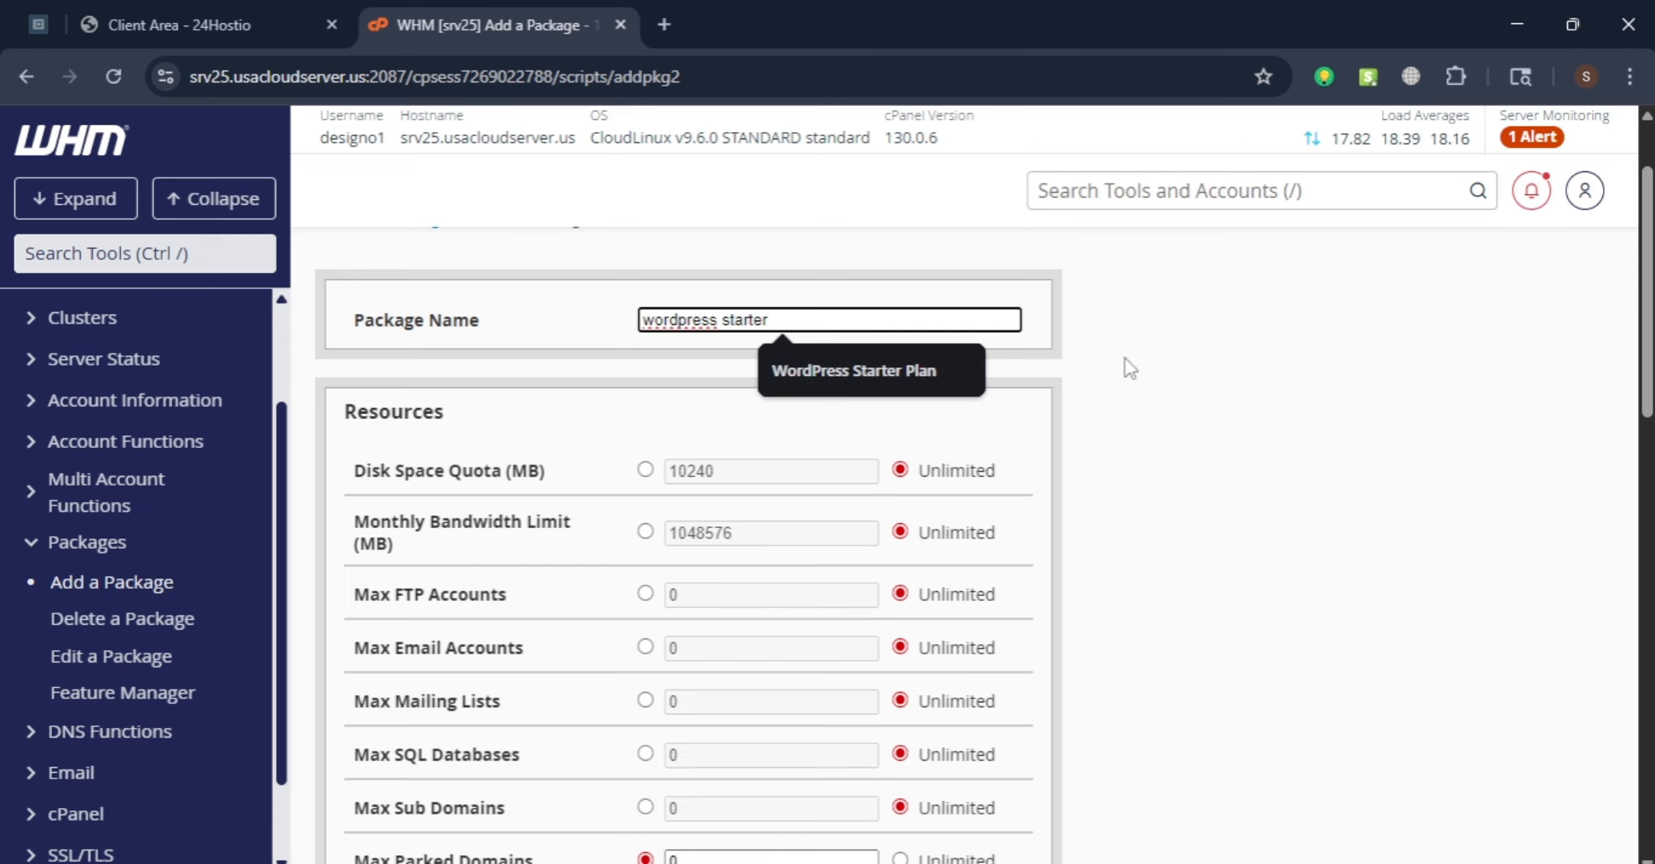
pyautogui.click(1125, 358)
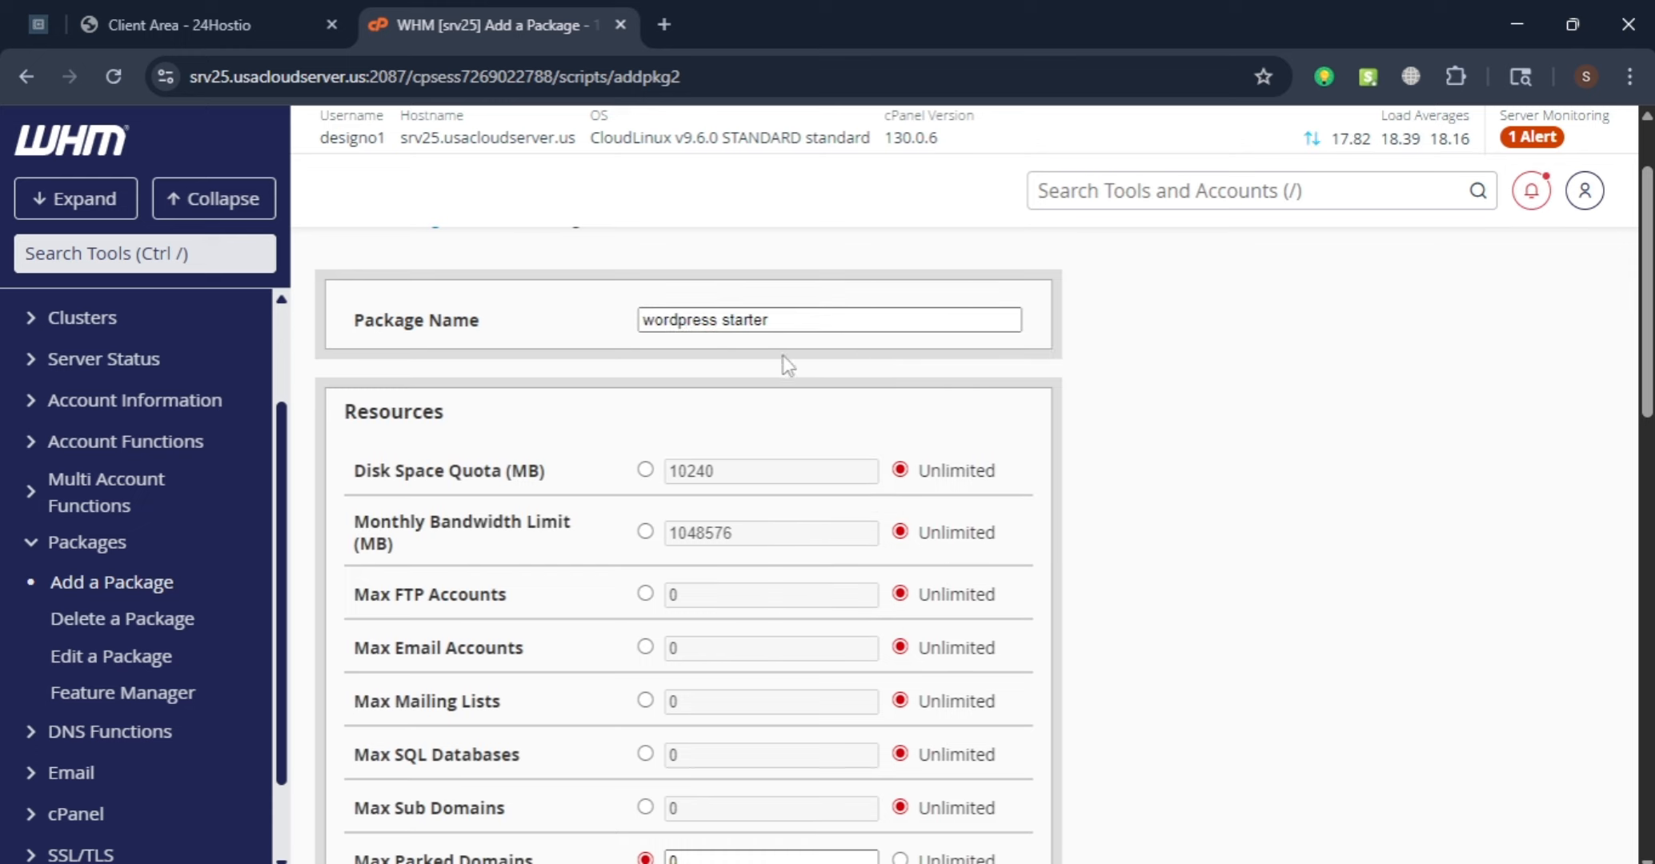
# Limit the package's disk space quota to 10240 MB and its monthly bandwidth to 1048576 MB instead of unlimited
pyautogui.scroll(-3, 782, 355)
pyautogui.scroll(1, 643, 300)
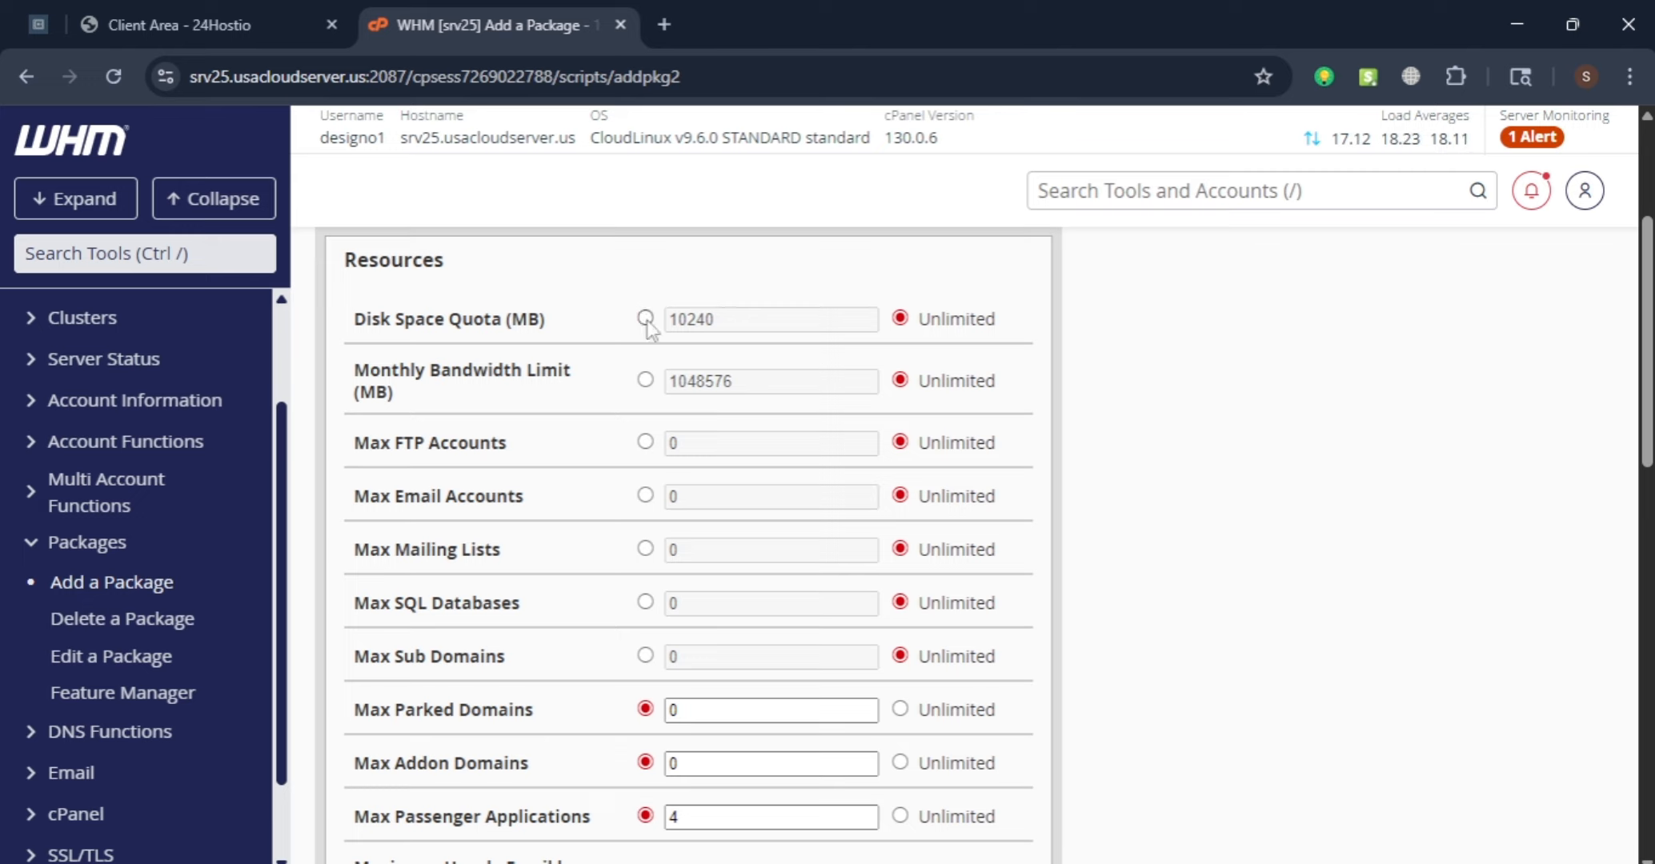
pyautogui.click(645, 319)
pyautogui.moveTo(718, 319); pyautogui.dragTo(587, 359)
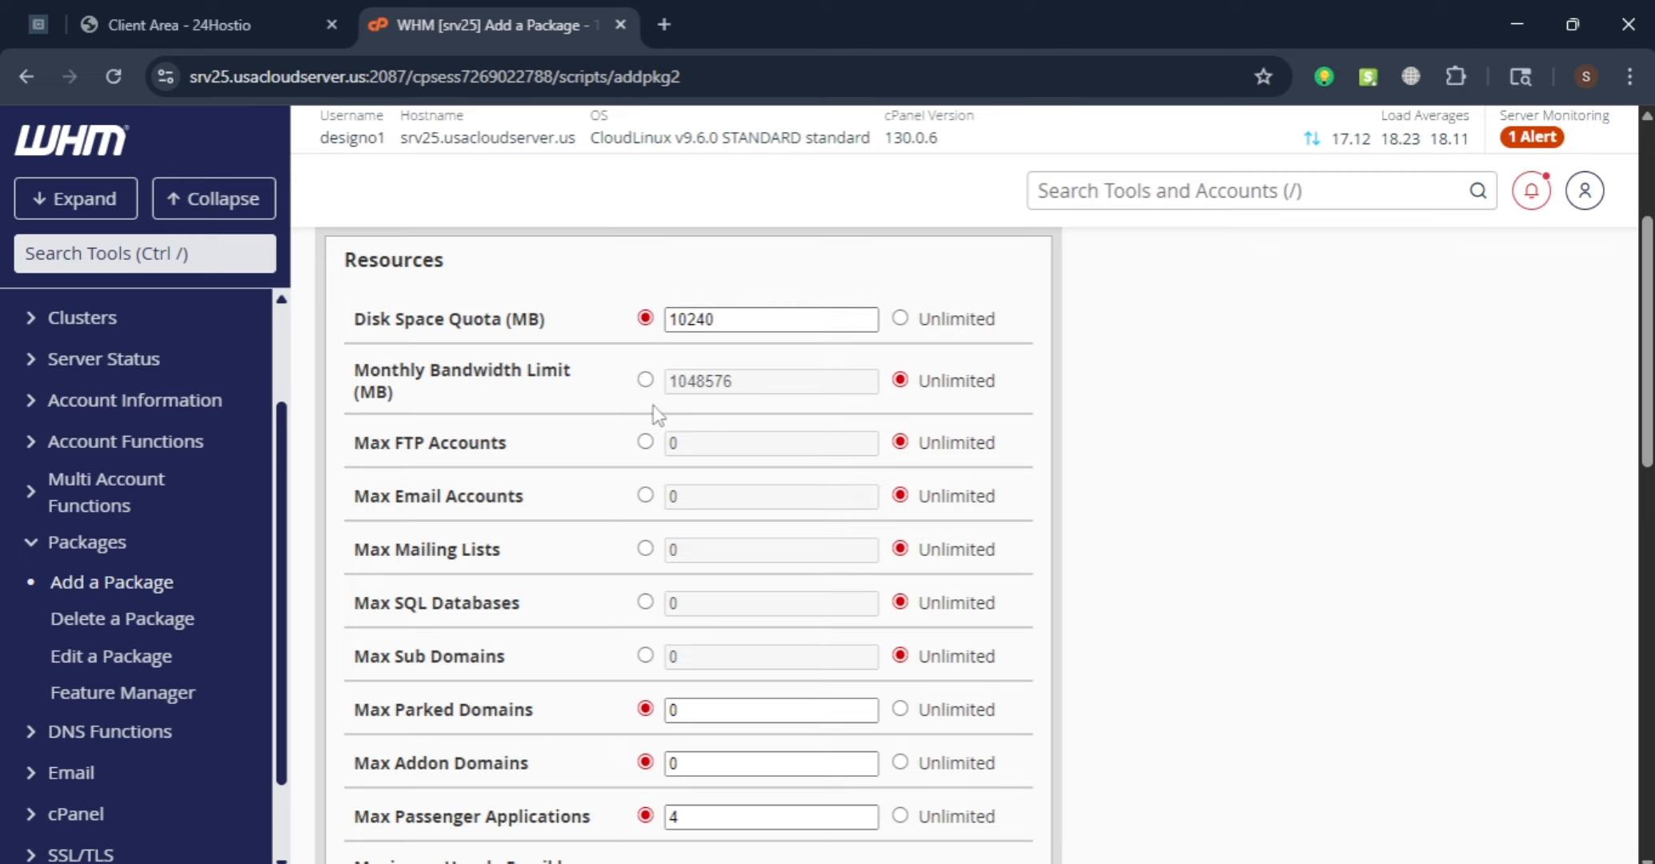
pyautogui.click(645, 380)
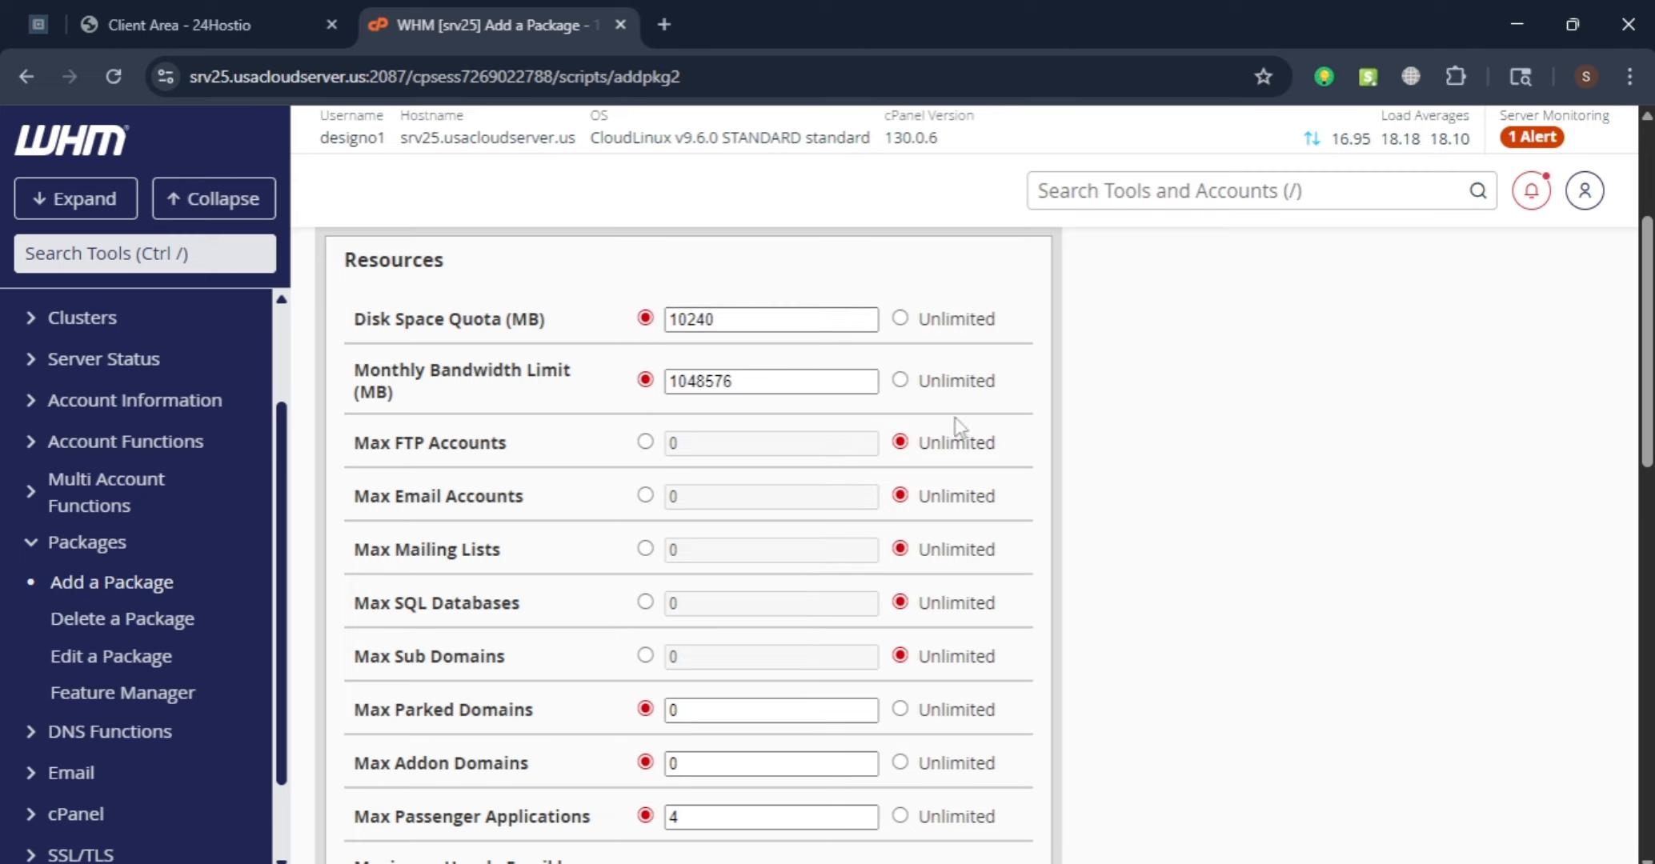
# Limit the package to 5 FTP accounts and 5 email accounts
pyautogui.scroll(-2, 709, 491)
pyautogui.scroll(1, 872, 376)
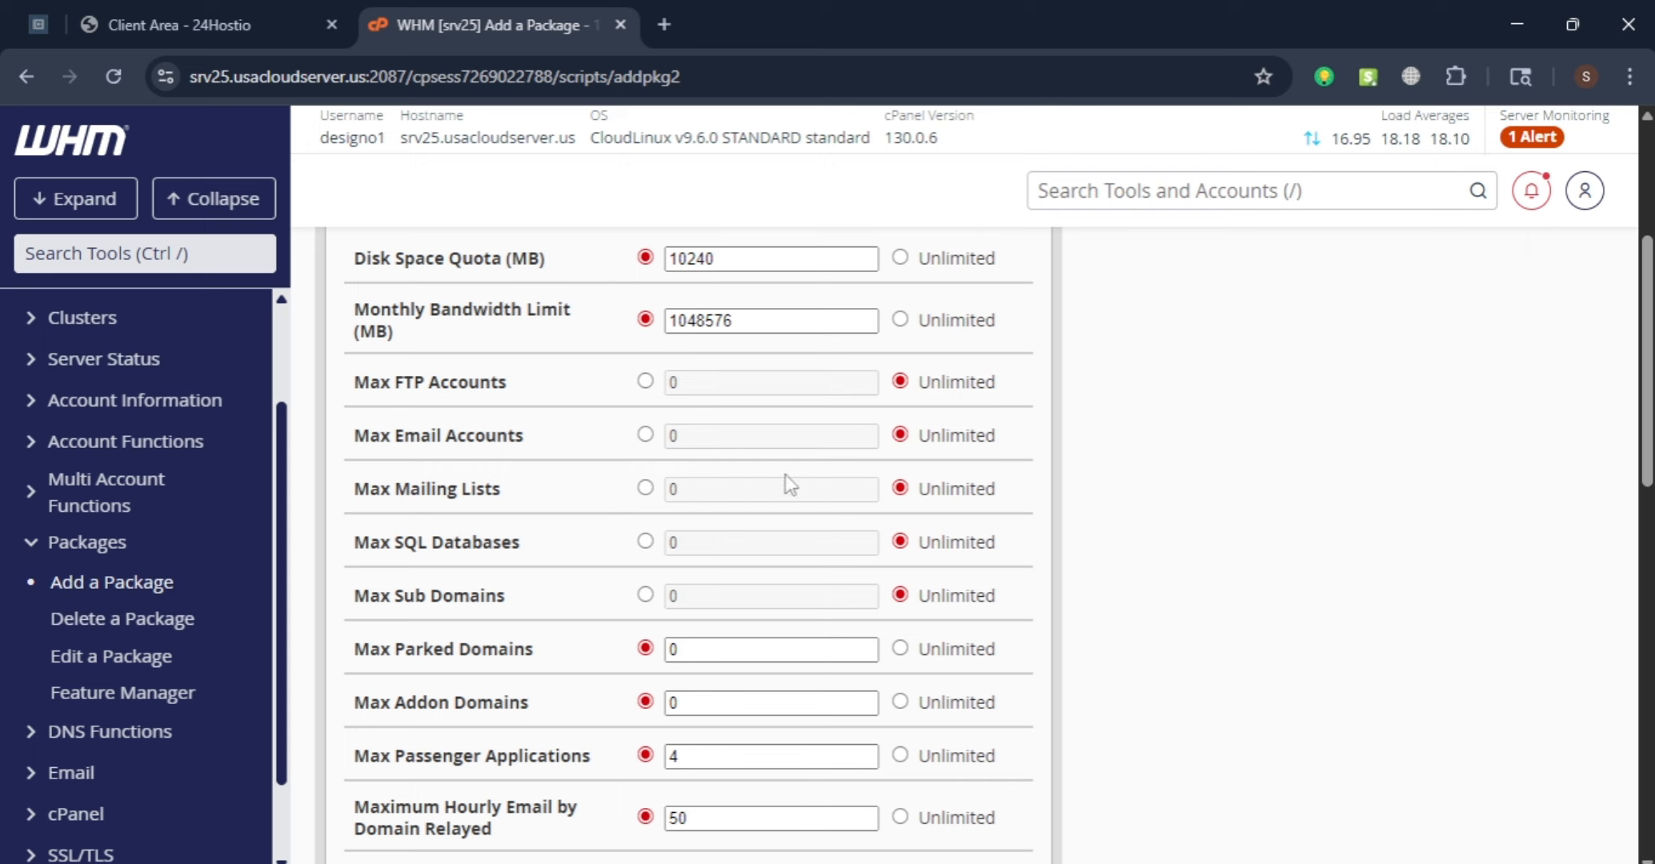
pyautogui.scroll(-1, 791, 484)
pyautogui.click(645, 320)
pyautogui.doubleClick(672, 324)
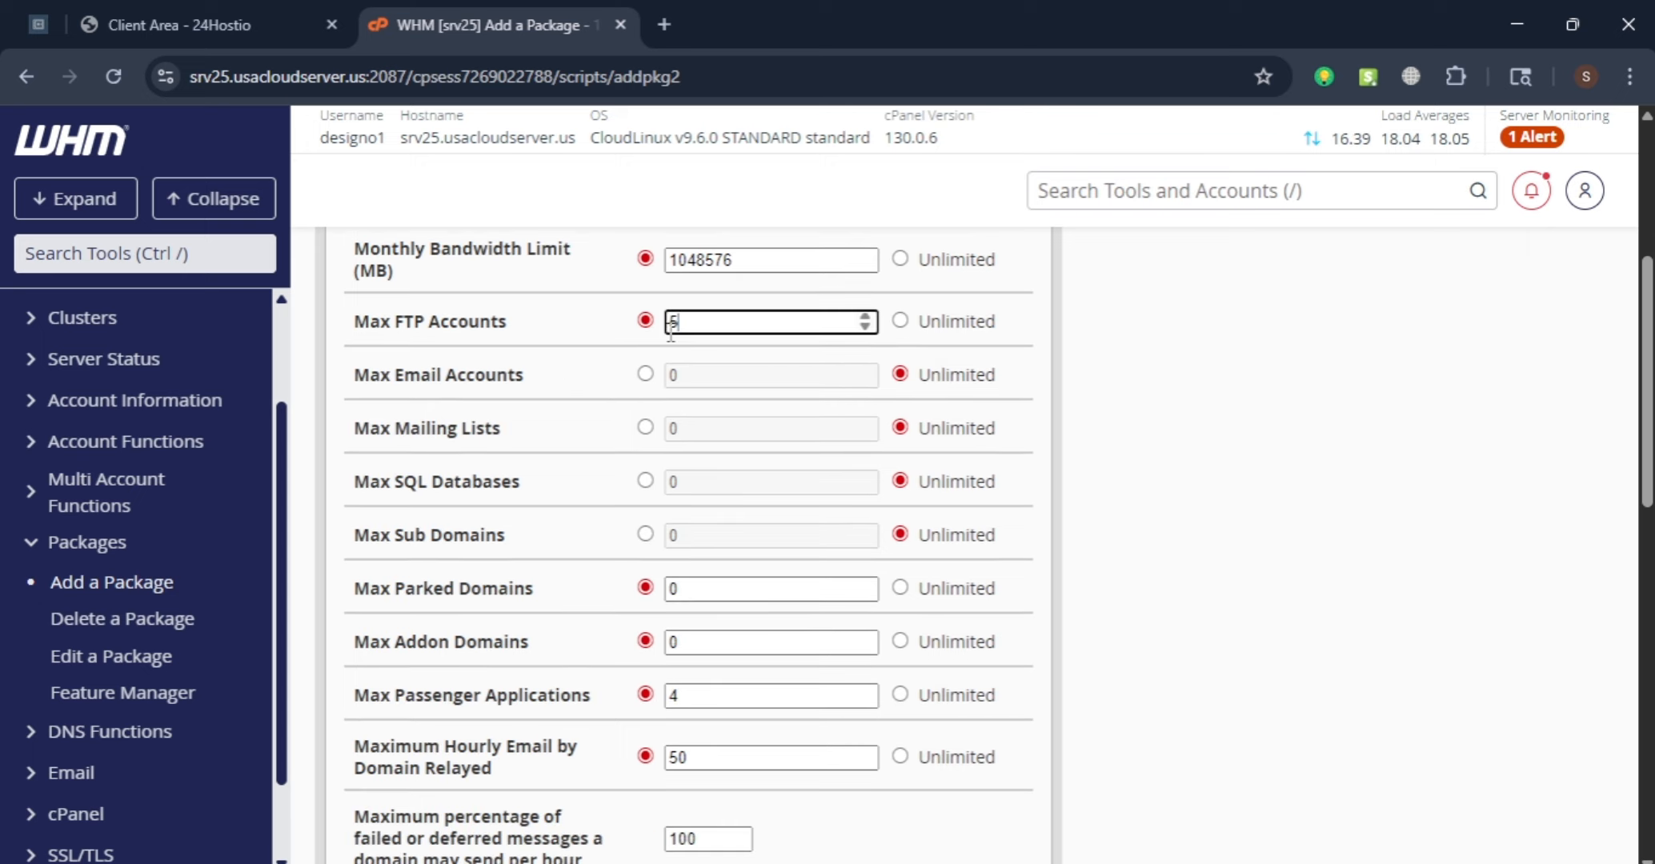
pyautogui.click(645, 374)
pyautogui.doubleClick(676, 376)
pyautogui.write('5')
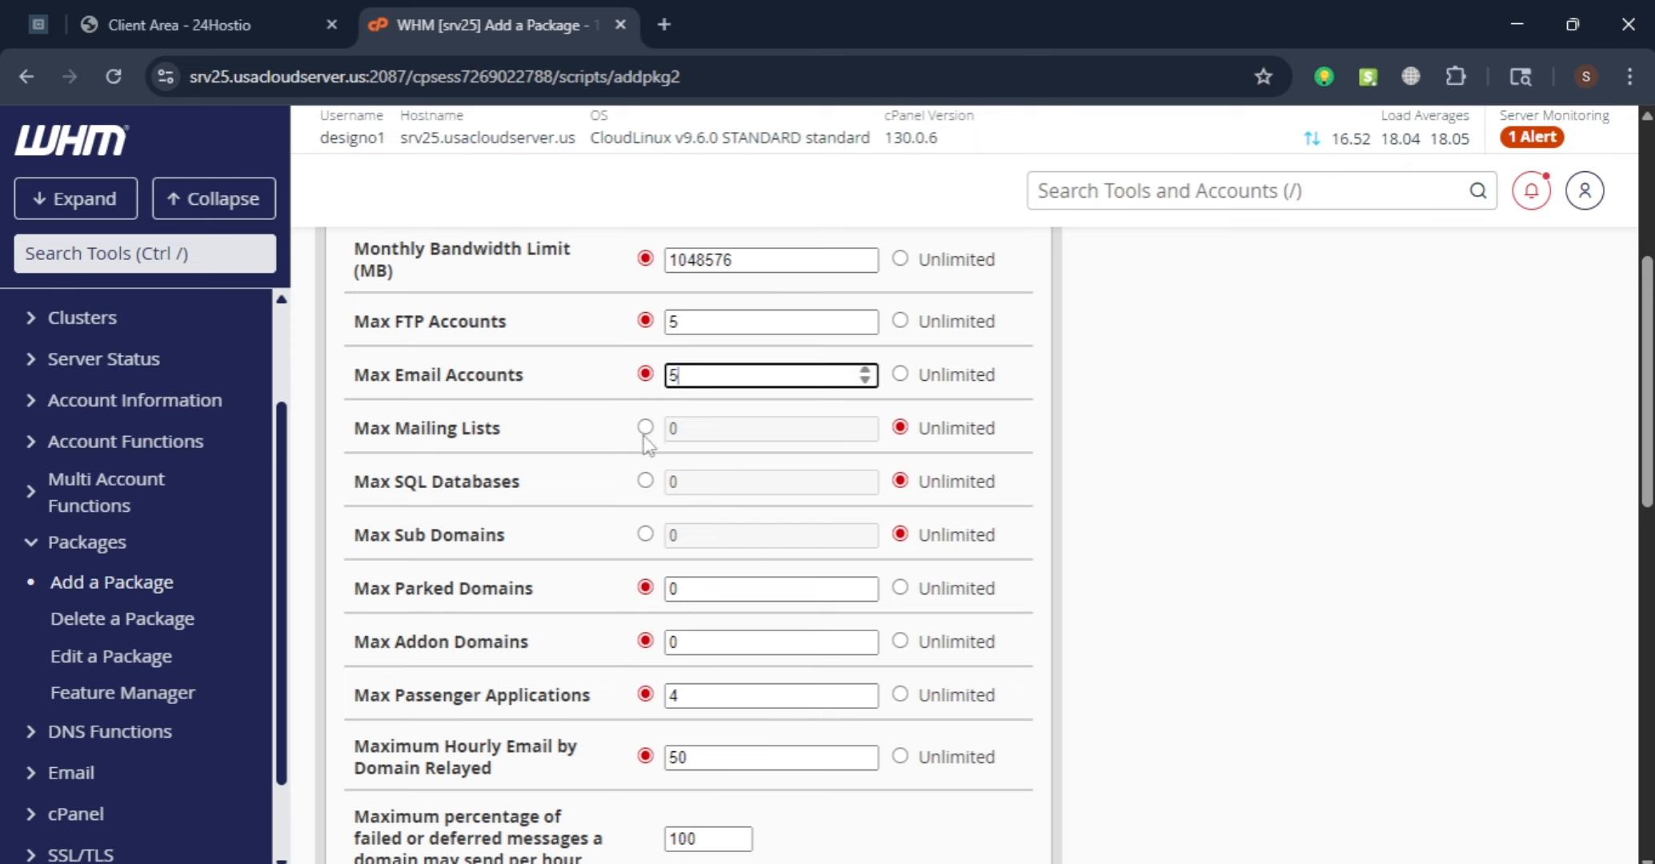
# Limit the package to 3 SQL databases and keep the parked and addon domain limits at 0
pyautogui.click(645, 480)
pyautogui.doubleClick(701, 481)
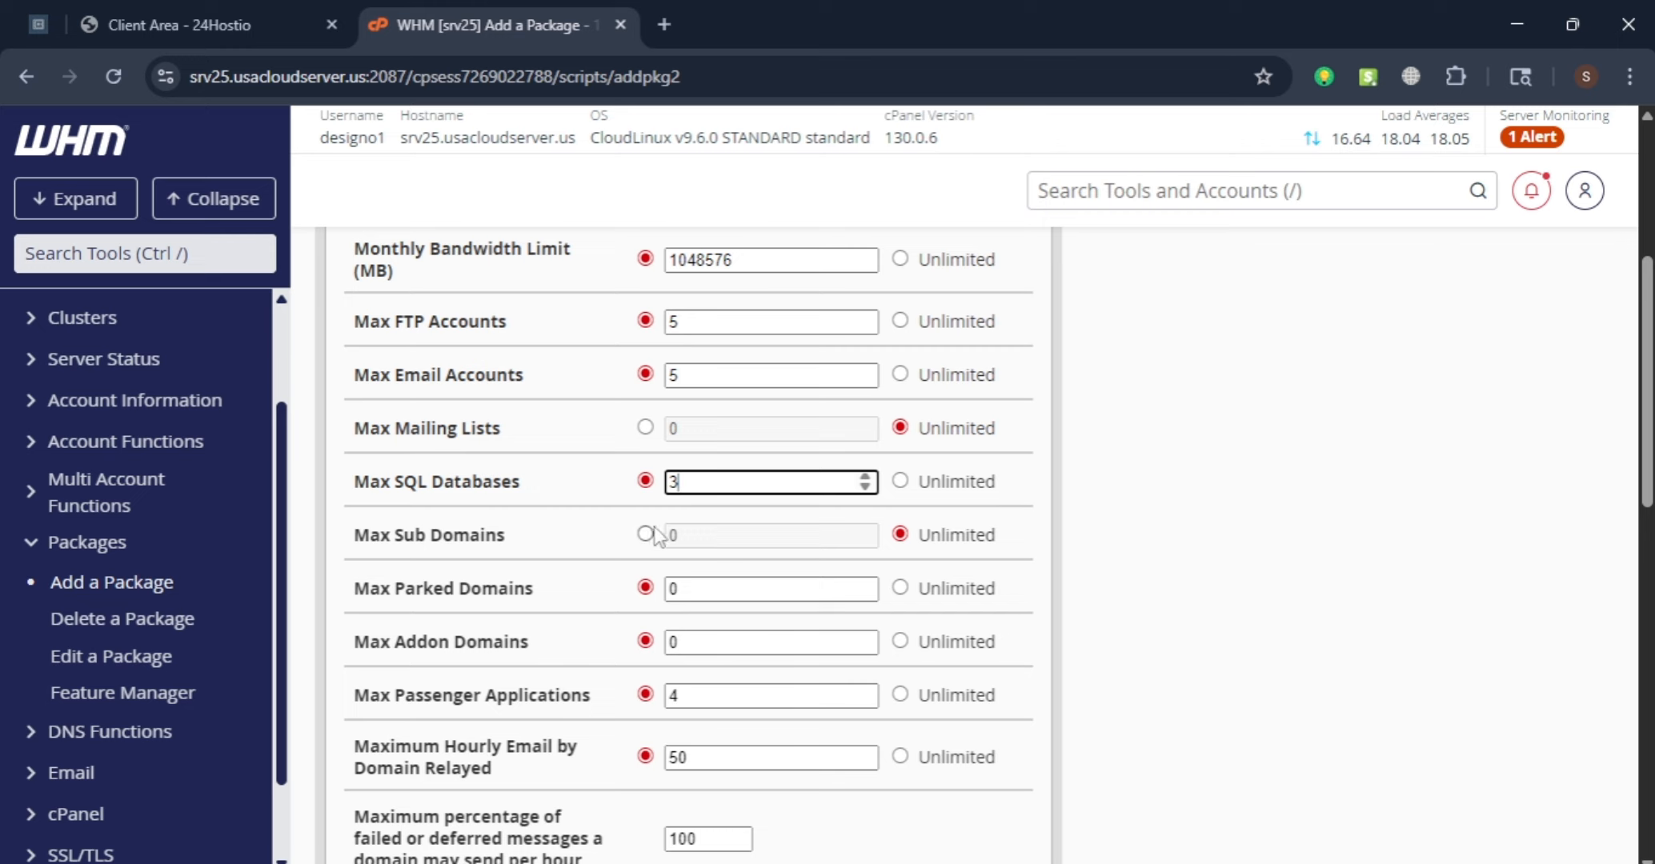
pyautogui.scroll(-1, 592, 630)
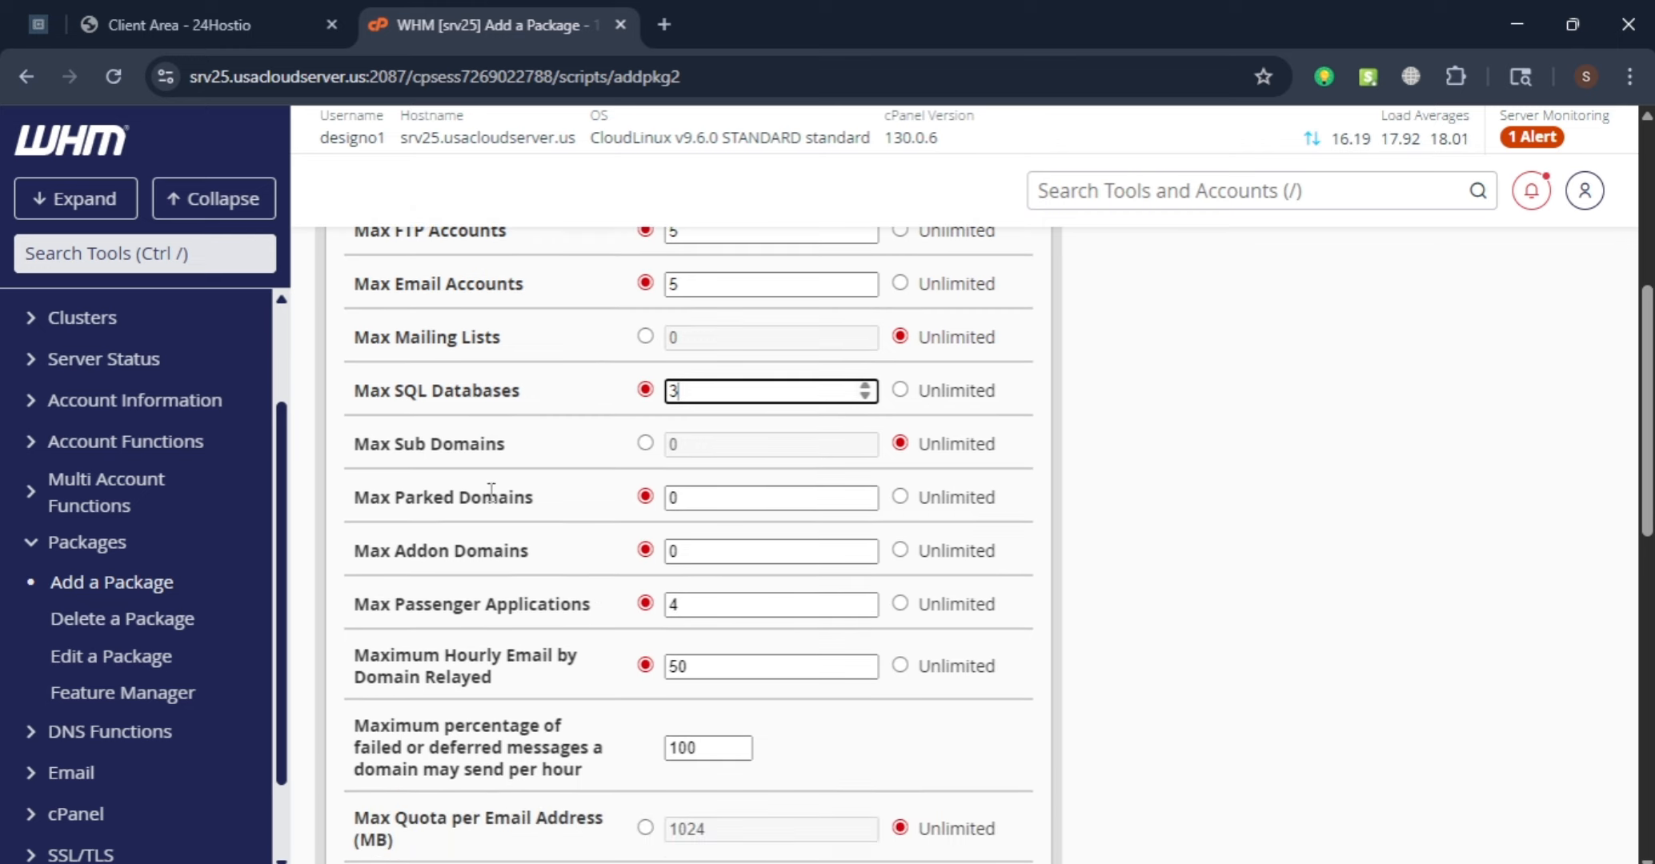
pyautogui.click(713, 497)
pyautogui.click(728, 552)
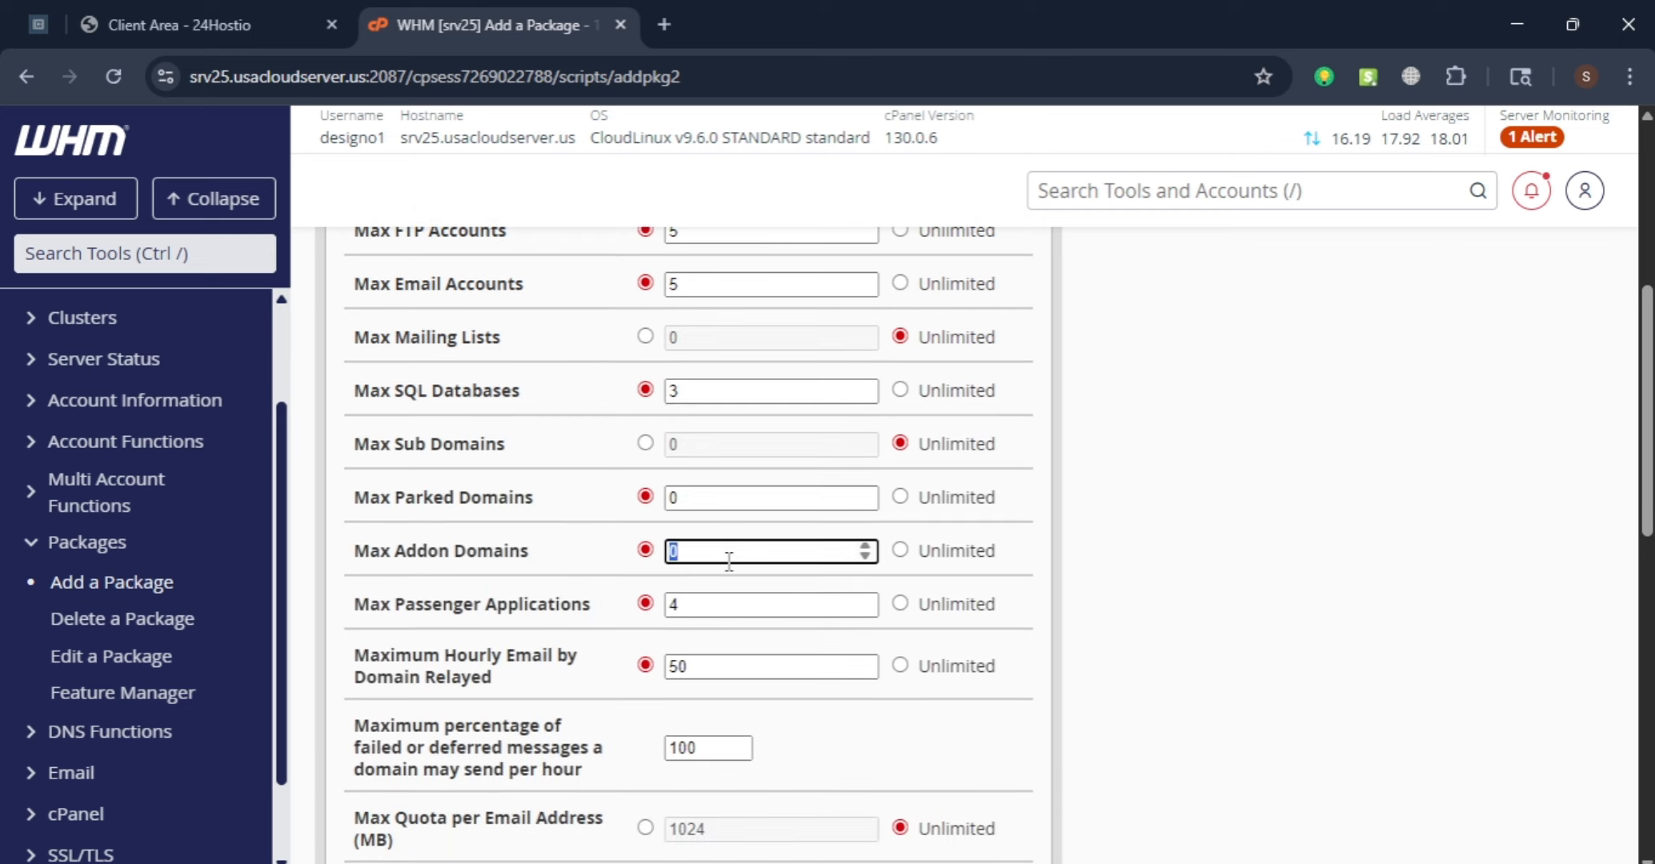
pyautogui.scroll(-1, 727, 562)
pyautogui.scroll(1, 800, 552)
pyautogui.doubleClick(690, 551)
pyautogui.scroll(-2, 655, 601)
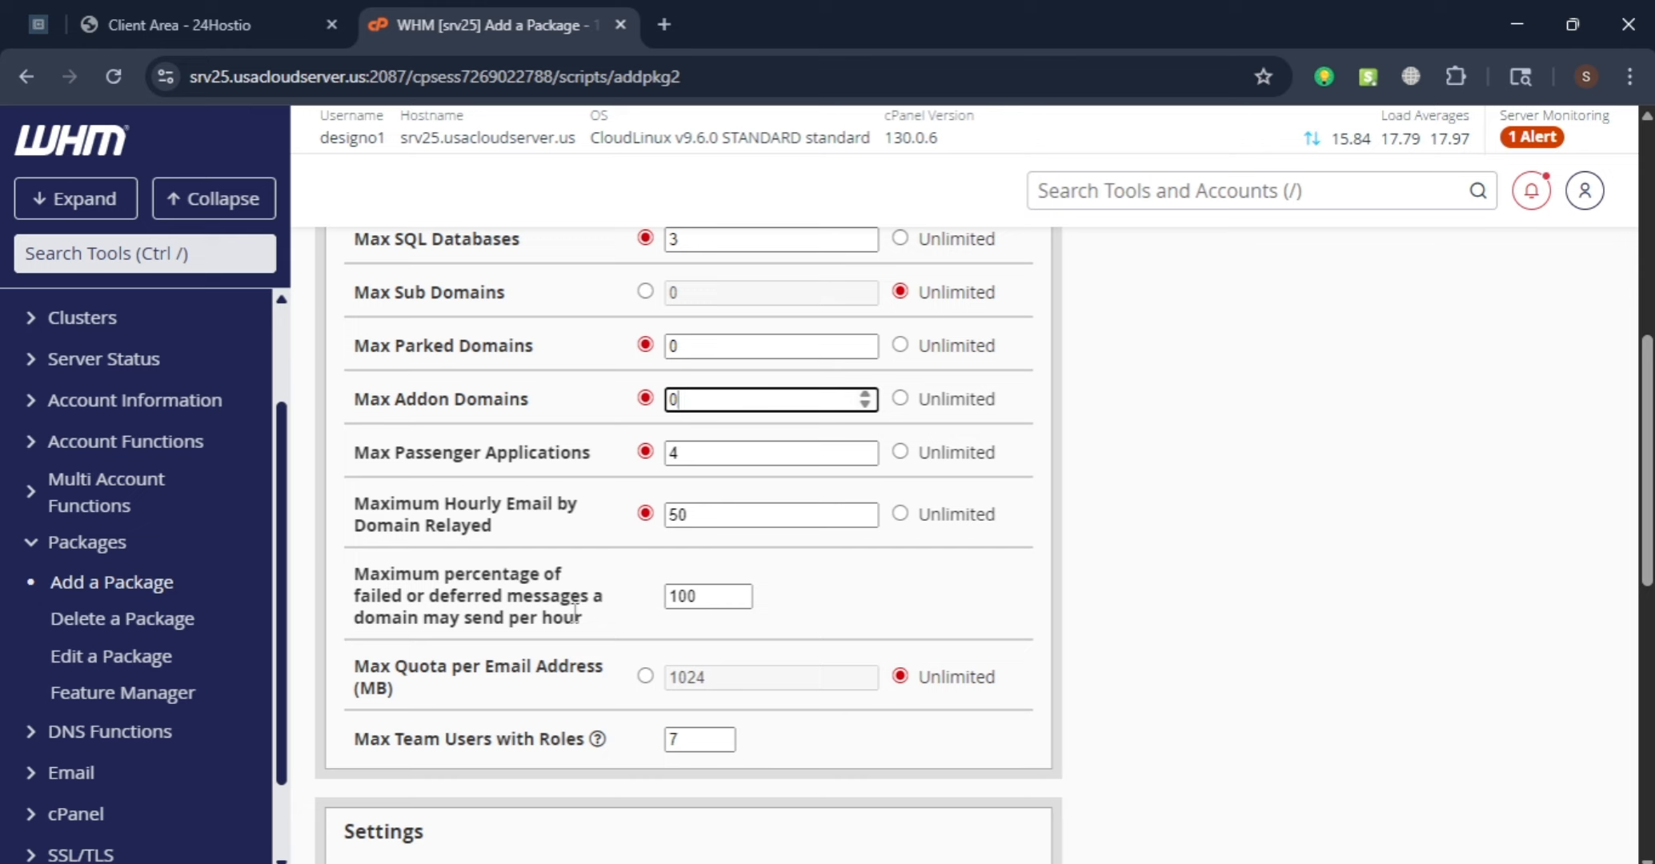
# Check the hourly email relay limit and restrict the maximum quota per email address to 1024 MB
pyautogui.scroll(-1, 365, 584)
pyautogui.moveTo(355, 472); pyautogui.dragTo(604, 500)
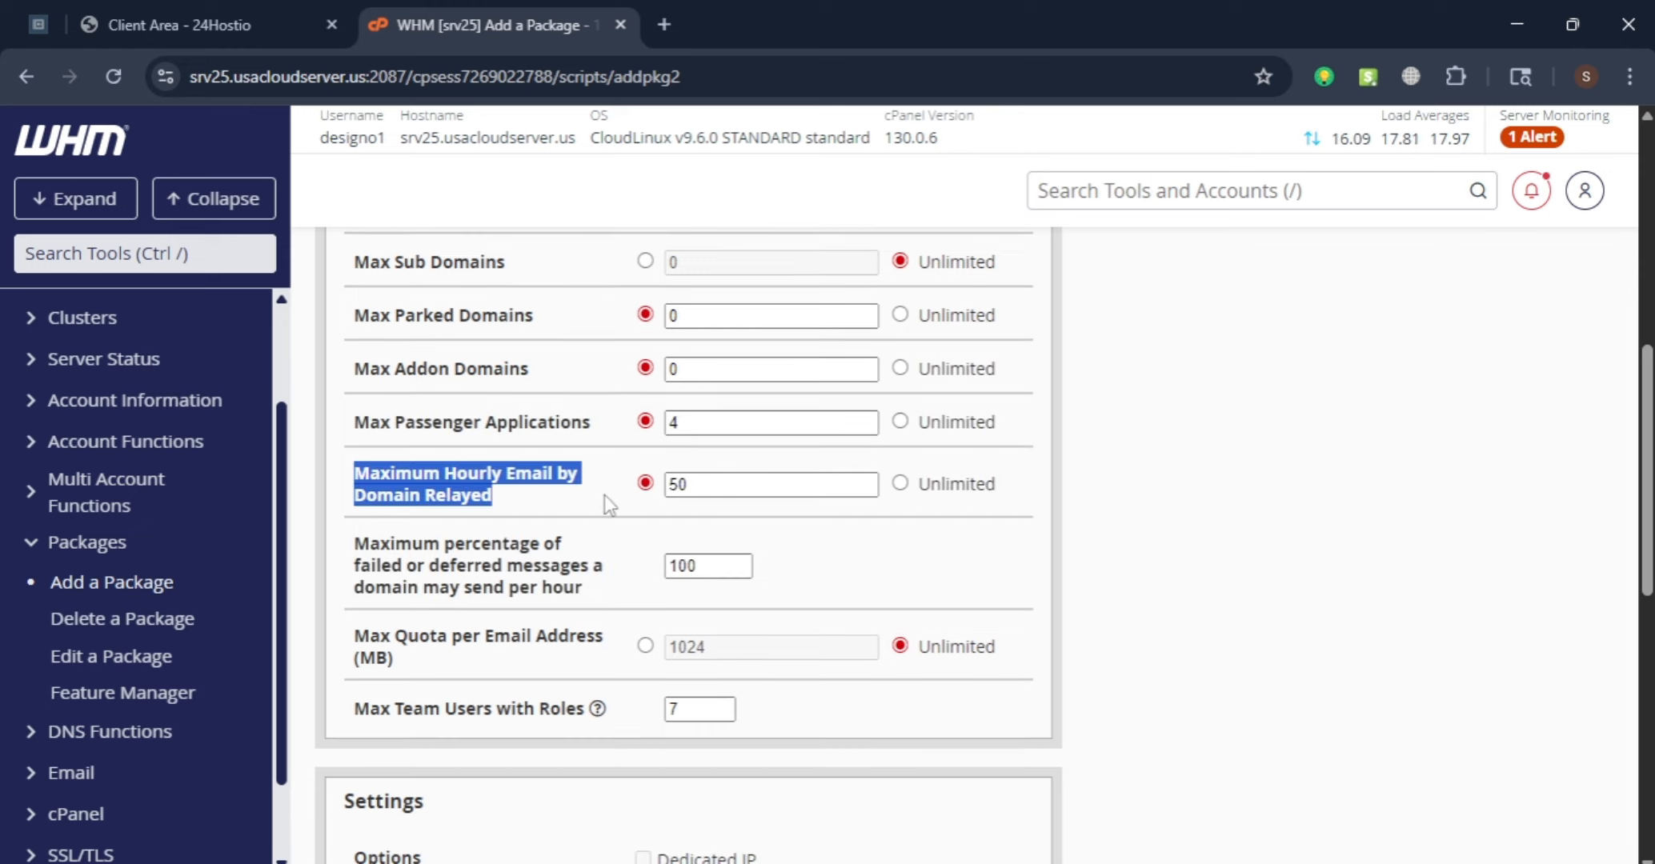
pyautogui.click(613, 500)
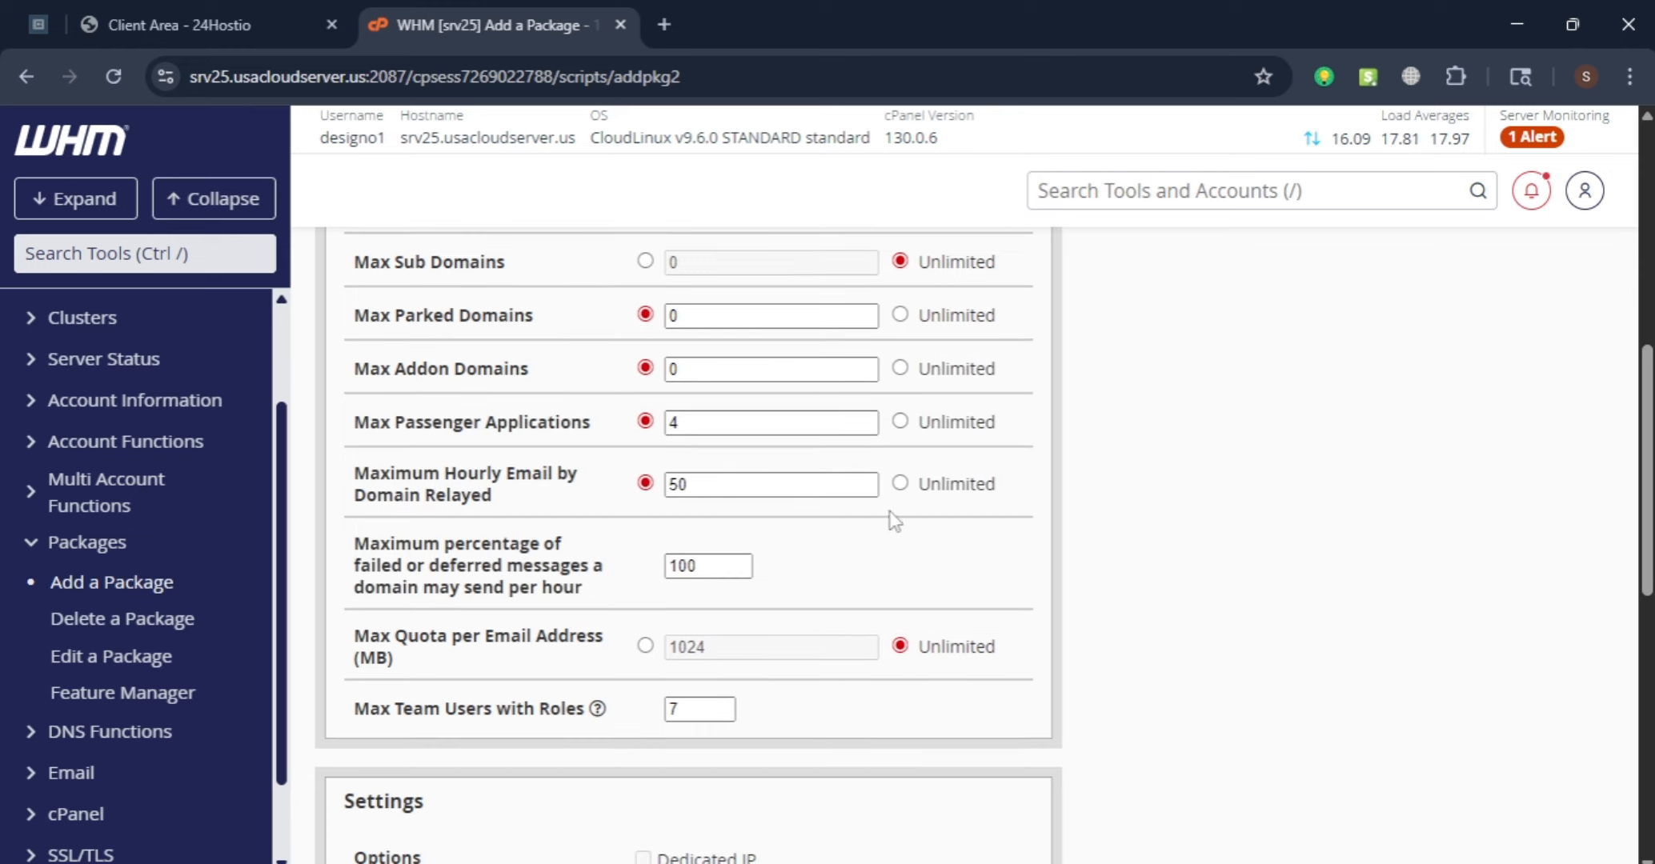
pyautogui.scroll(-2, 829, 468)
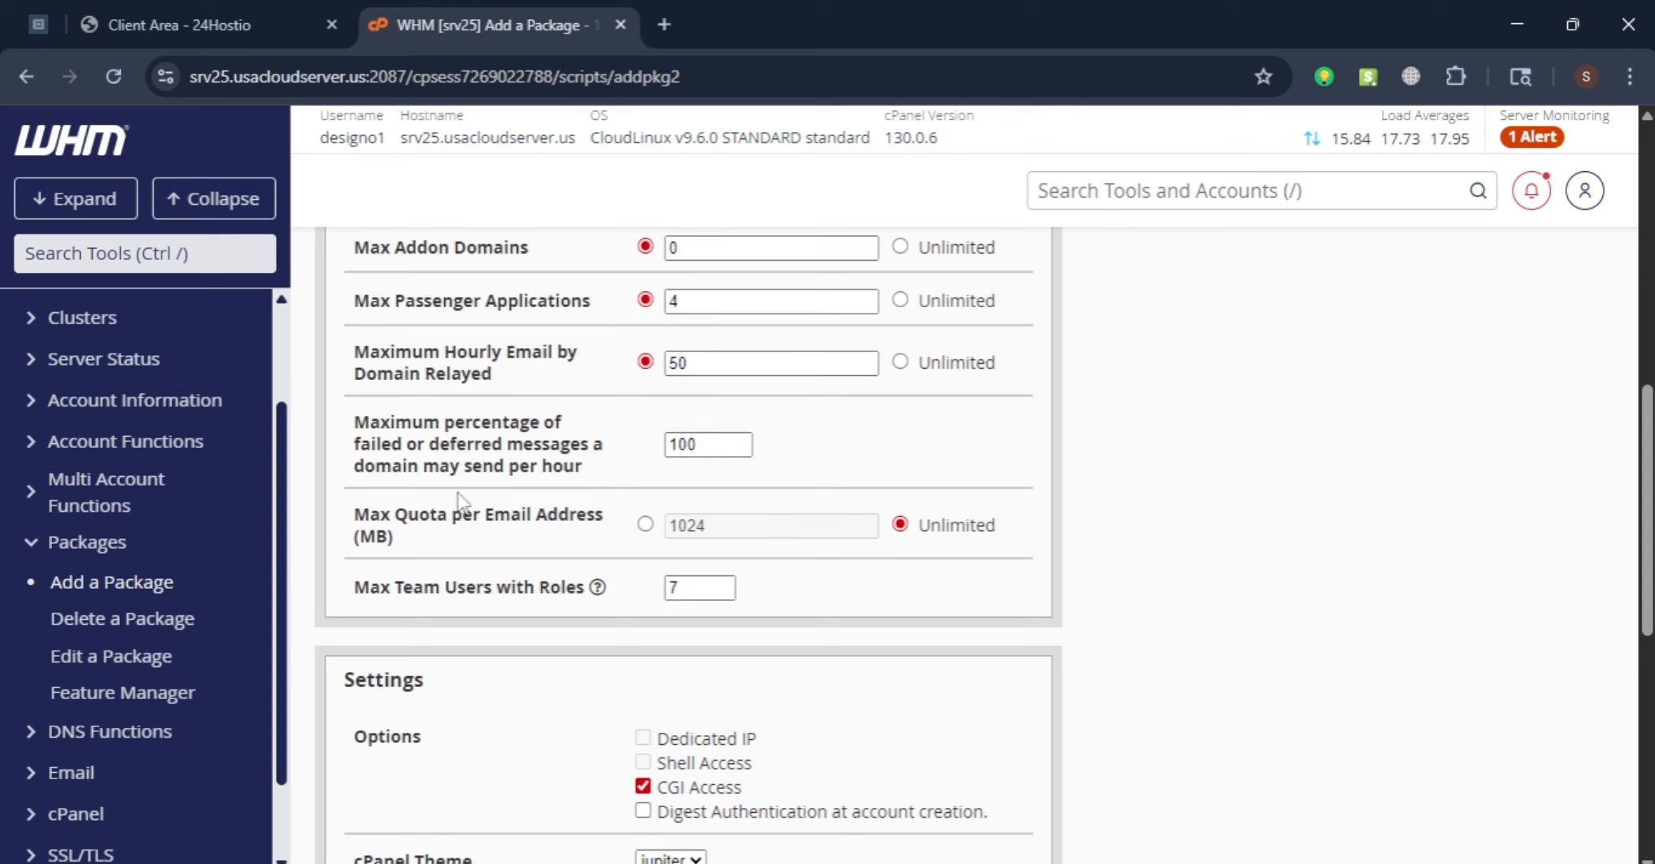
pyautogui.scroll(-1, 824, 490)
pyautogui.scroll(-1, 822, 485)
pyautogui.click(645, 434)
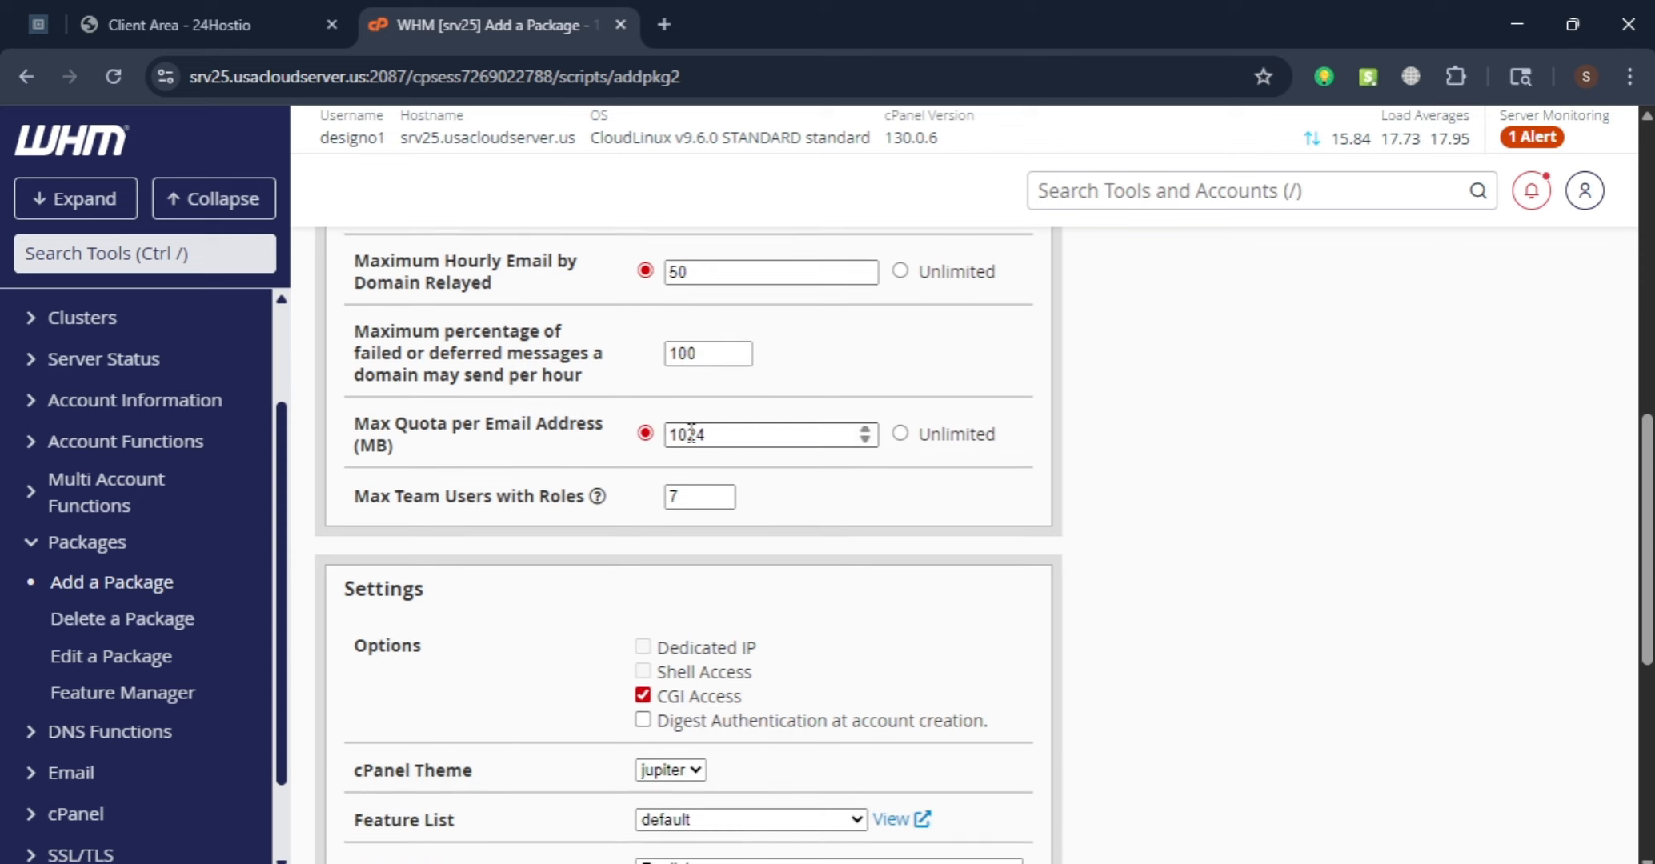
# Assign the custom wordpress hosting feature list to the package in its settings
pyautogui.scroll(-3, 913, 480)
pyautogui.scroll(-3, 918, 502)
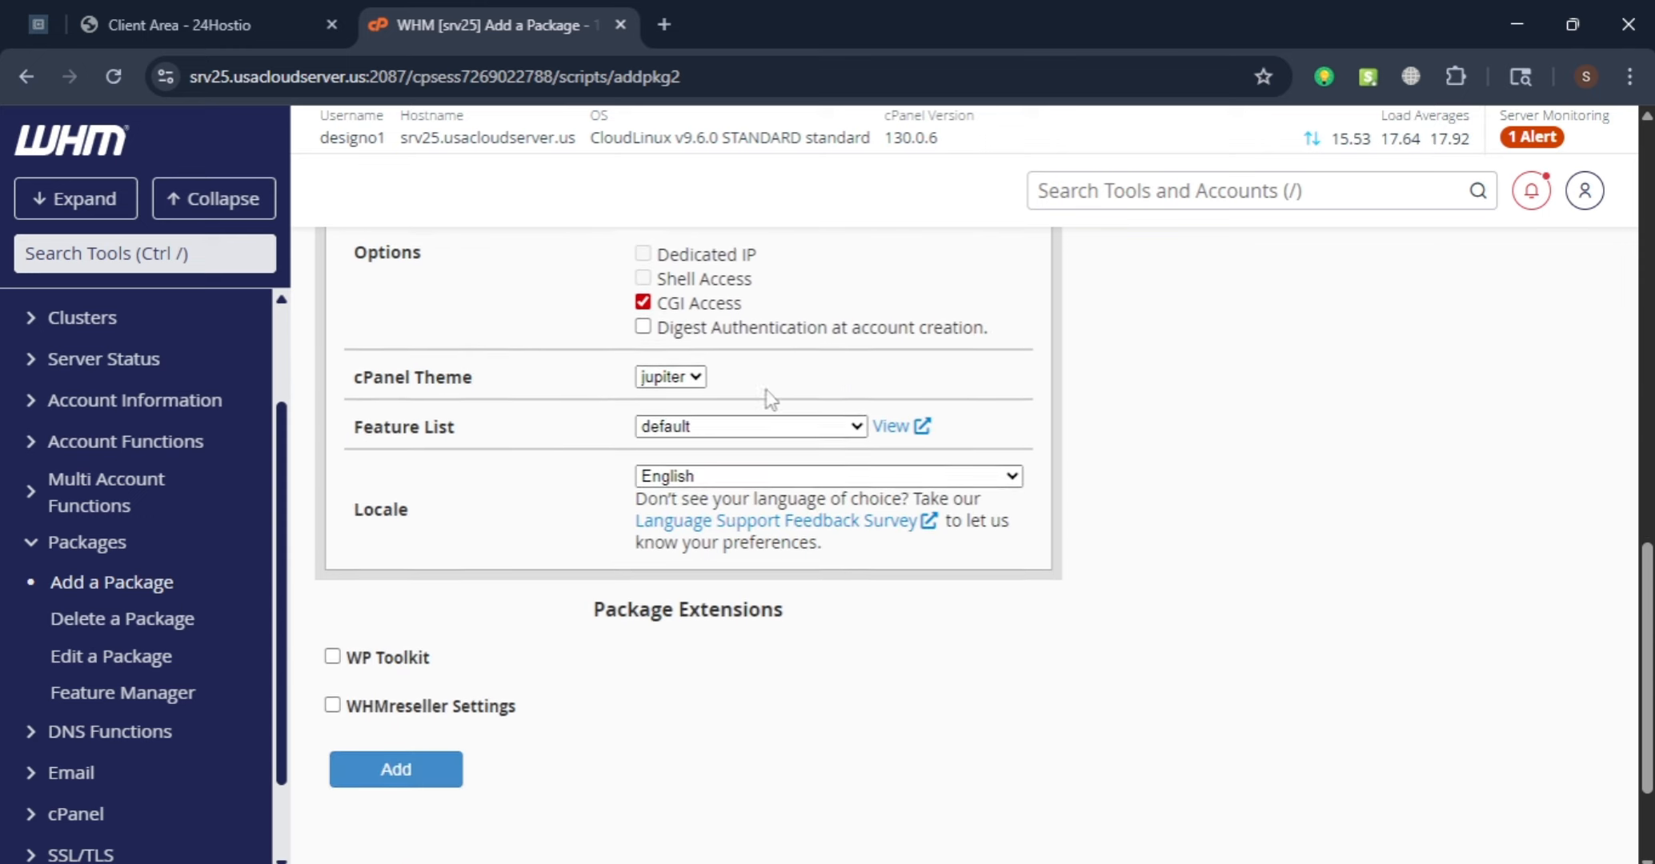
pyautogui.click(752, 425)
pyautogui.moveTo(352, 429)
pyautogui.mouseDown()
pyautogui.moveTo(466, 429)
pyautogui.moveTo(372, 428)
pyautogui.mouseUp()
pyautogui.click(477, 430)
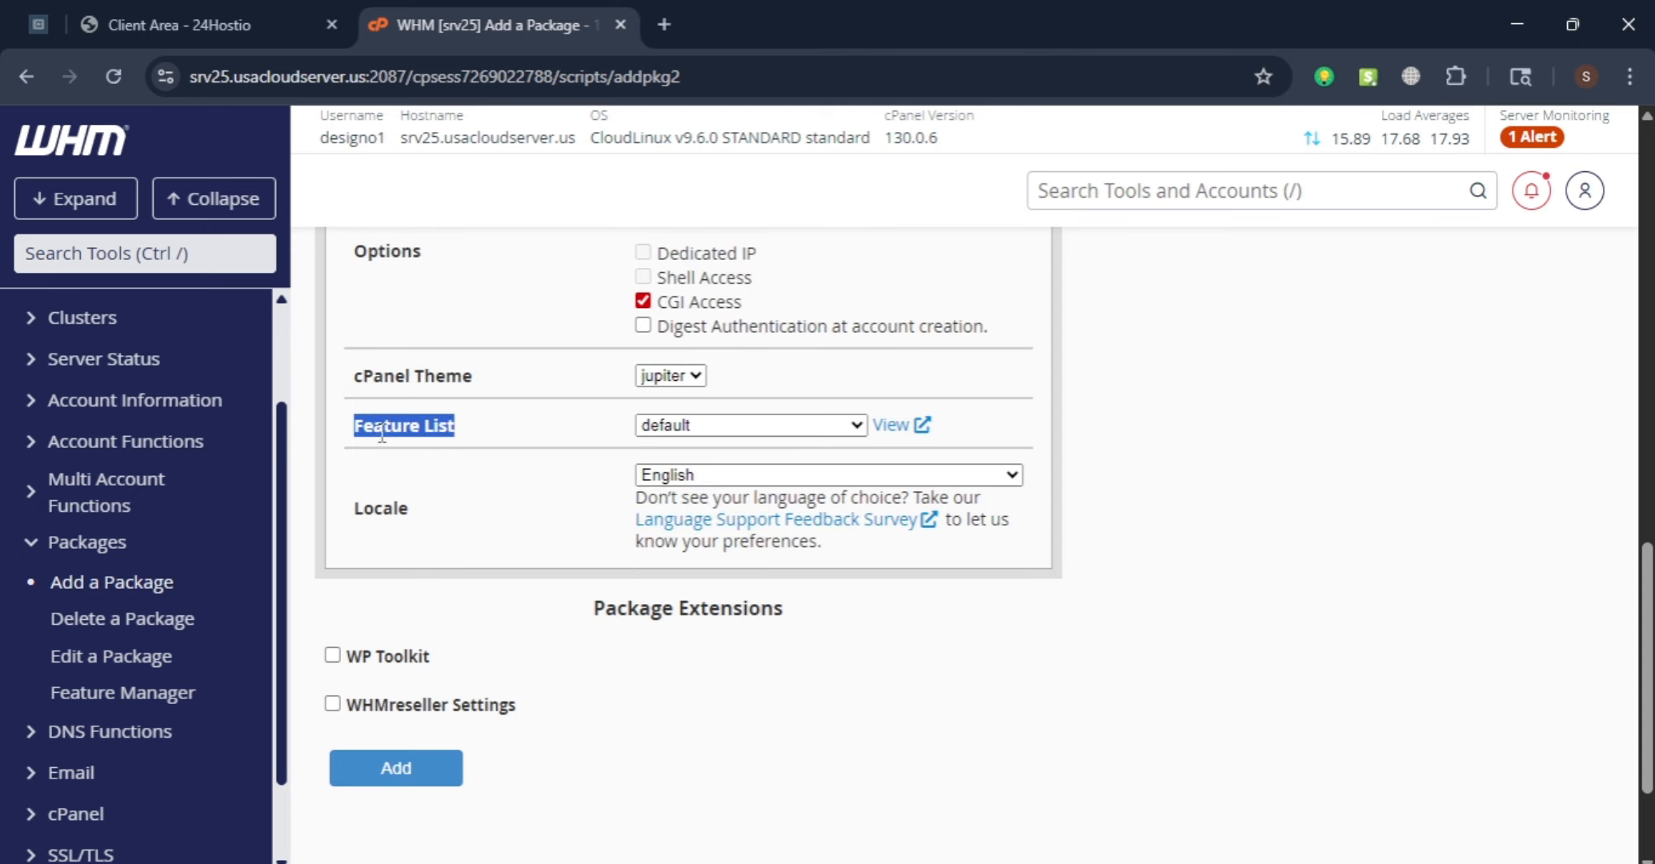
pyautogui.click(498, 431)
pyautogui.click(776, 425)
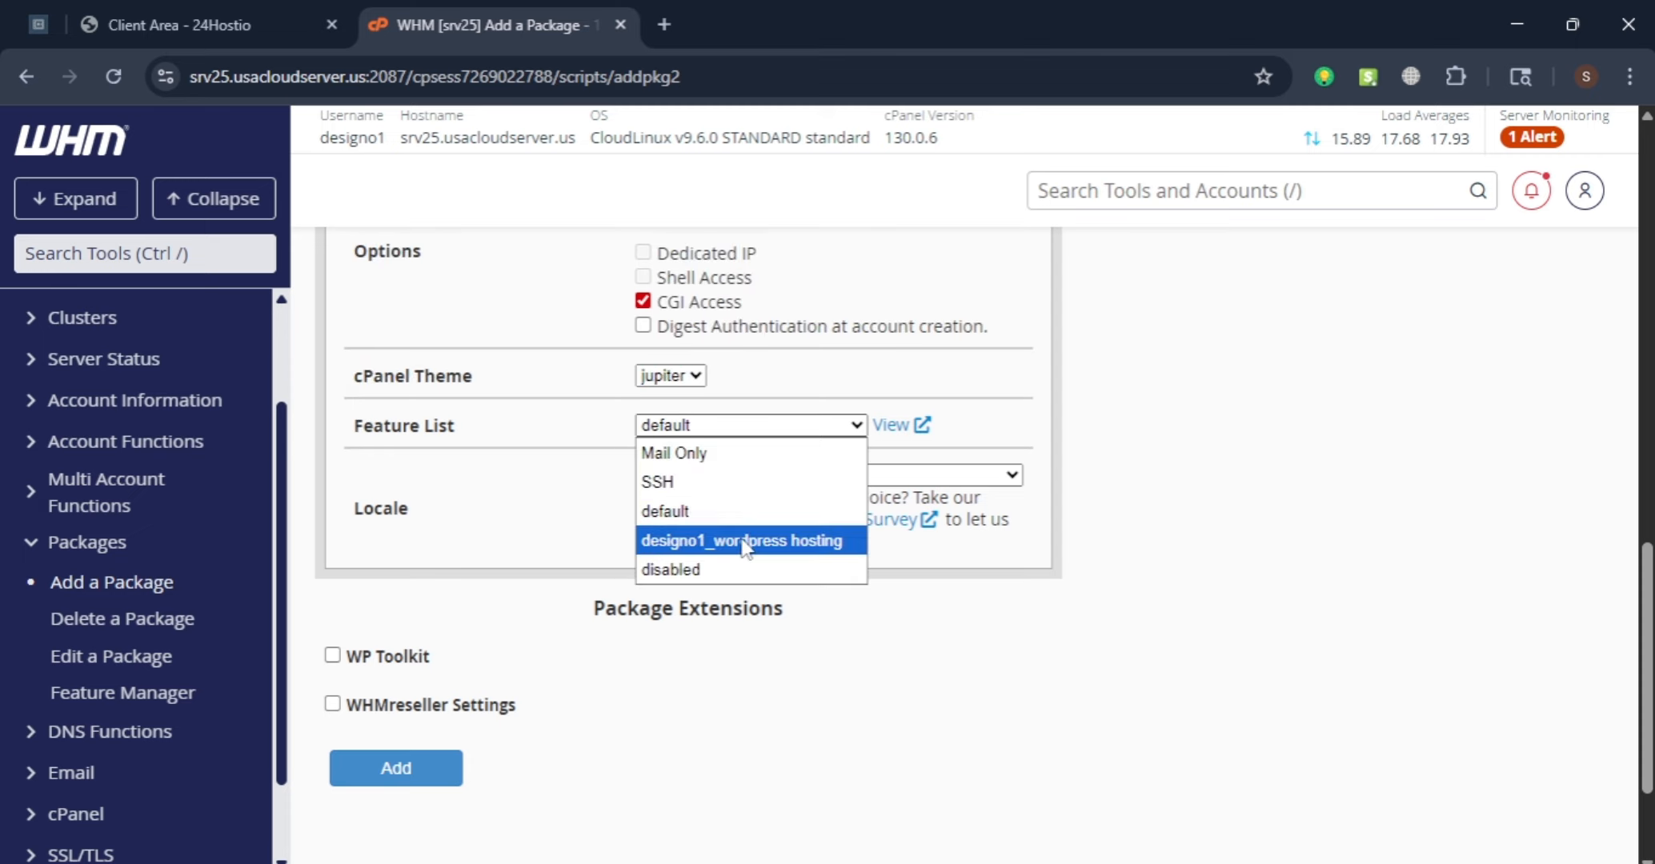
pyautogui.click(576, 494)
pyautogui.moveTo(352, 427); pyautogui.dragTo(466, 425)
pyautogui.click(455, 433)
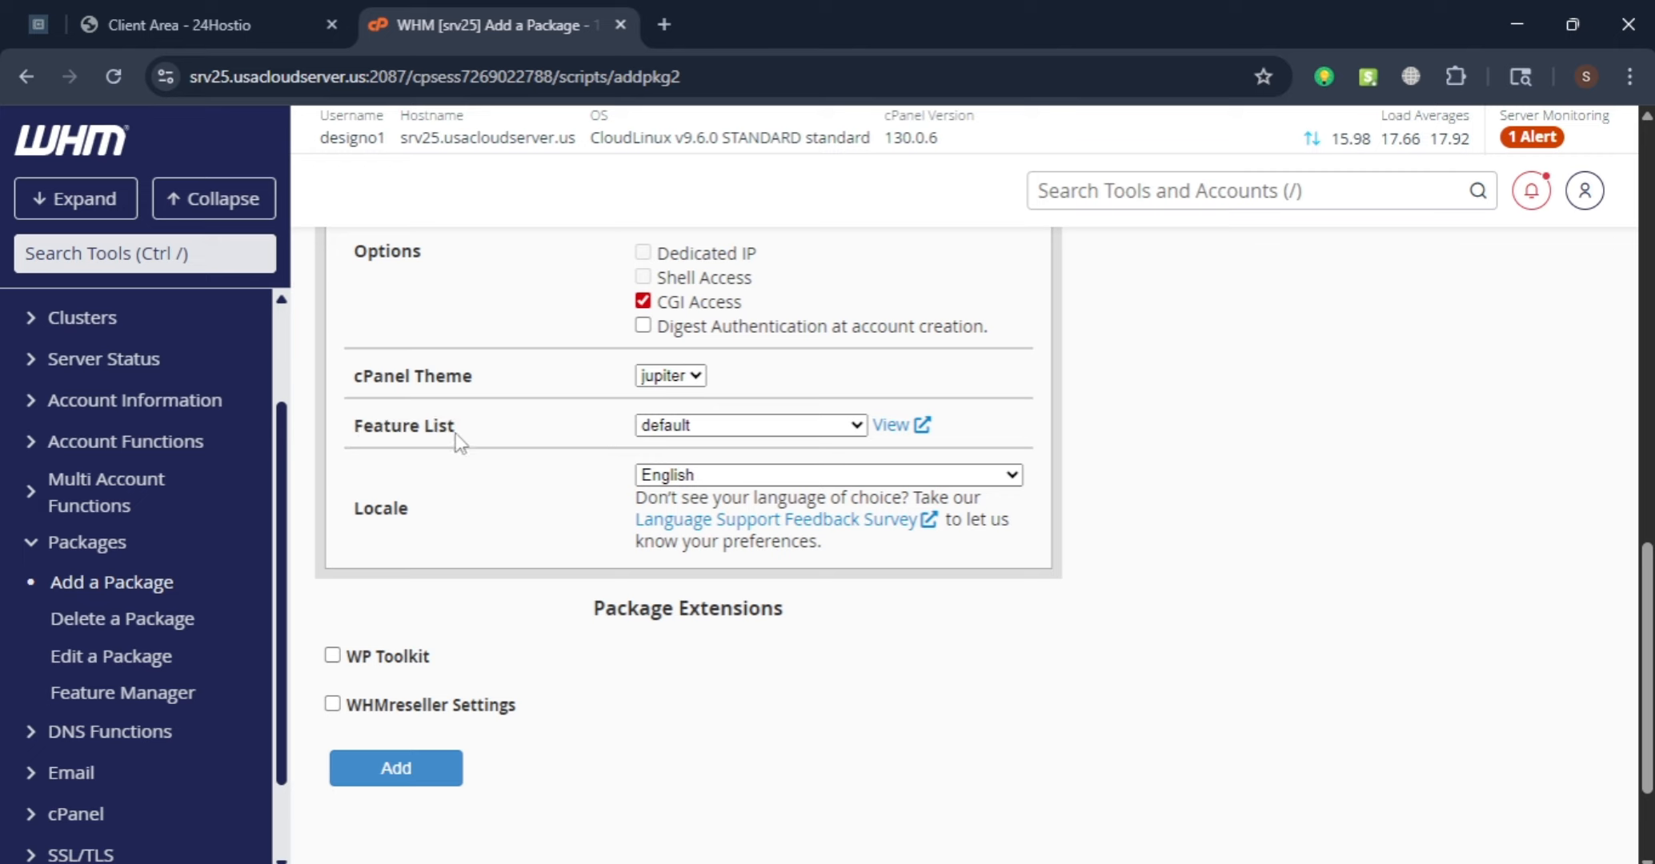
pyautogui.click(772, 427)
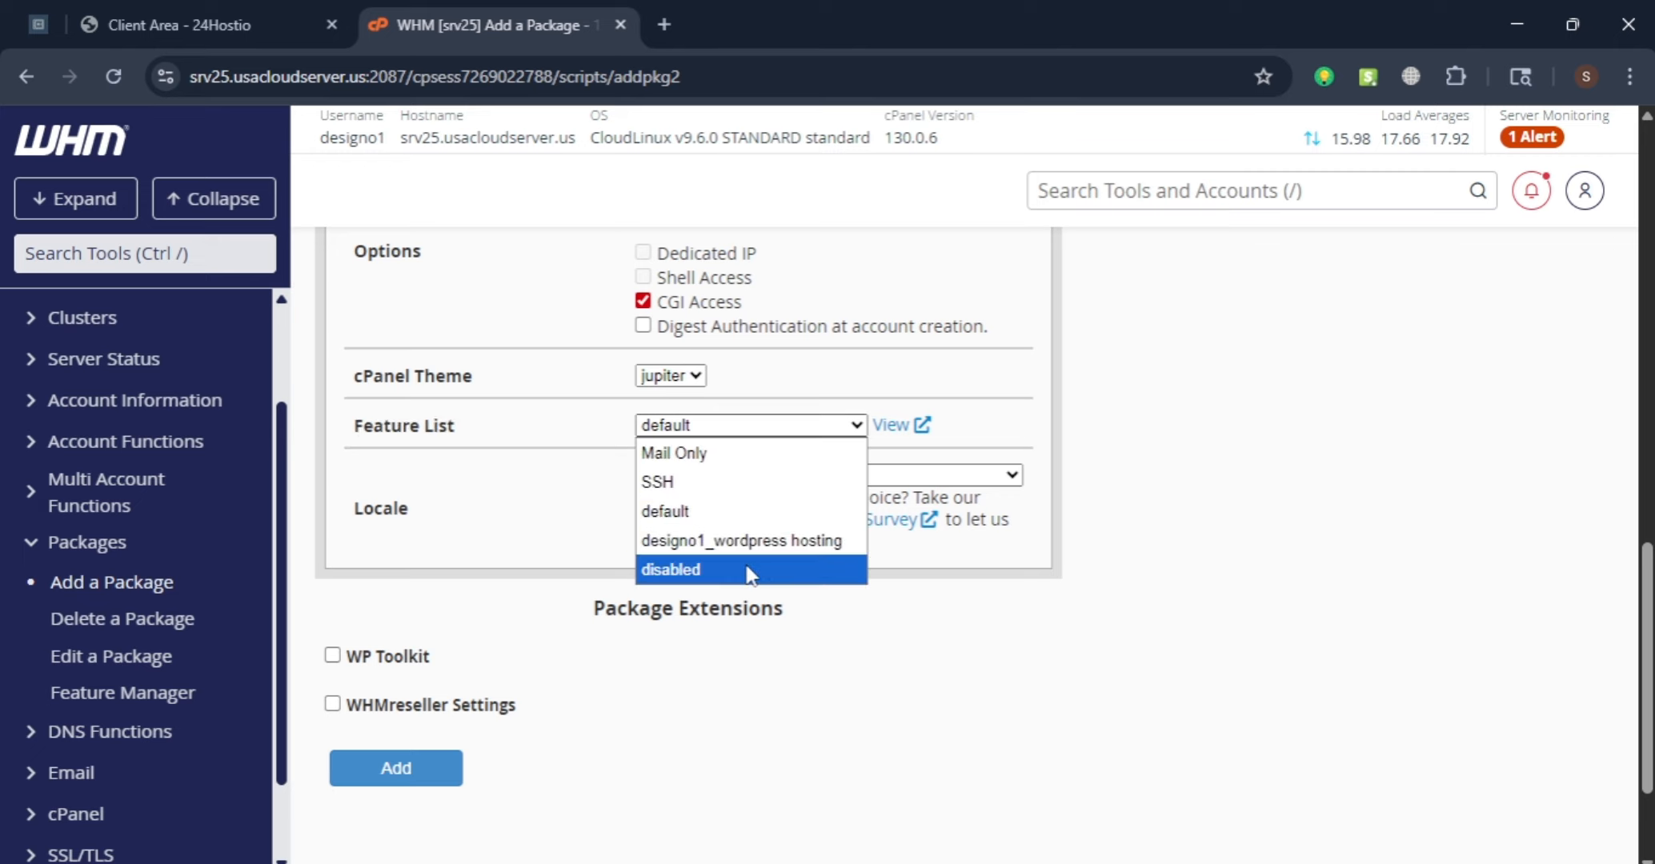
pyautogui.click(743, 541)
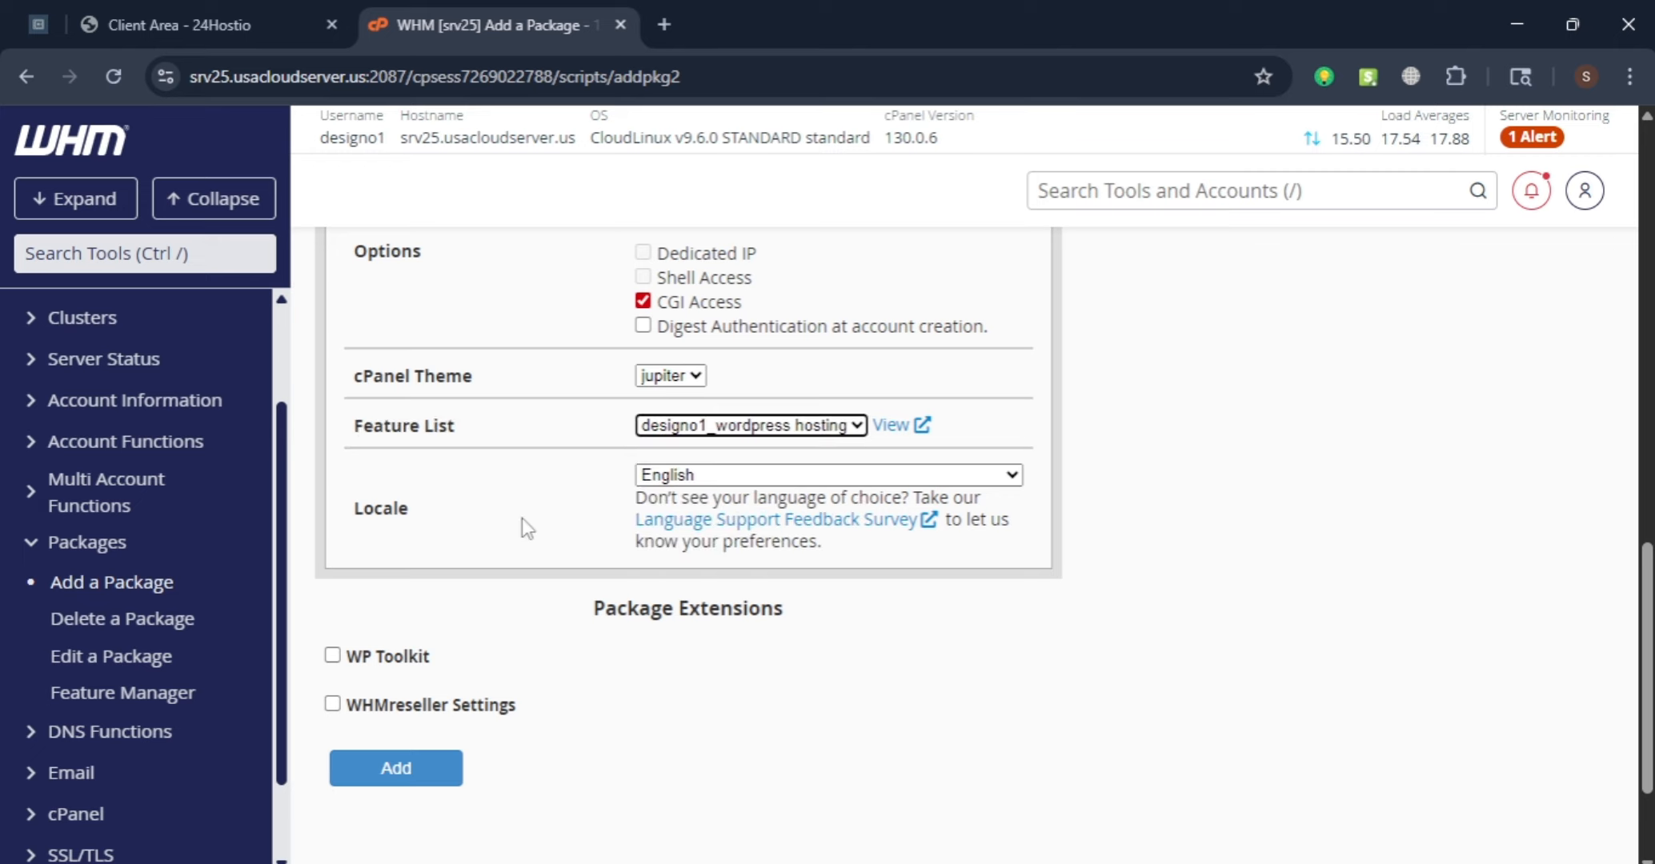
# Add the configured package, and review its package name and resource limits
pyautogui.scroll(-1, 523, 517)
pyautogui.click(393, 652)
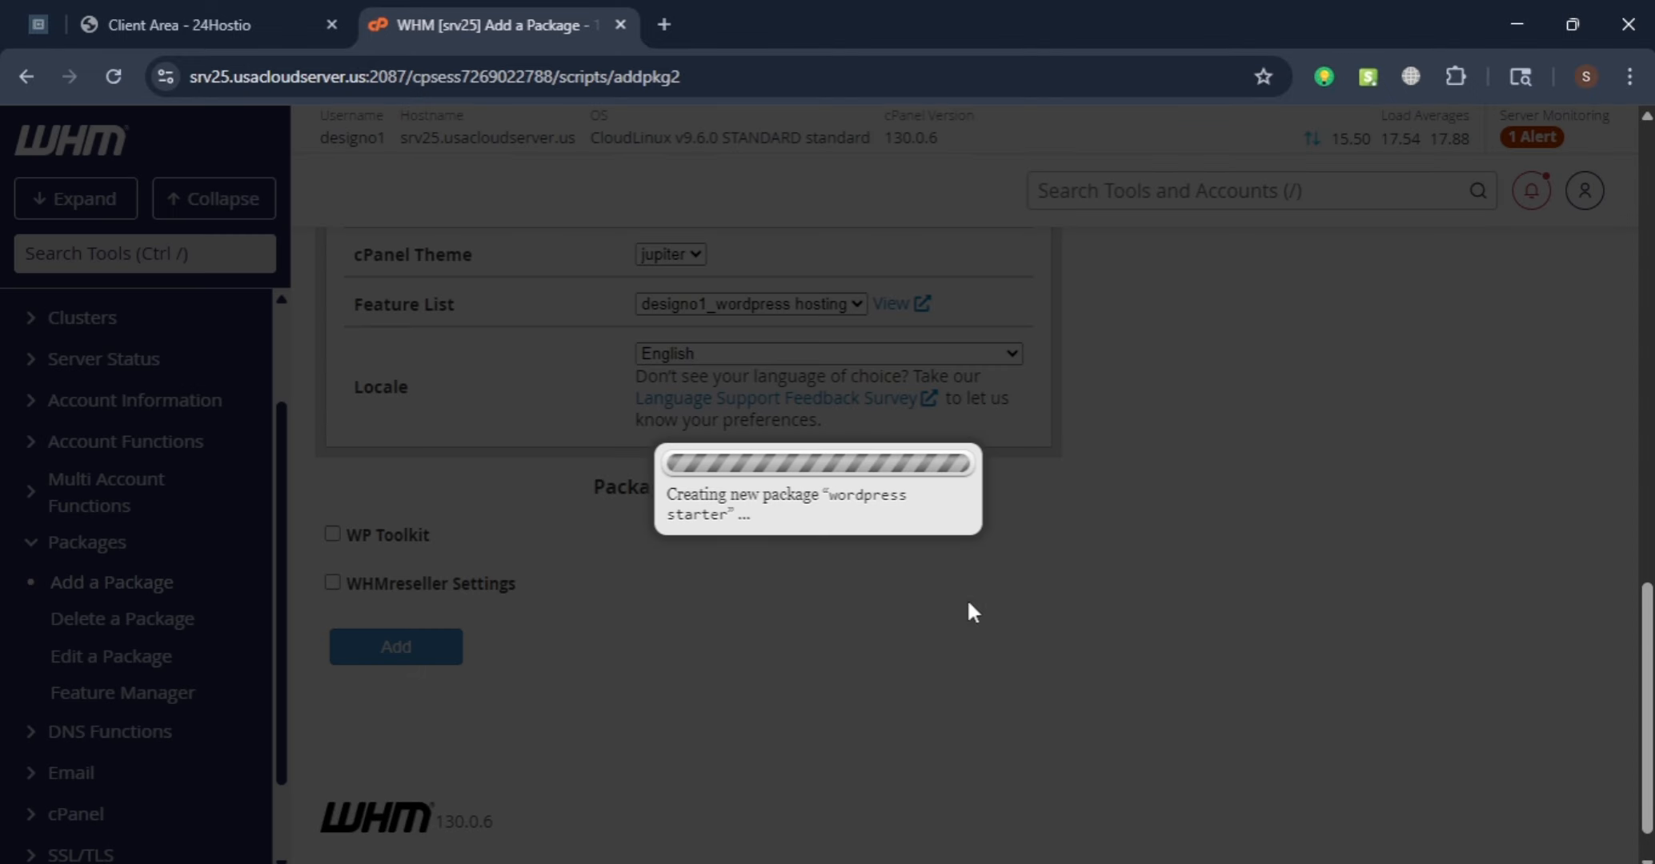
pyautogui.scroll(10, 1226, 617)
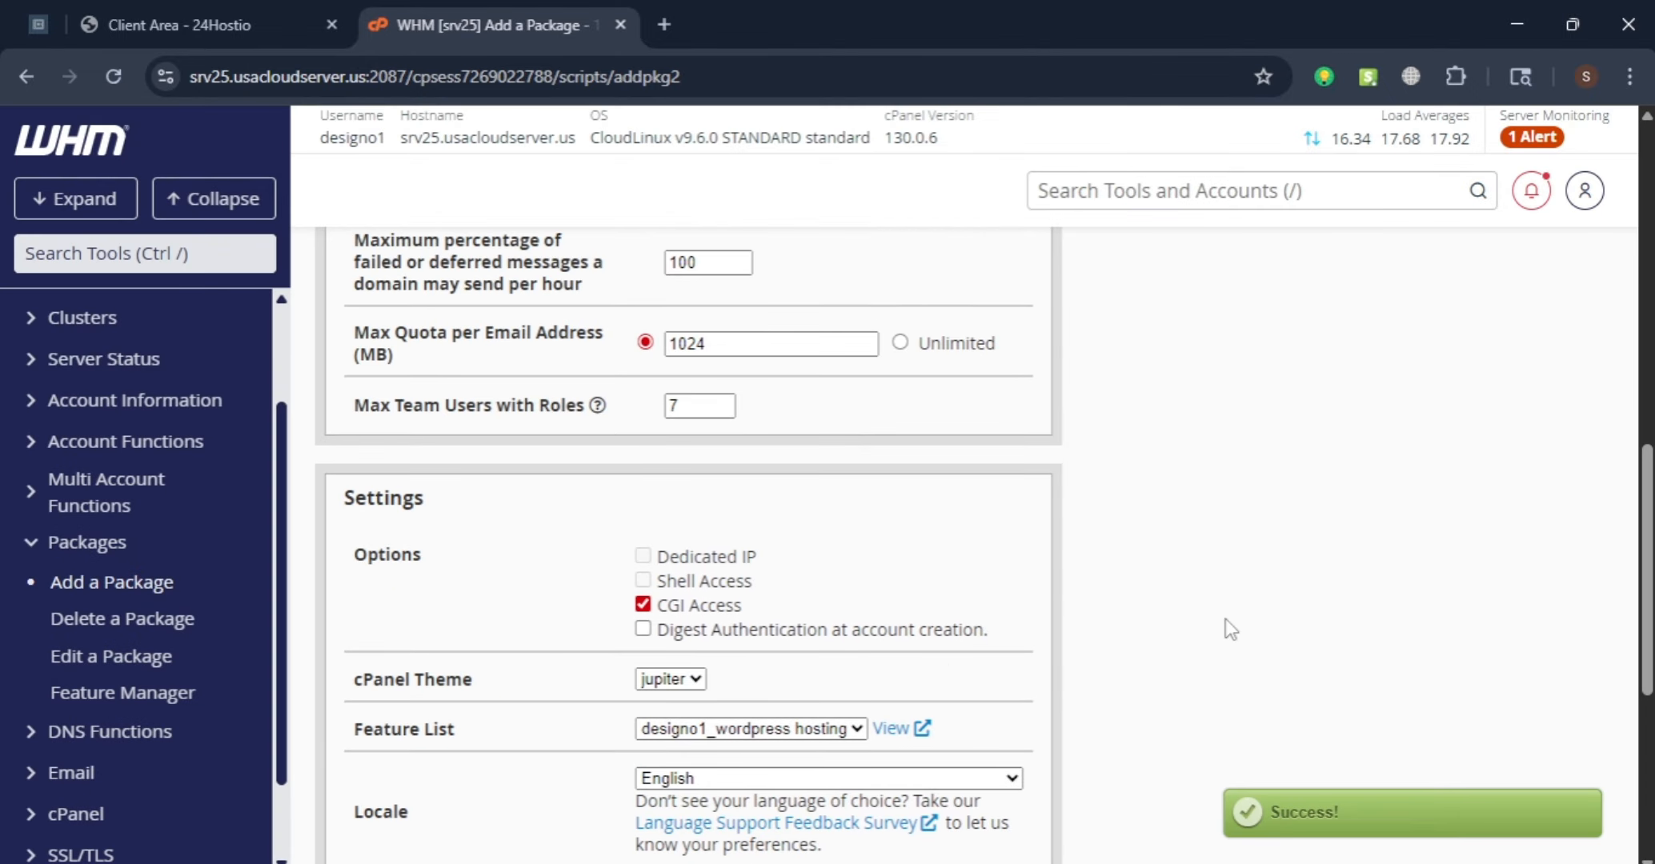
pyautogui.scroll(5, 1226, 618)
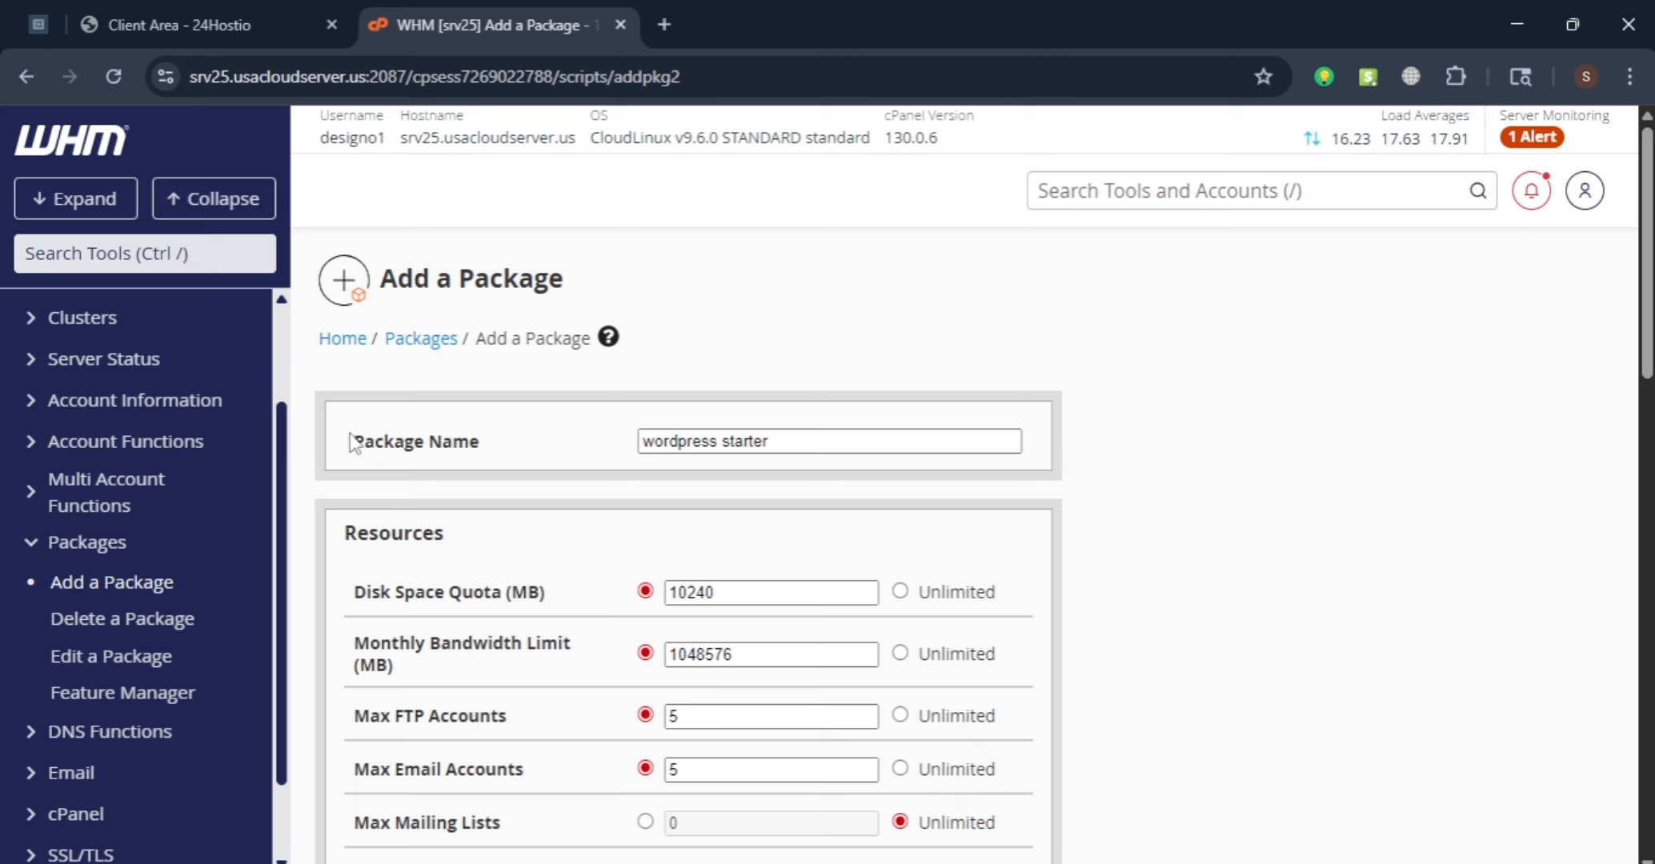
pyautogui.moveTo(350, 434); pyautogui.dragTo(535, 450)
pyautogui.click(533, 441)
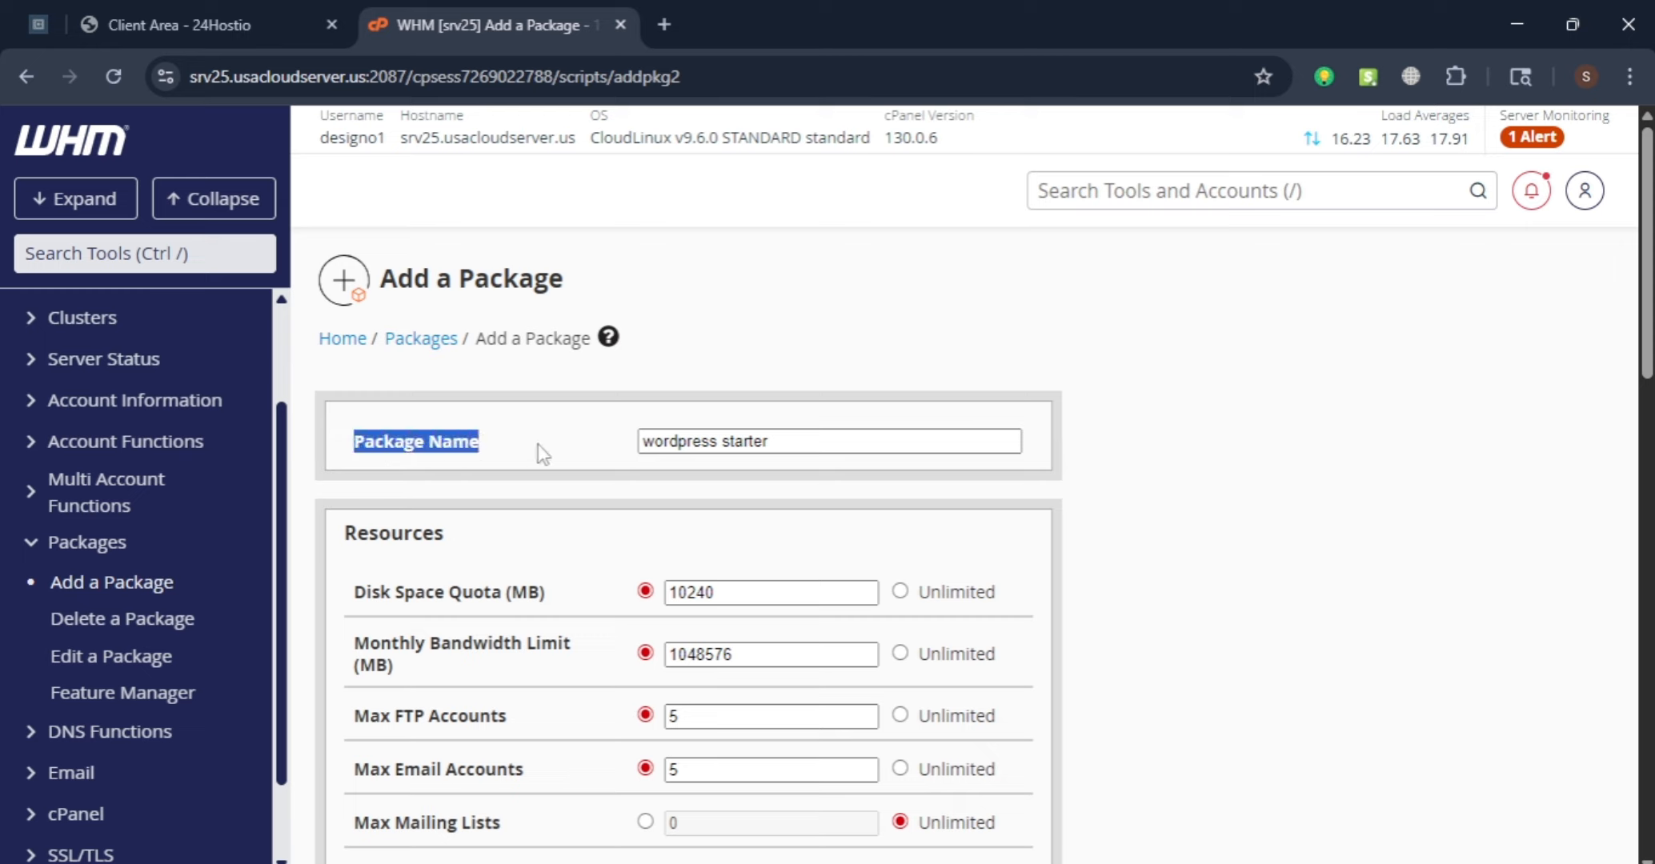
pyautogui.click(536, 449)
pyautogui.moveTo(358, 448); pyautogui.dragTo(507, 445)
pyautogui.click(597, 465)
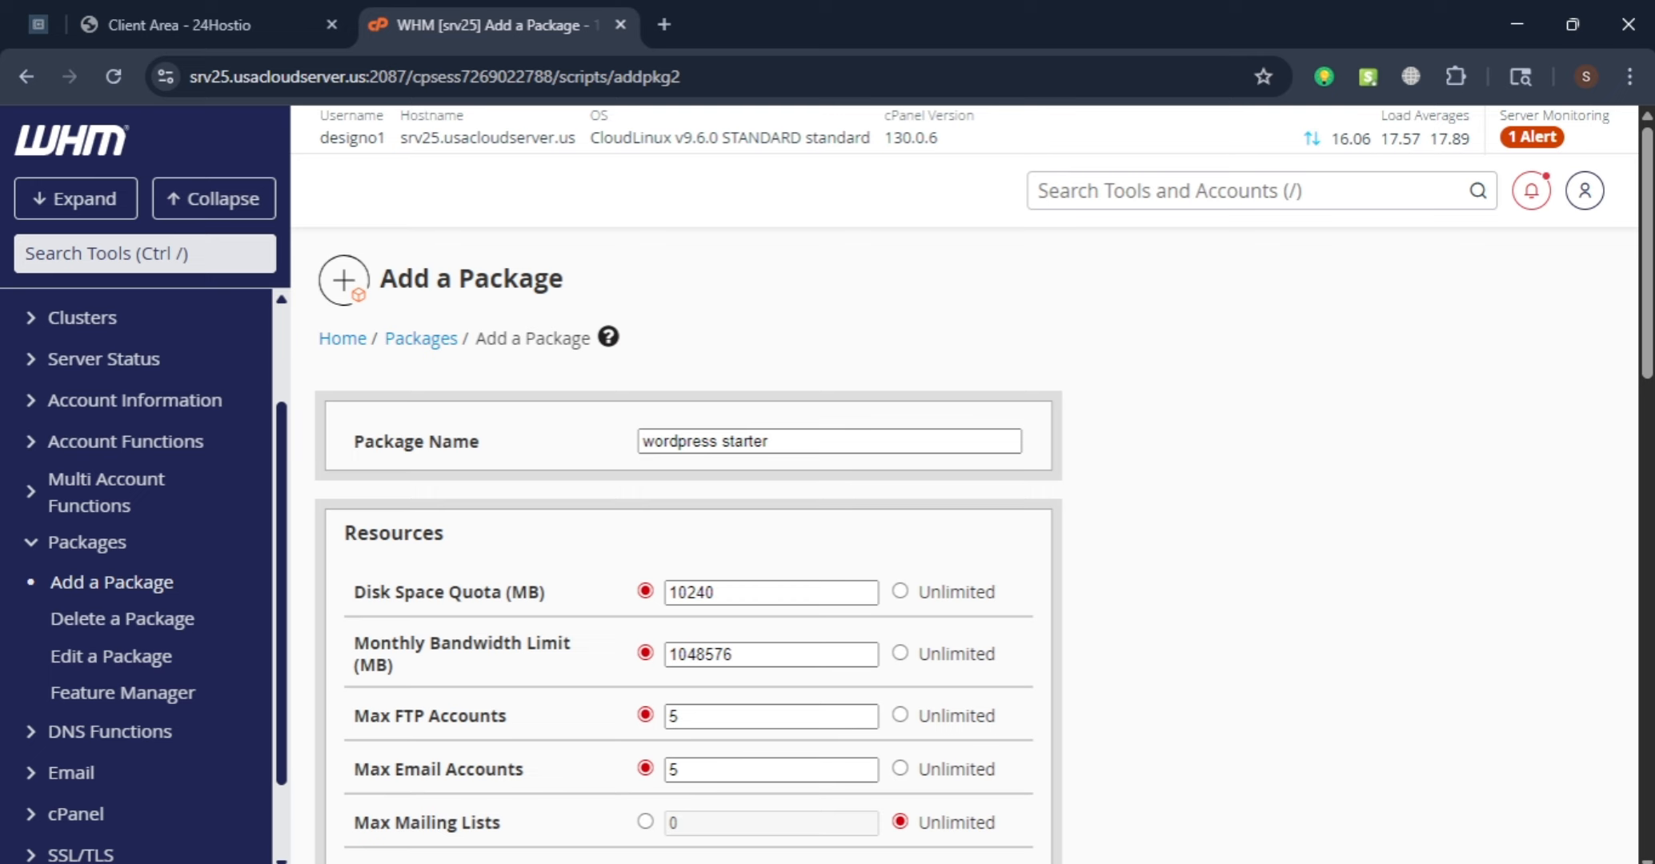
# Search the tools for "list" and open the List Accounts page
pyautogui.click(1238, 206)
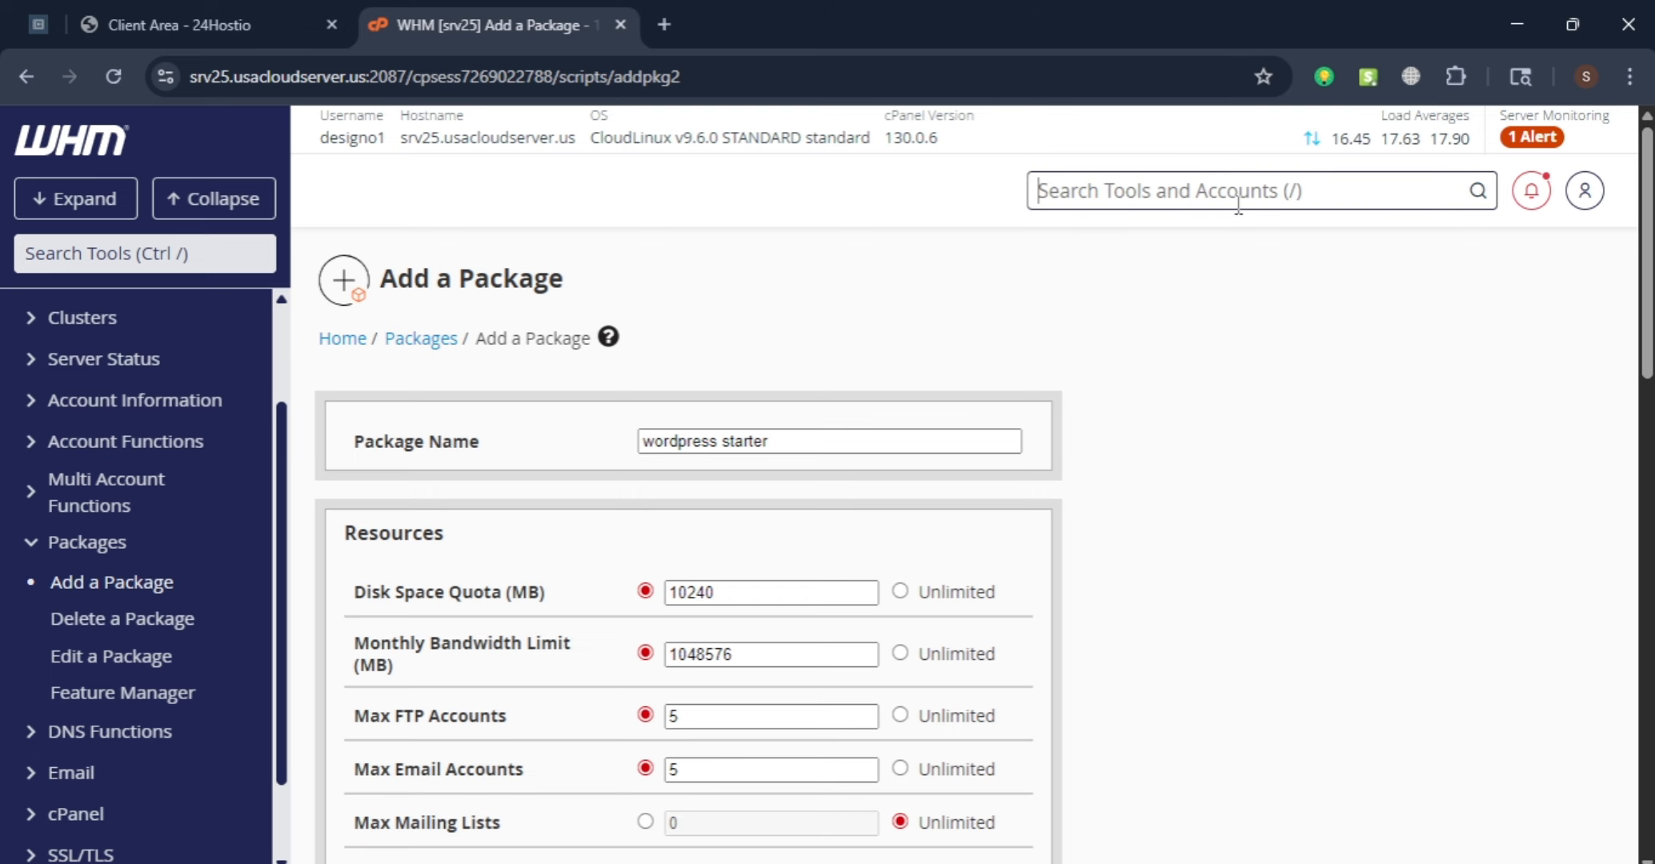
pyautogui.write('lsi')
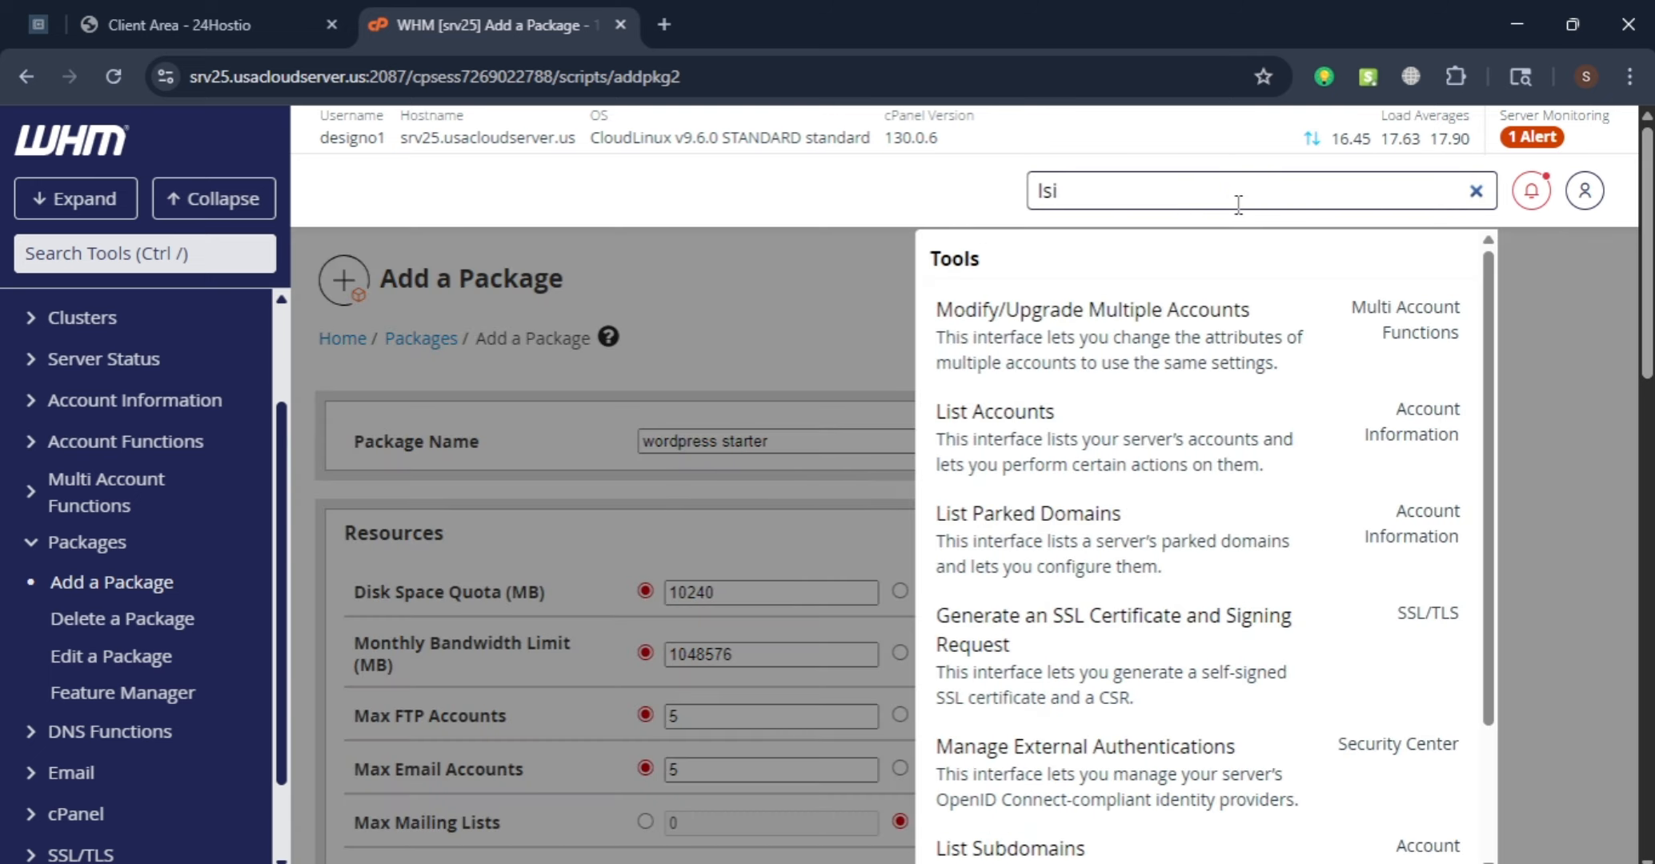
pyautogui.press('BackSpace')
pyautogui.press('BackSpace')
pyautogui.press('BackSpace')
pyautogui.write('list')
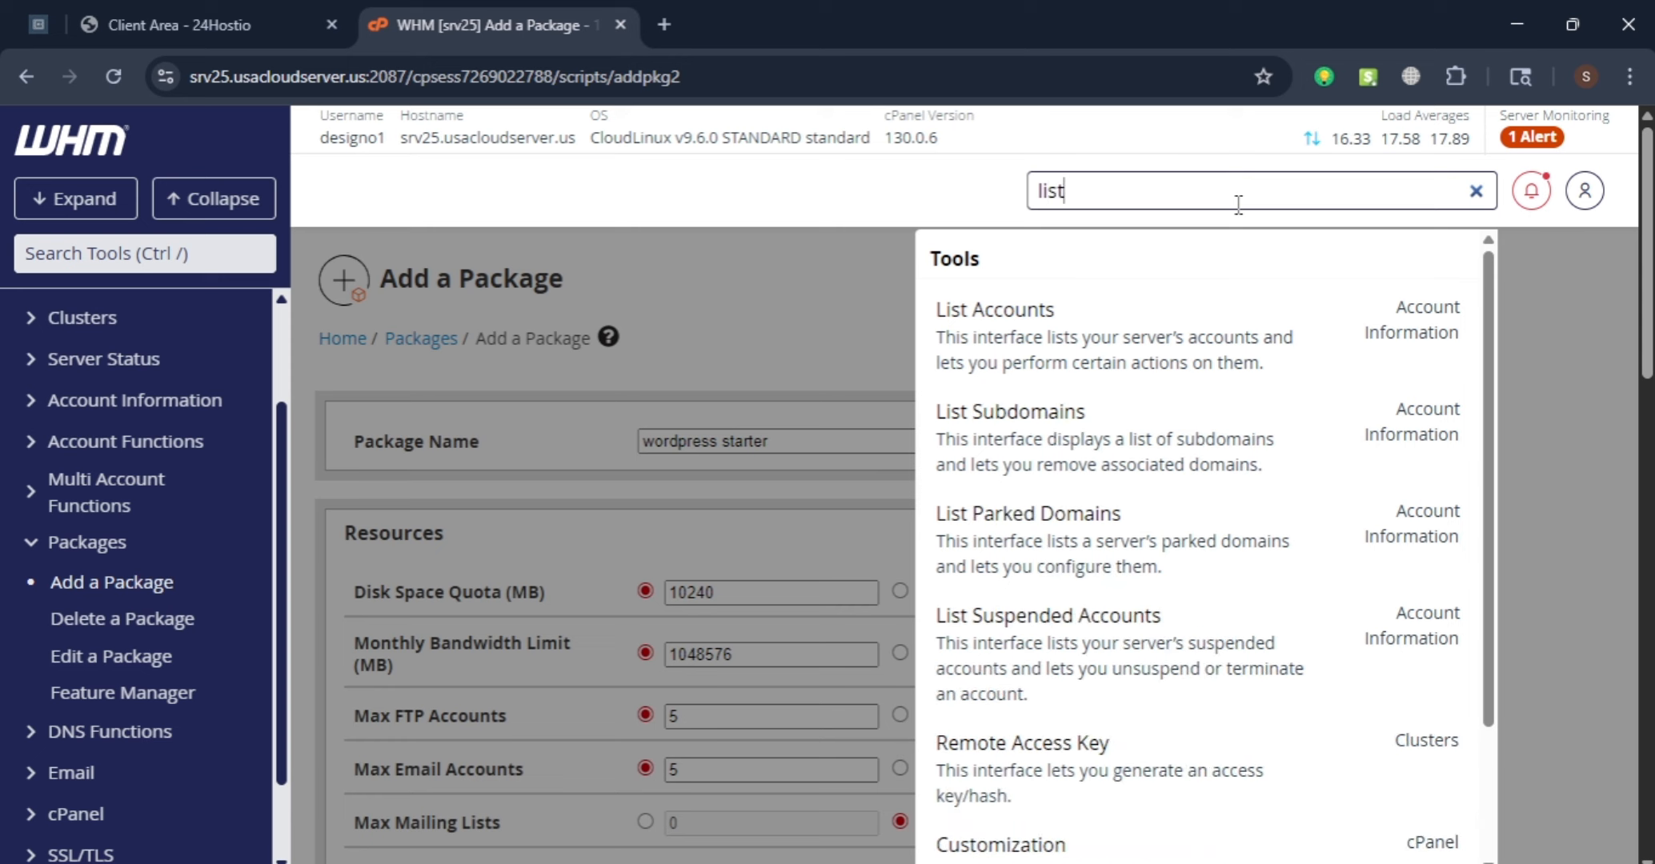
pyautogui.click(1193, 324)
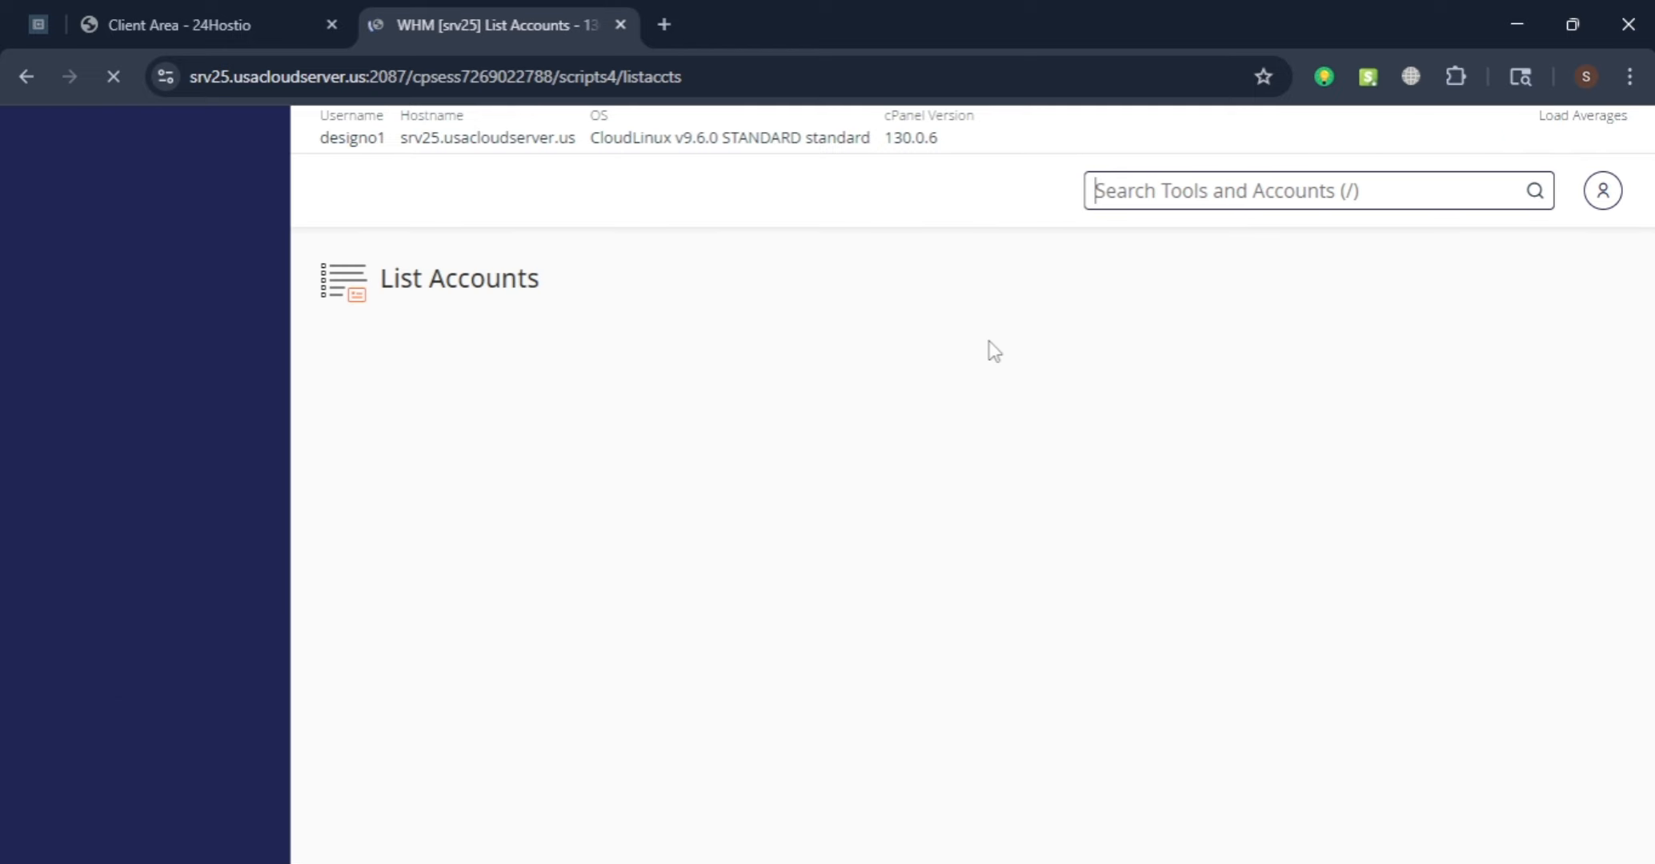
pyautogui.scroll(-2, 986, 352)
pyautogui.scroll(2, 750, 264)
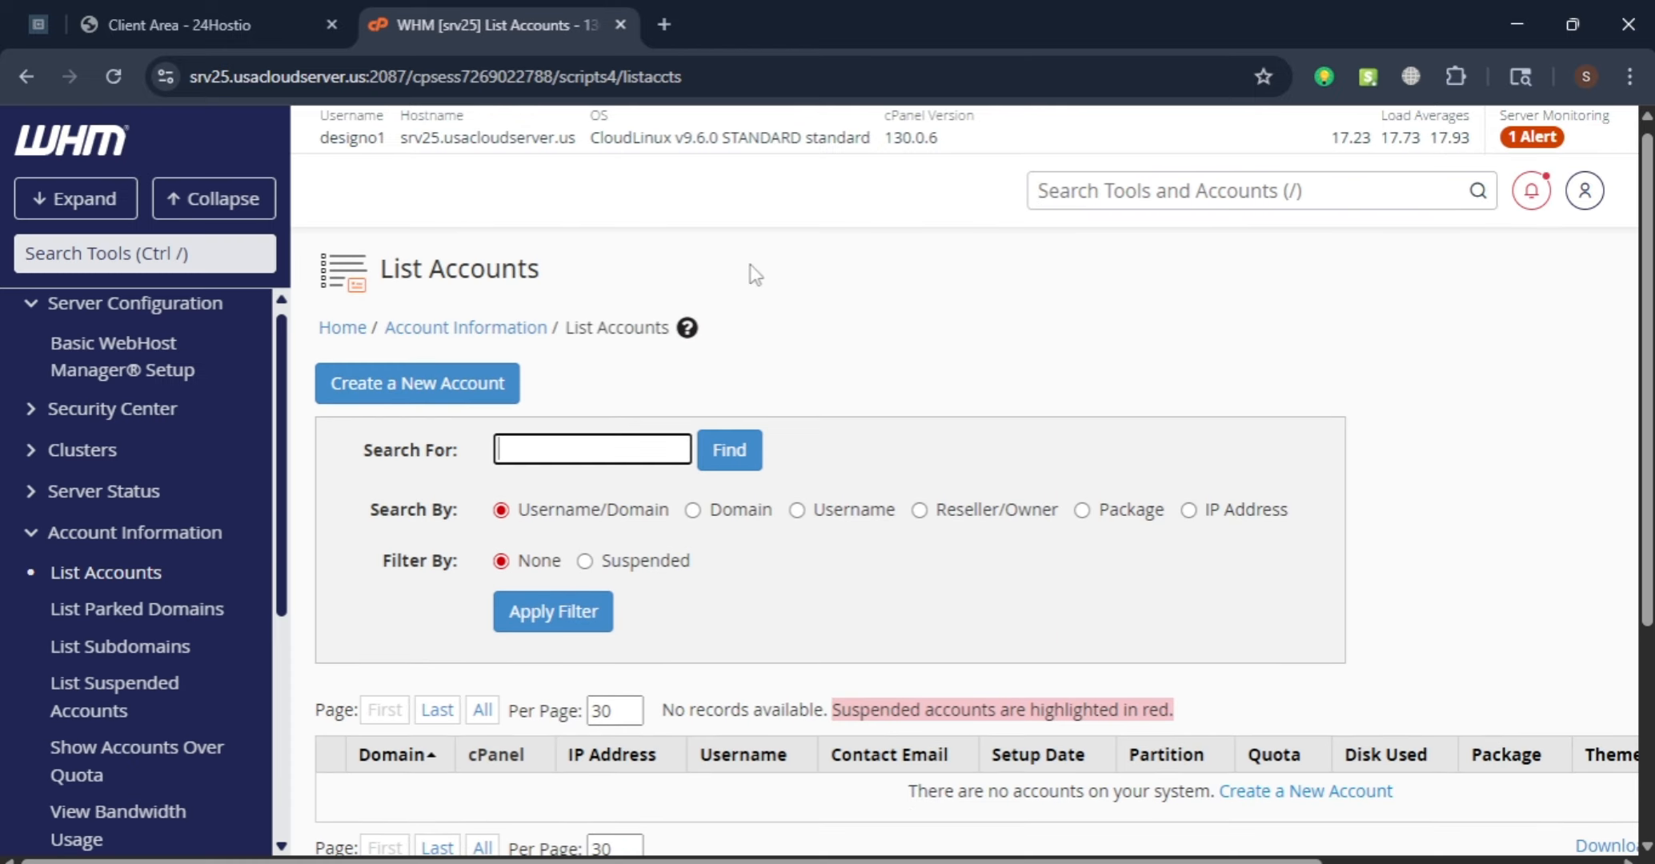
# Open the form for creating a new account and check the limit on the number of accounts
pyautogui.click(480, 381)
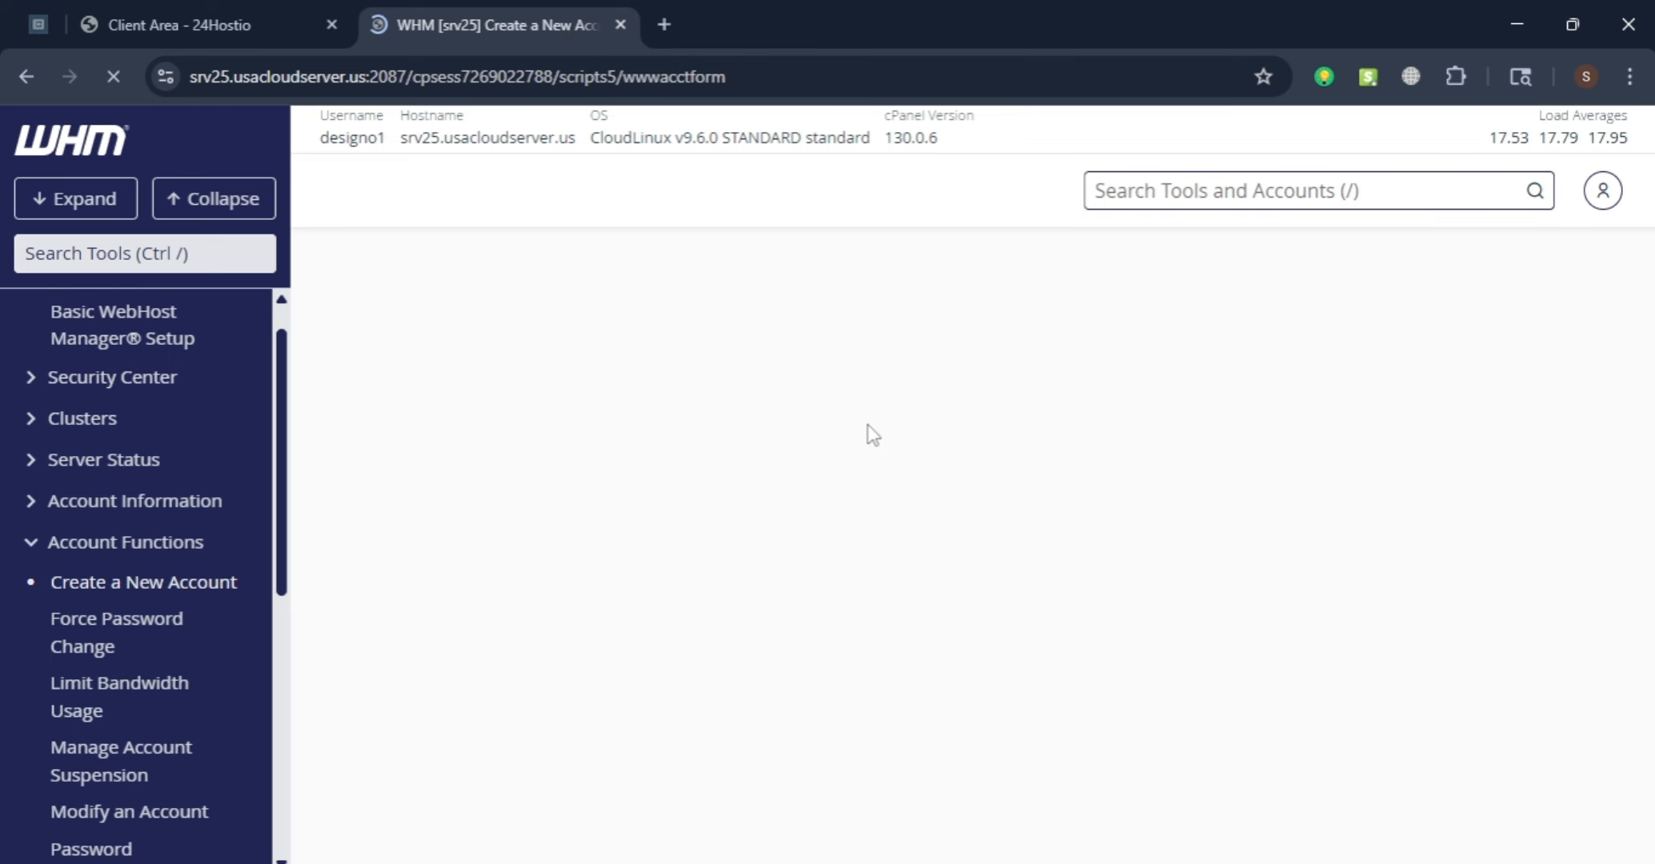
pyautogui.scroll(-1, 565, 434)
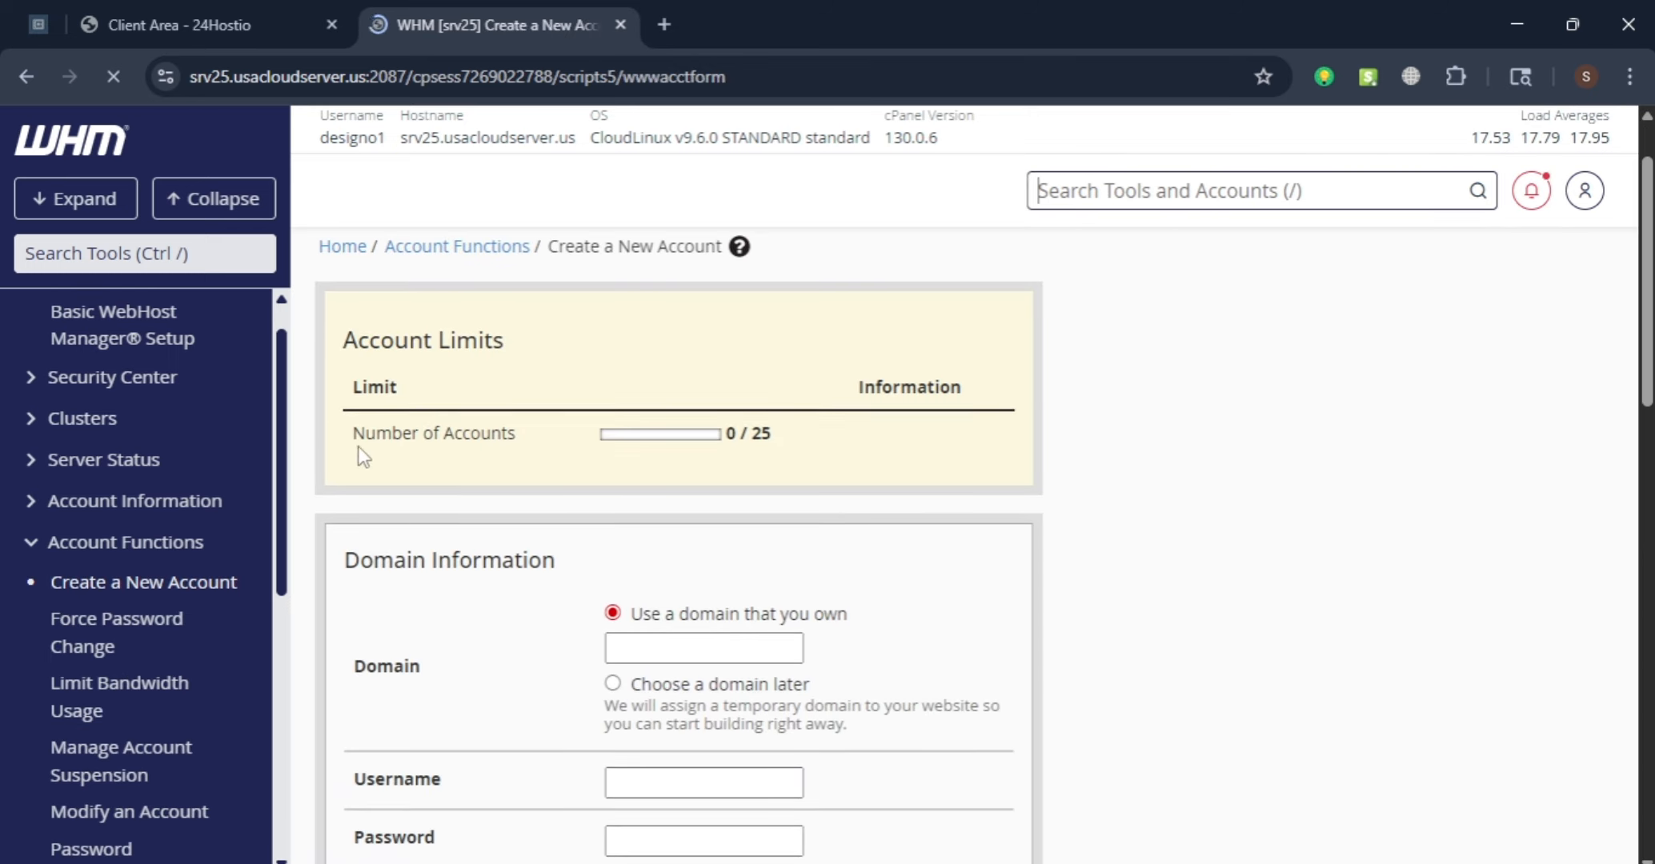
pyautogui.moveTo(361, 456); pyautogui.dragTo(554, 451)
pyautogui.click(706, 435)
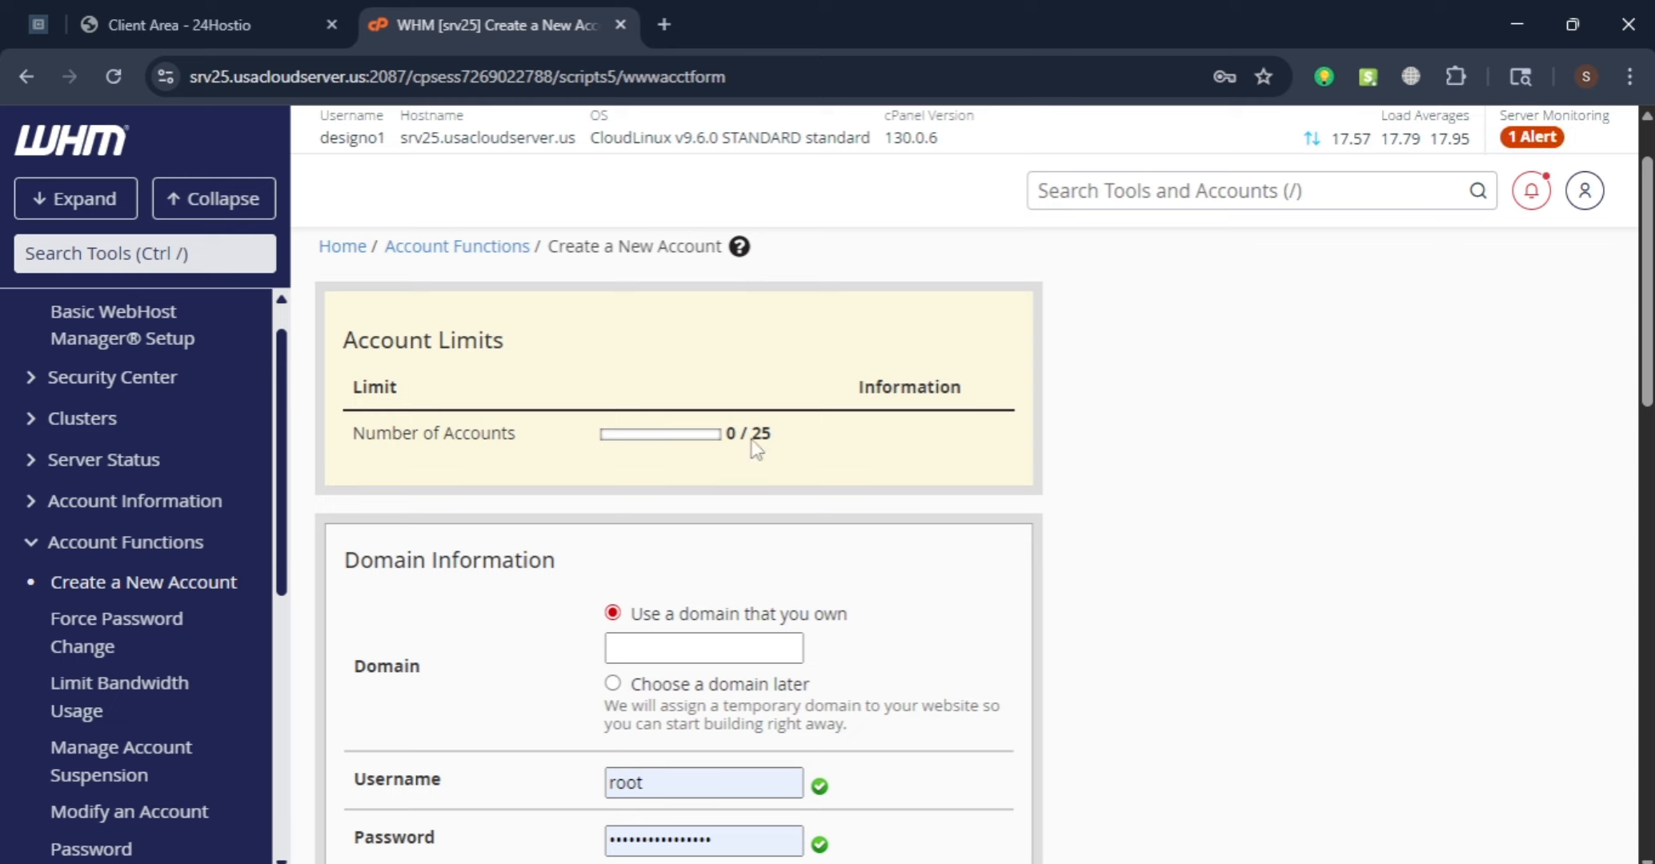
pyautogui.moveTo(364, 433); pyautogui.dragTo(523, 432)
pyautogui.click(1041, 440)
pyautogui.scroll(-2, 1088, 440)
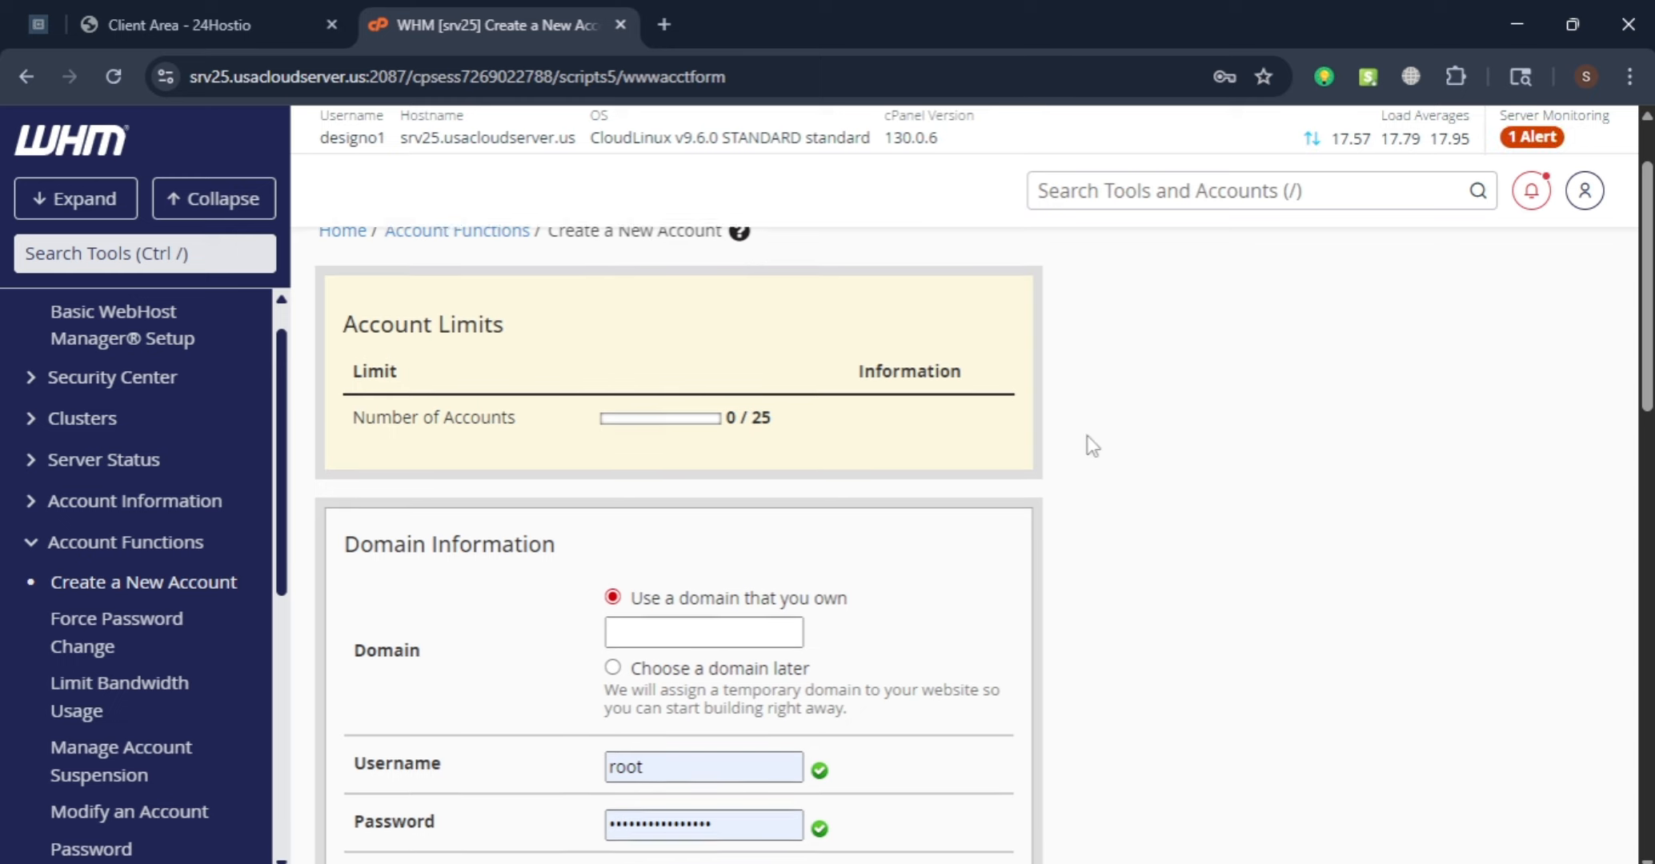
# Examine the domain, username, password and email fields of the new account's domain information
pyautogui.scroll(-1, 1093, 447)
pyautogui.click(717, 345)
pyautogui.click(938, 350)
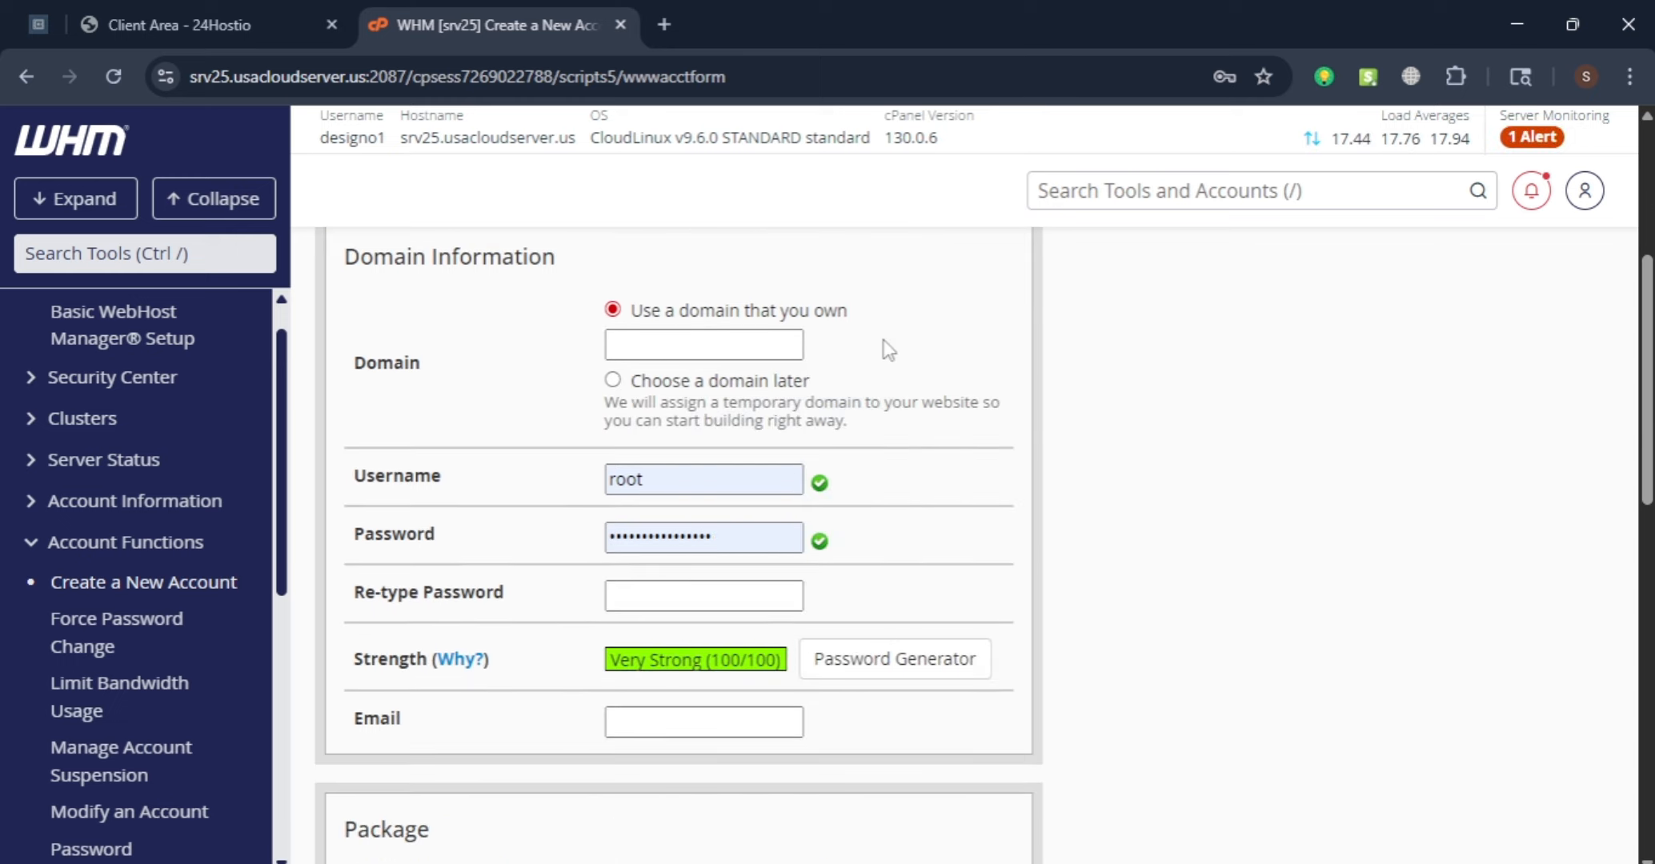
pyautogui.click(647, 346)
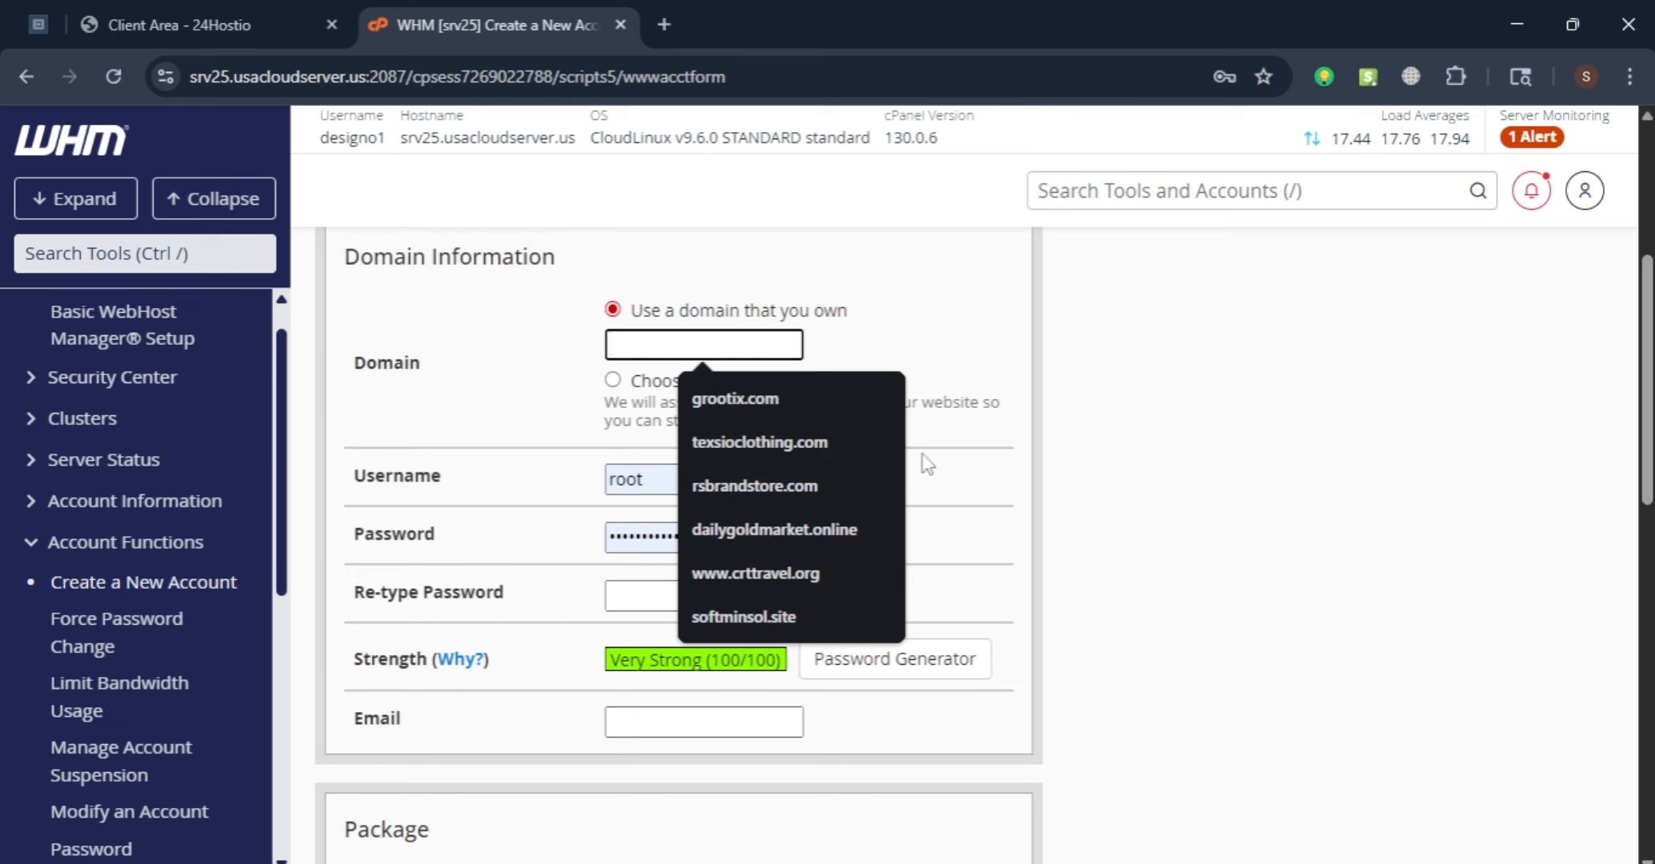
pyautogui.click(969, 408)
pyautogui.scroll(-3, 648, 551)
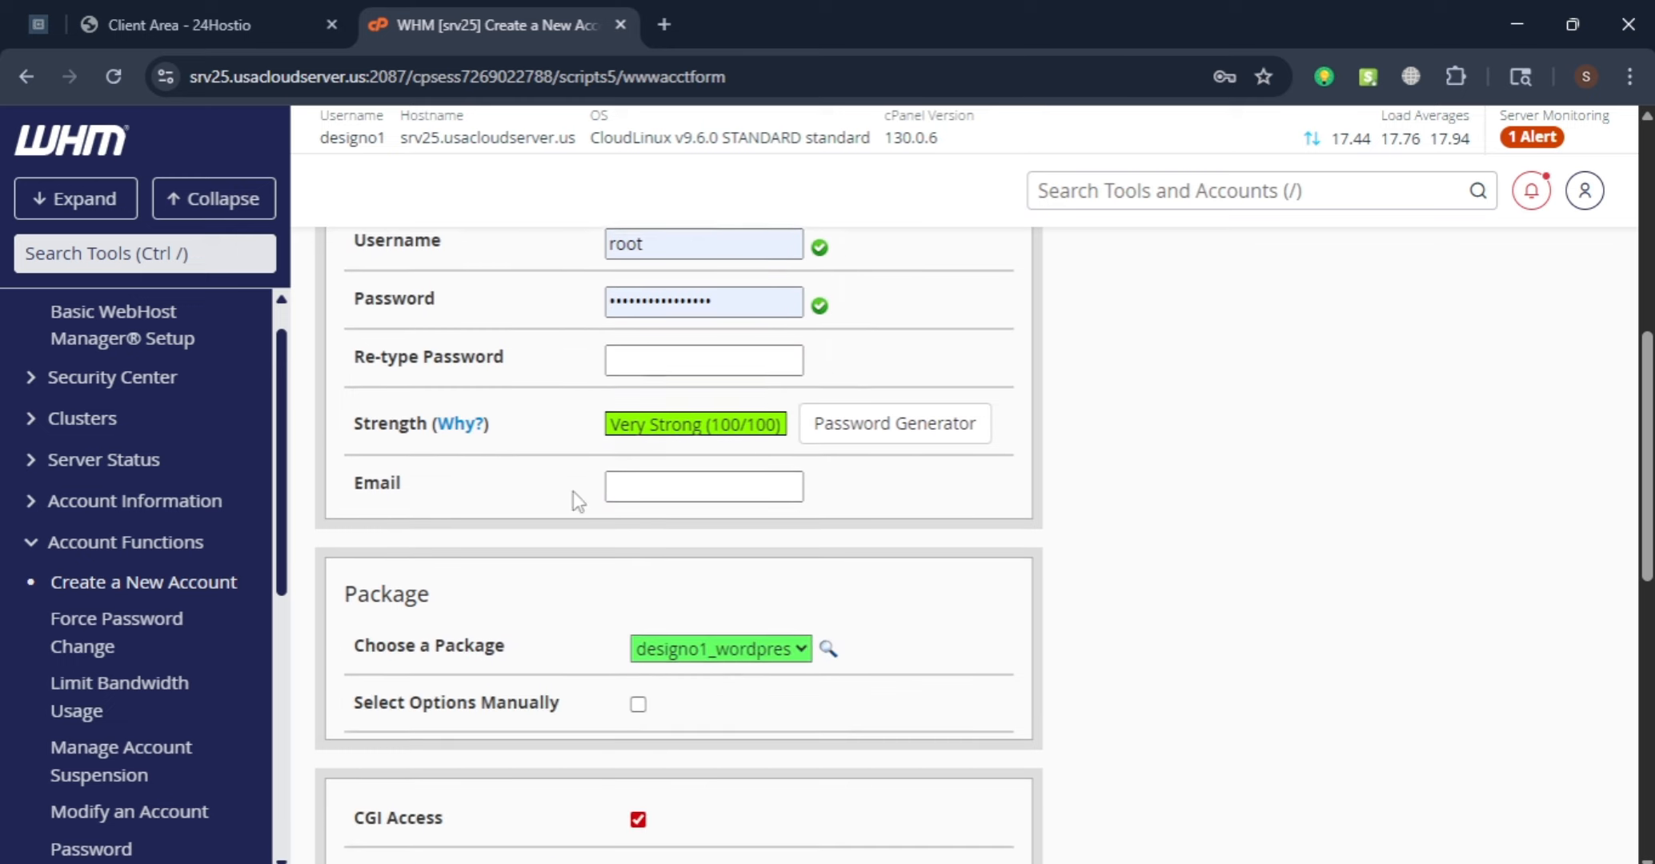
pyautogui.click(654, 480)
pyautogui.scroll(-3, 592, 426)
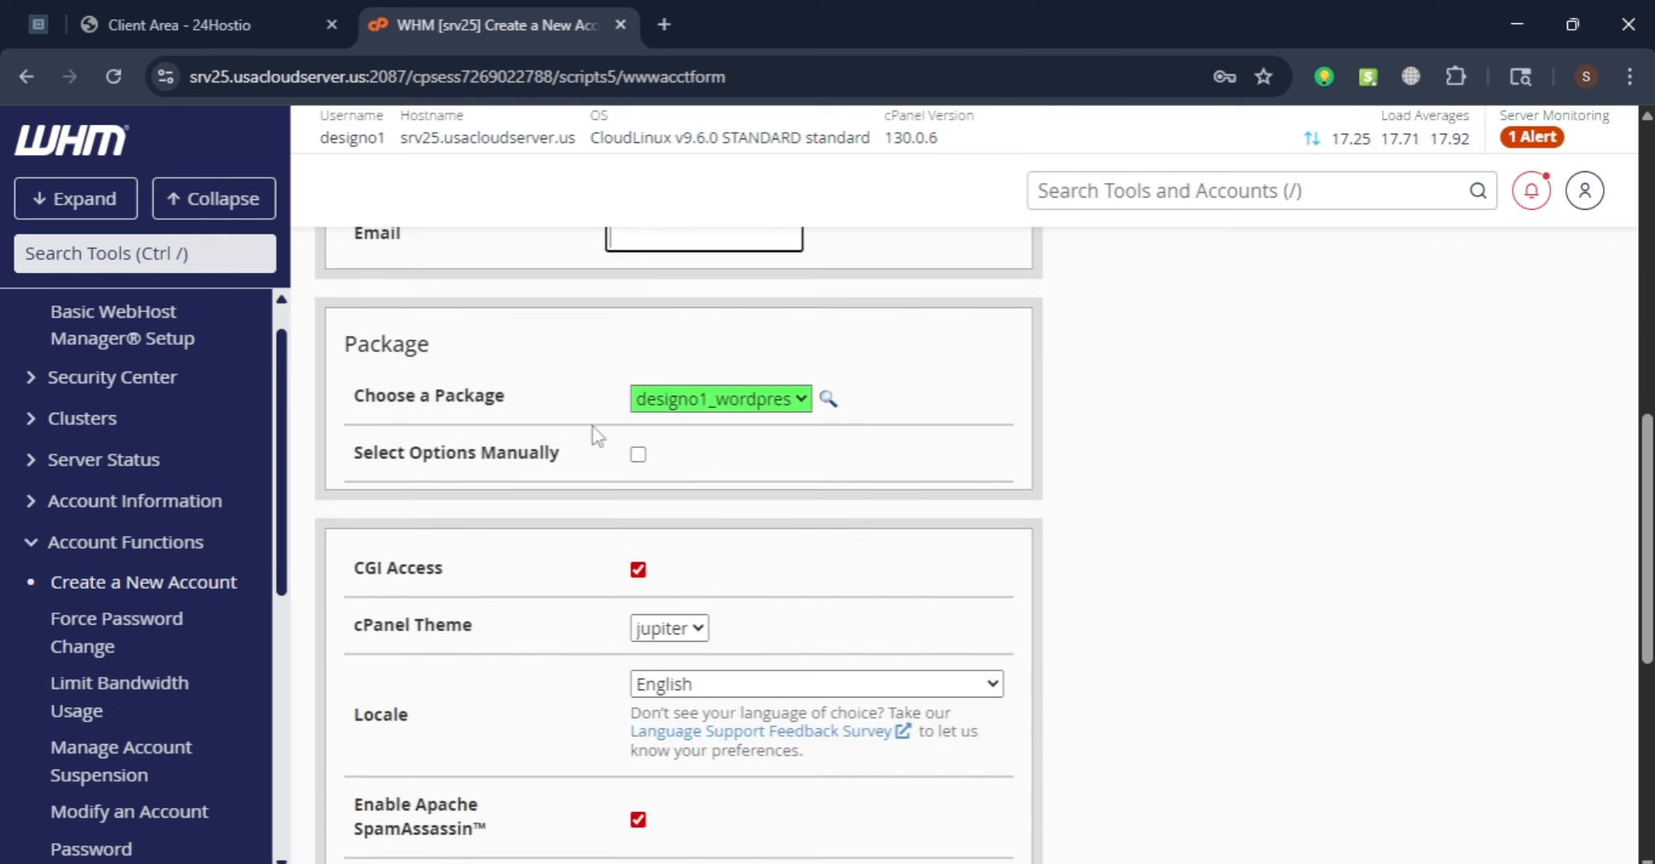
# Check which packages can be chosen for the new account and review the theme, locale and spam settings
pyautogui.scroll(-1, 788, 415)
pyautogui.click(765, 383)
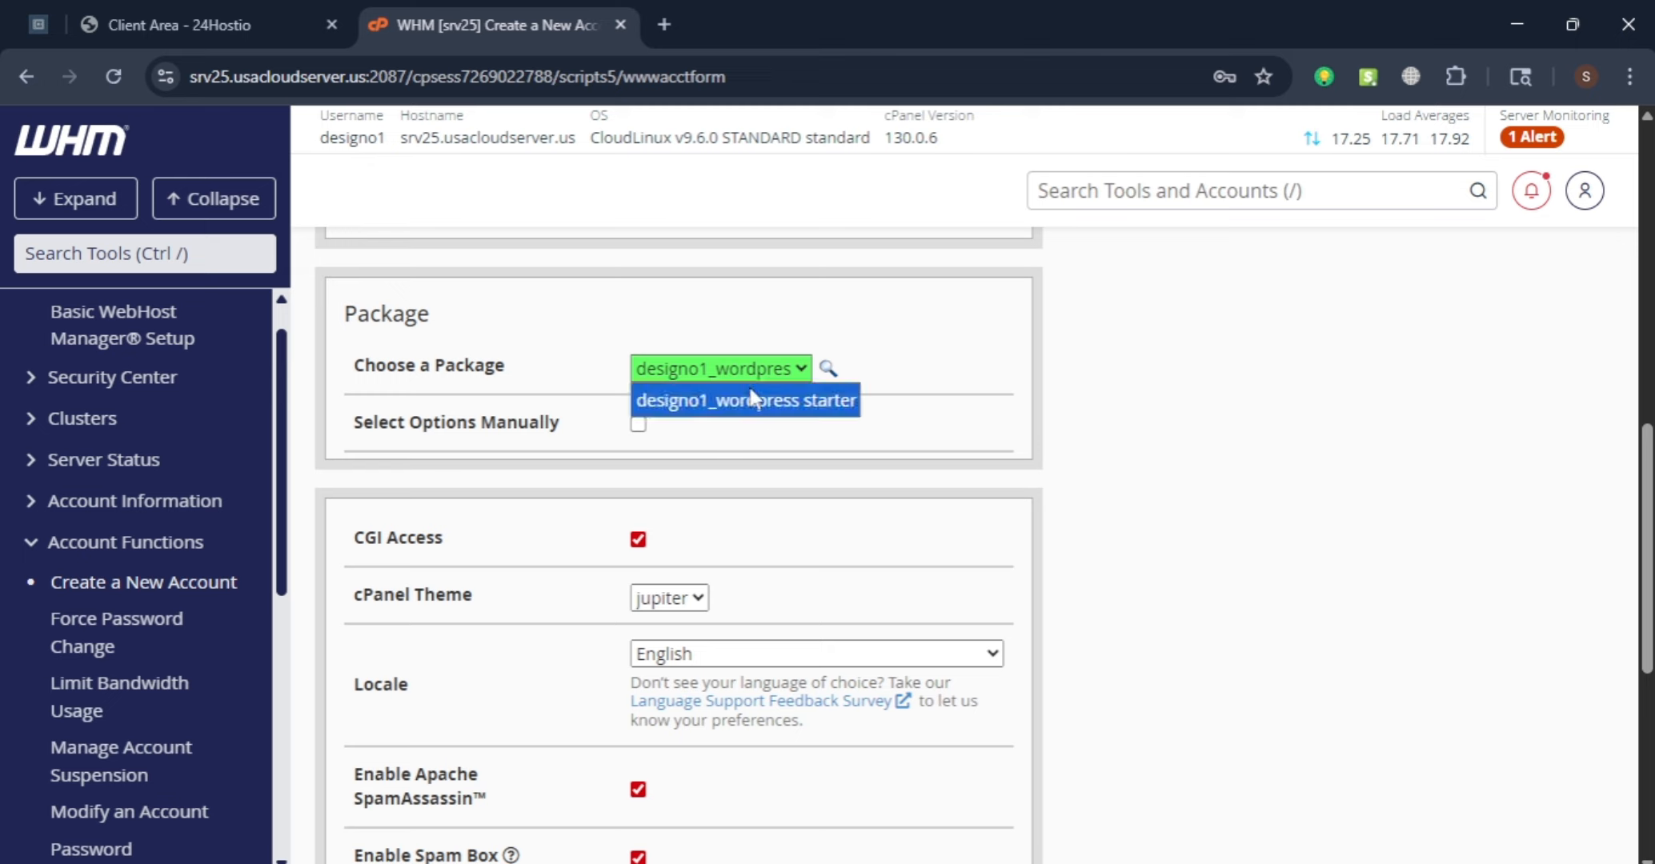
pyautogui.click(948, 459)
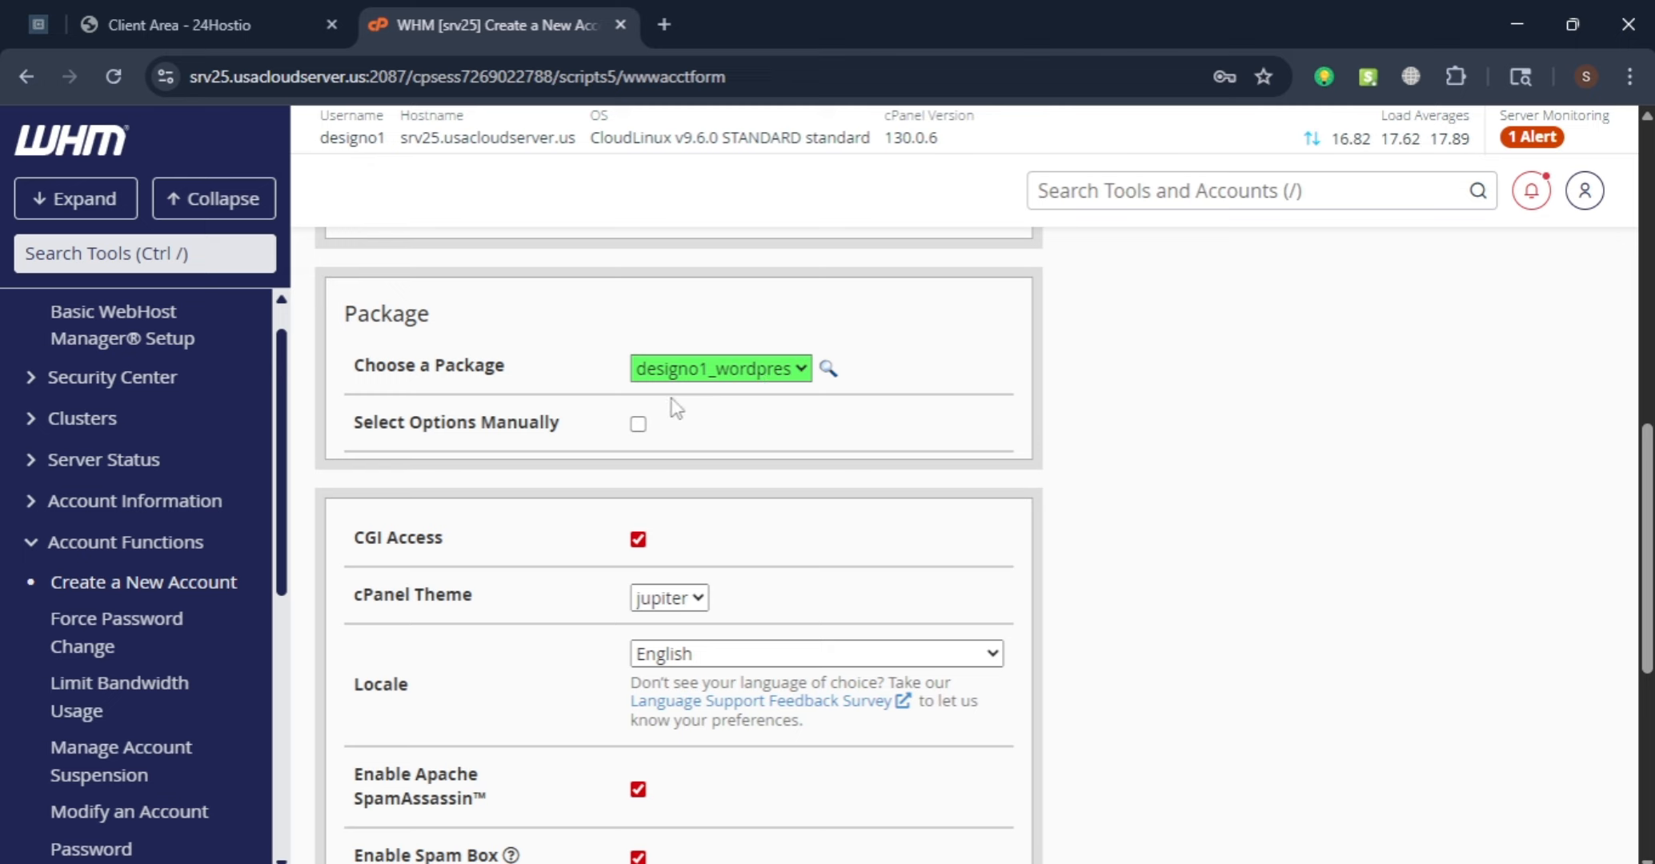
pyautogui.scroll(-4, 484, 436)
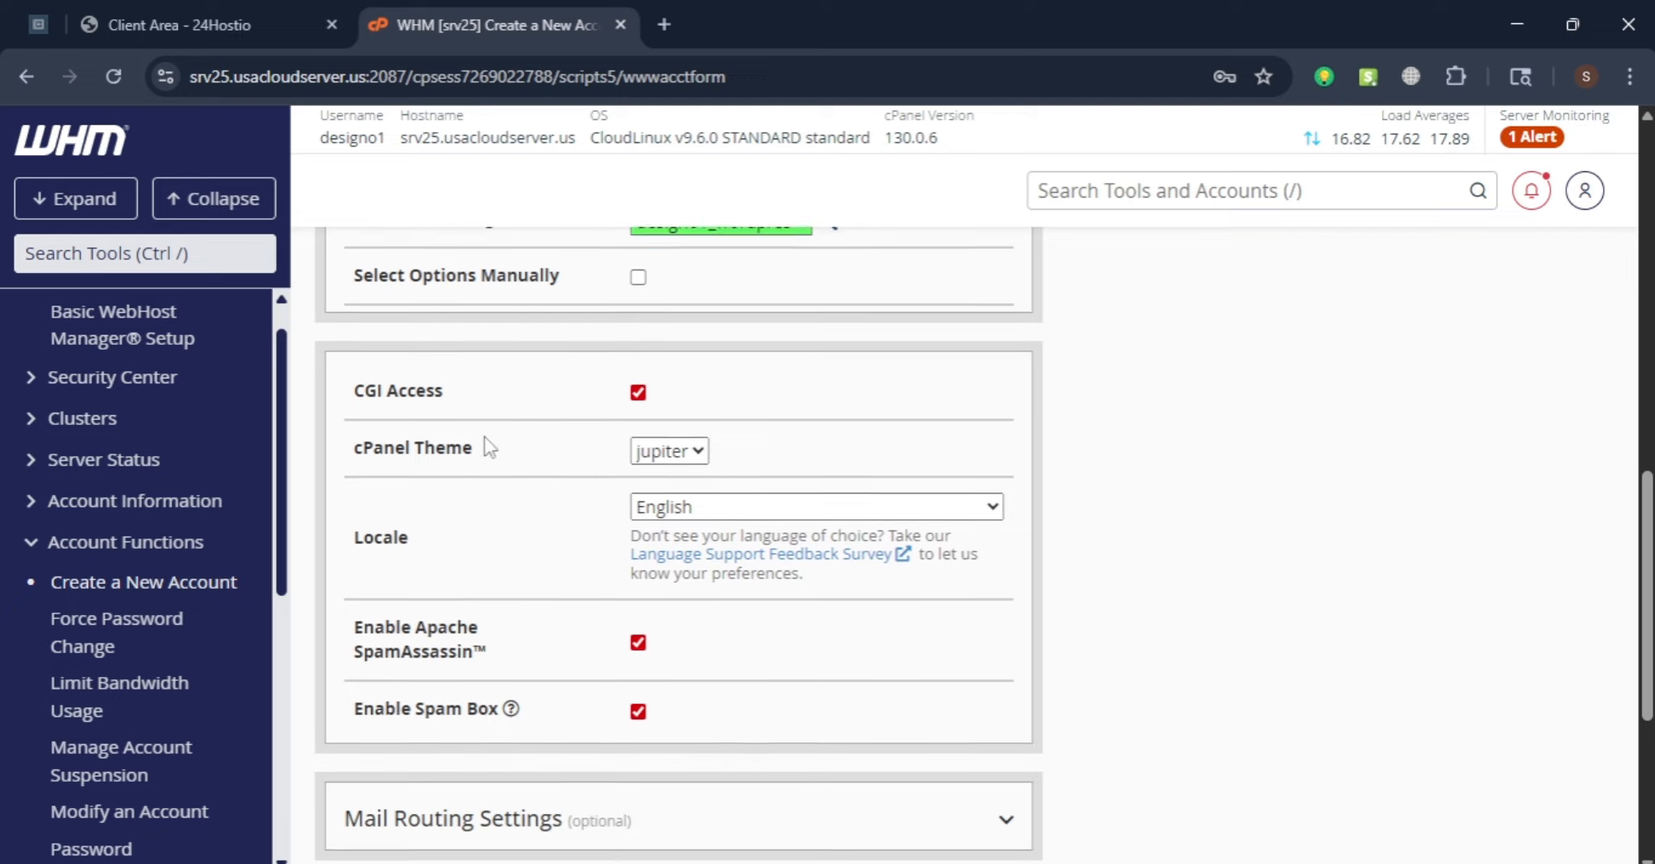
pyautogui.scroll(4, 637, 442)
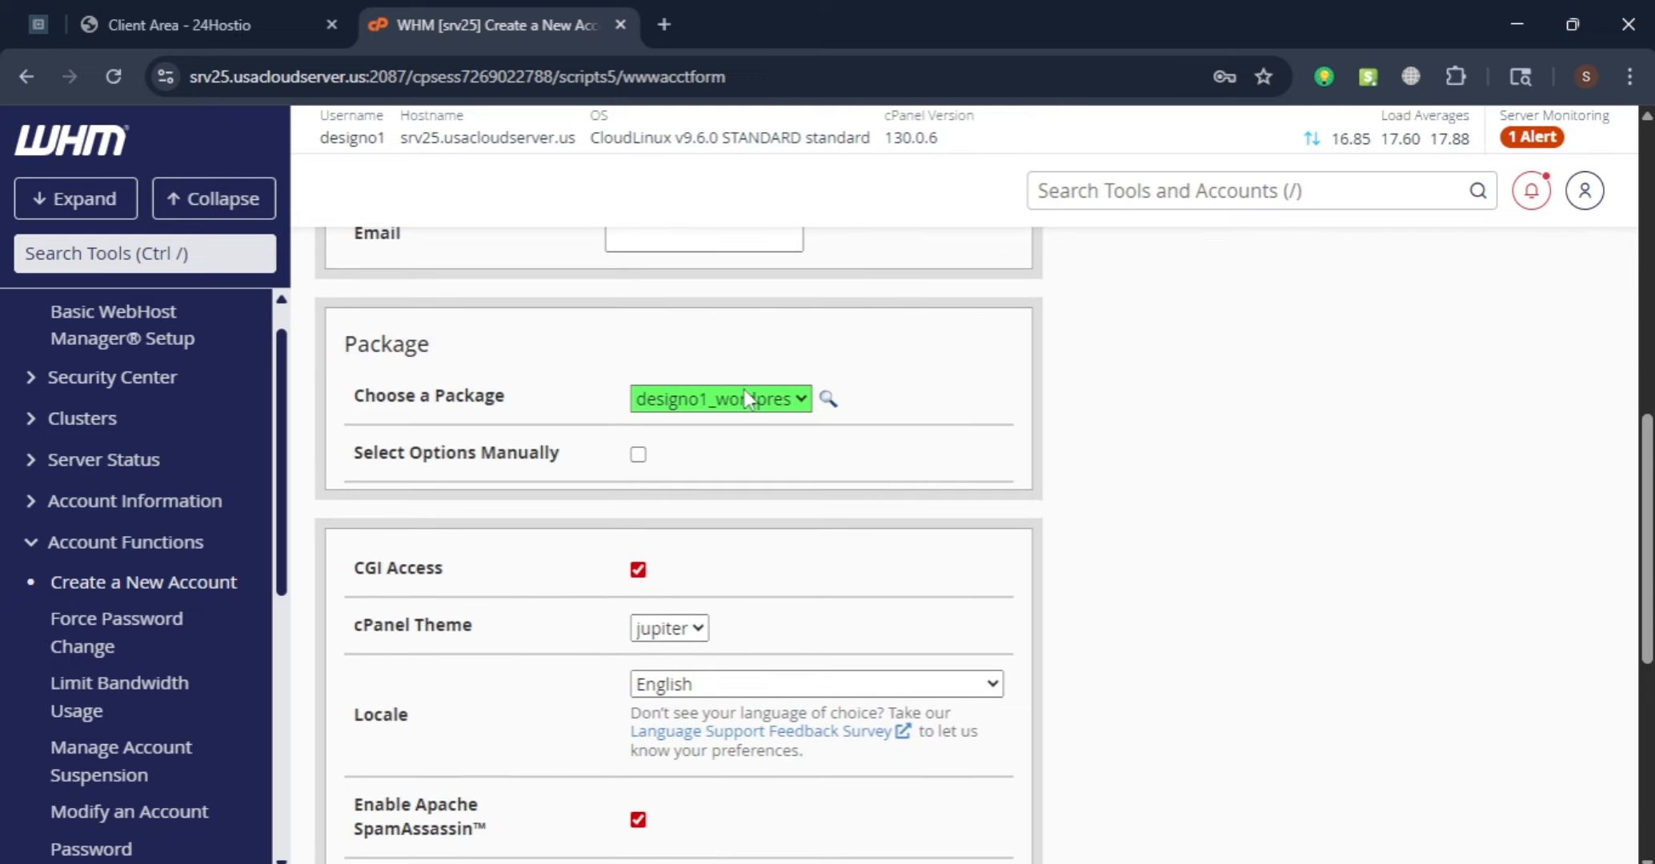
# Preview the manual resource options, switch them off again, and choose the designo1_wordpress starter package
pyautogui.click(638, 456)
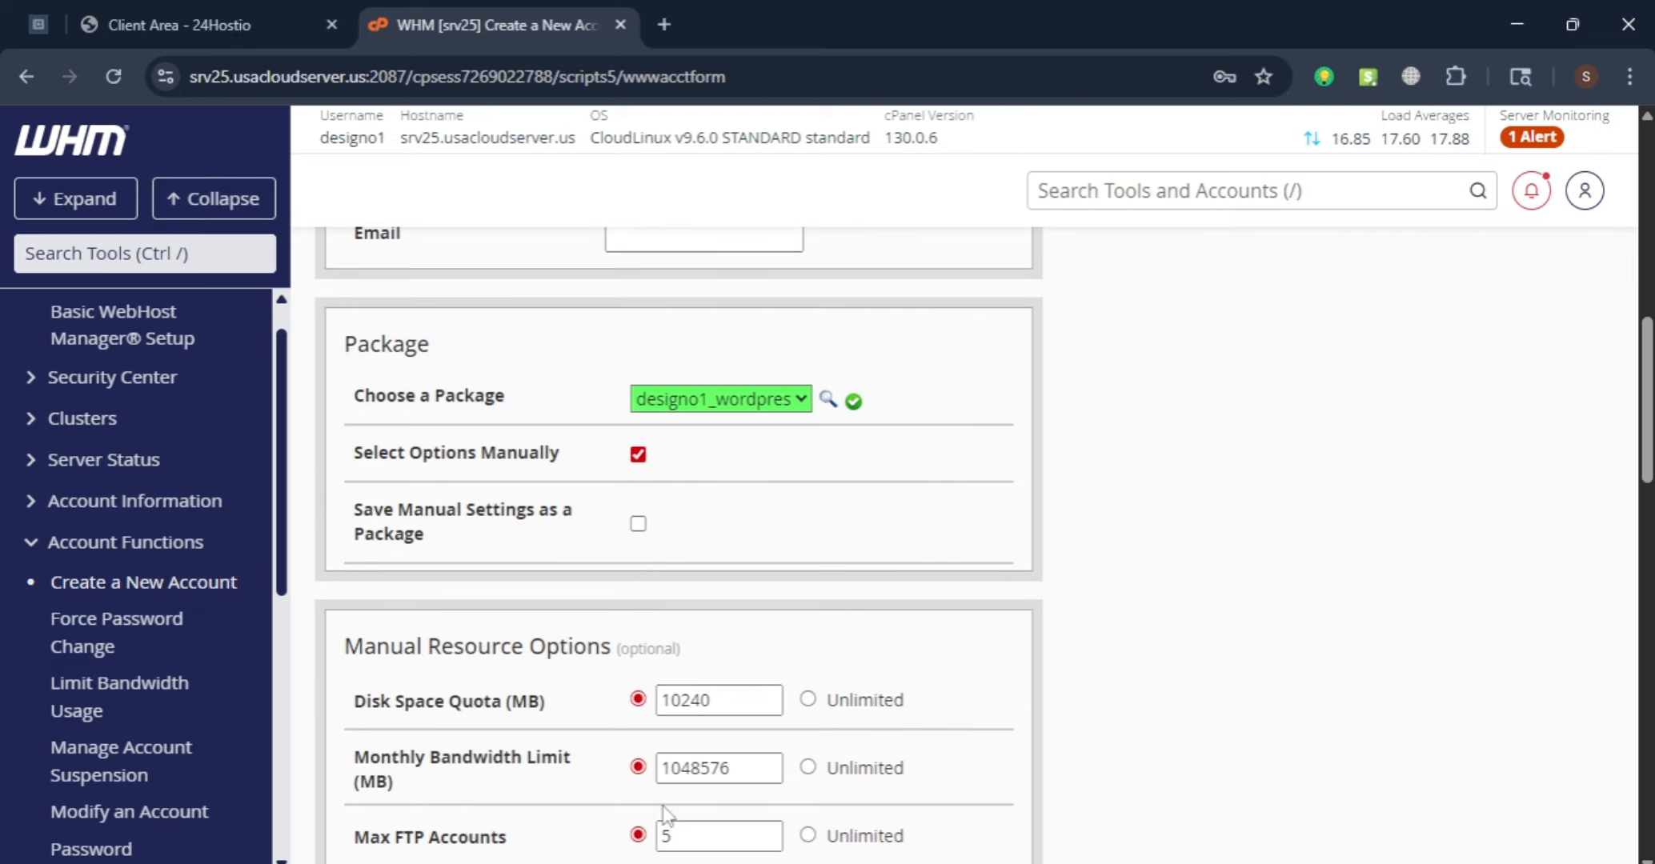
pyautogui.click(638, 455)
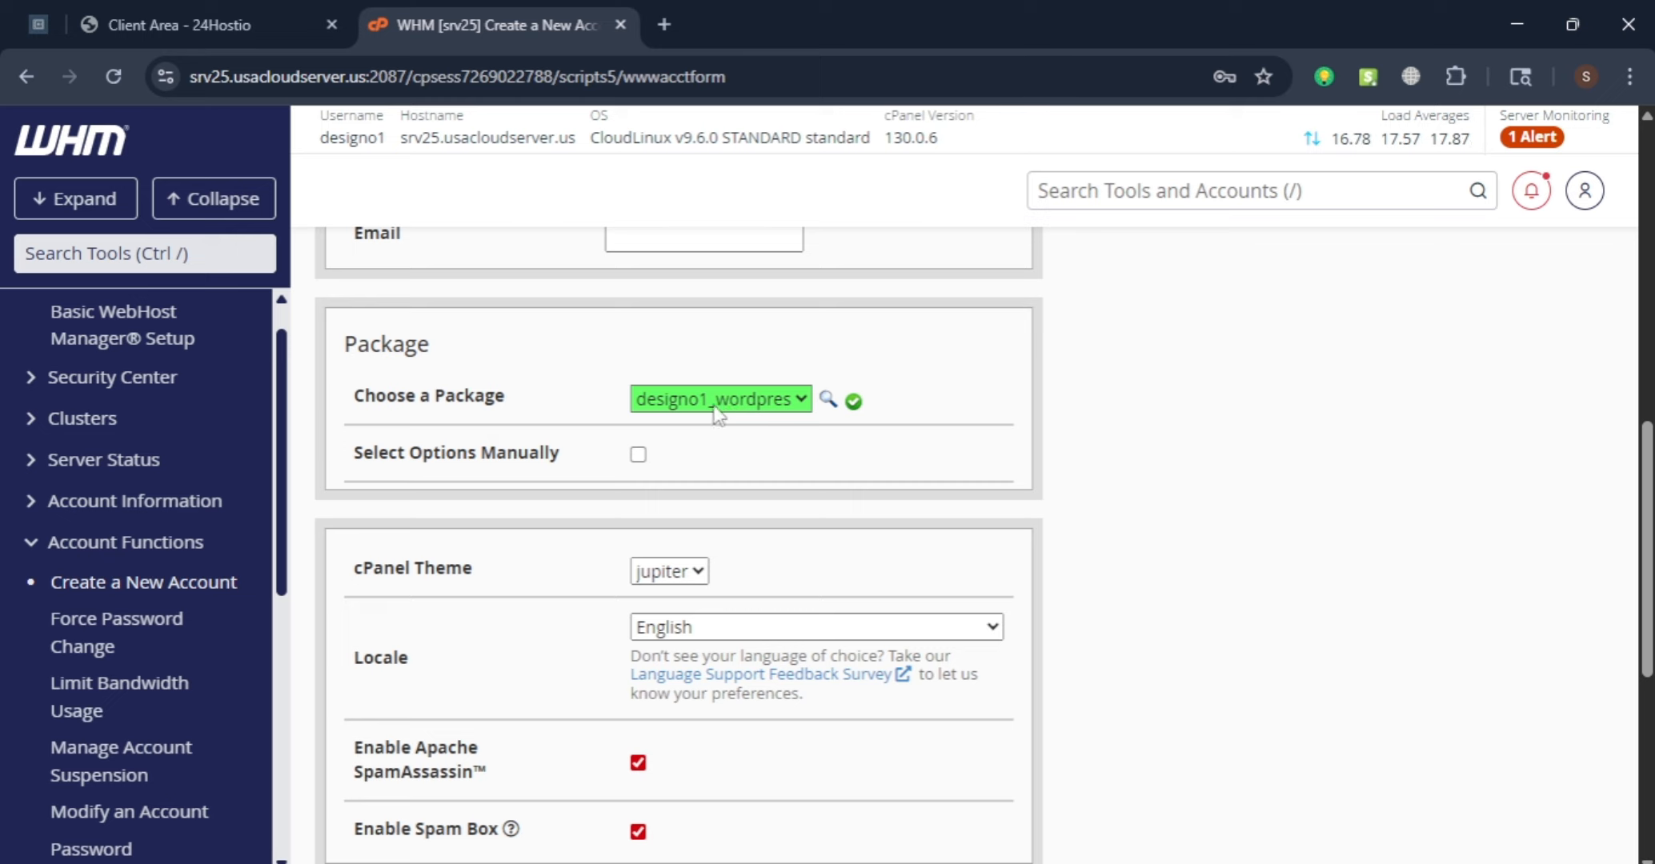
pyautogui.click(725, 404)
pyautogui.click(715, 437)
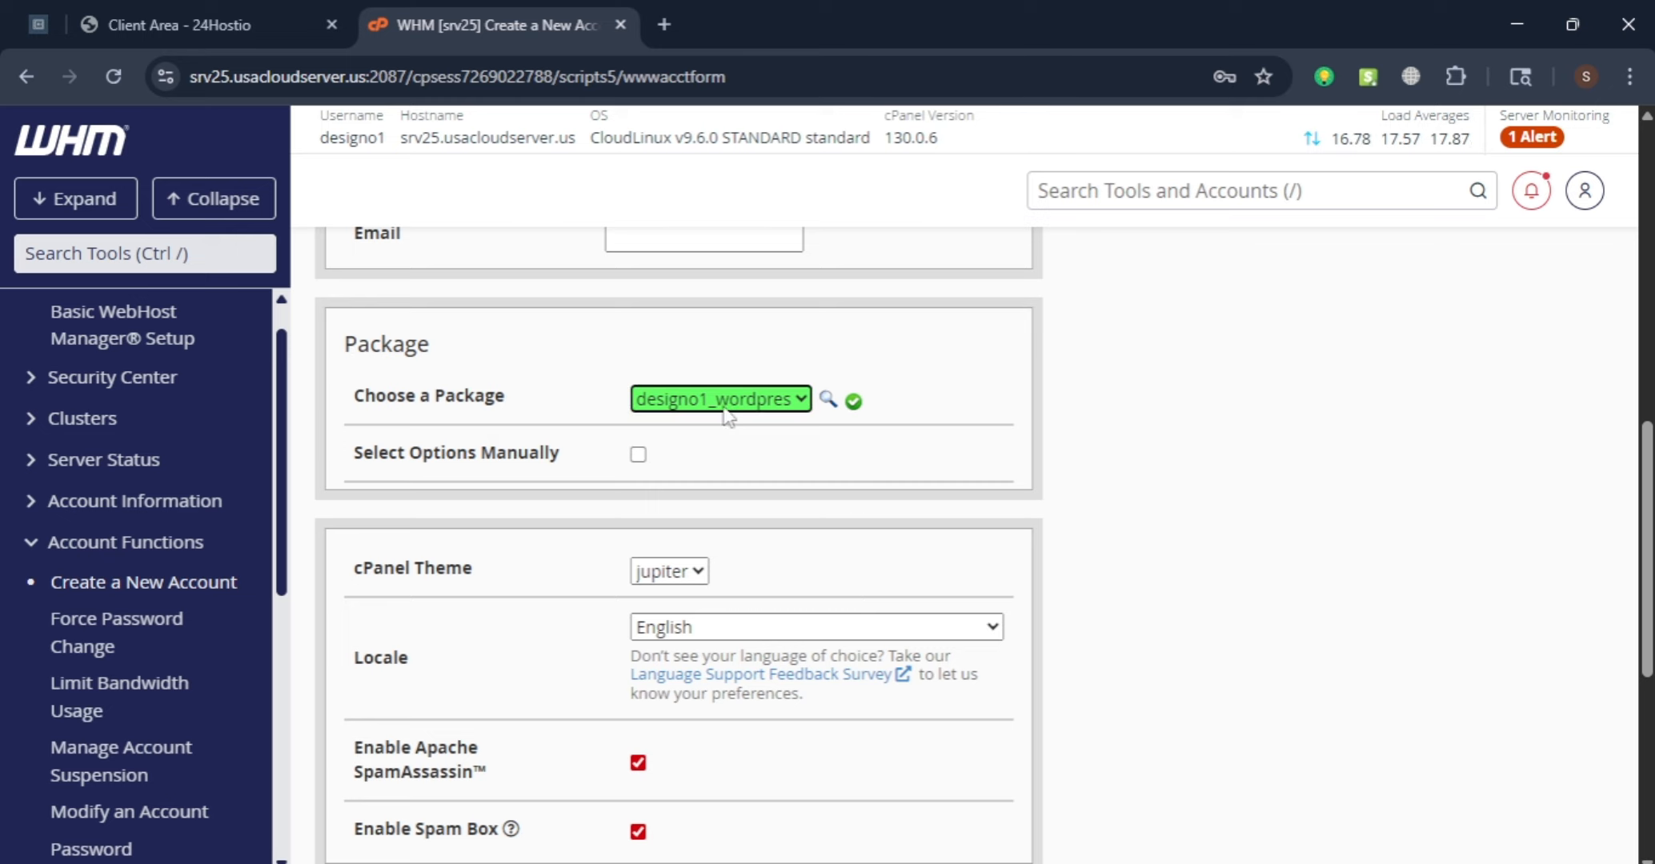
# Try to create the account with the domain and re-typed password left blank, and dismiss the validation errors
pyautogui.scroll(-5, 715, 448)
pyautogui.click(356, 702)
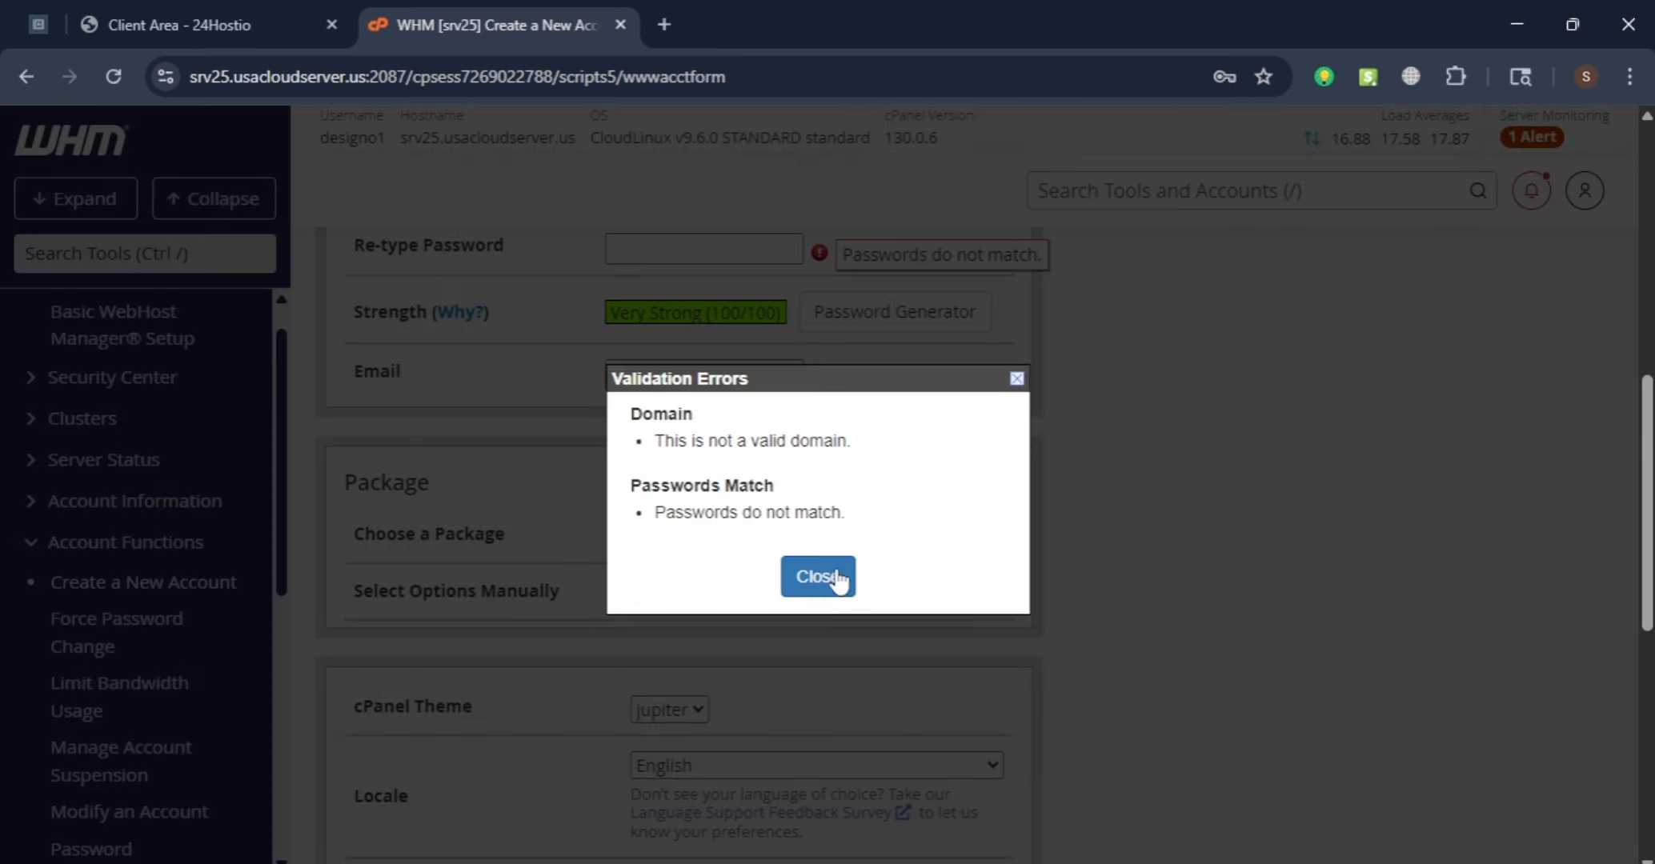
pyautogui.click(817, 576)
pyautogui.scroll(5, 640, 561)
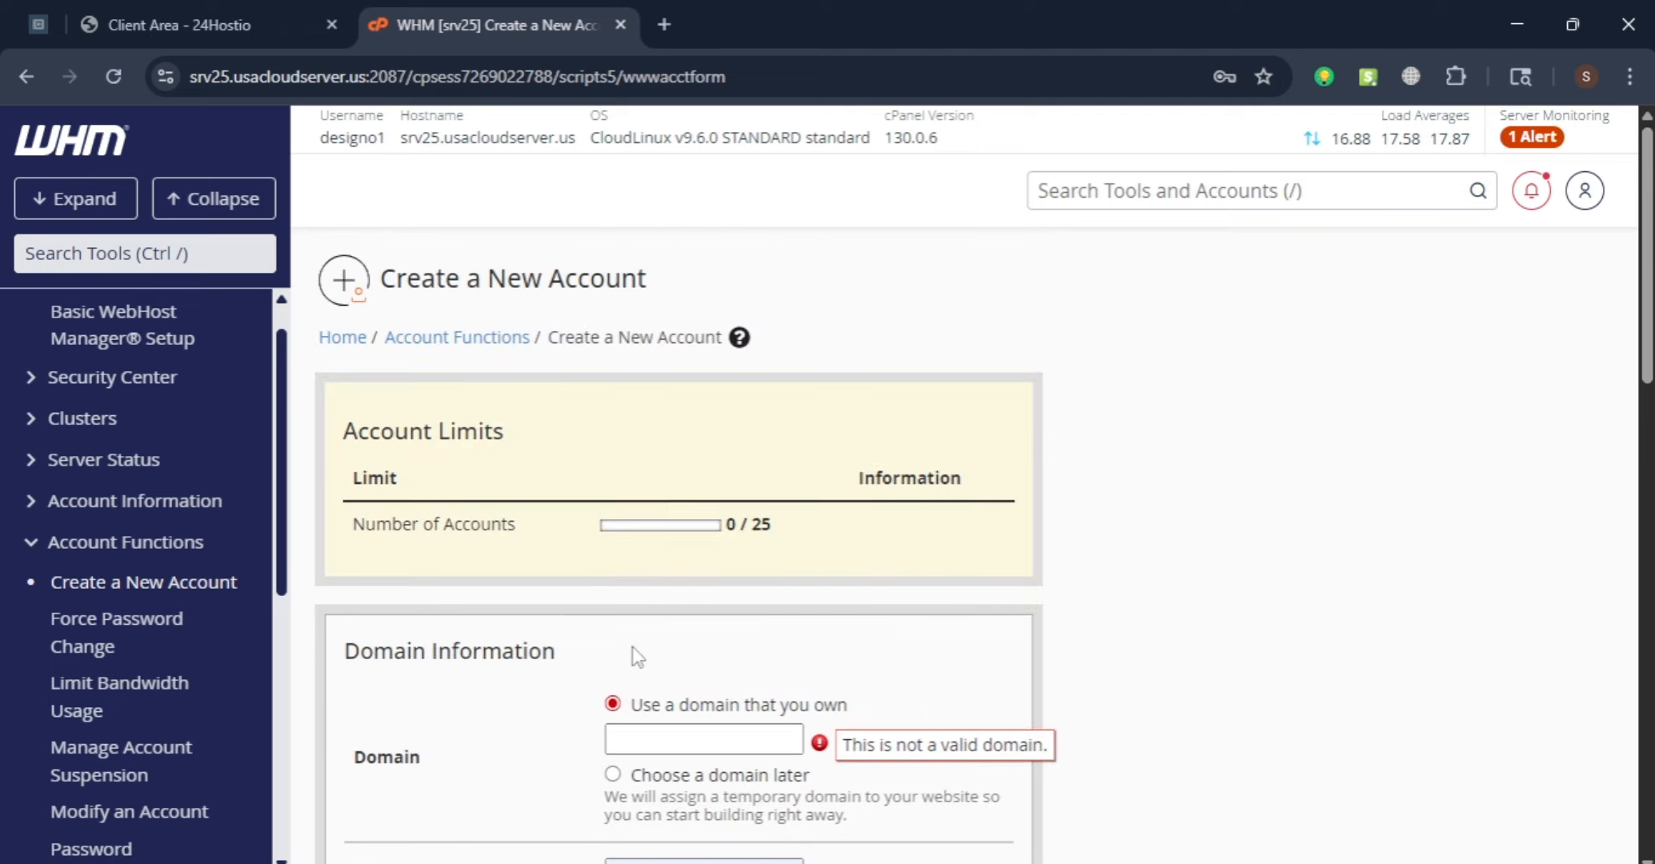
# Enter grootix.co as the new account's domain, based on the suggested grootix.com entry
pyautogui.scroll(-4, 704, 592)
pyautogui.click(650, 651)
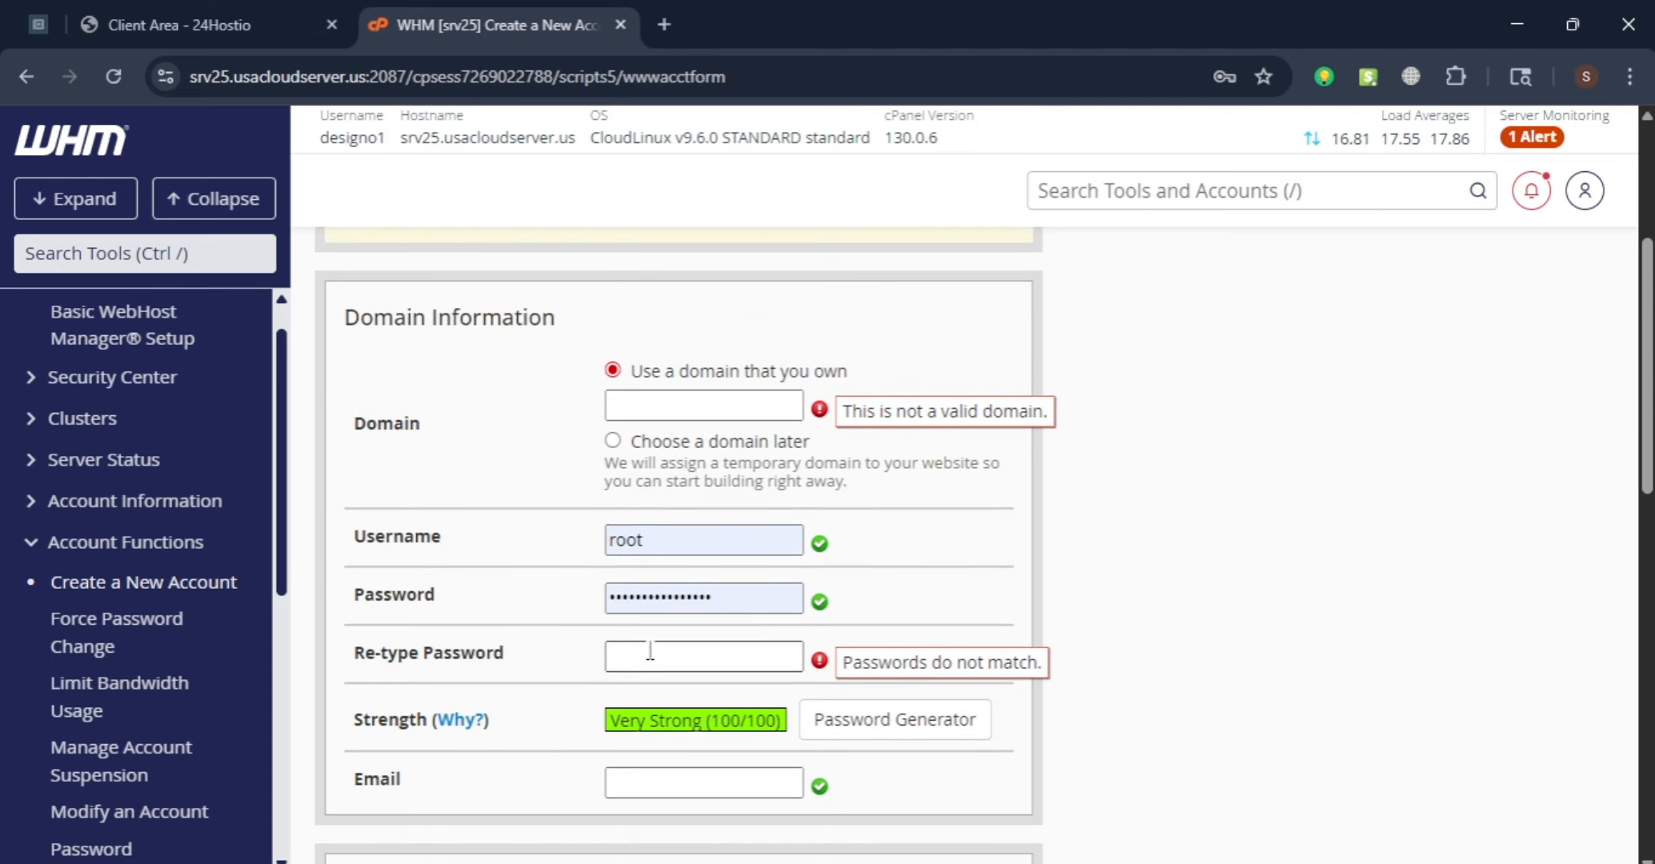
pyautogui.scroll(2, 699, 665)
pyautogui.click(702, 527)
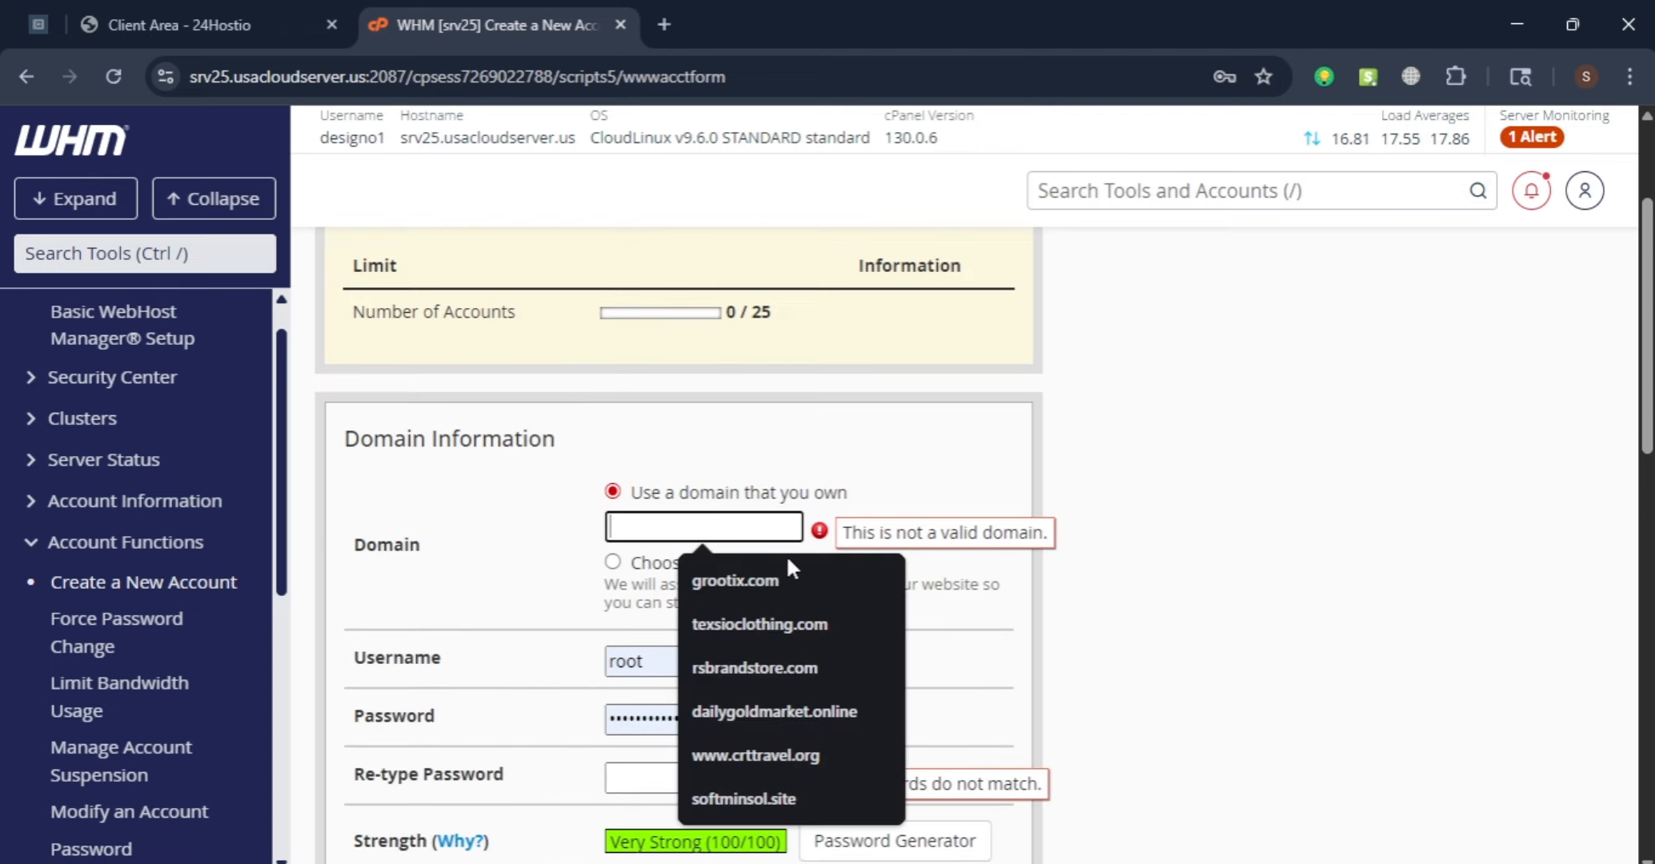
pyautogui.click(772, 591)
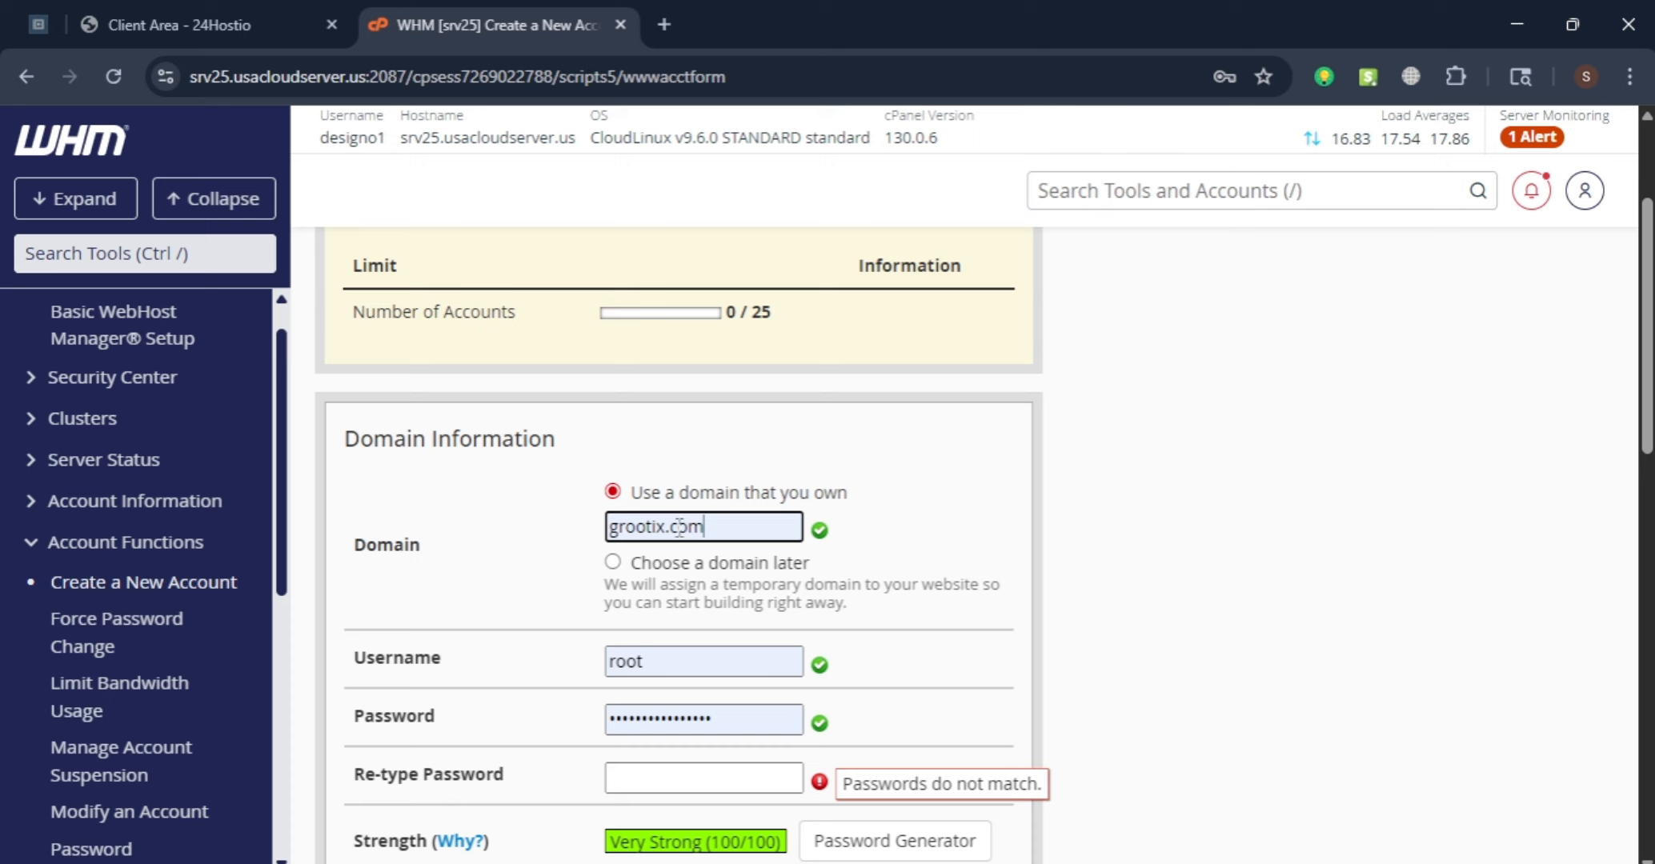
pyautogui.press('BackSpace')
# Replace the new account's password and re-type it in the confirmation field
pyautogui.scroll(-5, 1091, 589)
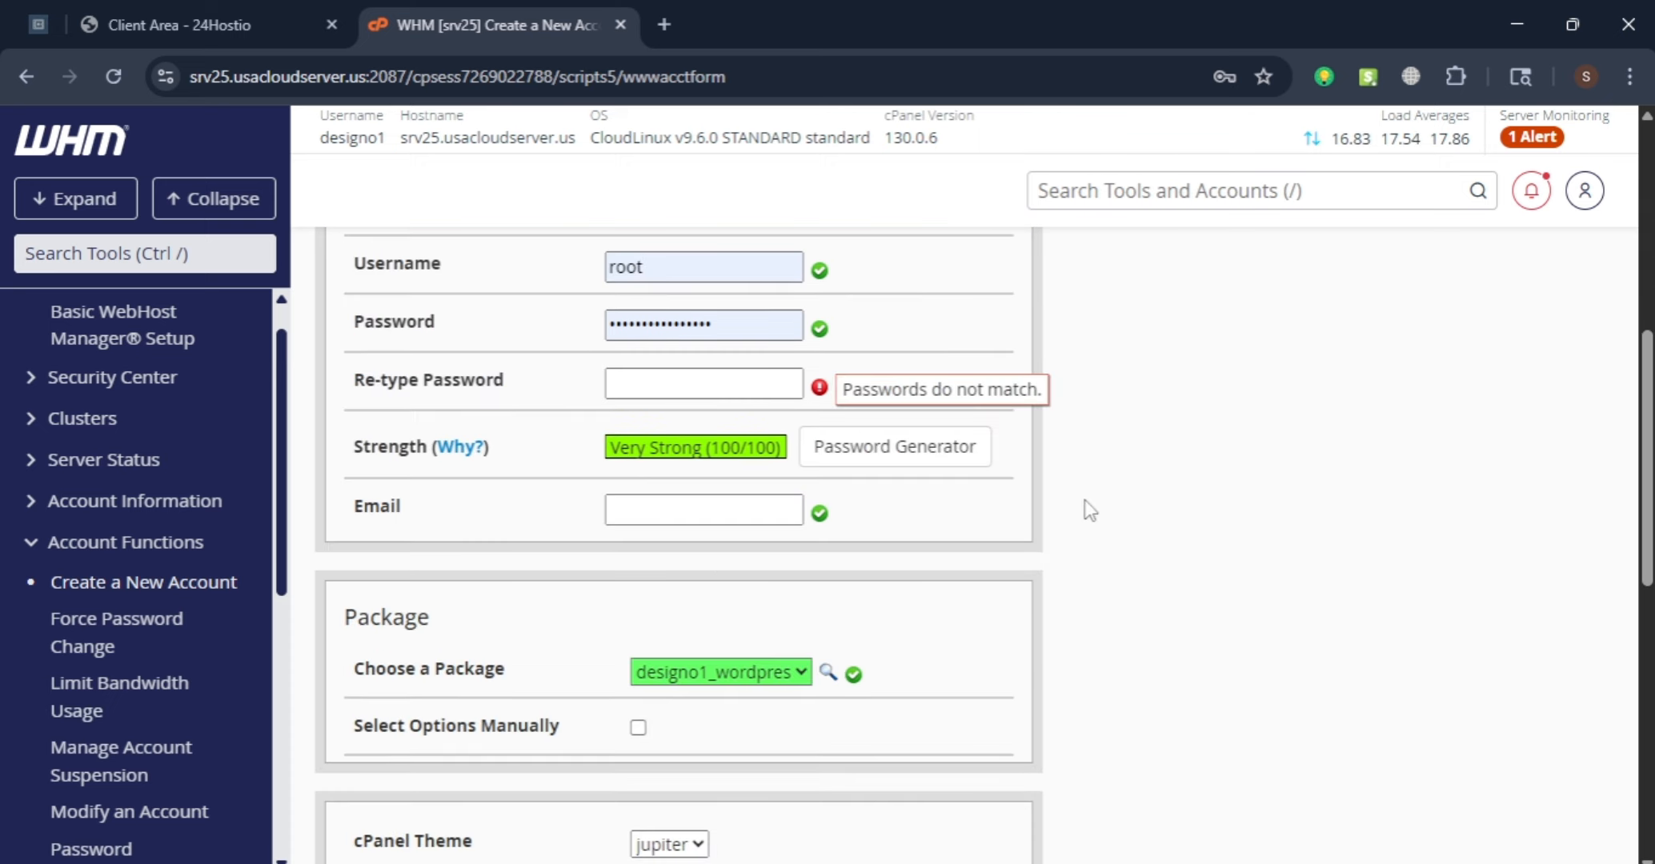
pyautogui.scroll(2, 562, 320)
pyautogui.click(640, 383)
pyautogui.click(638, 447)
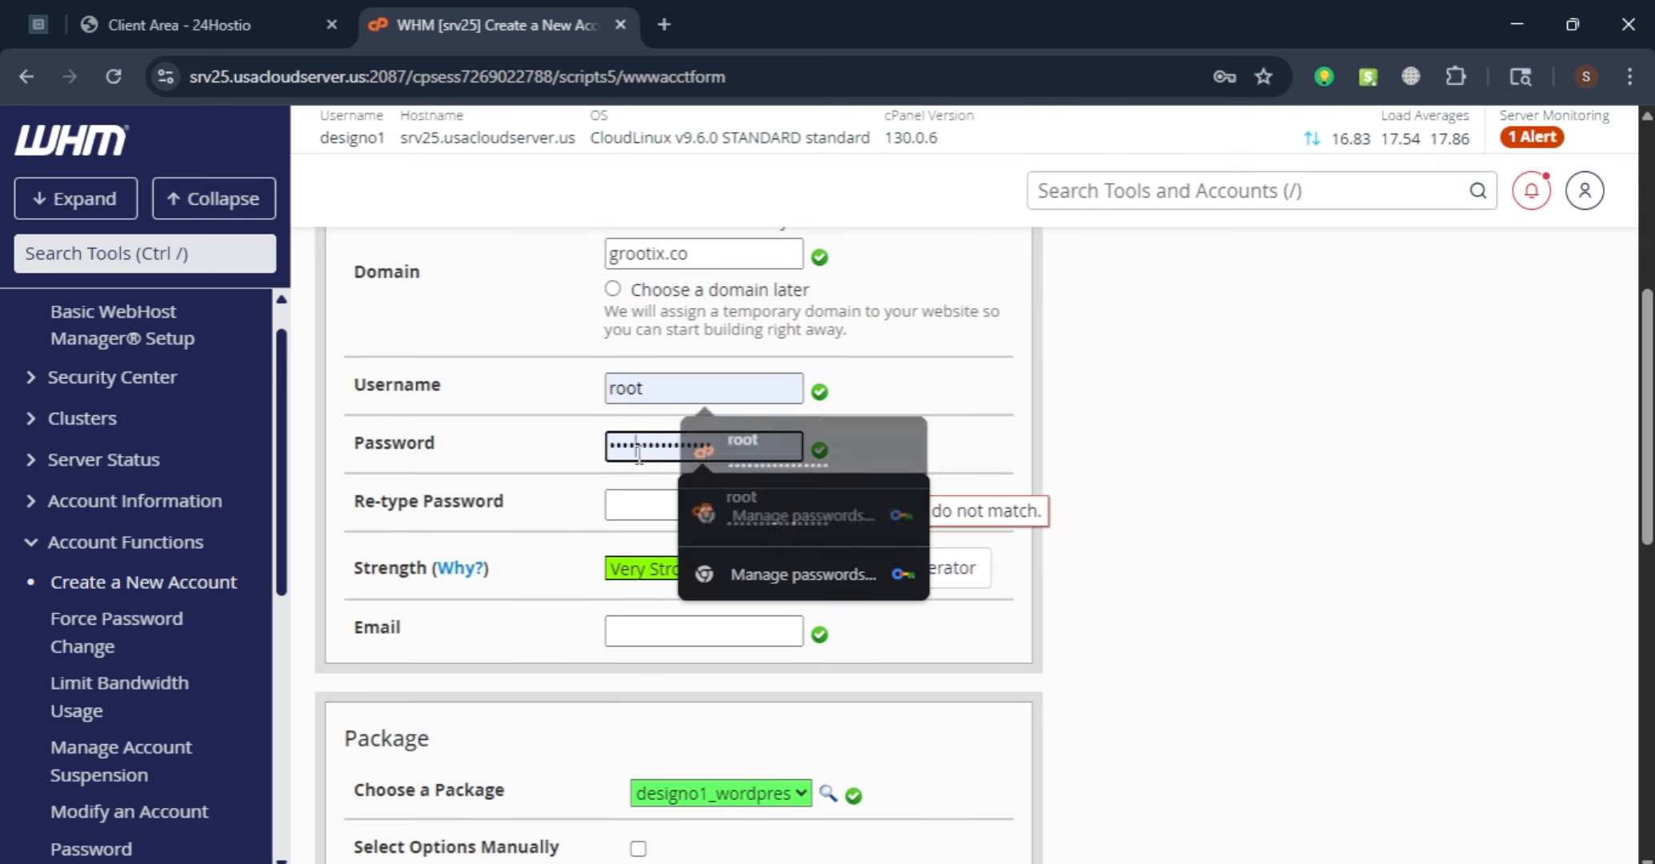
pyautogui.hotkey('ctrl', 'a')
pyautogui.write('a•••••••••••')
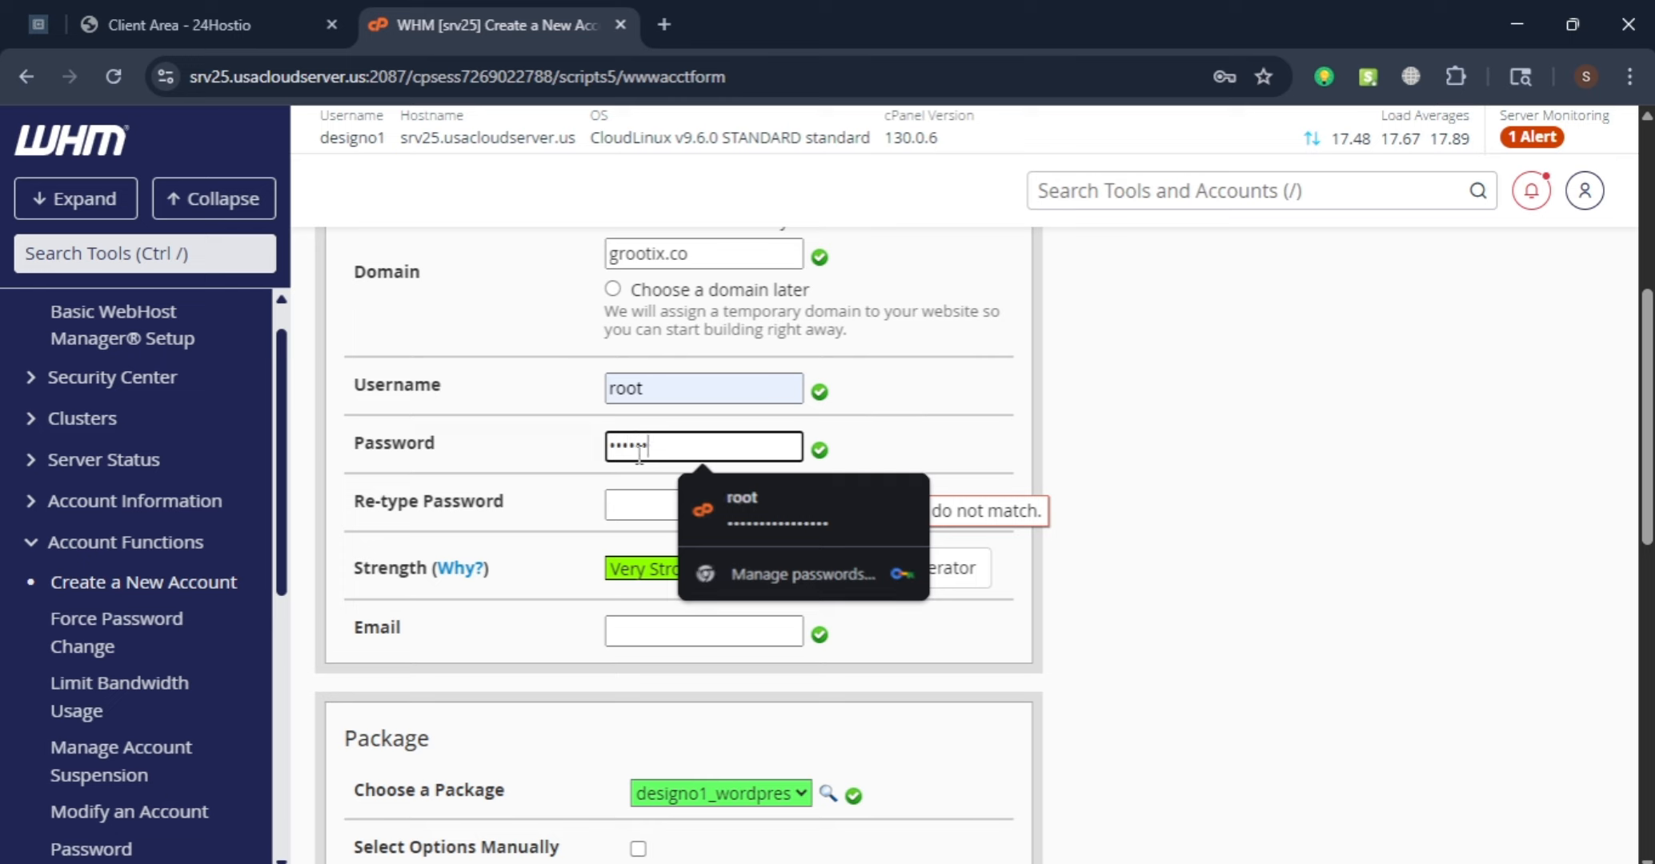
pyautogui.click(657, 505)
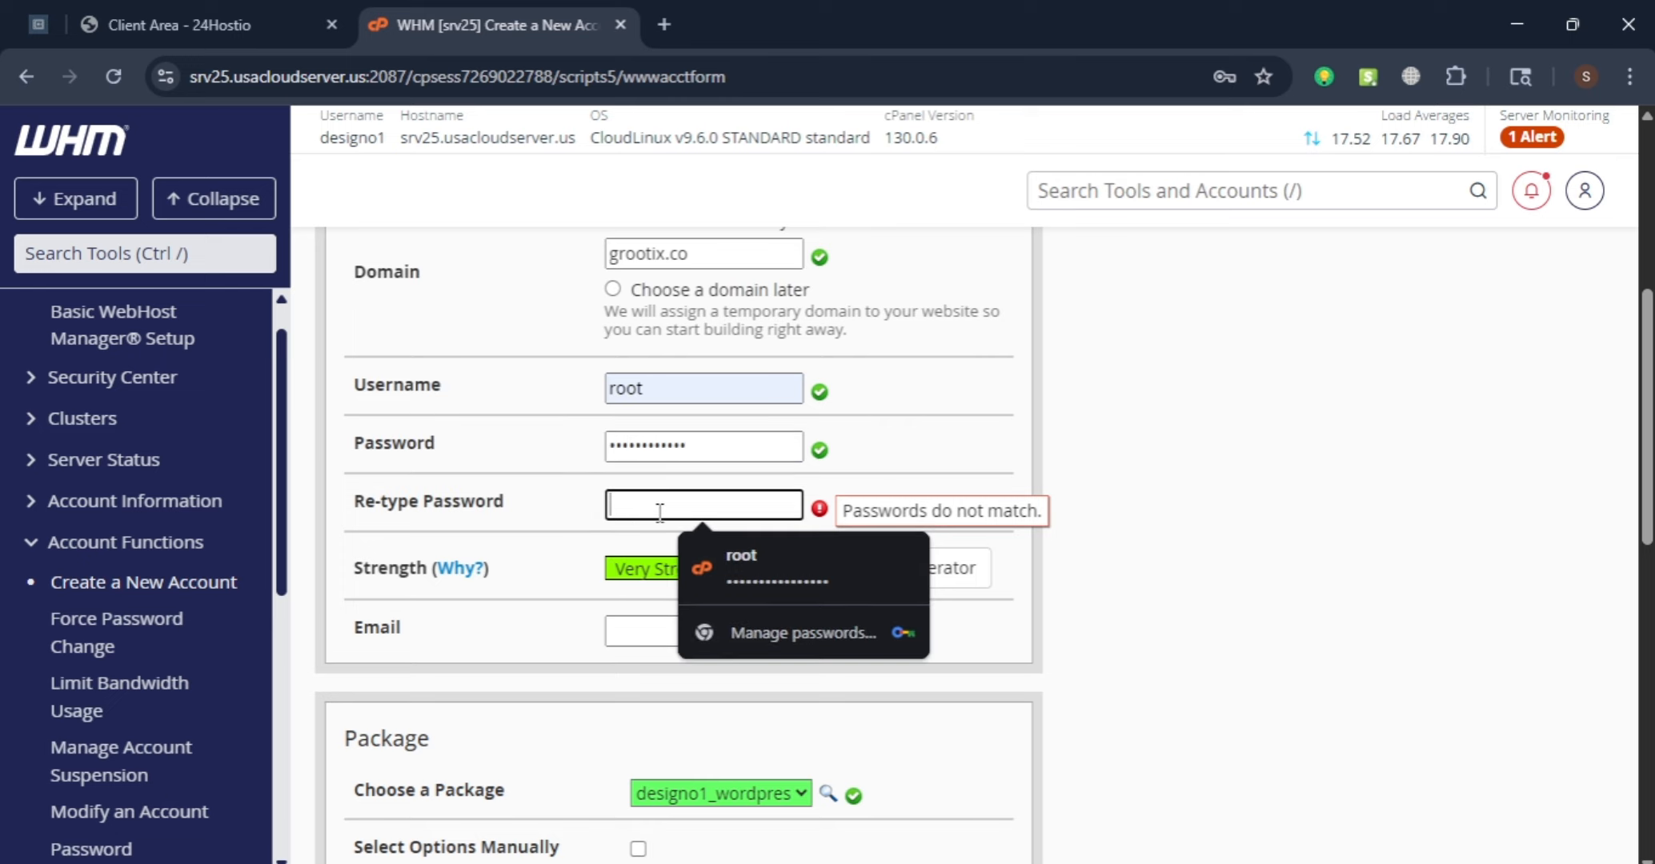
pyautogui.write('••••••••••••')
pyautogui.scroll(-3, 951, 431)
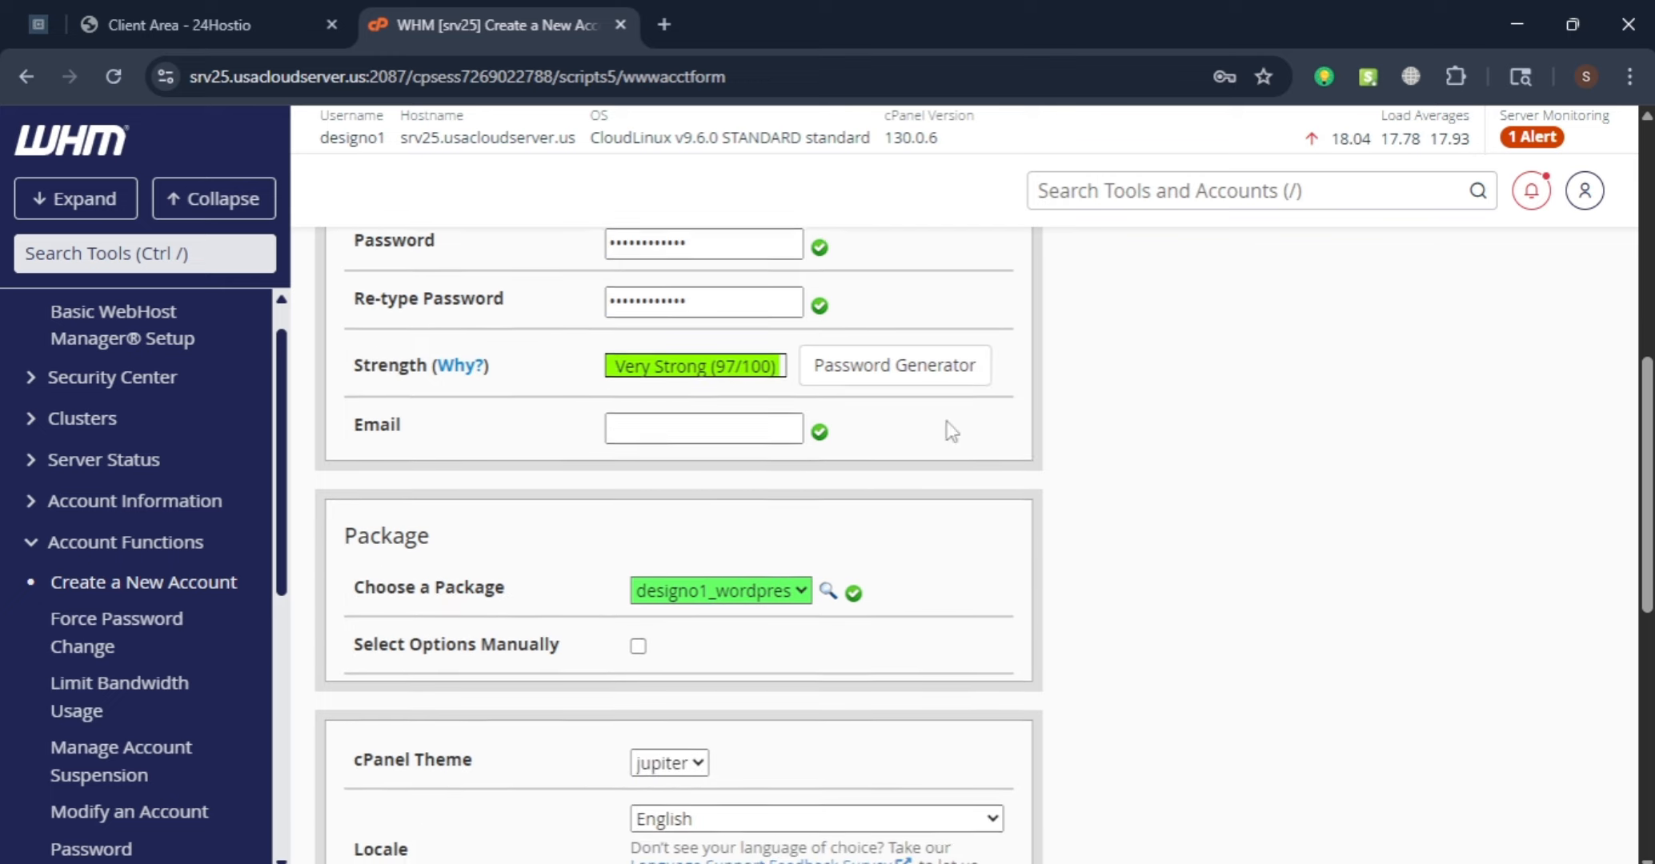
# Try to create the account with the email left blank, and decline the browser's offer to update the saved password
pyautogui.click(646, 428)
pyautogui.click(593, 423)
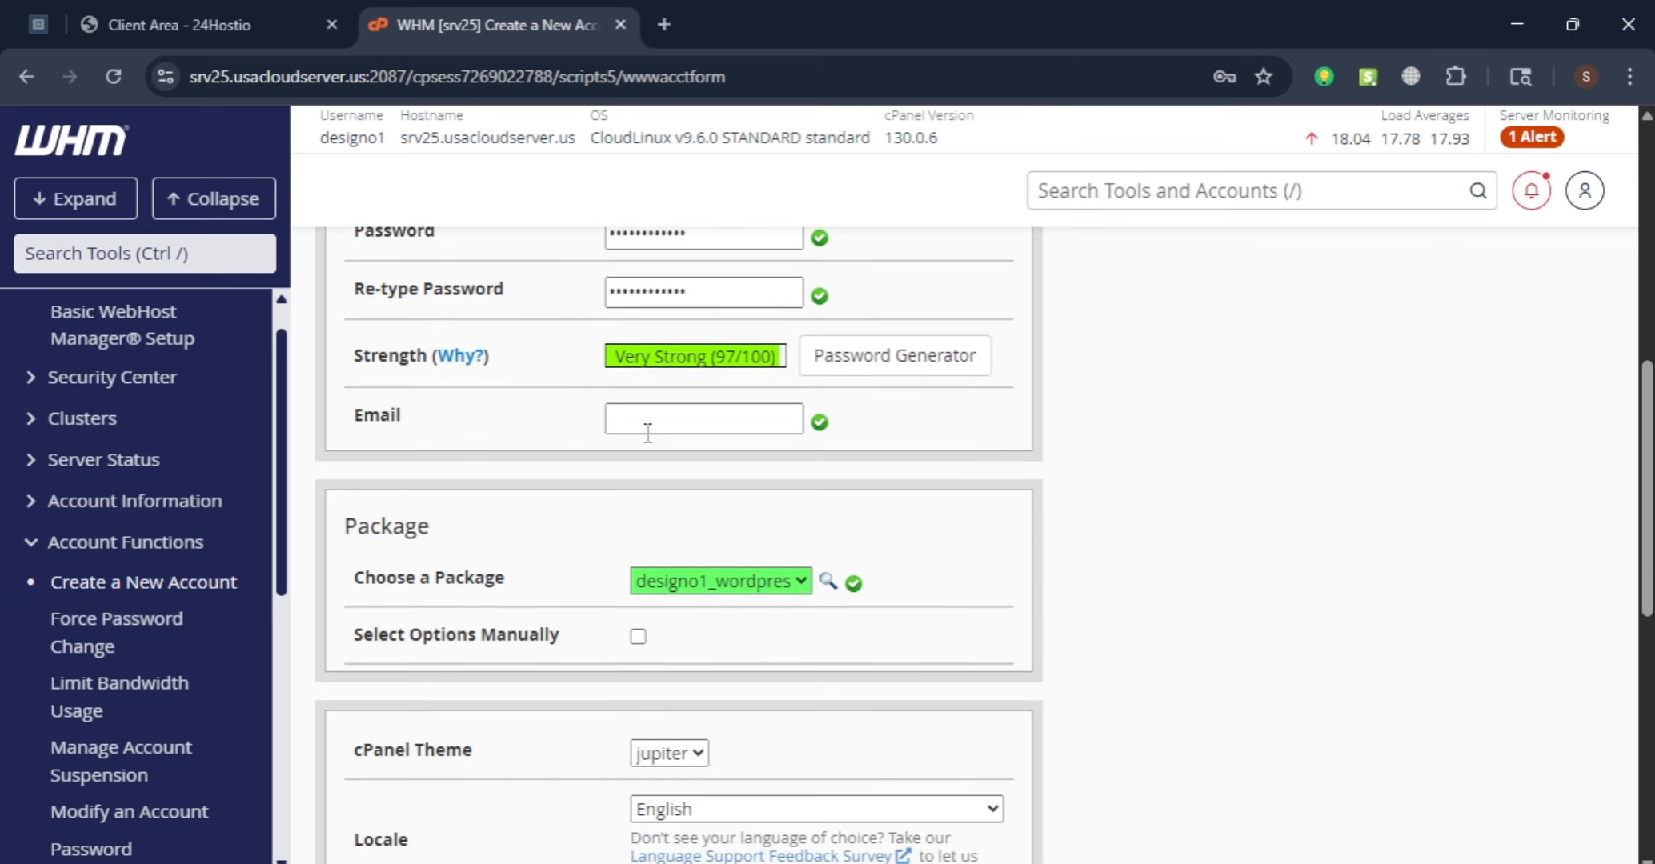
pyautogui.scroll(-9, 978, 517)
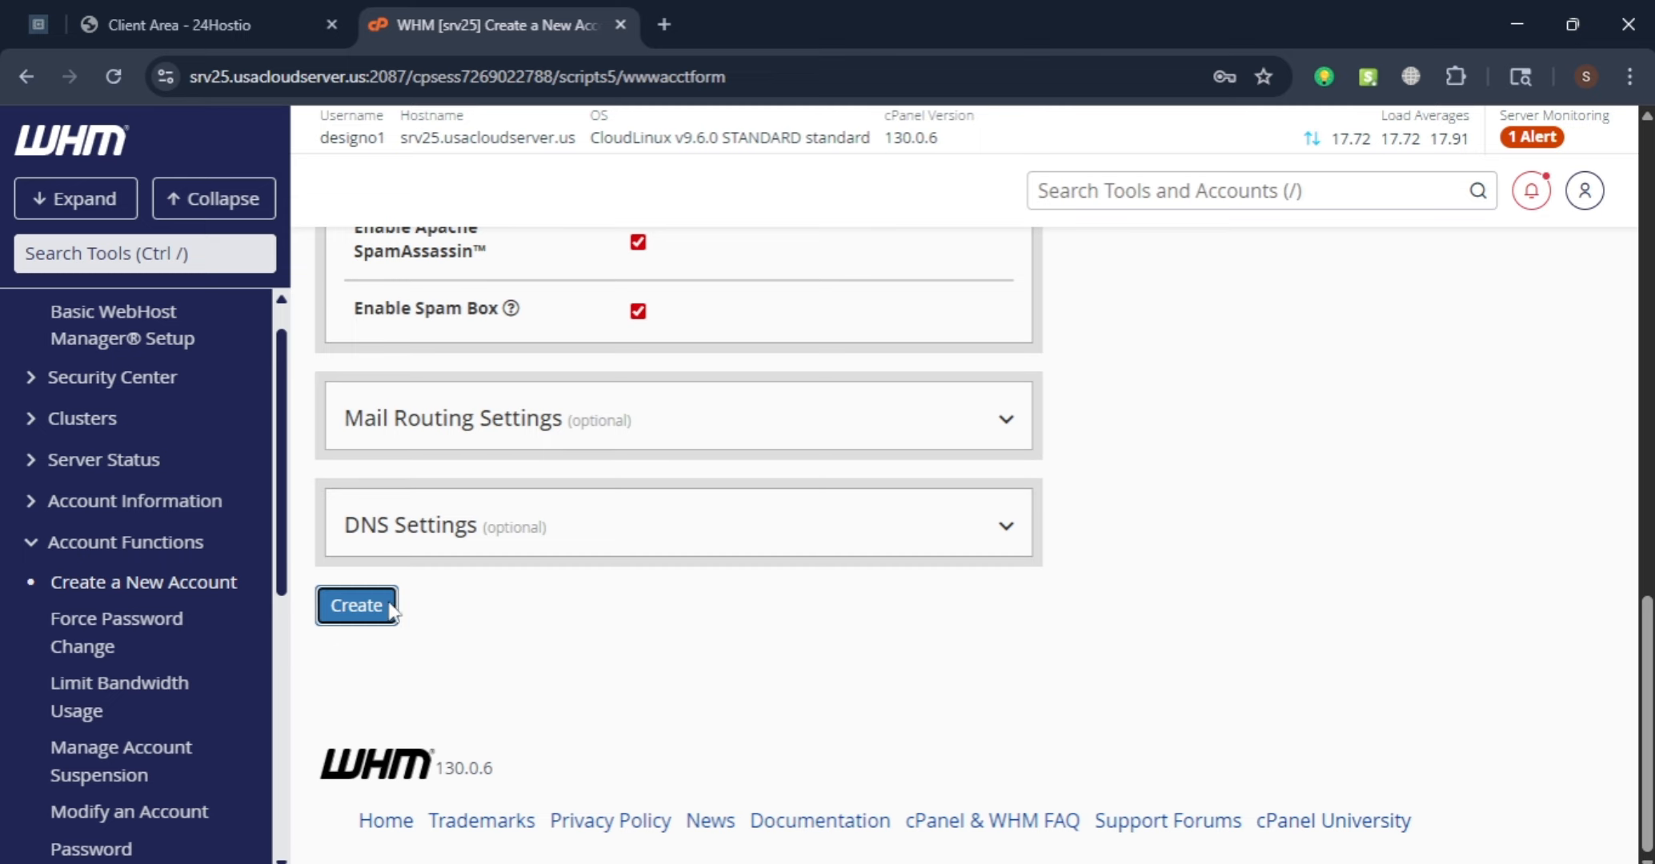
pyautogui.click(357, 606)
pyautogui.scroll(10, 1134, 598)
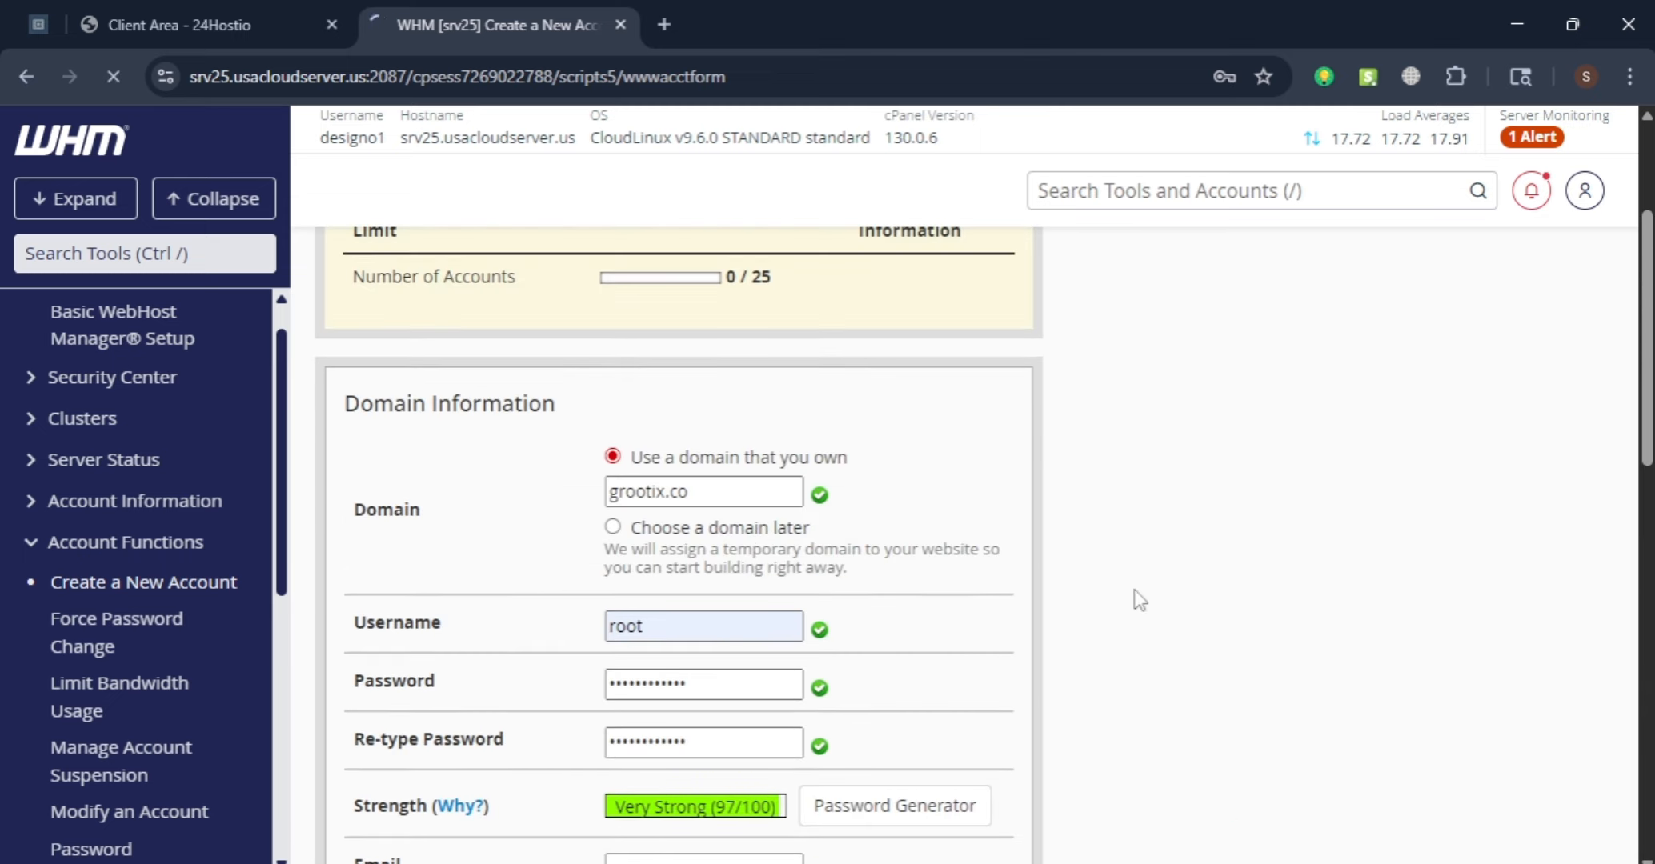
pyautogui.scroll(3, 1138, 600)
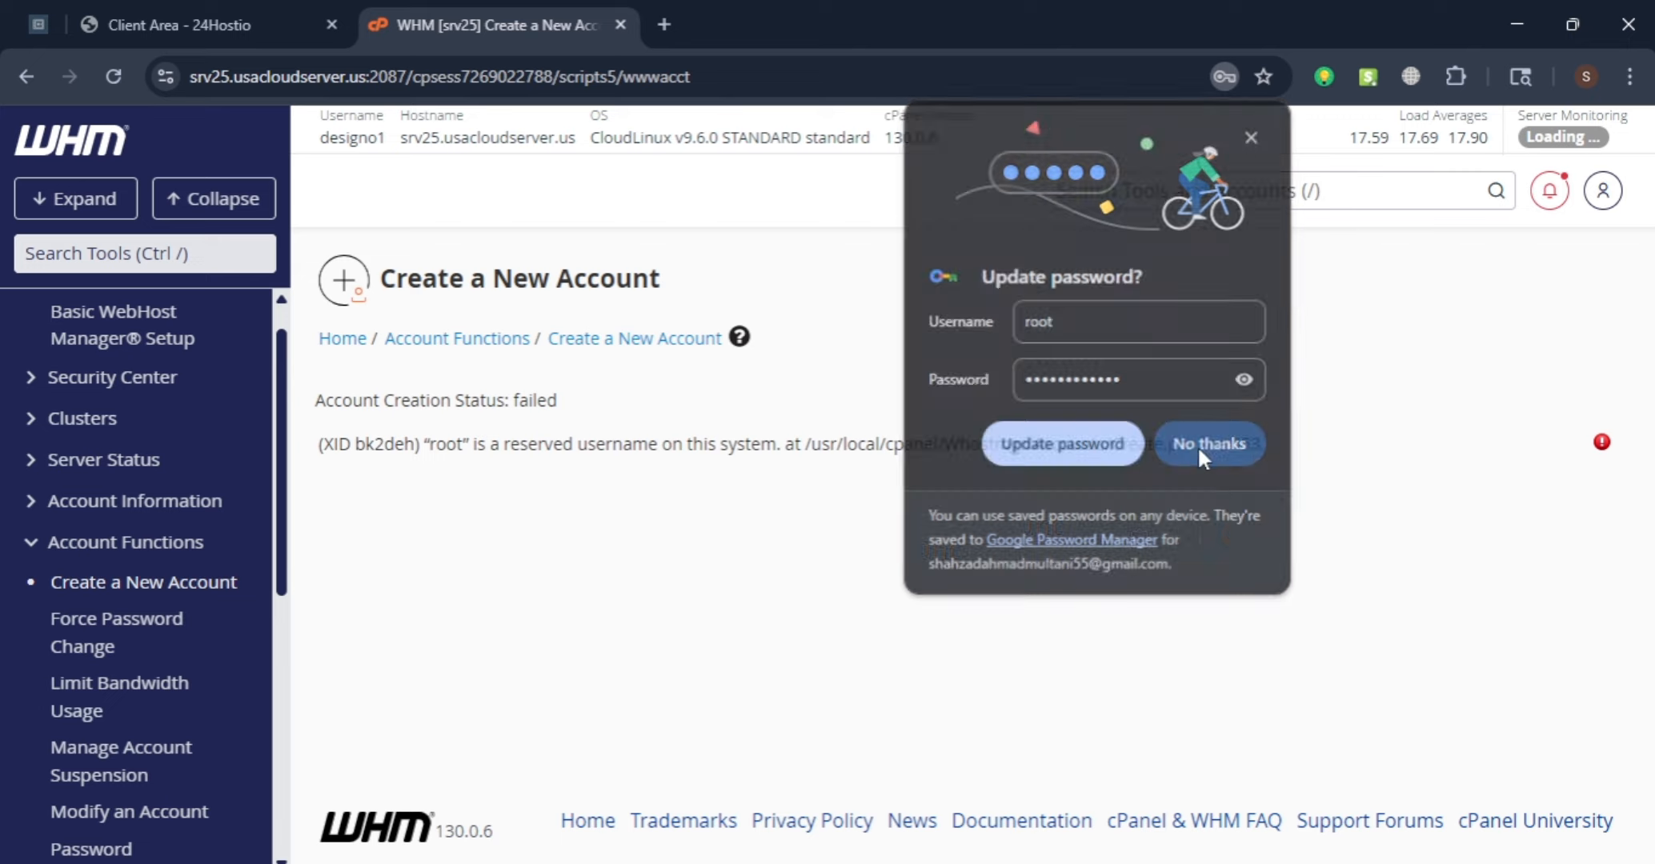
pyautogui.click(1197, 445)
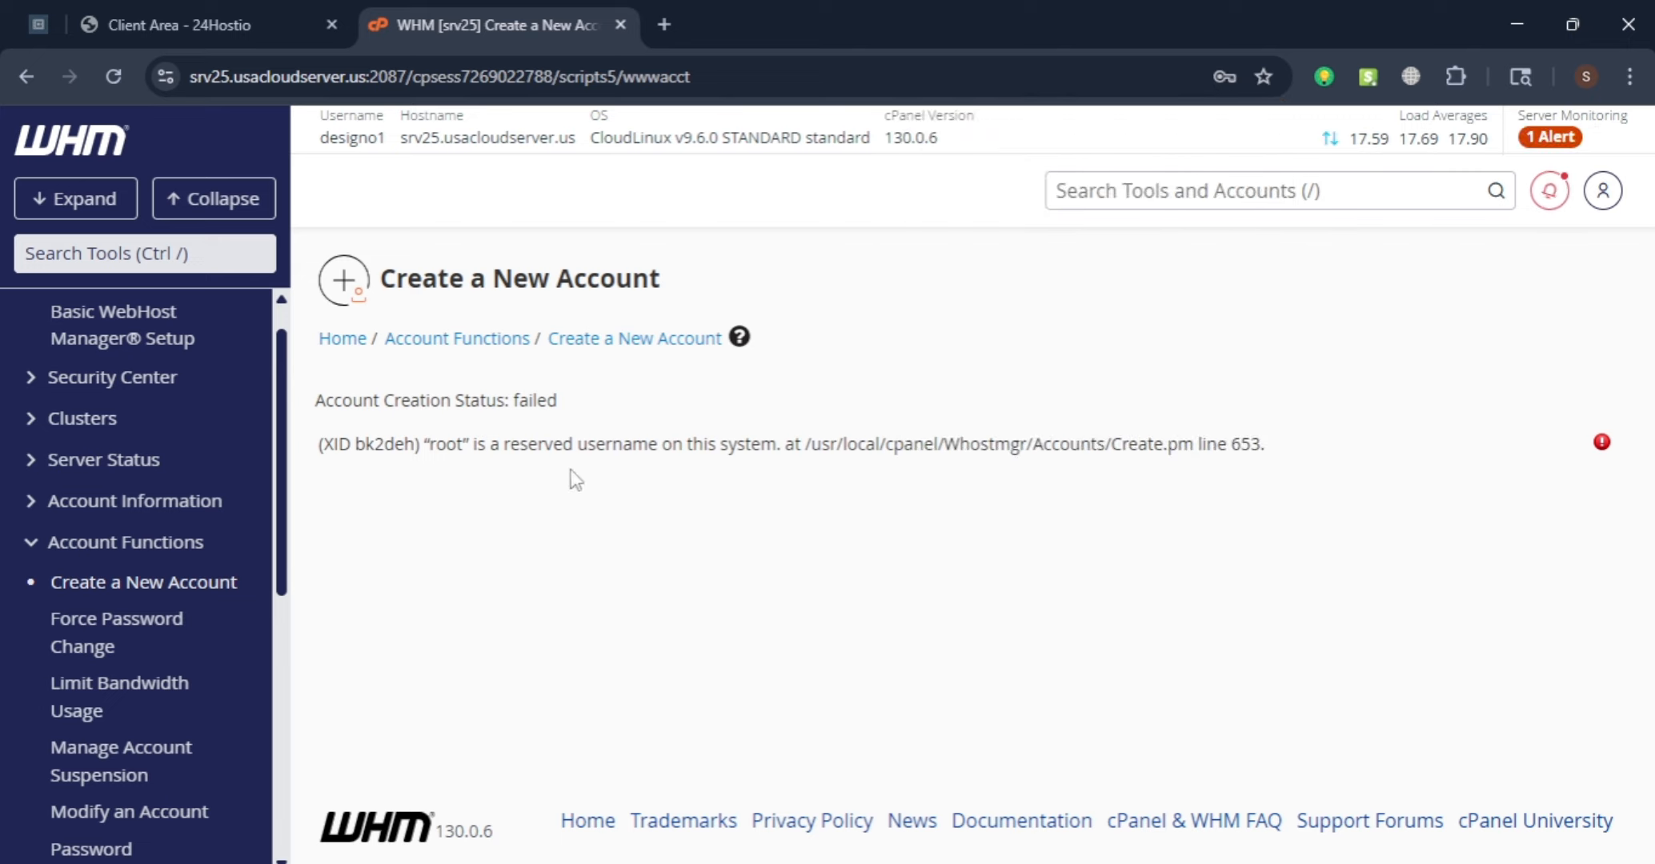
# Return to the account creation form and replace the new account's username with gro
pyautogui.click(22, 84)
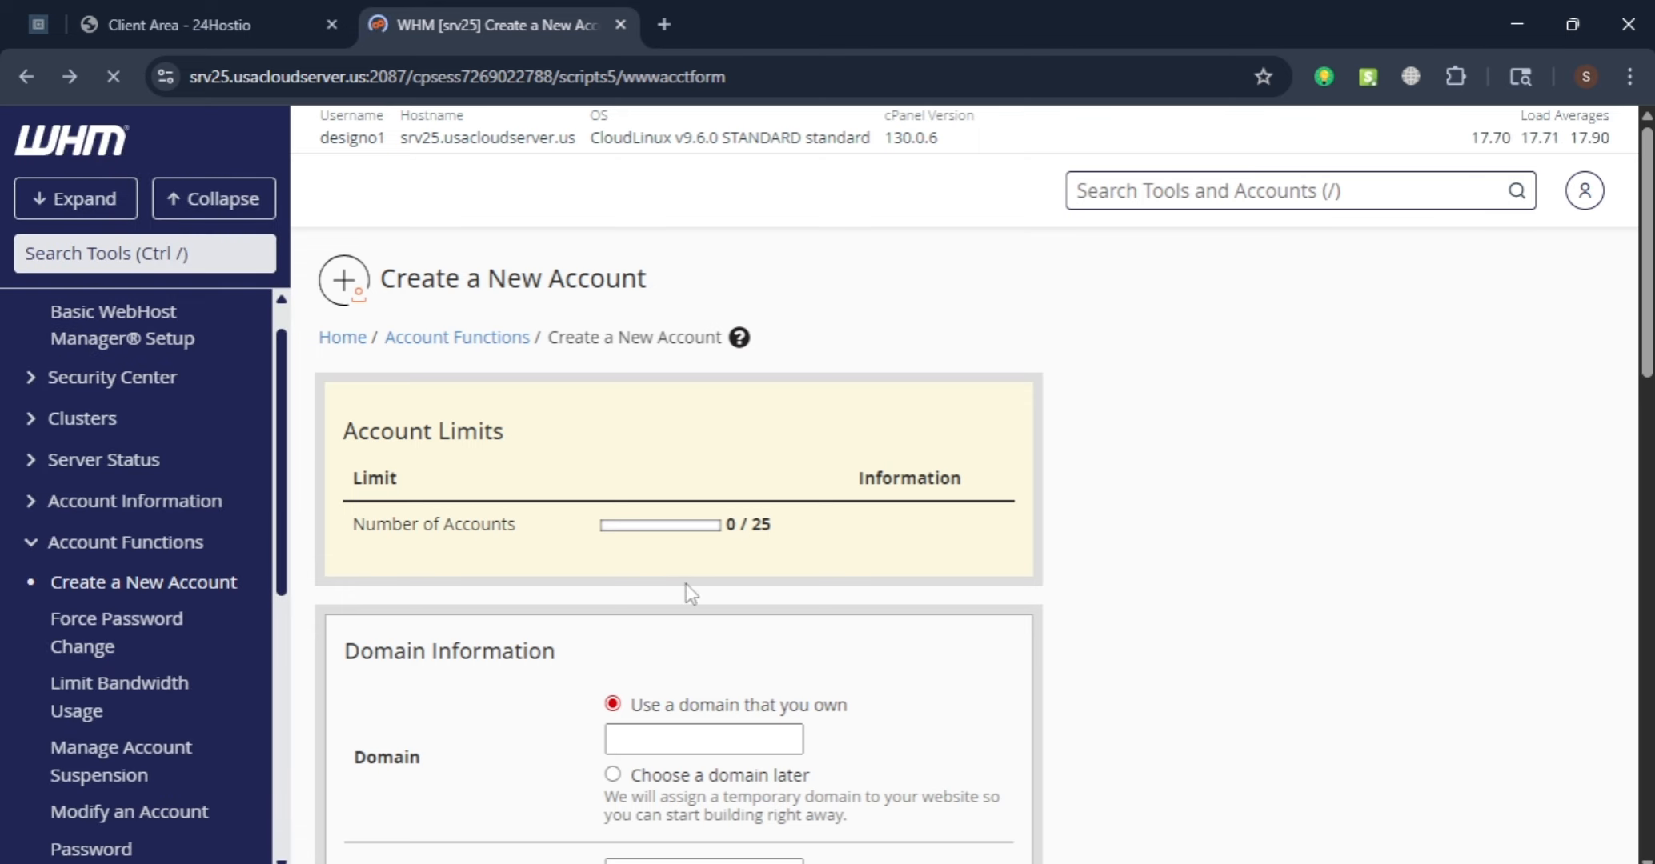
pyautogui.doubleClick(672, 480)
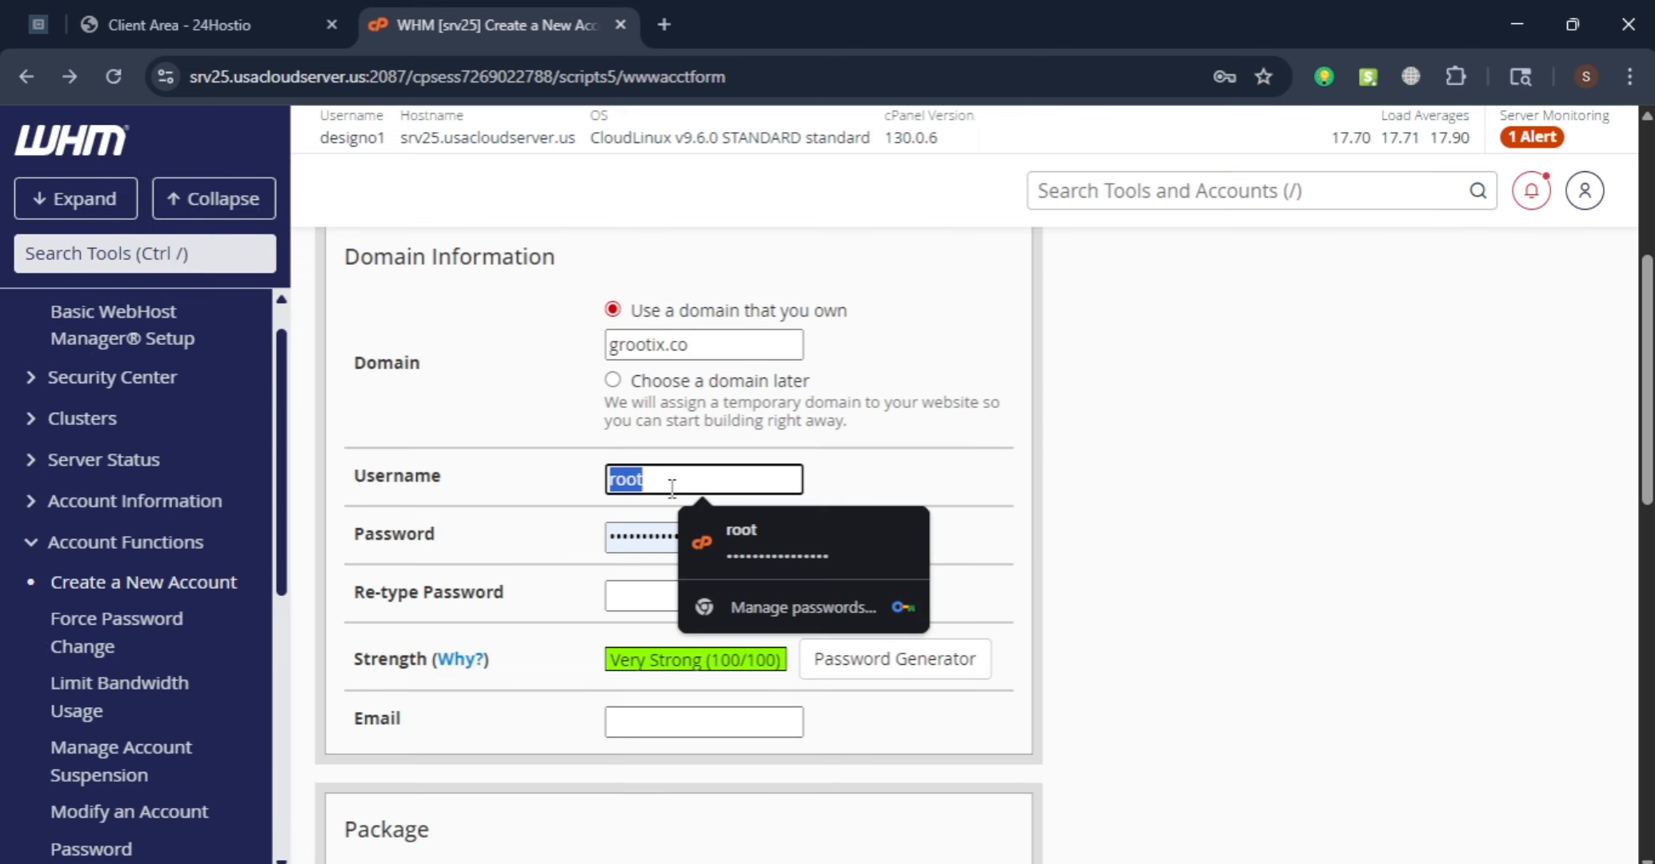
pyautogui.write('gr')
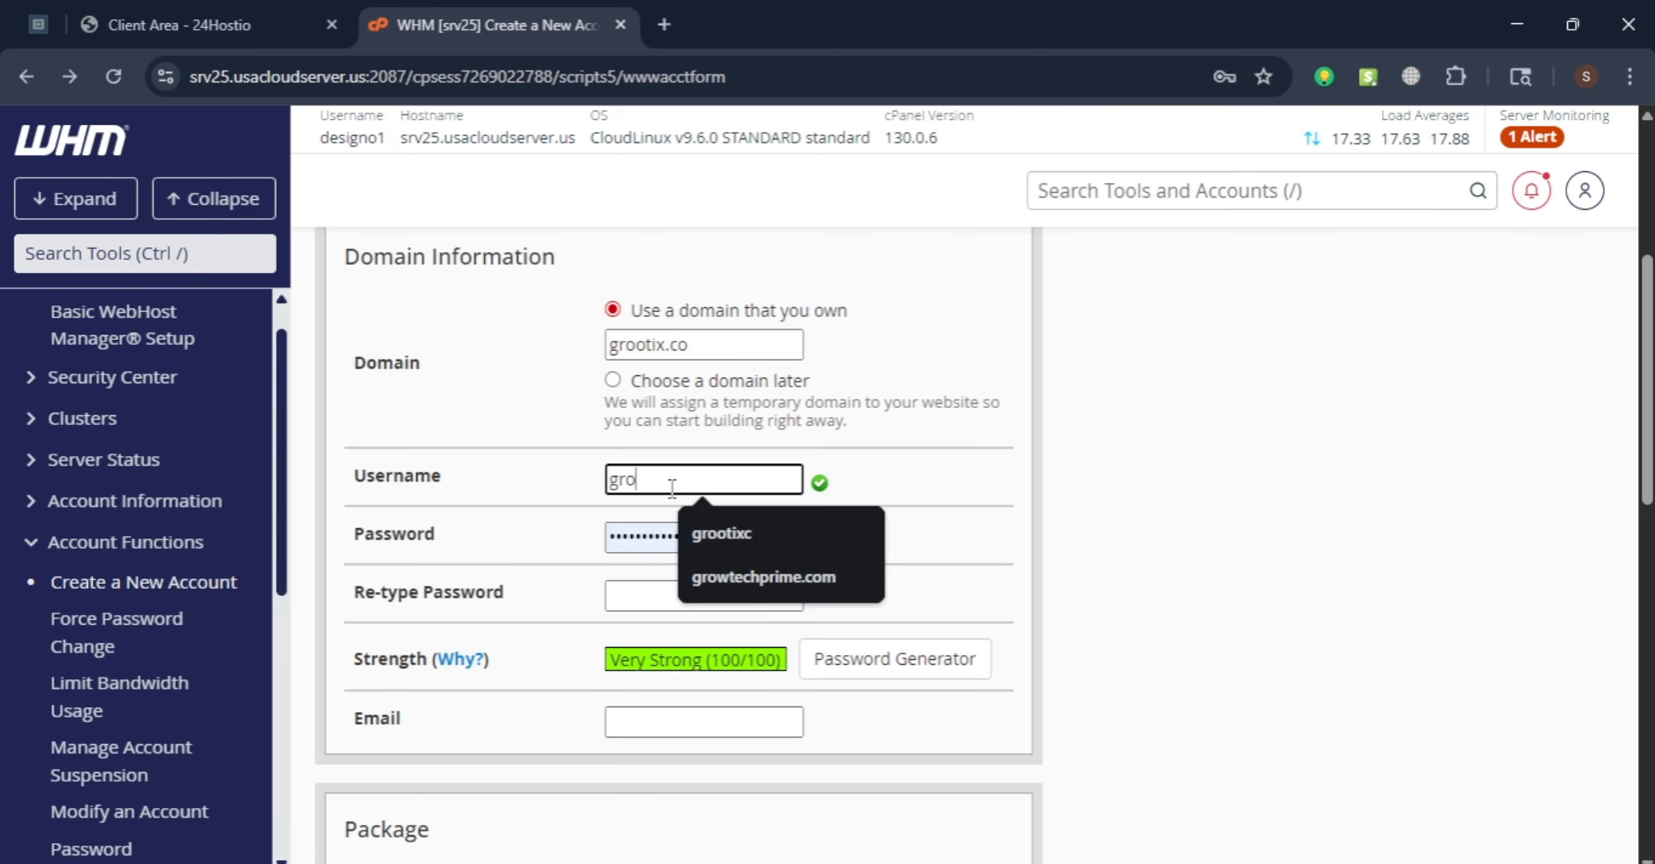
pyautogui.click(1187, 490)
# Try to create the account with the re-typed password left blank, and dismiss the validation error
pyautogui.scroll(-10, 1187, 490)
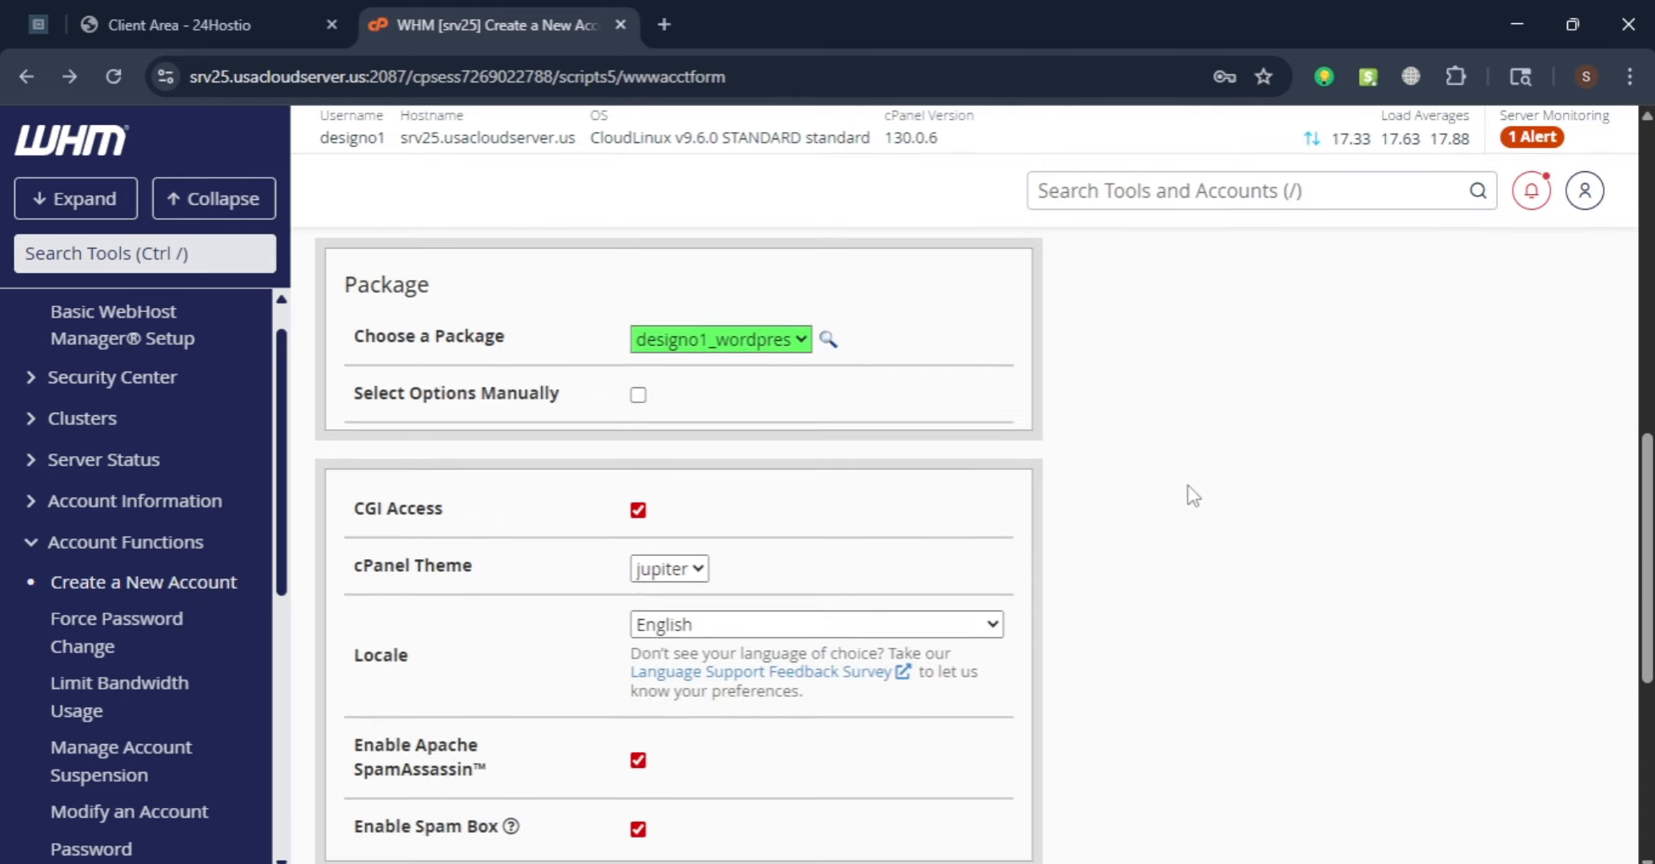
pyautogui.click(362, 606)
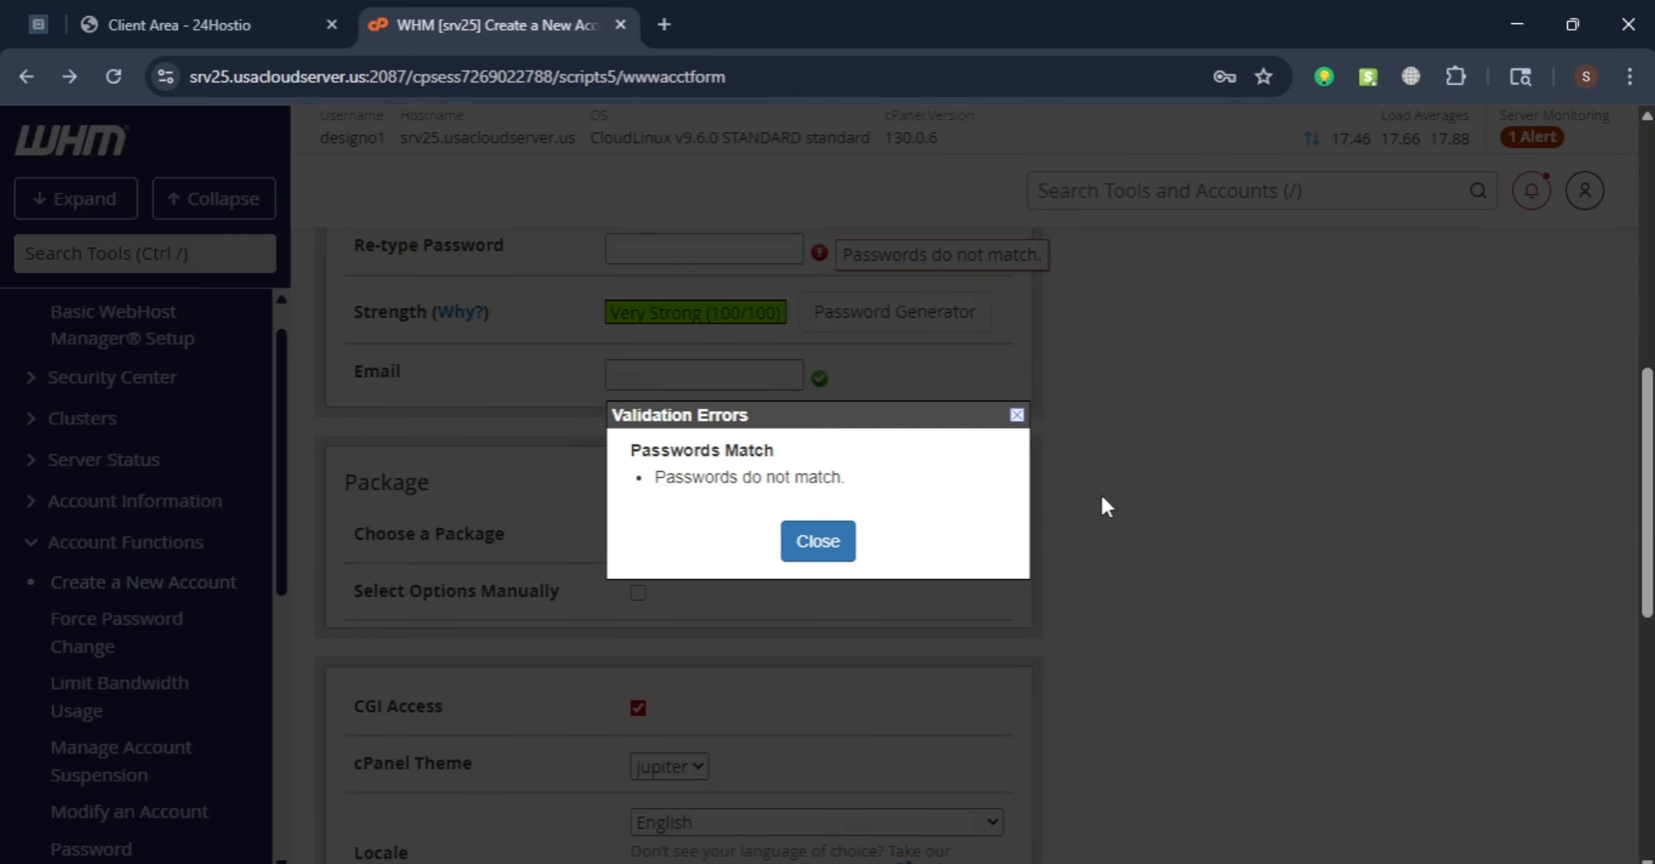
pyautogui.click(1010, 417)
# Replace the new account's password and enter it again in the confirmation field
pyautogui.click(685, 502)
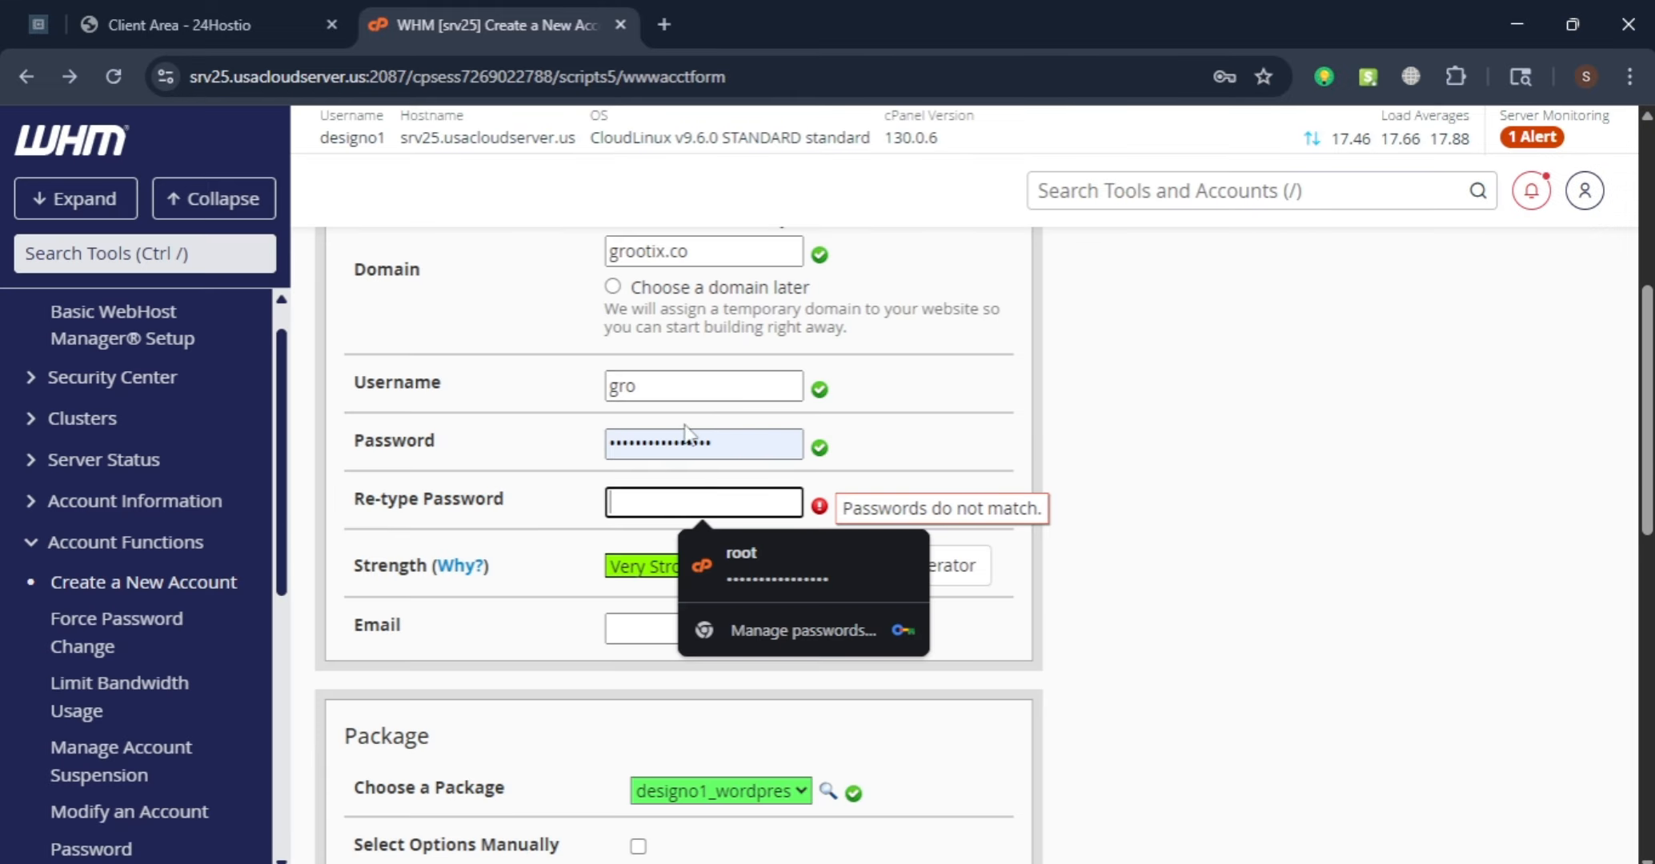
pyautogui.doubleClick(693, 432)
pyautogui.write('••••••••')
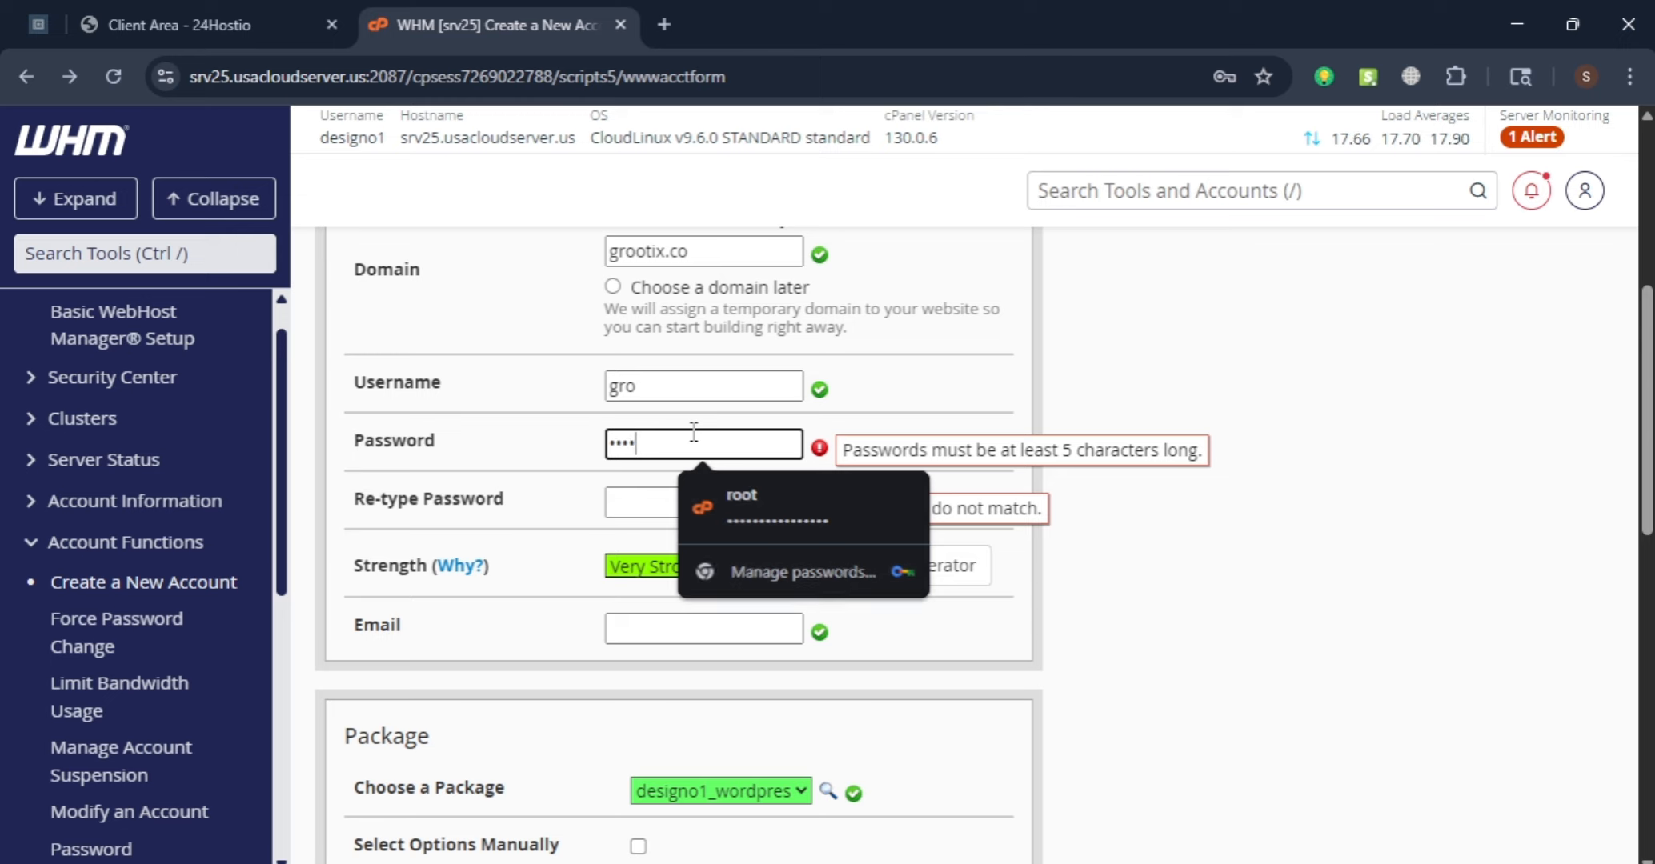
pyautogui.write('••••')
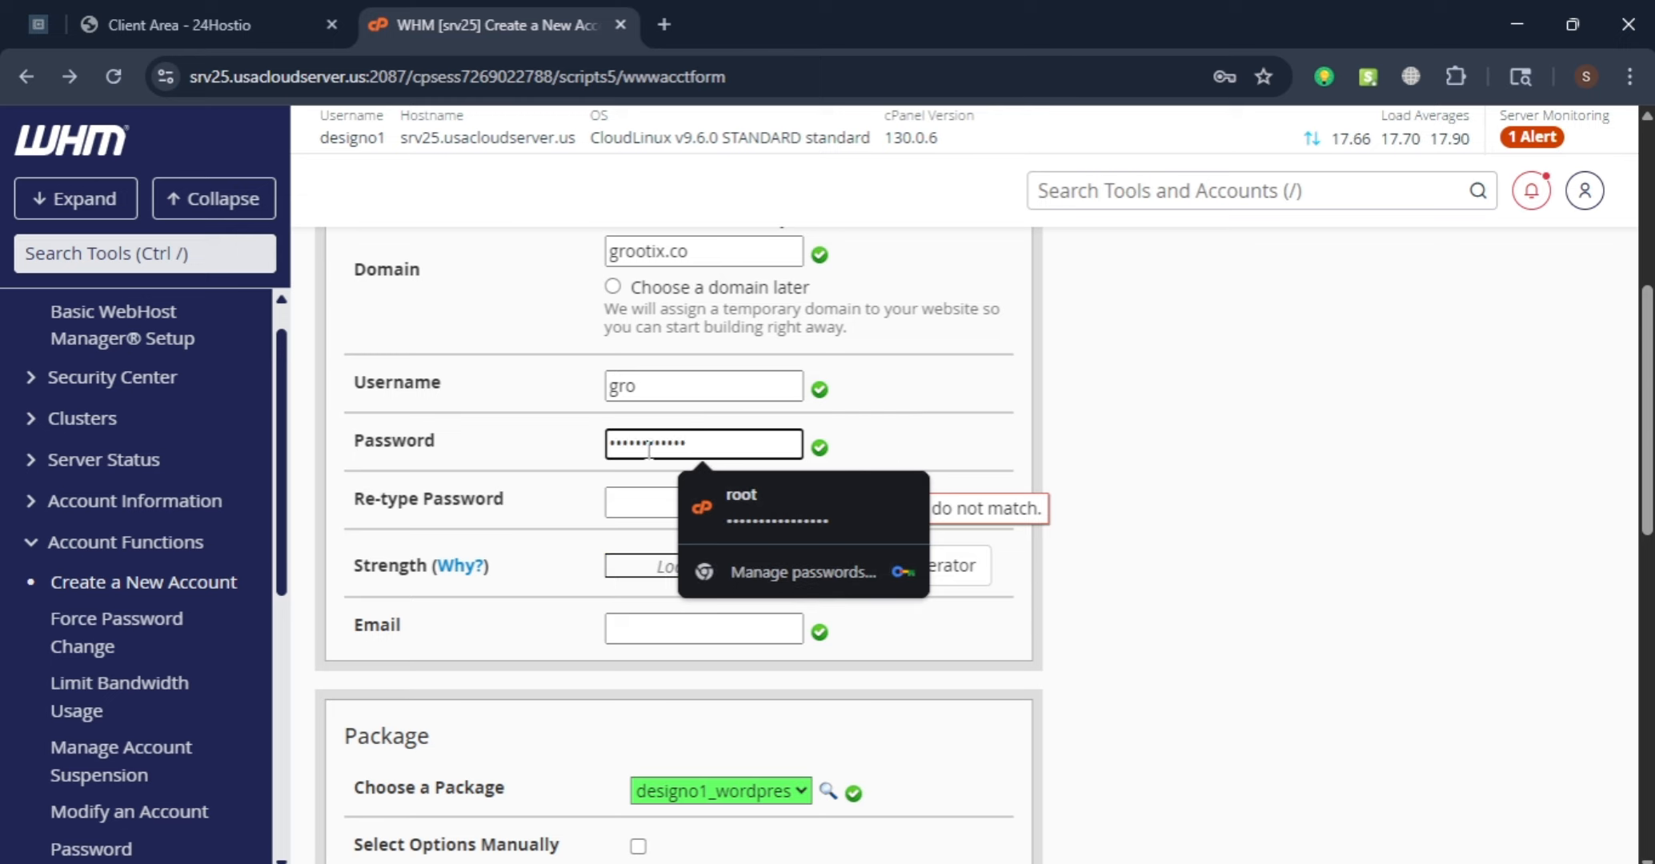
pyautogui.click(653, 502)
pyautogui.write('••••••••••••')
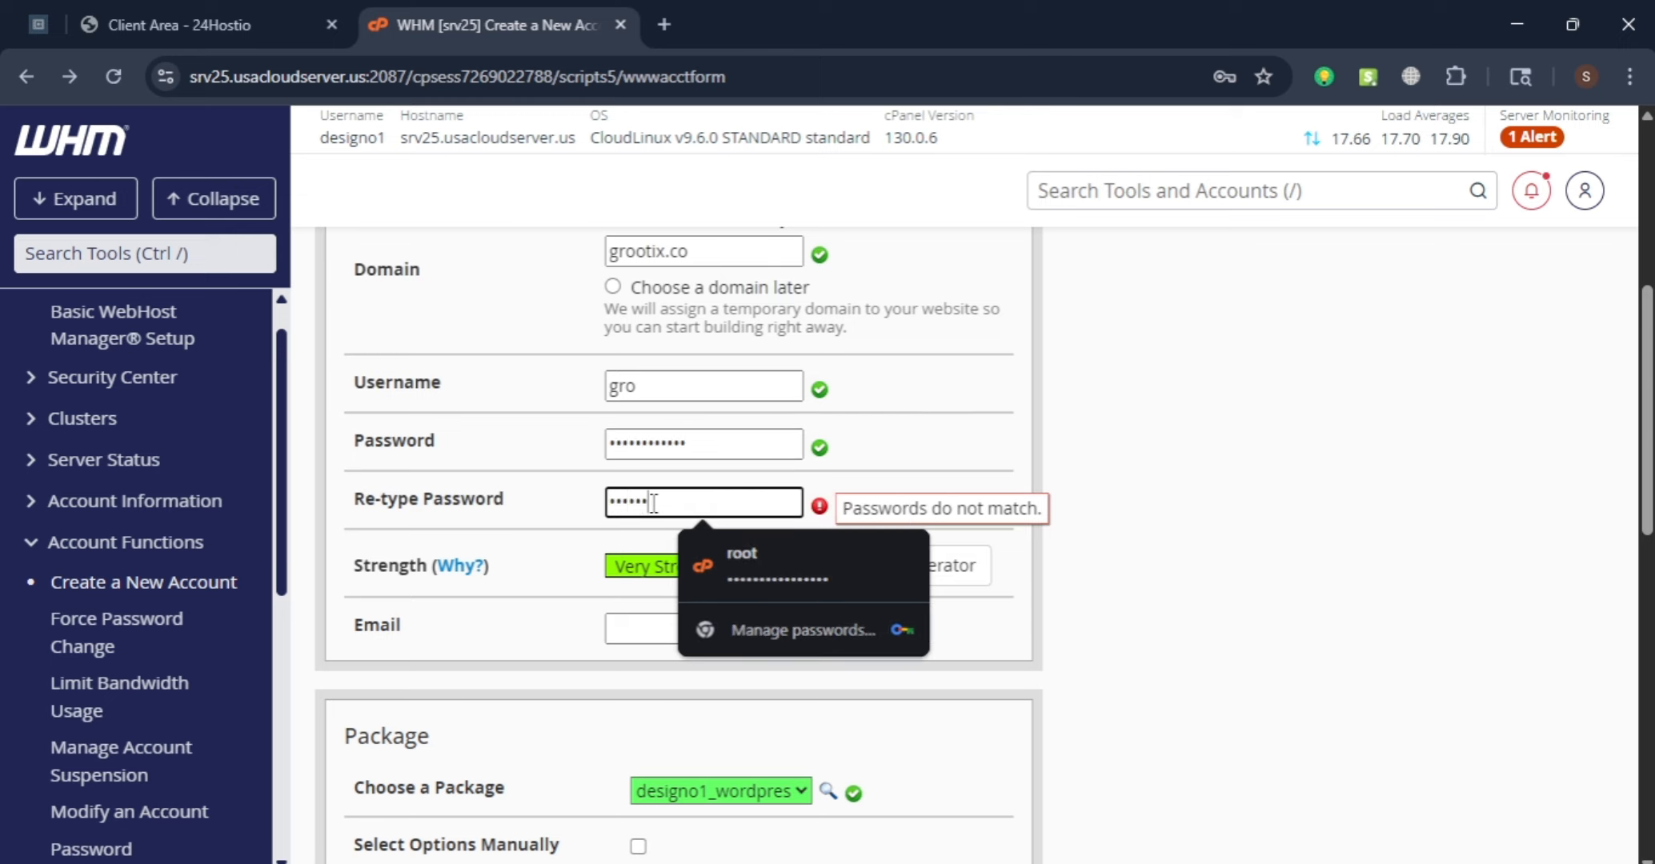
# Create the grootix.co account and decline the browser's offer to save its password
pyautogui.scroll(-10, 653, 503)
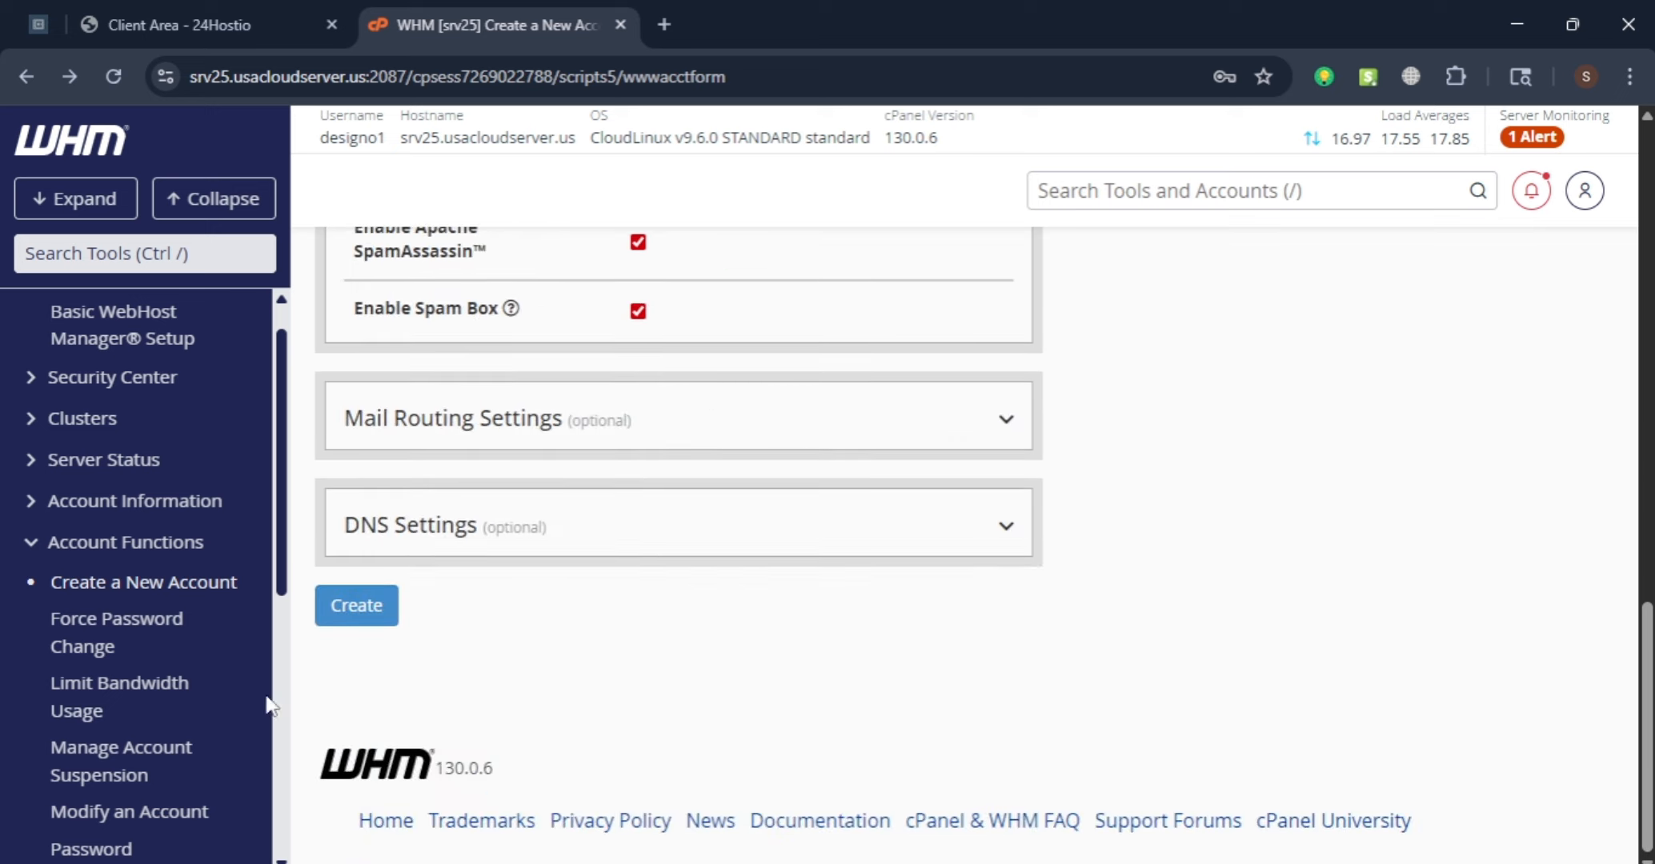
pyautogui.click(352, 612)
pyautogui.scroll(9, 1055, 586)
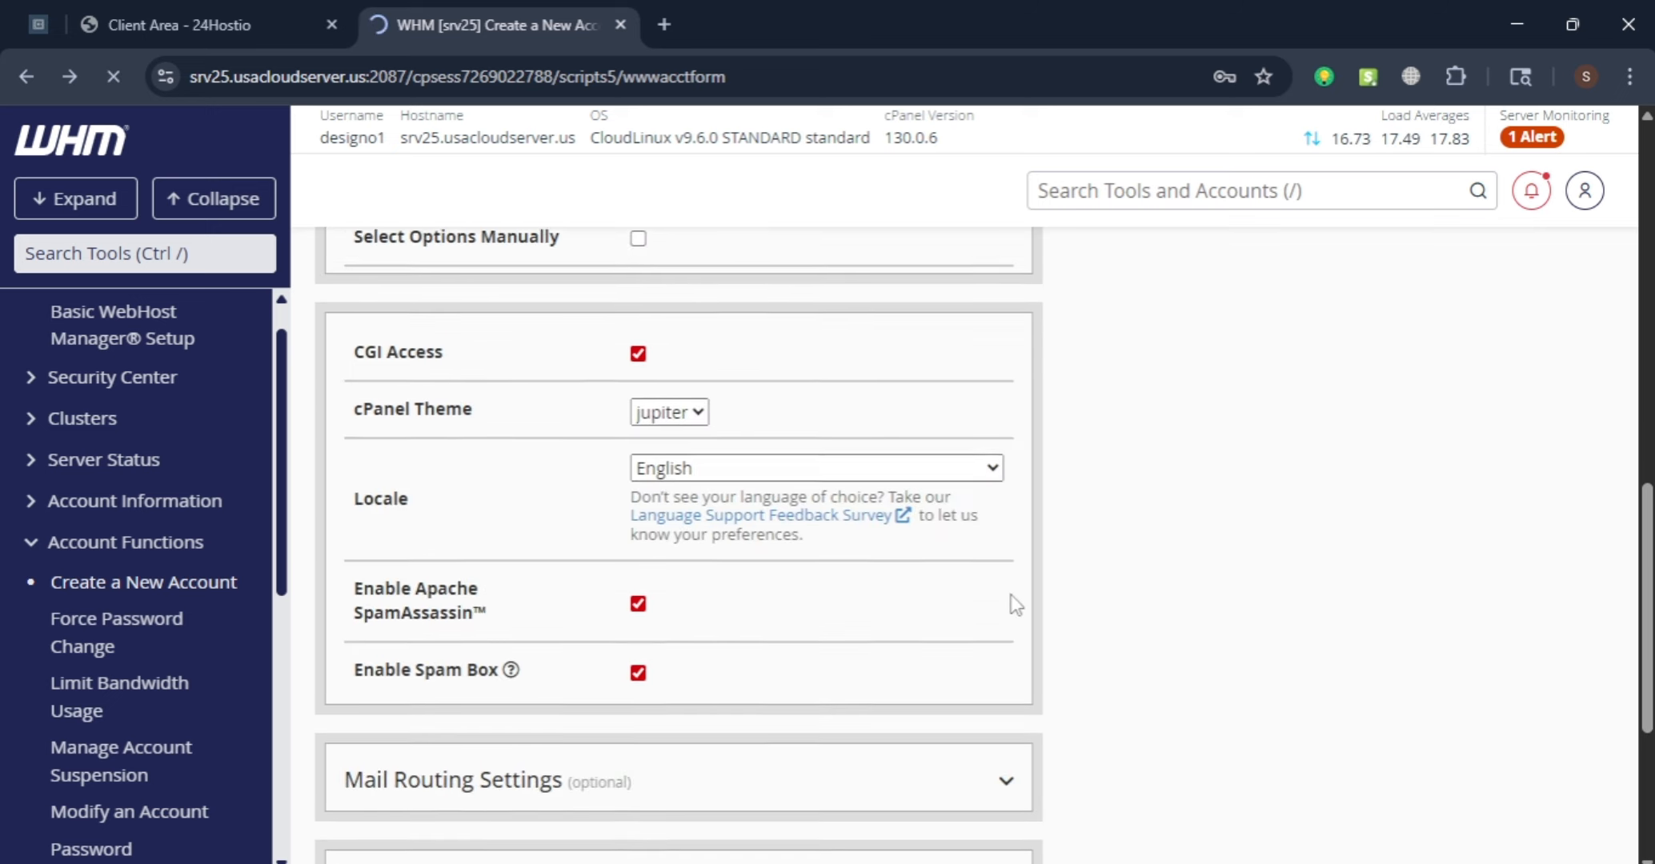
pyautogui.scroll(8, 1151, 550)
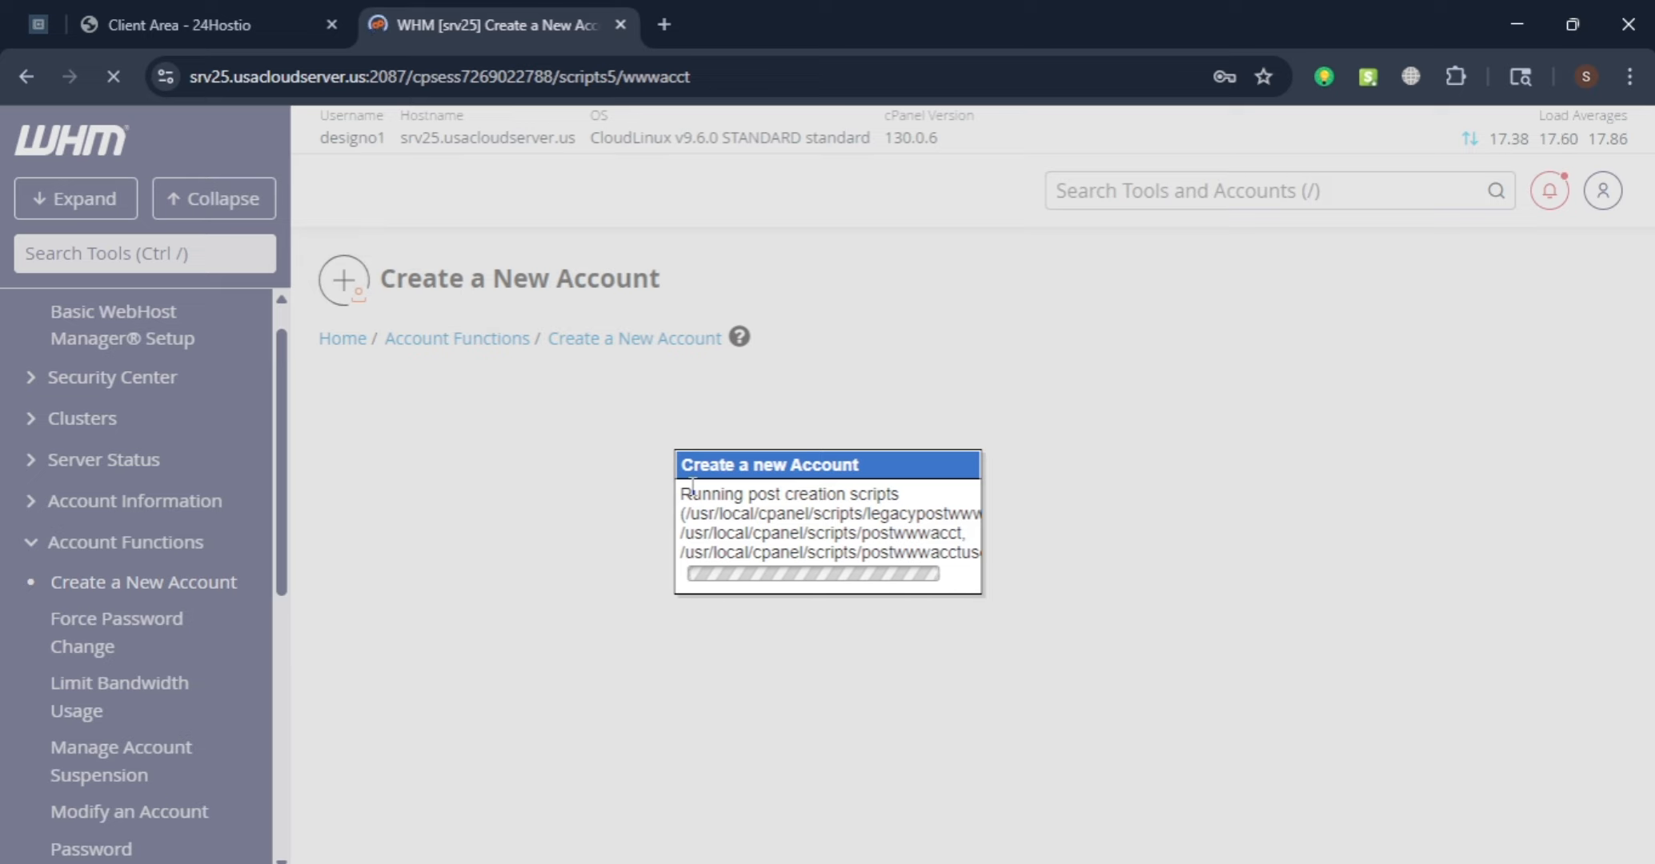
pyautogui.moveTo(677, 491); pyautogui.dragTo(986, 574)
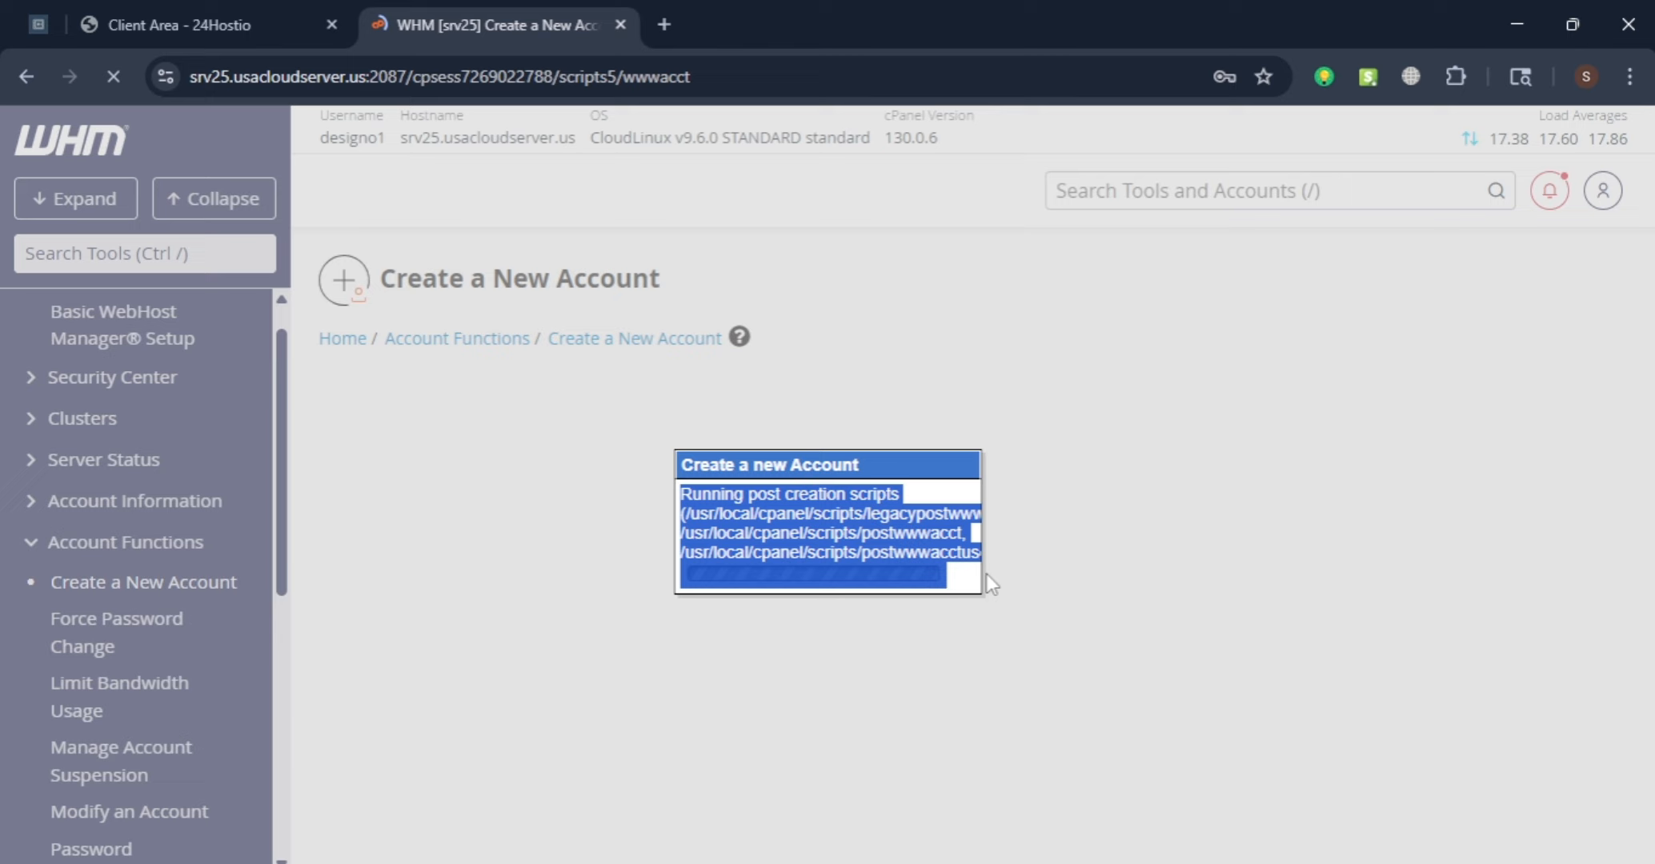
pyautogui.click(1094, 600)
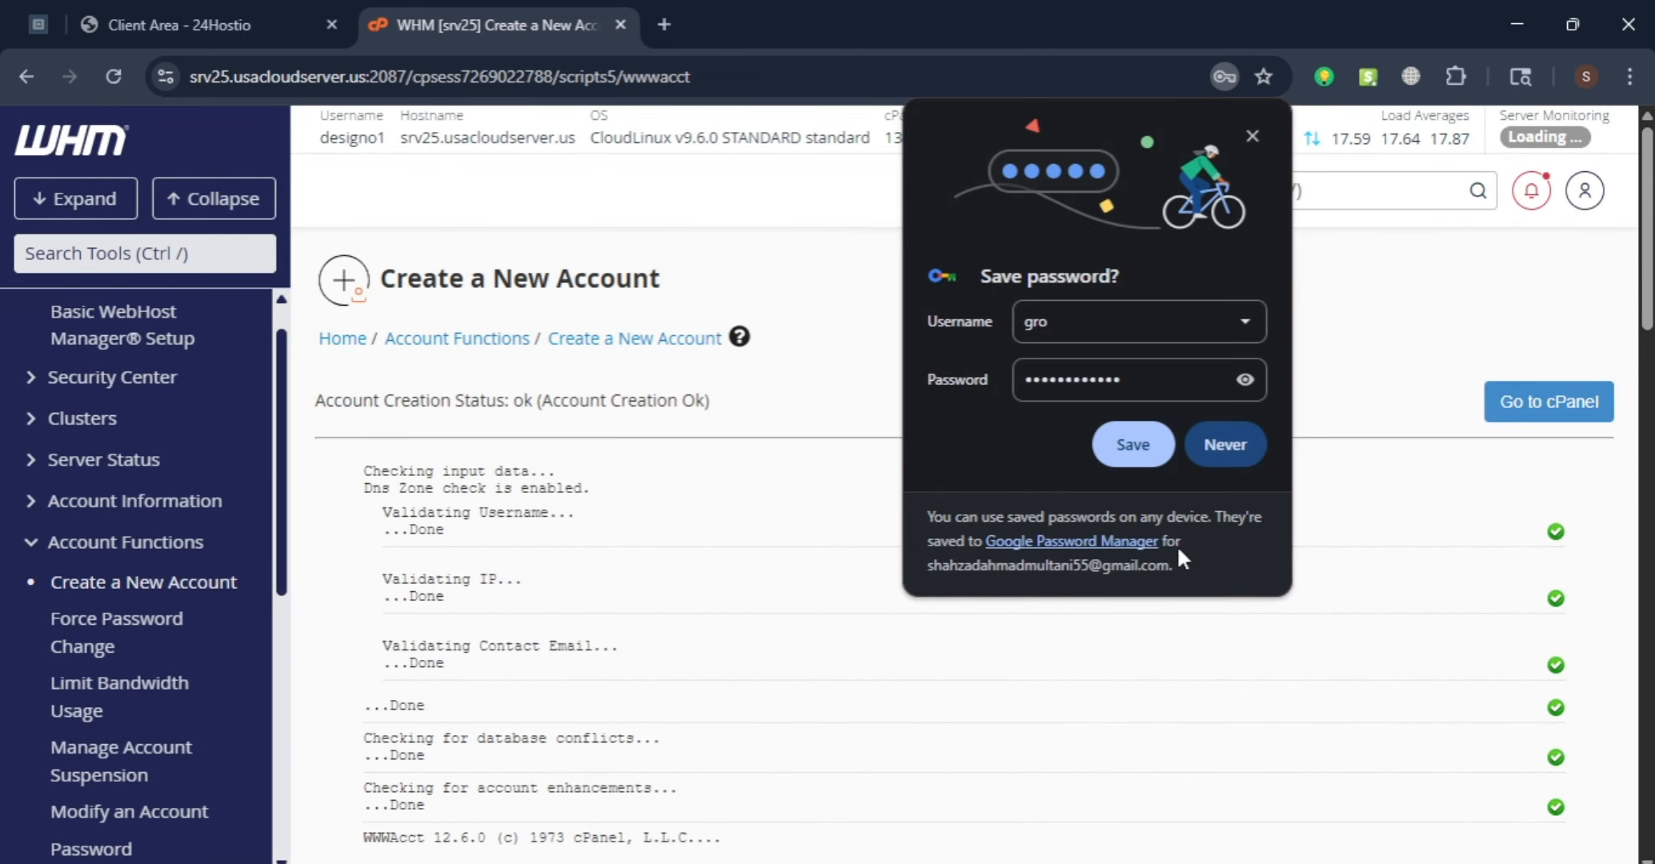
pyautogui.click(1240, 429)
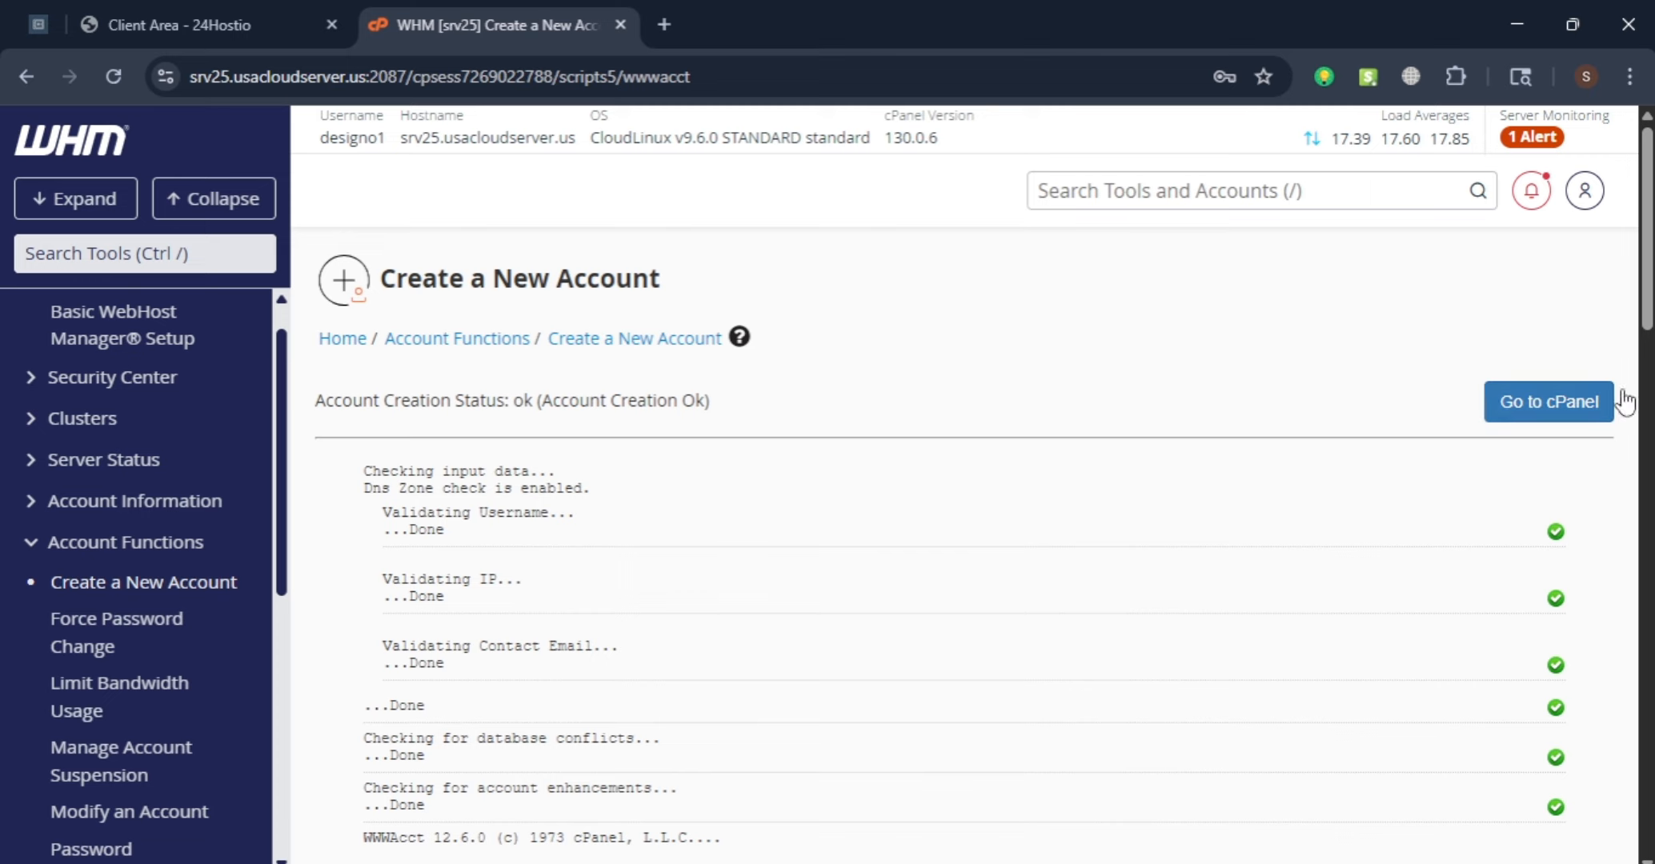
# Search the WHM tools for list, open List Accounts, and dismiss the WhatsApp notification
pyautogui.click(1555, 408)
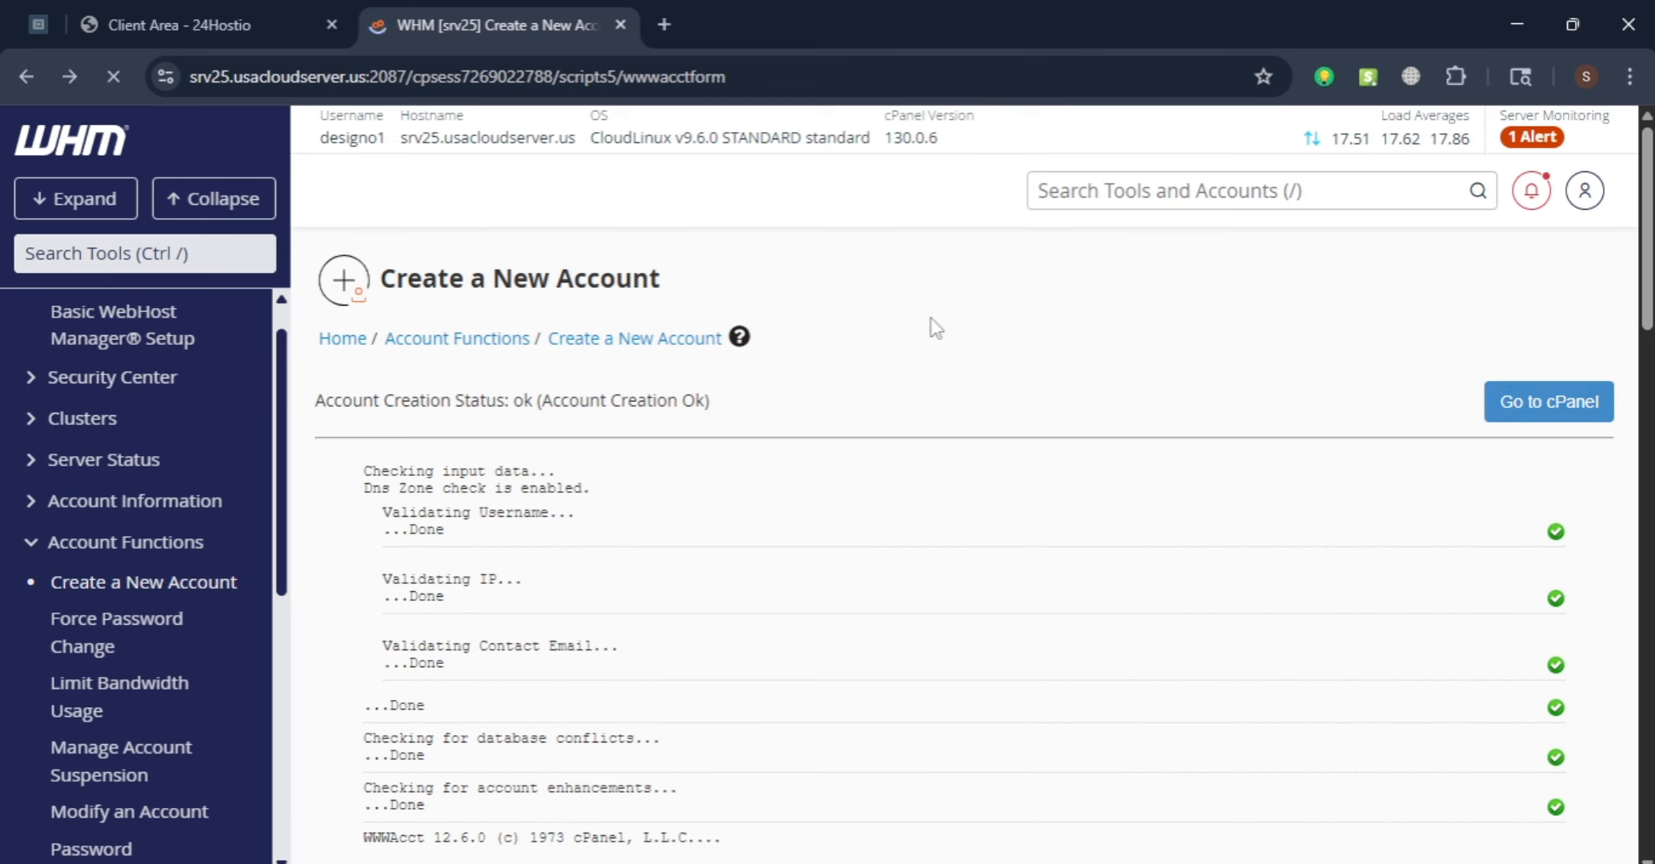
pyautogui.click(1253, 191)
pyautogui.write('list')
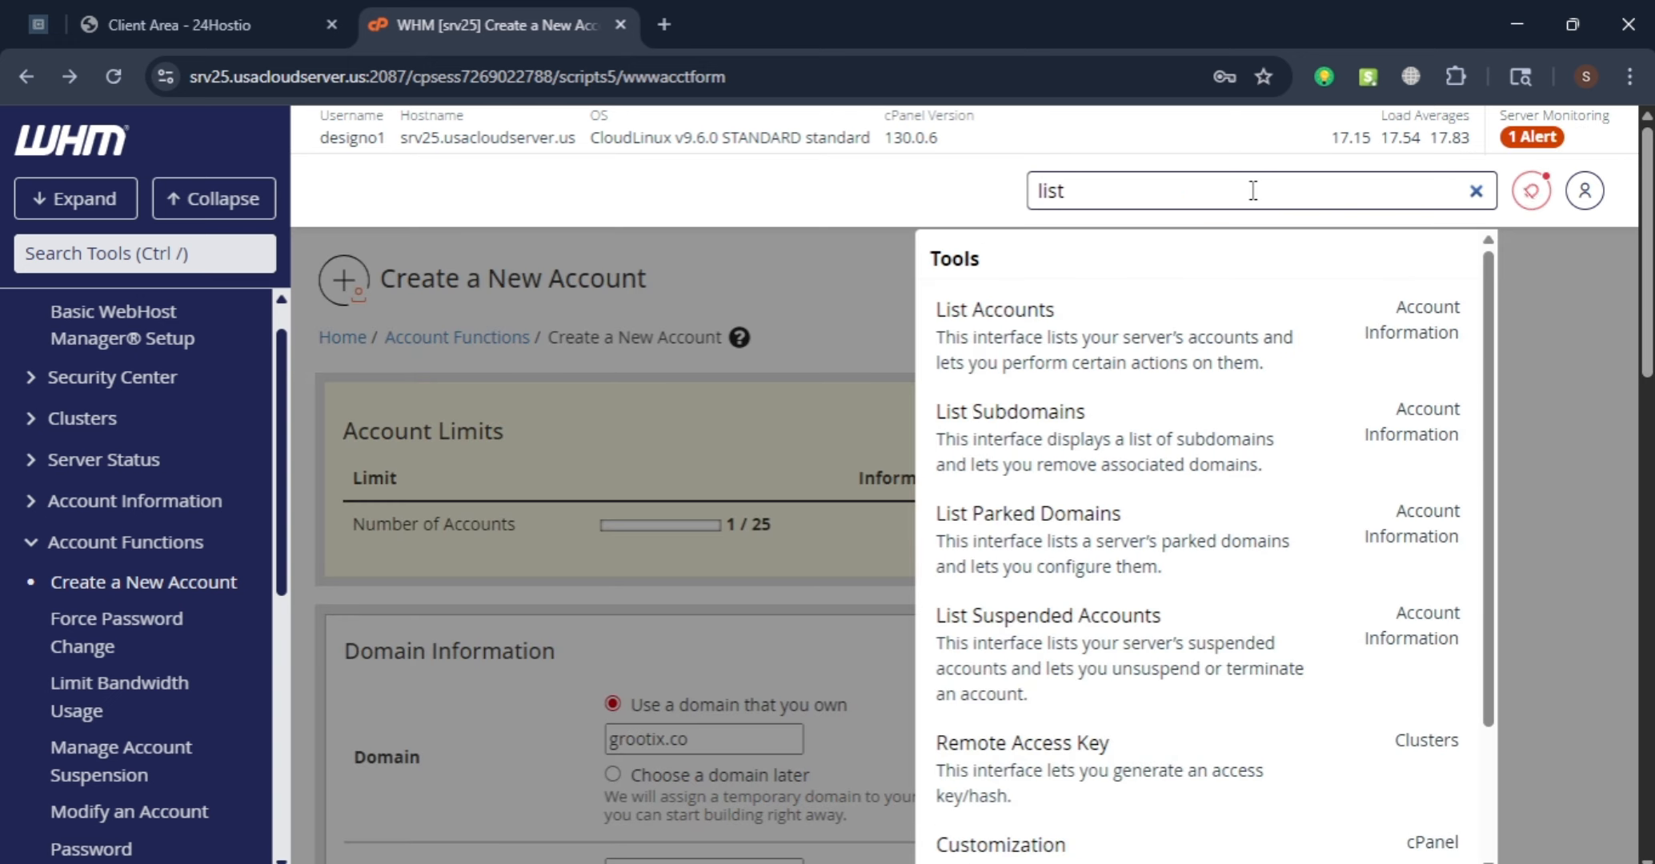
pyautogui.click(927, 312)
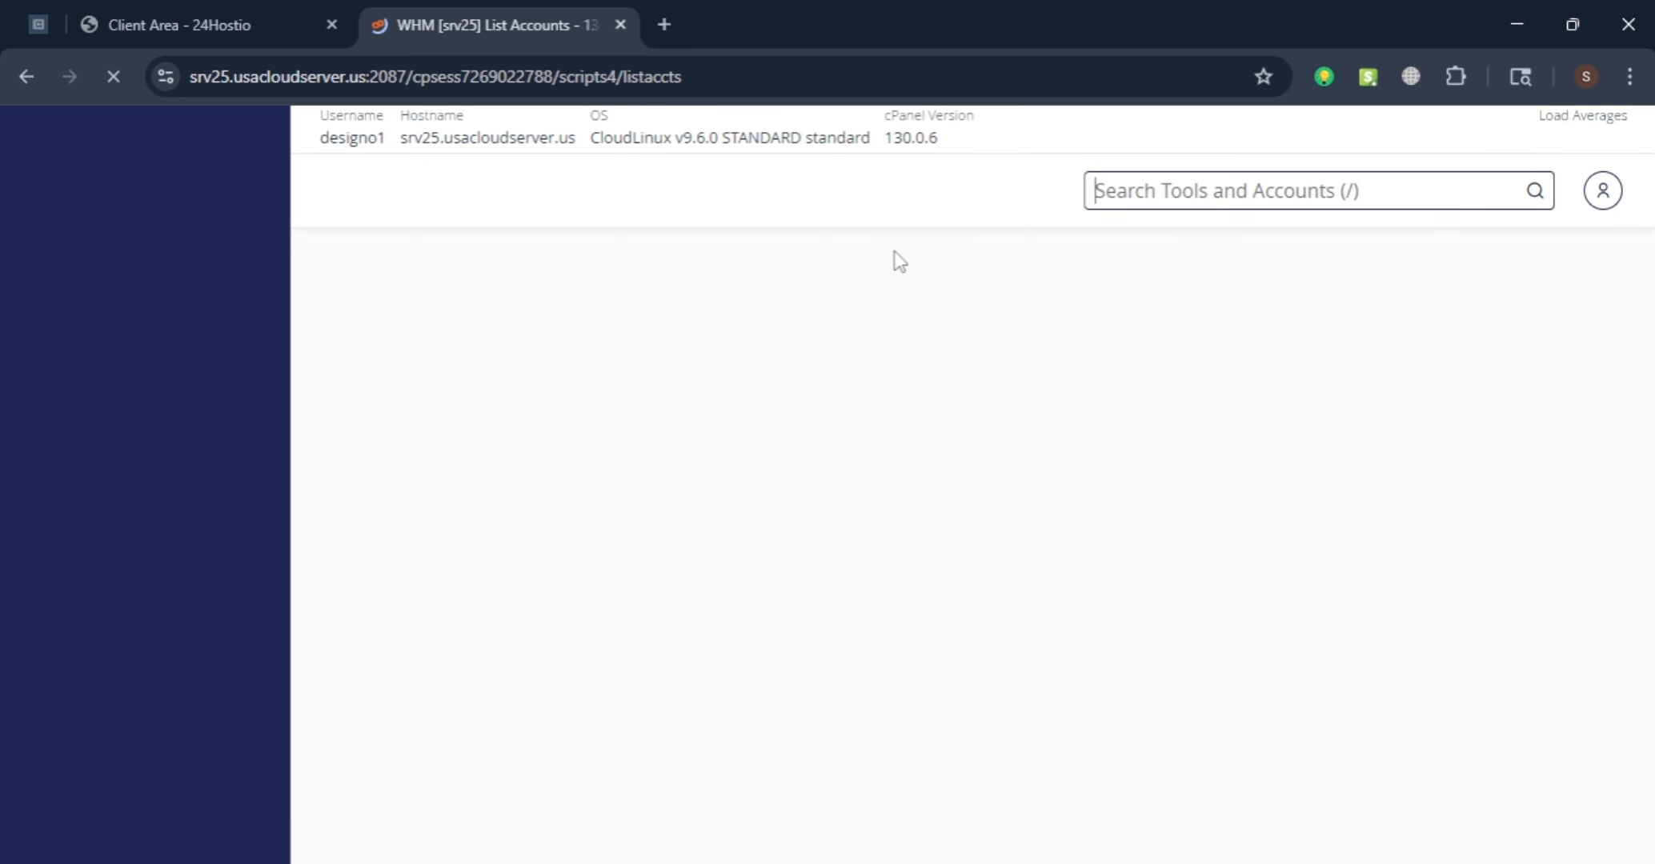
pyautogui.scroll(-3, 798, 462)
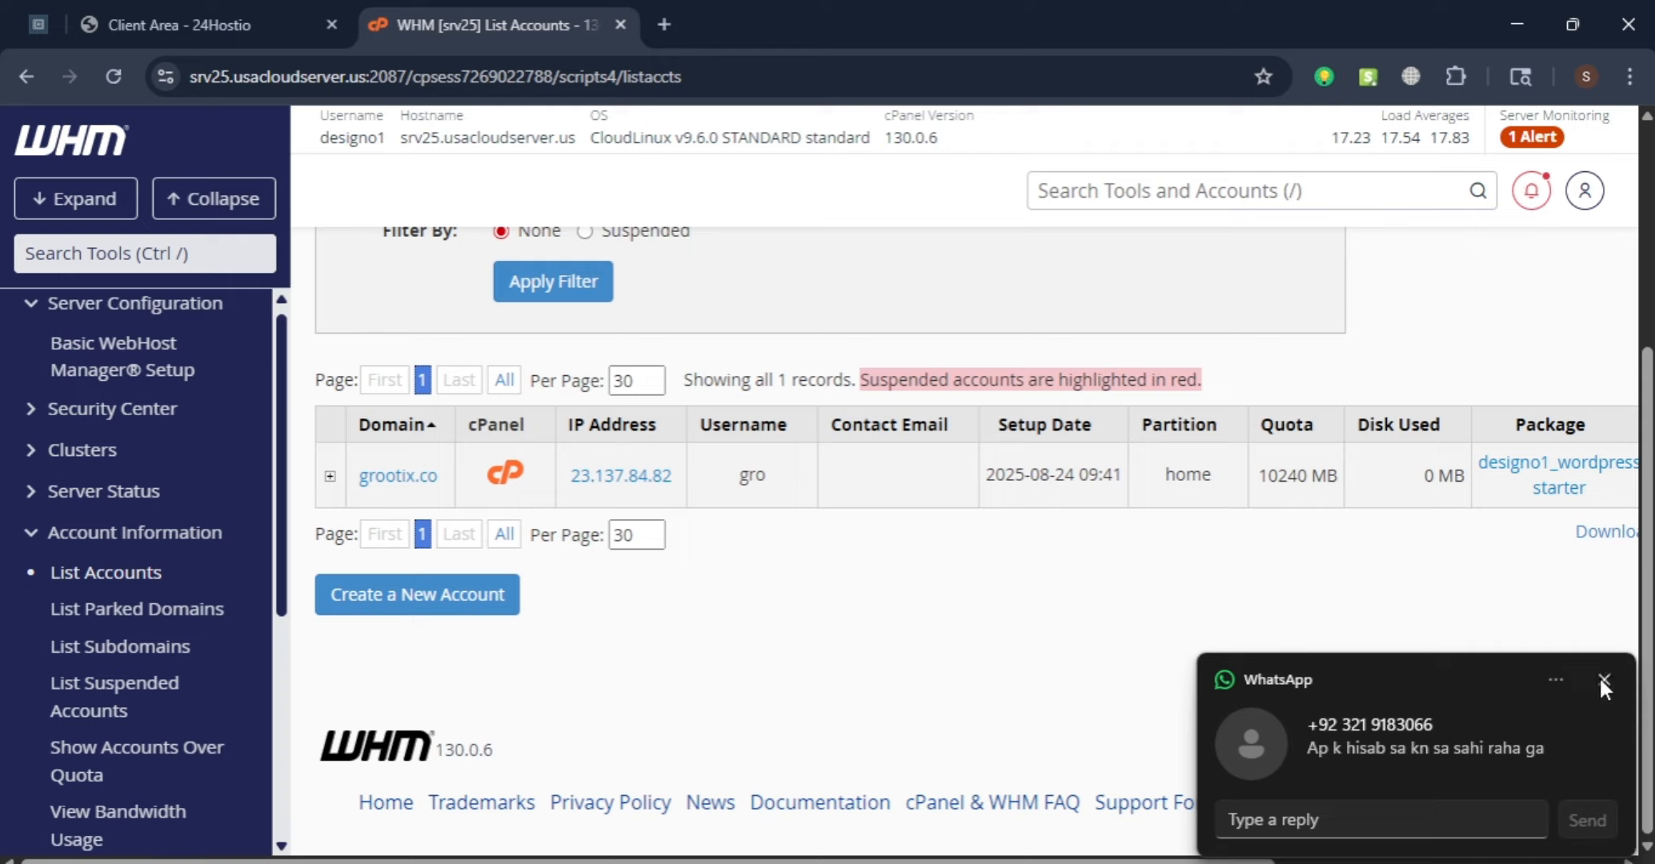
pyautogui.click(1603, 681)
pyautogui.scroll(1, 847, 475)
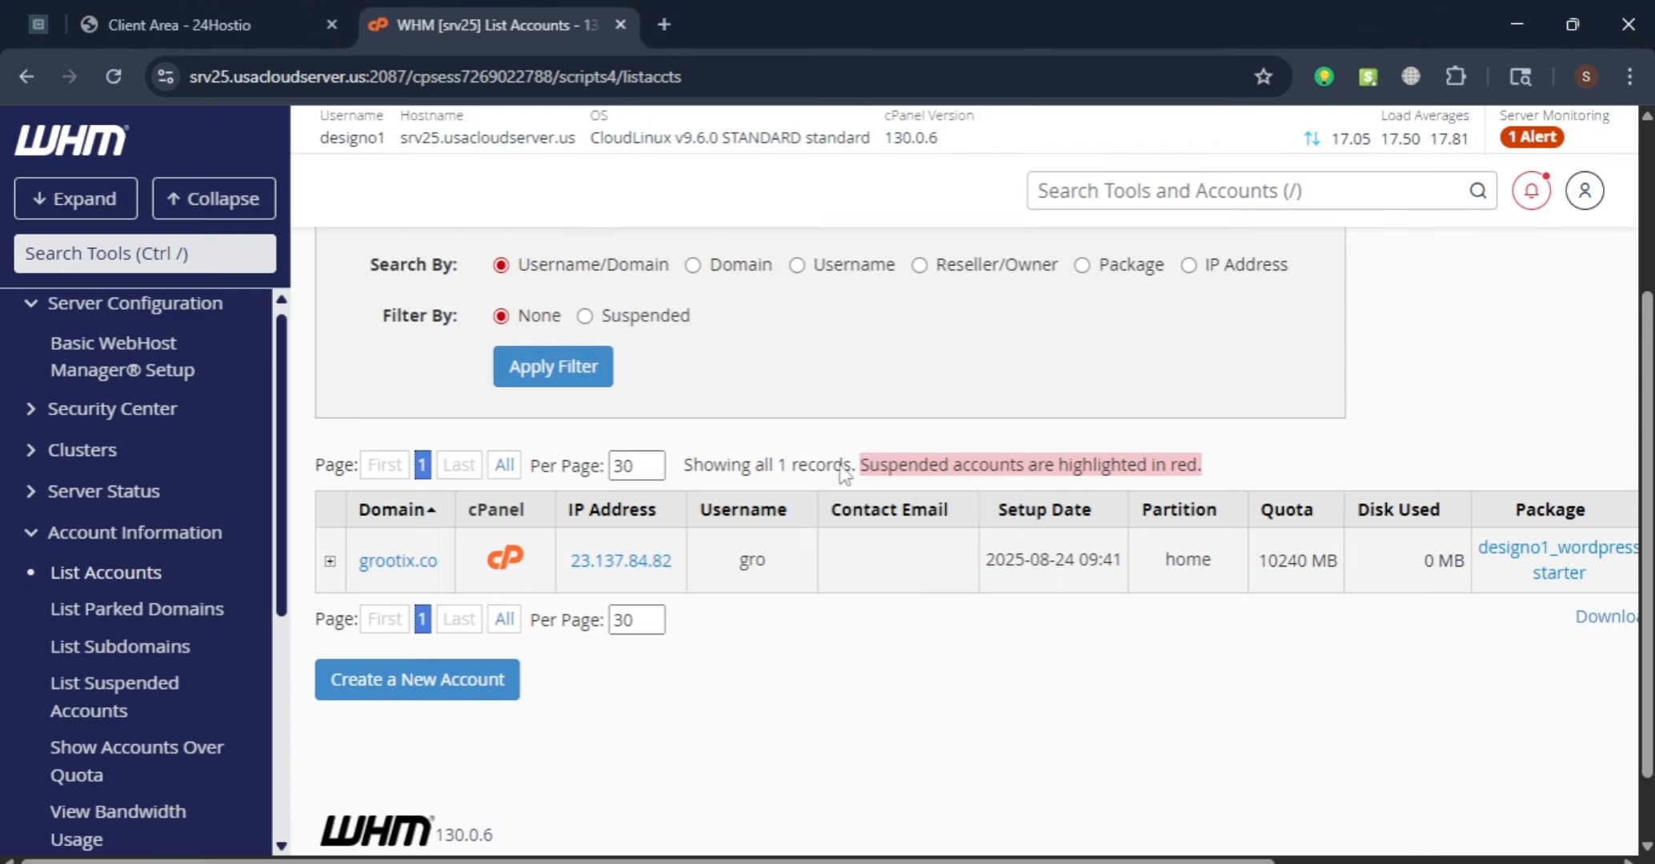
# Open the cPanel of the grootix.co account from the account list
pyautogui.click(502, 570)
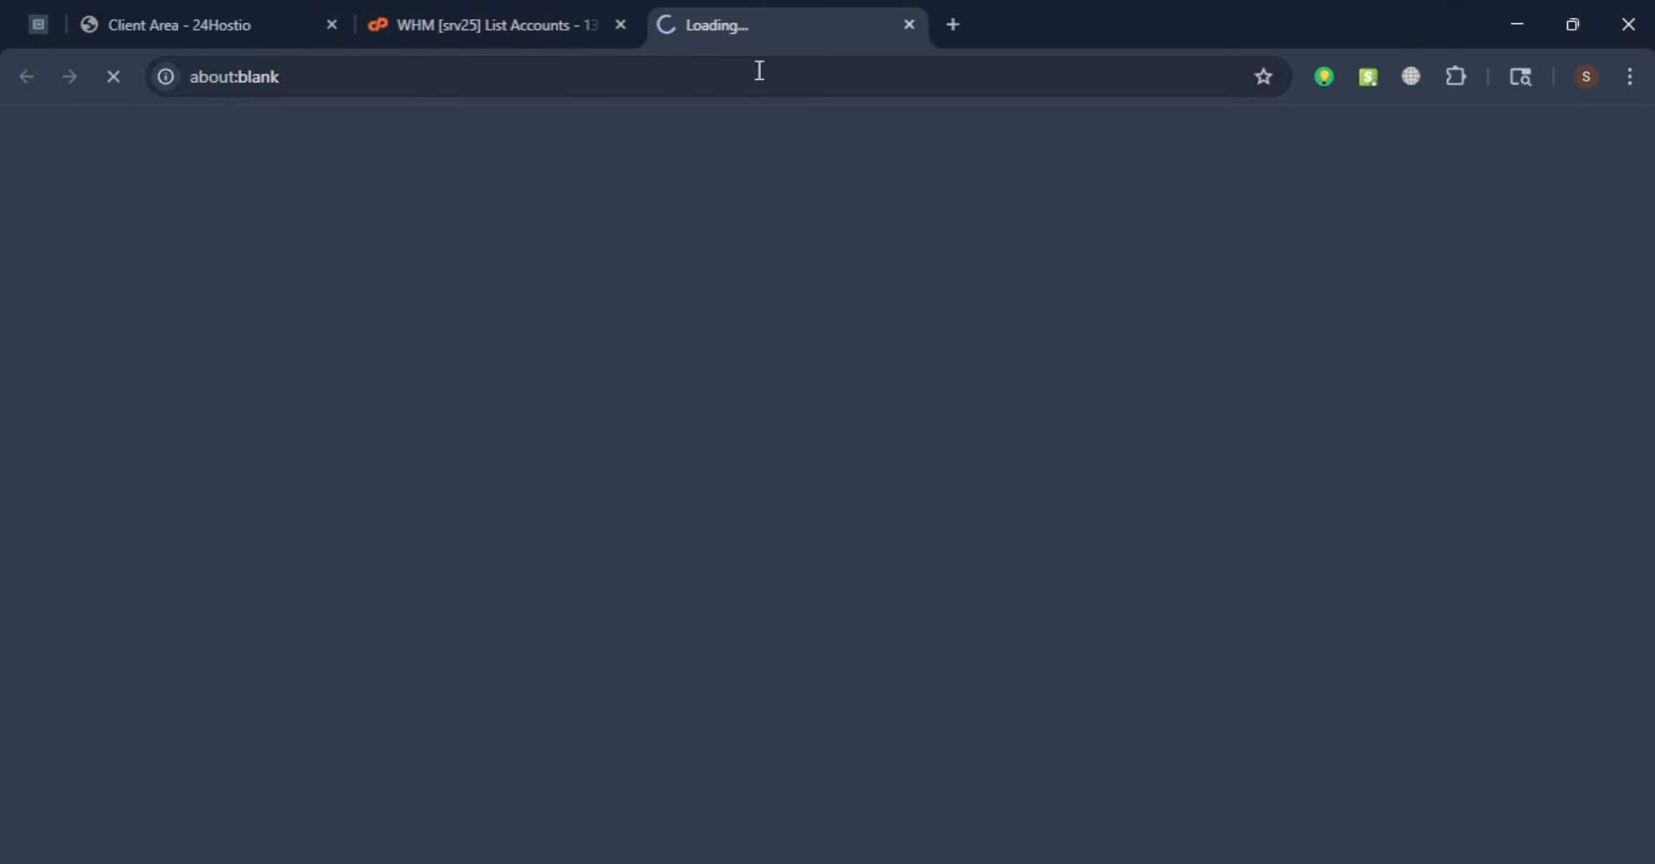
pyautogui.click(560, 16)
pyautogui.click(779, 16)
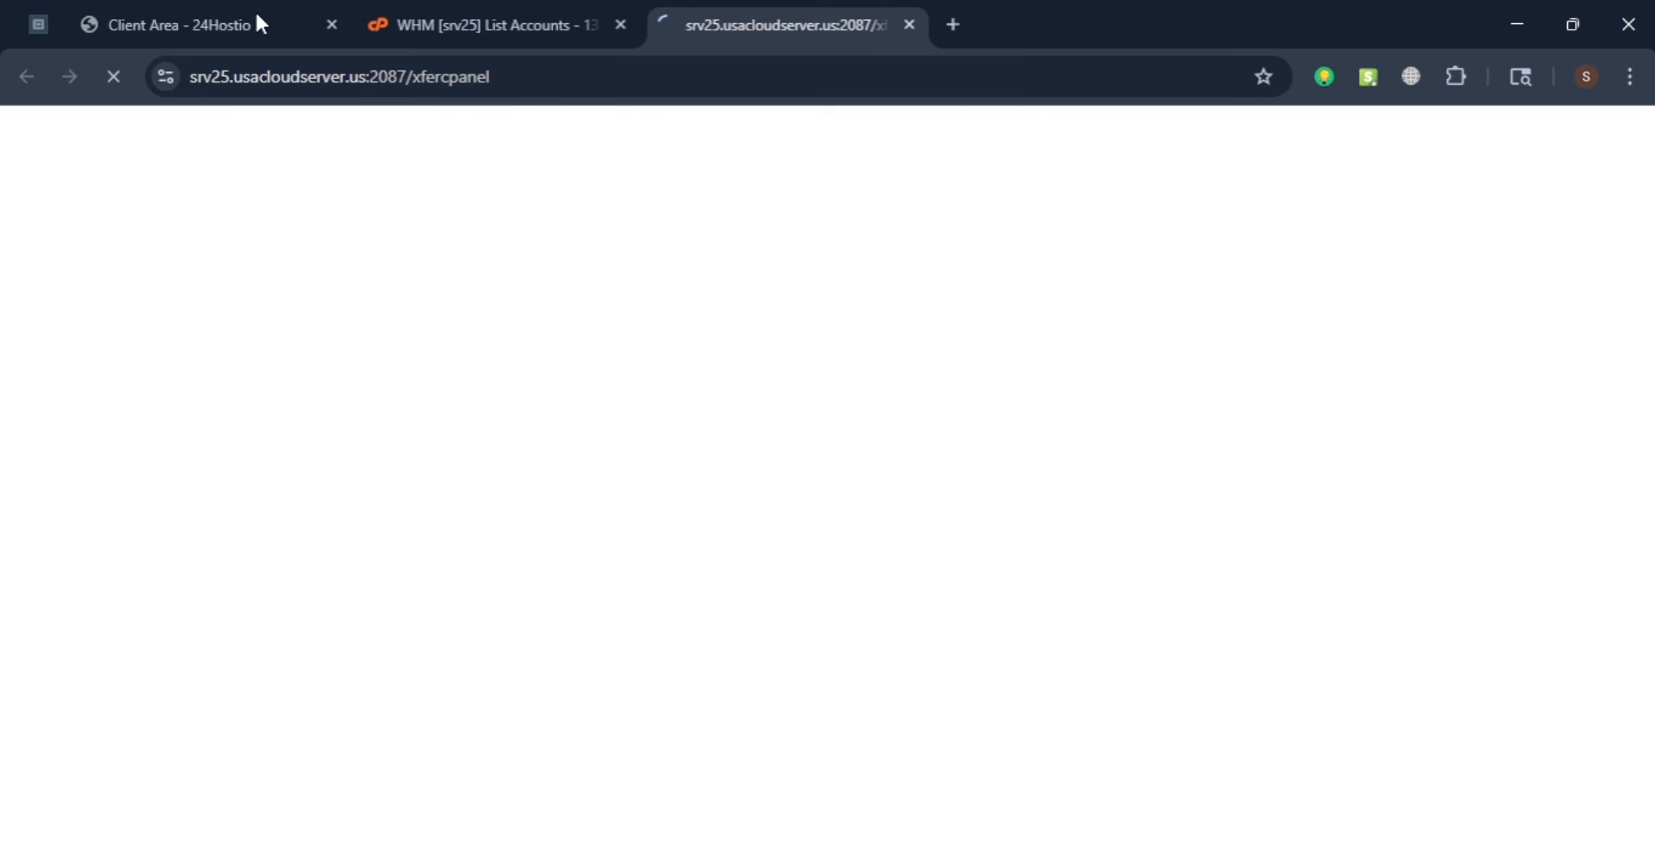
pyautogui.click(499, 32)
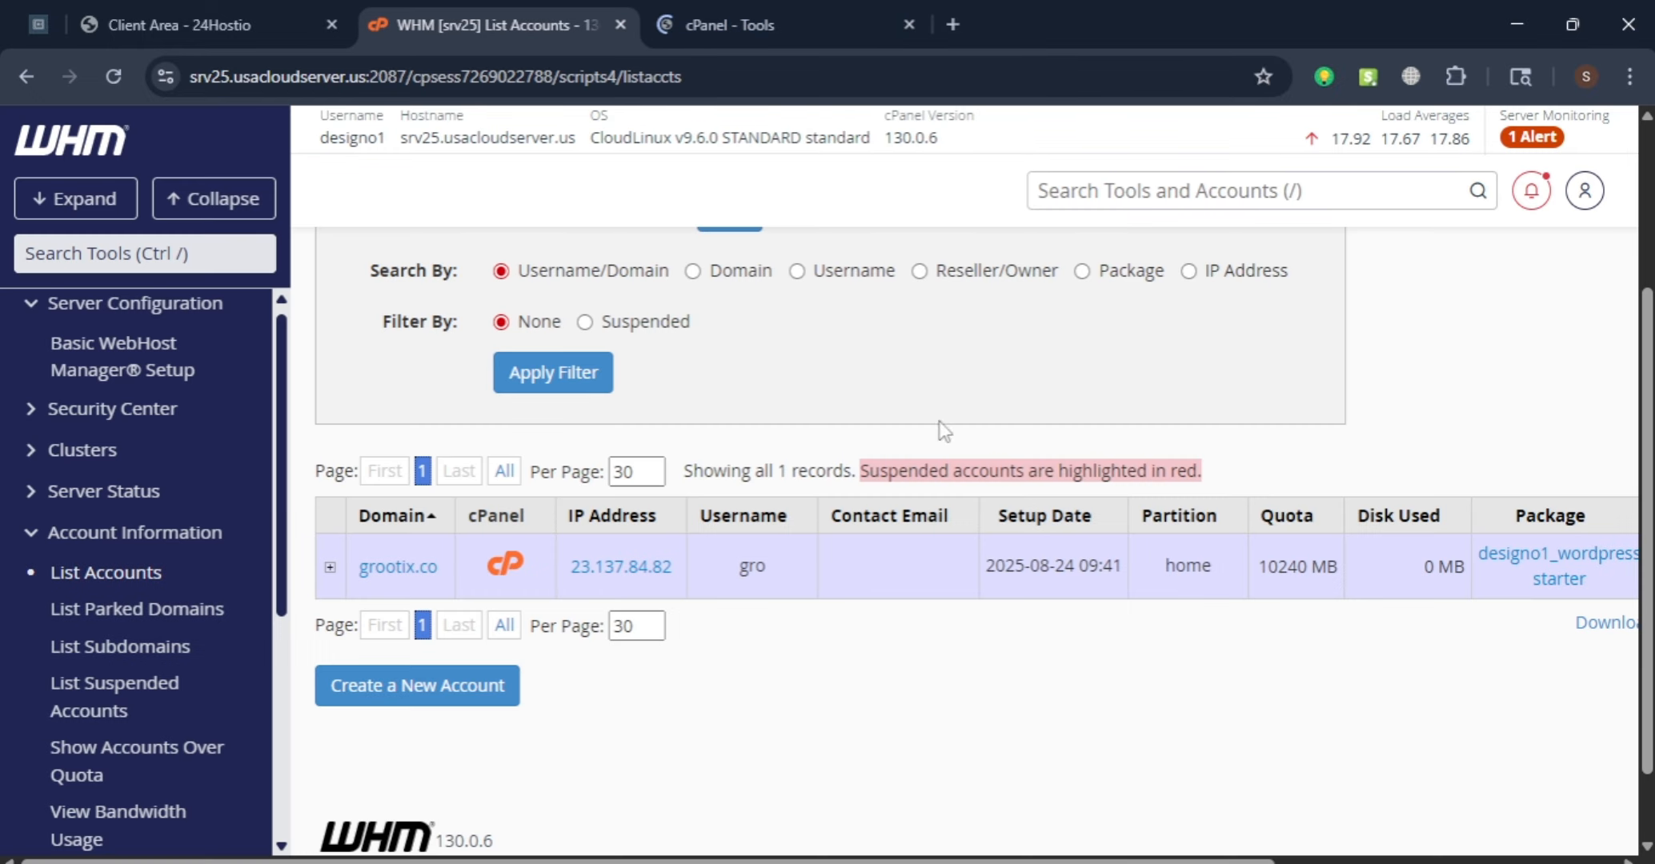
pyautogui.scroll(3, 719, 575)
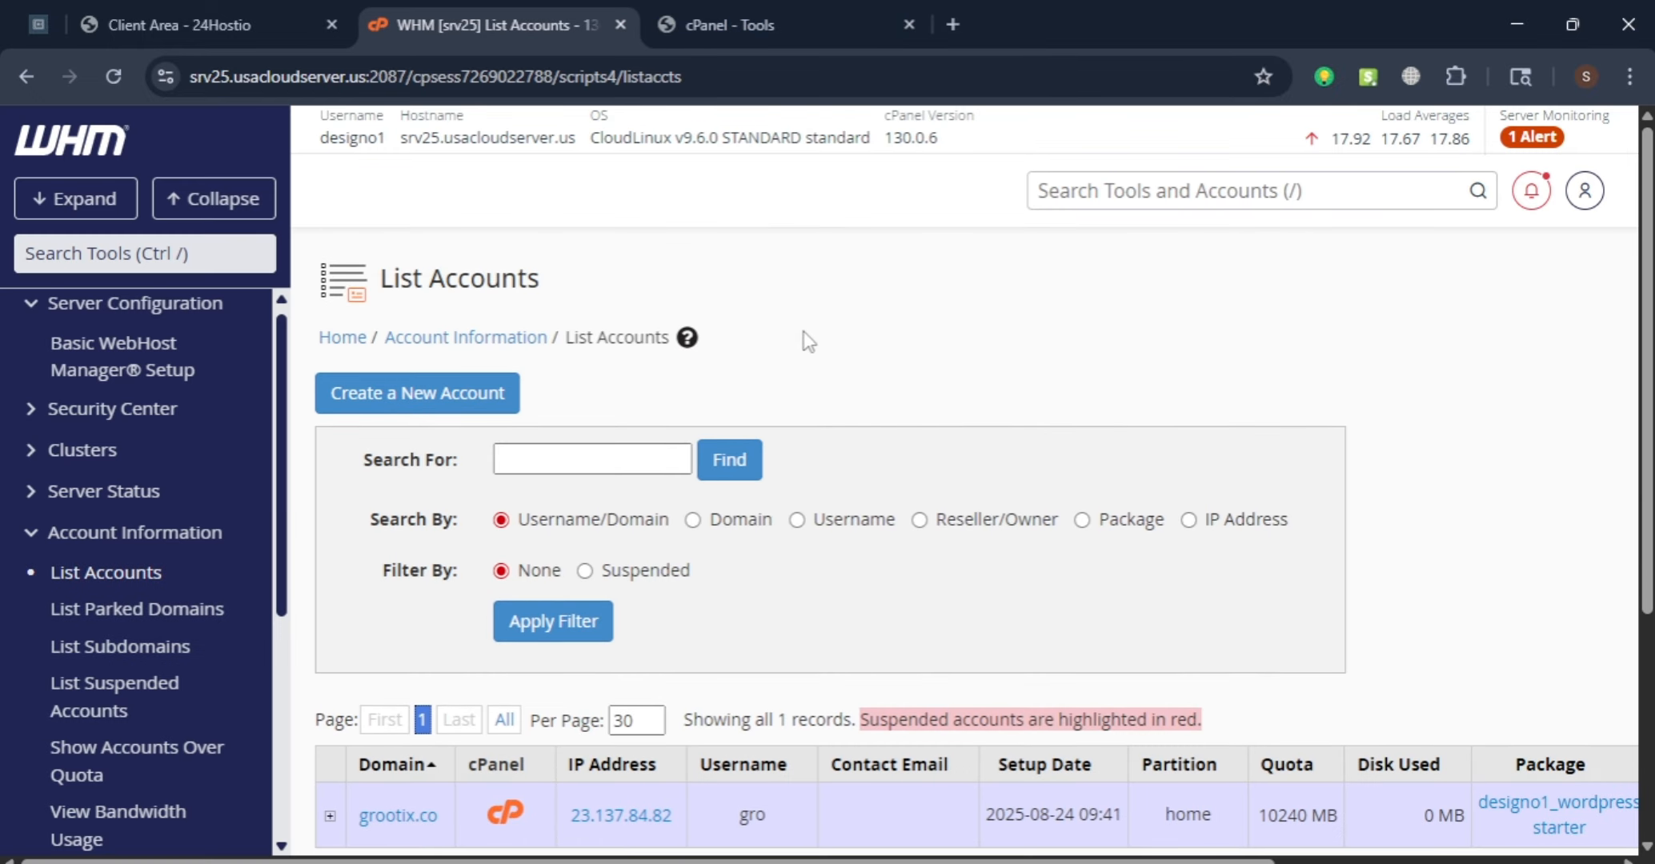
pyautogui.moveTo(383, 279); pyautogui.dragTo(617, 293)
pyautogui.click(498, 270)
pyautogui.moveTo(486, 279); pyautogui.dragTo(676, 292)
pyautogui.click(604, 255)
# Switch to the grootix.co account's cPanel and close the SITEJET promotional banner
pyautogui.click(764, 22)
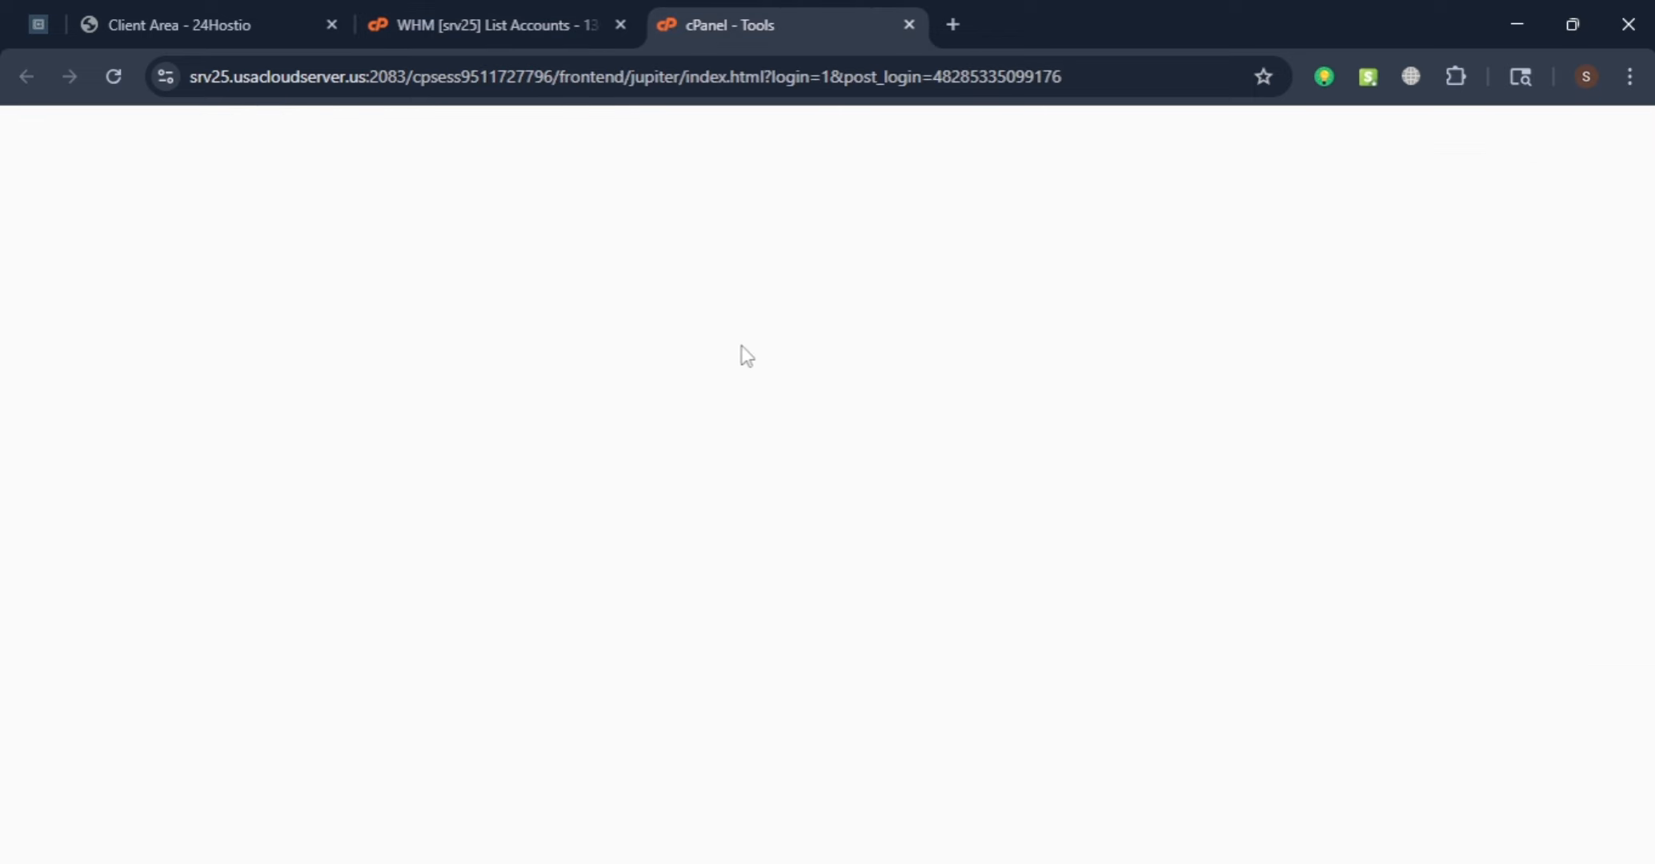
pyautogui.click(1273, 183)
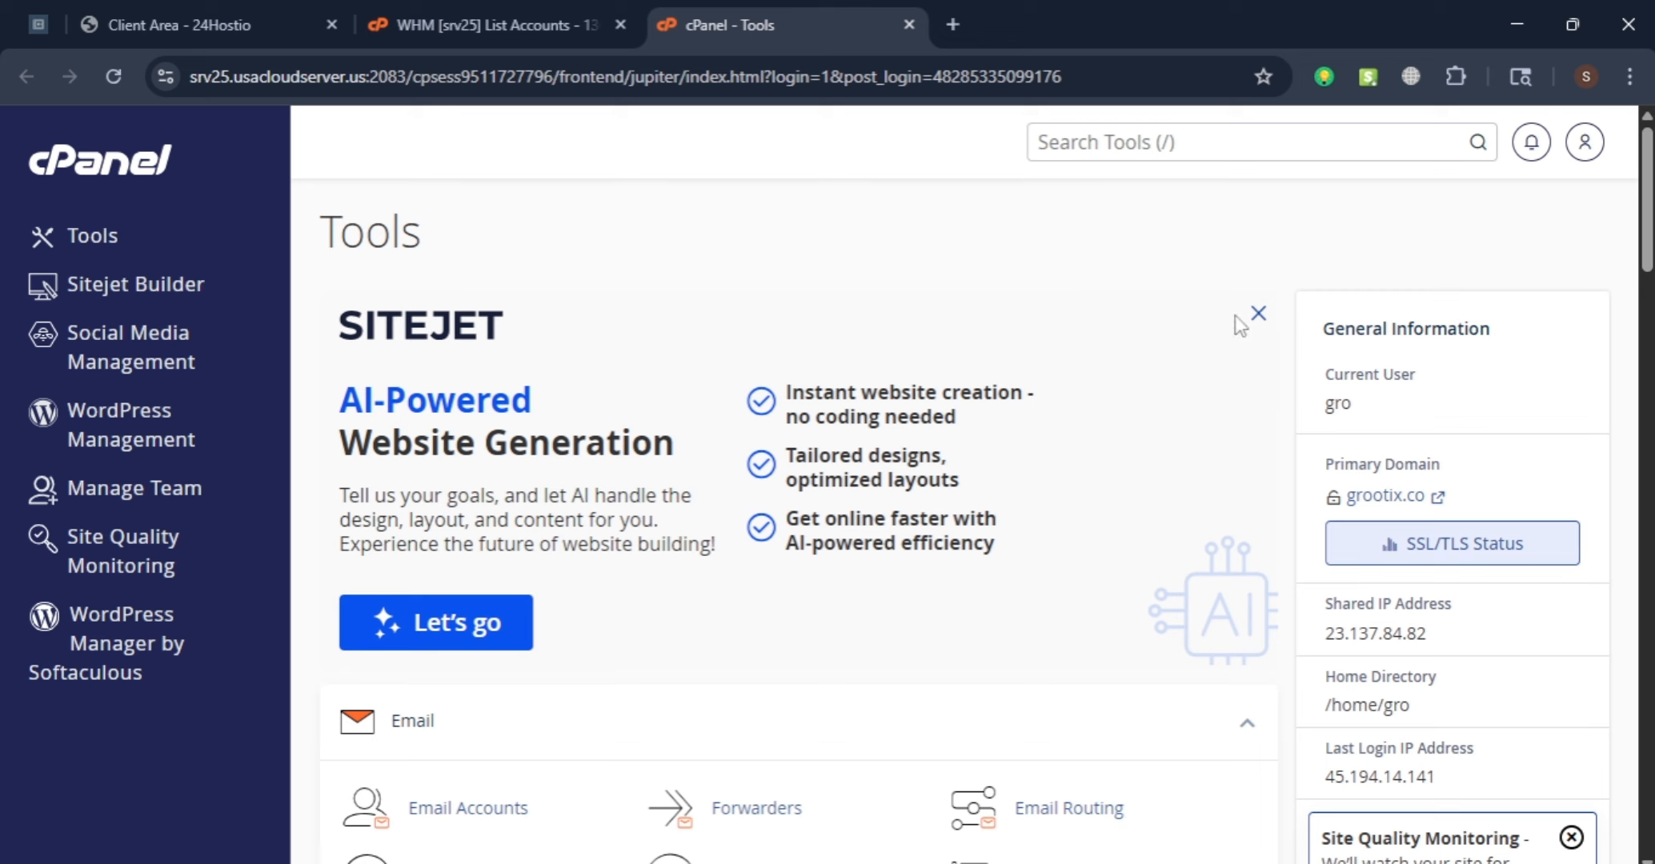
pyautogui.click(1259, 314)
# Look over the tools offered on the account's cPanel Tools page
pyautogui.scroll(-2, 1225, 321)
pyautogui.scroll(2, 1200, 324)
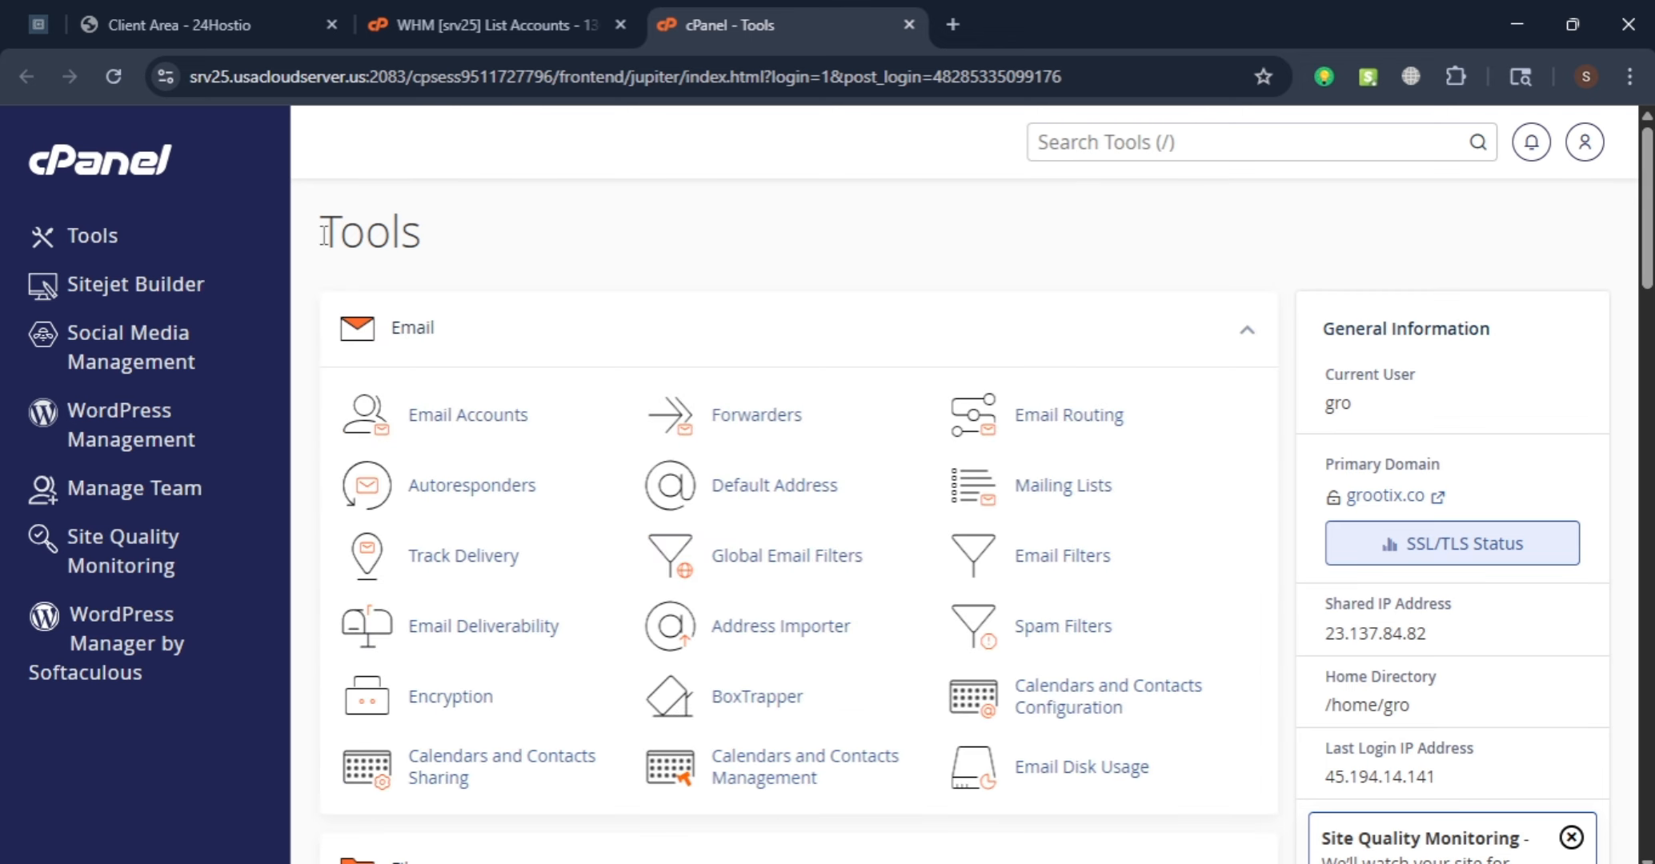
pyautogui.moveTo(323, 235); pyautogui.dragTo(542, 233)
pyautogui.click(542, 233)
pyautogui.moveTo(324, 238); pyautogui.dragTo(456, 220)
pyautogui.click(457, 220)
pyautogui.scroll(-1, 1609, 311)
pyautogui.scroll(1, 1532, 304)
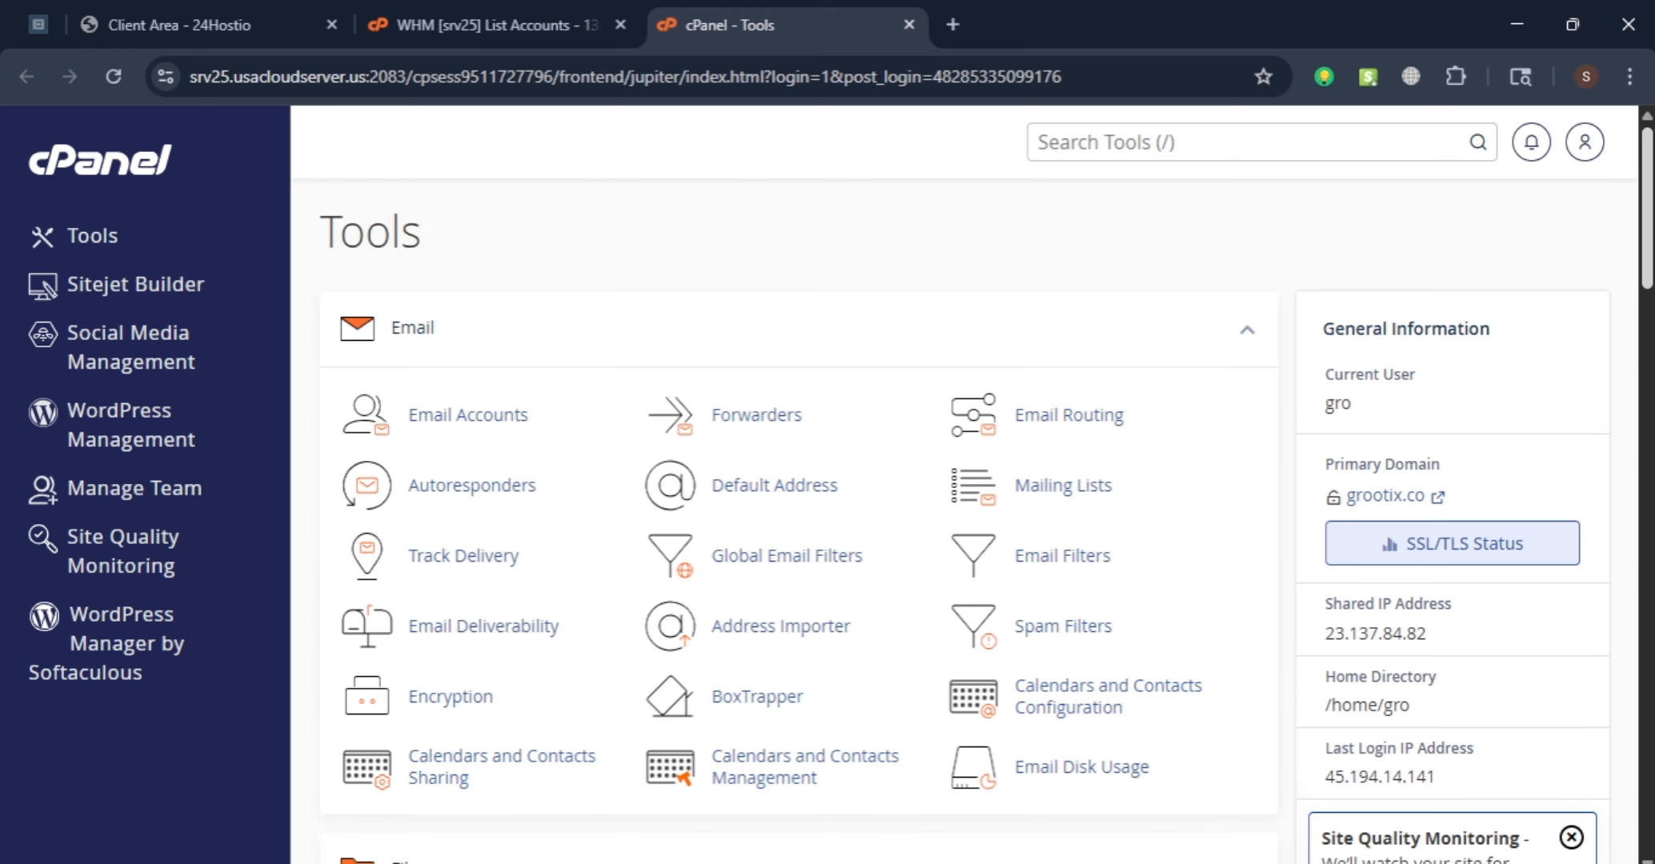
# Search the cPanel tools for php and open the MultiPHP INI Editor
pyautogui.click(1252, 147)
pyautogui.write('p')
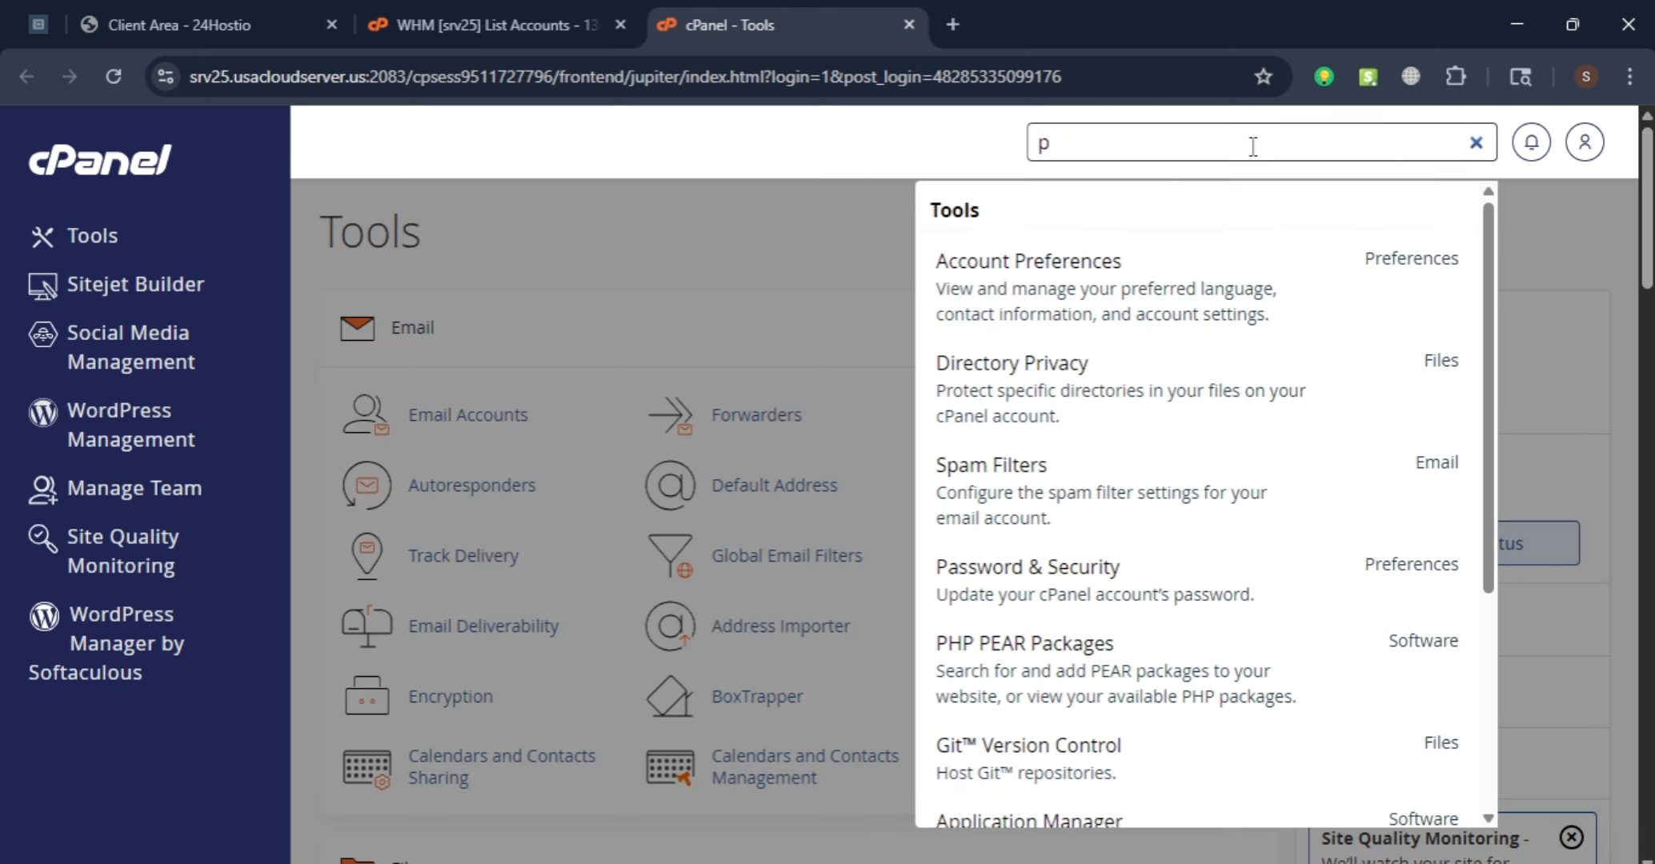
pyautogui.write('hp')
pyautogui.click(1171, 265)
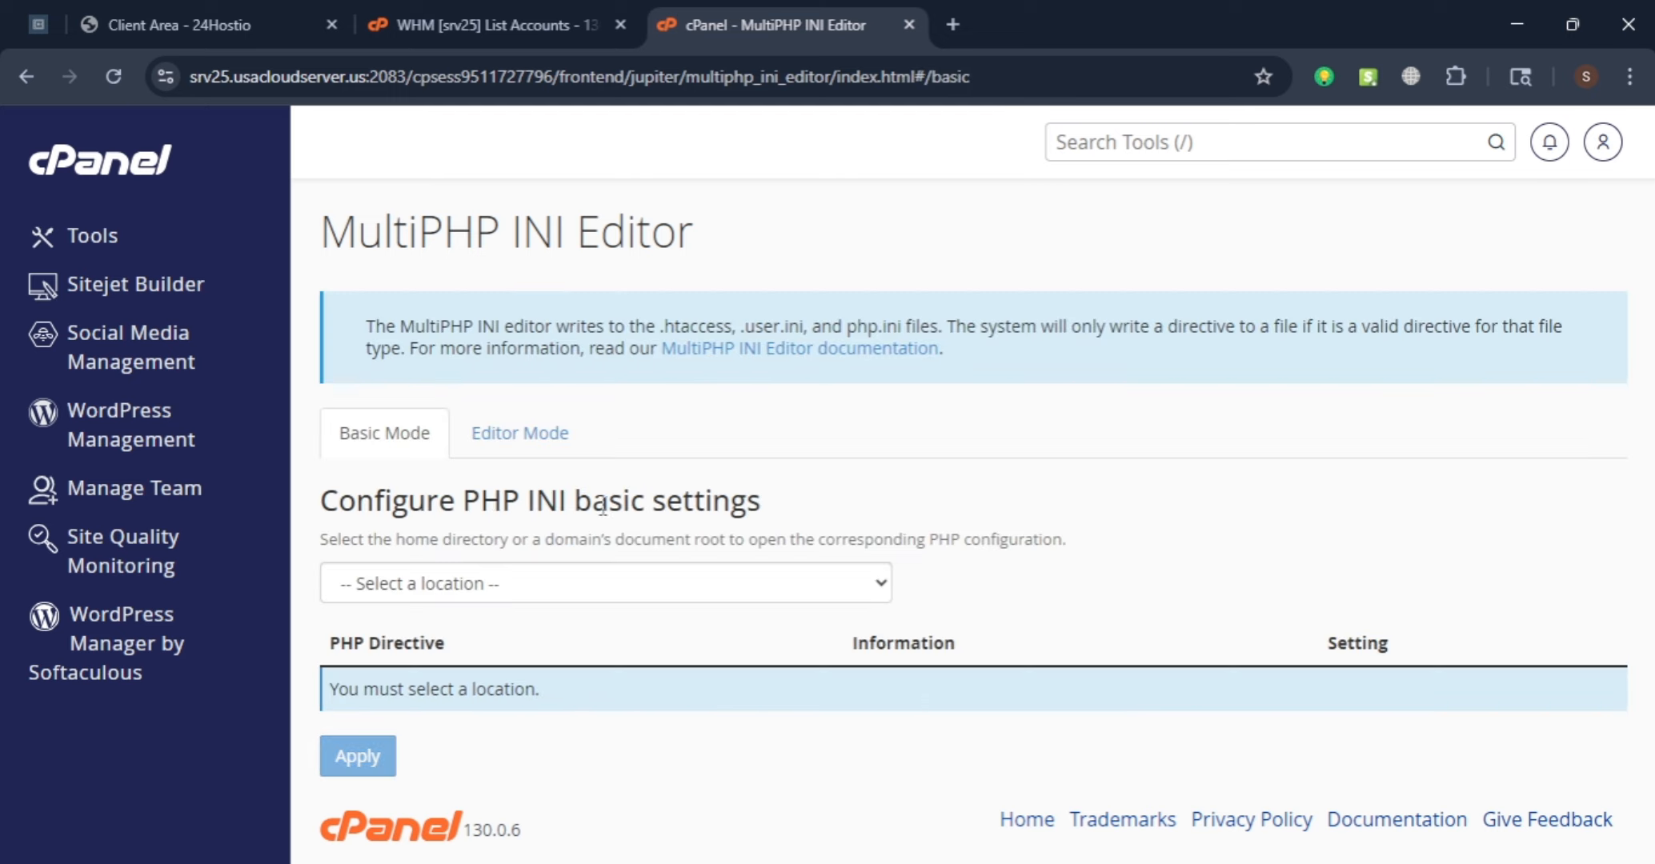
# Check Editor Mode, then select grootix.co as the location in Basic Mode and look through its PHP directives
pyautogui.click(545, 433)
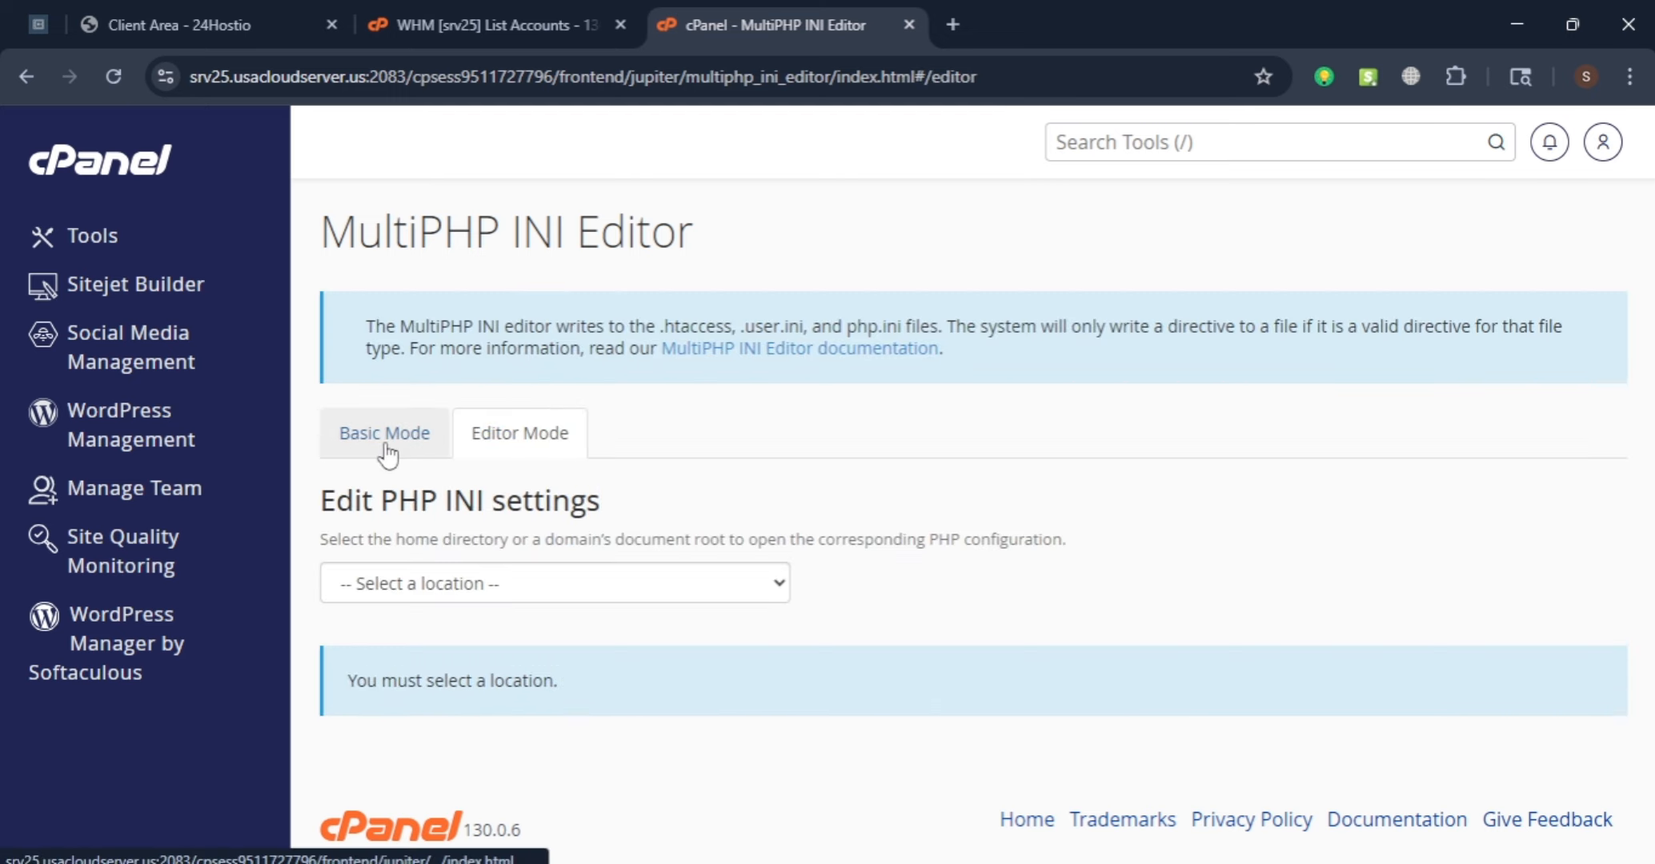
pyautogui.click(365, 433)
pyautogui.click(650, 588)
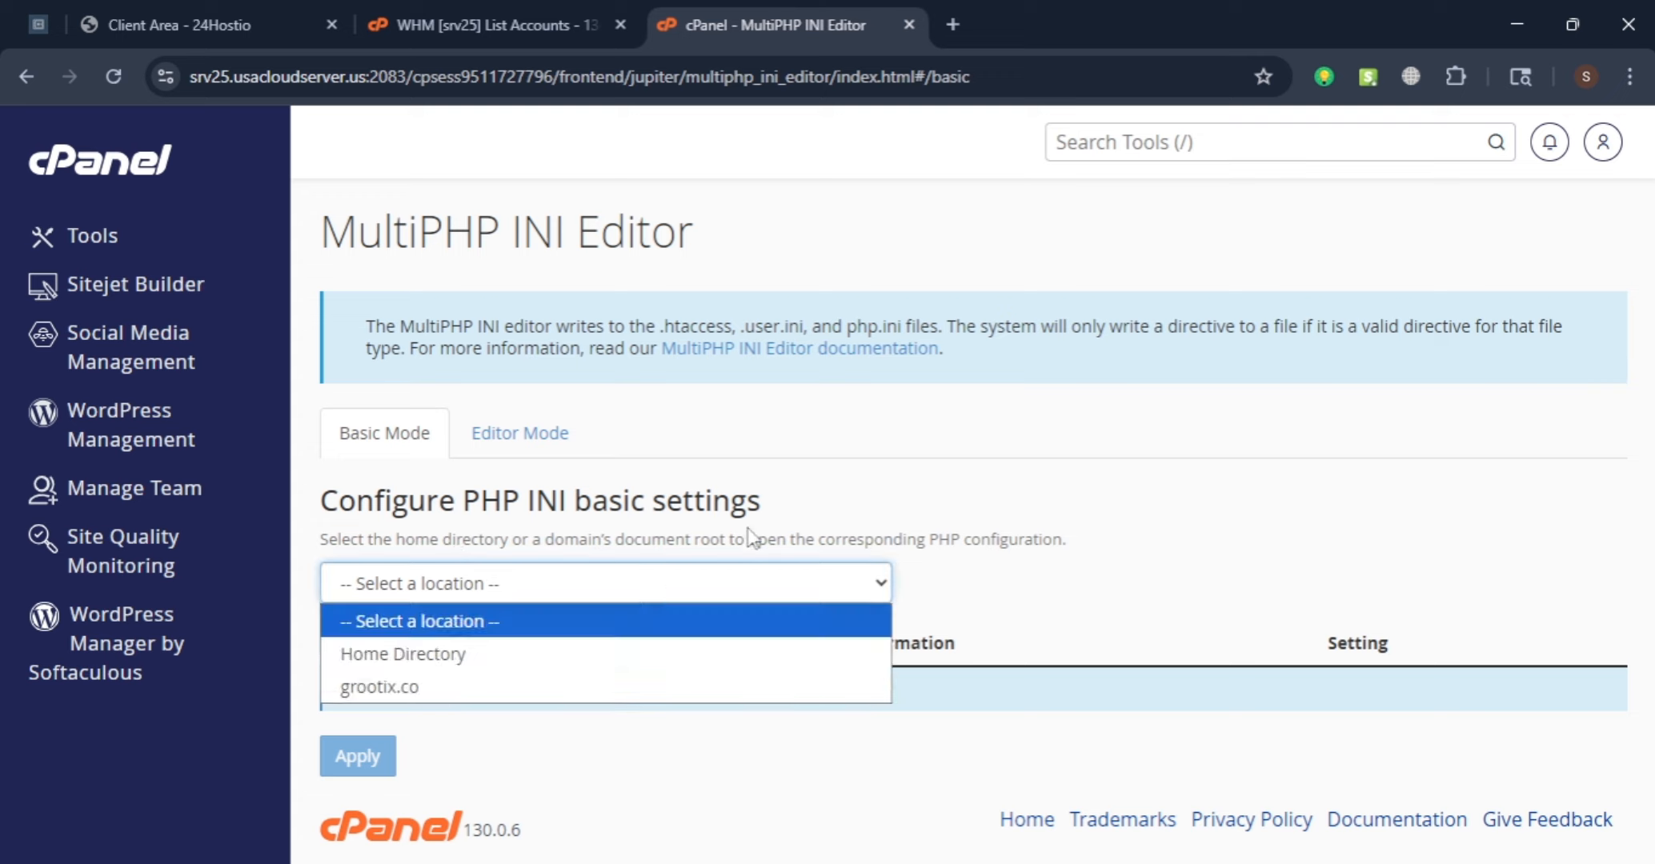
pyautogui.click(757, 535)
pyautogui.click(587, 570)
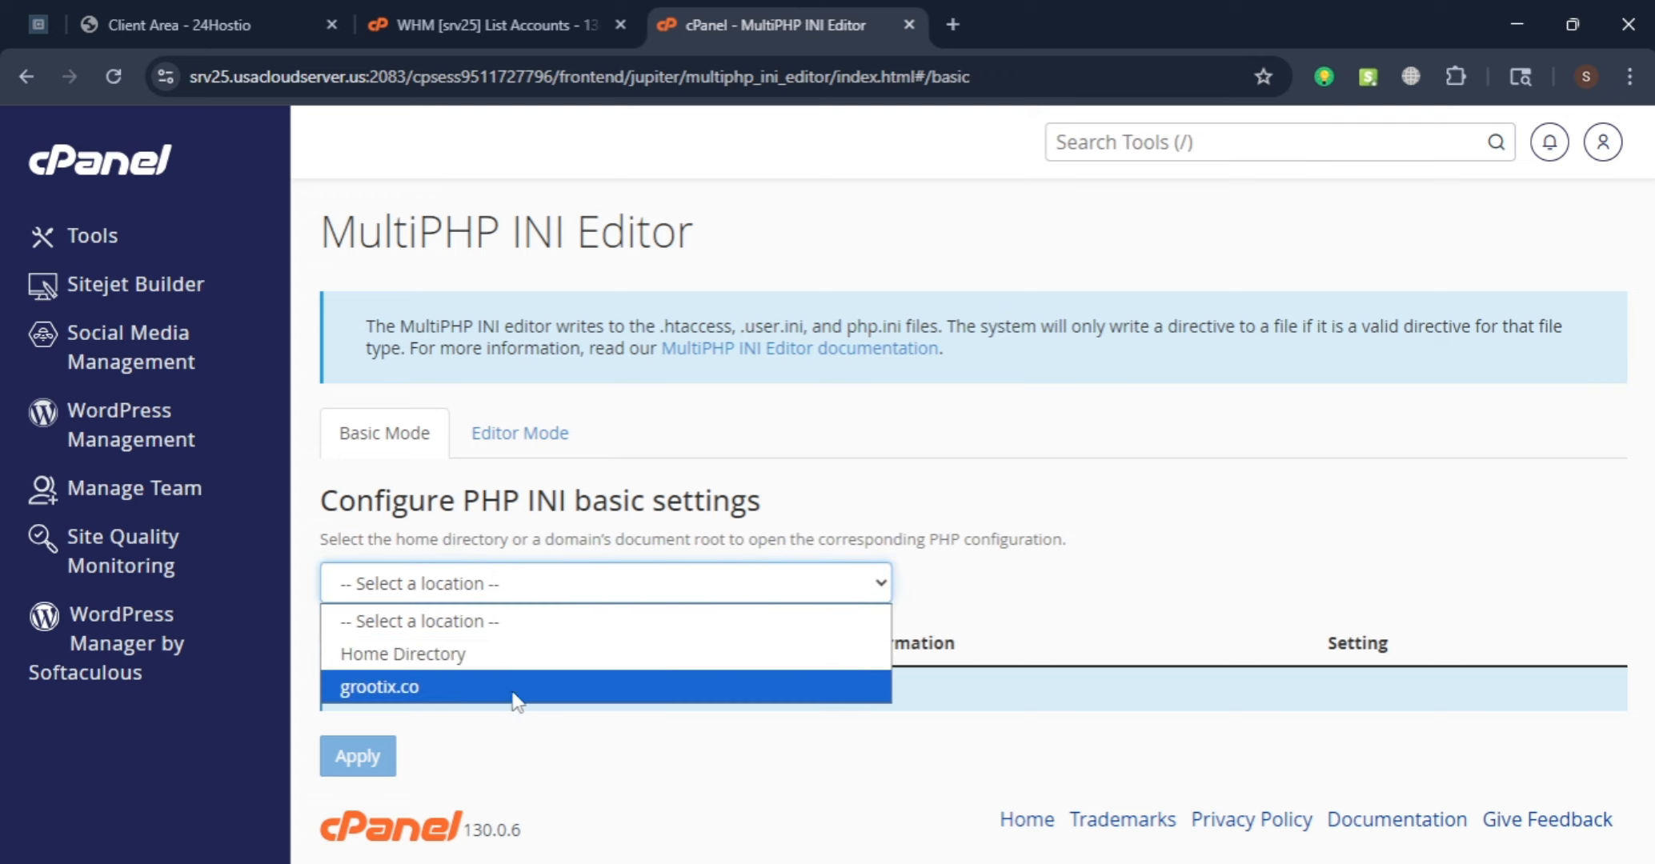
pyautogui.click(490, 684)
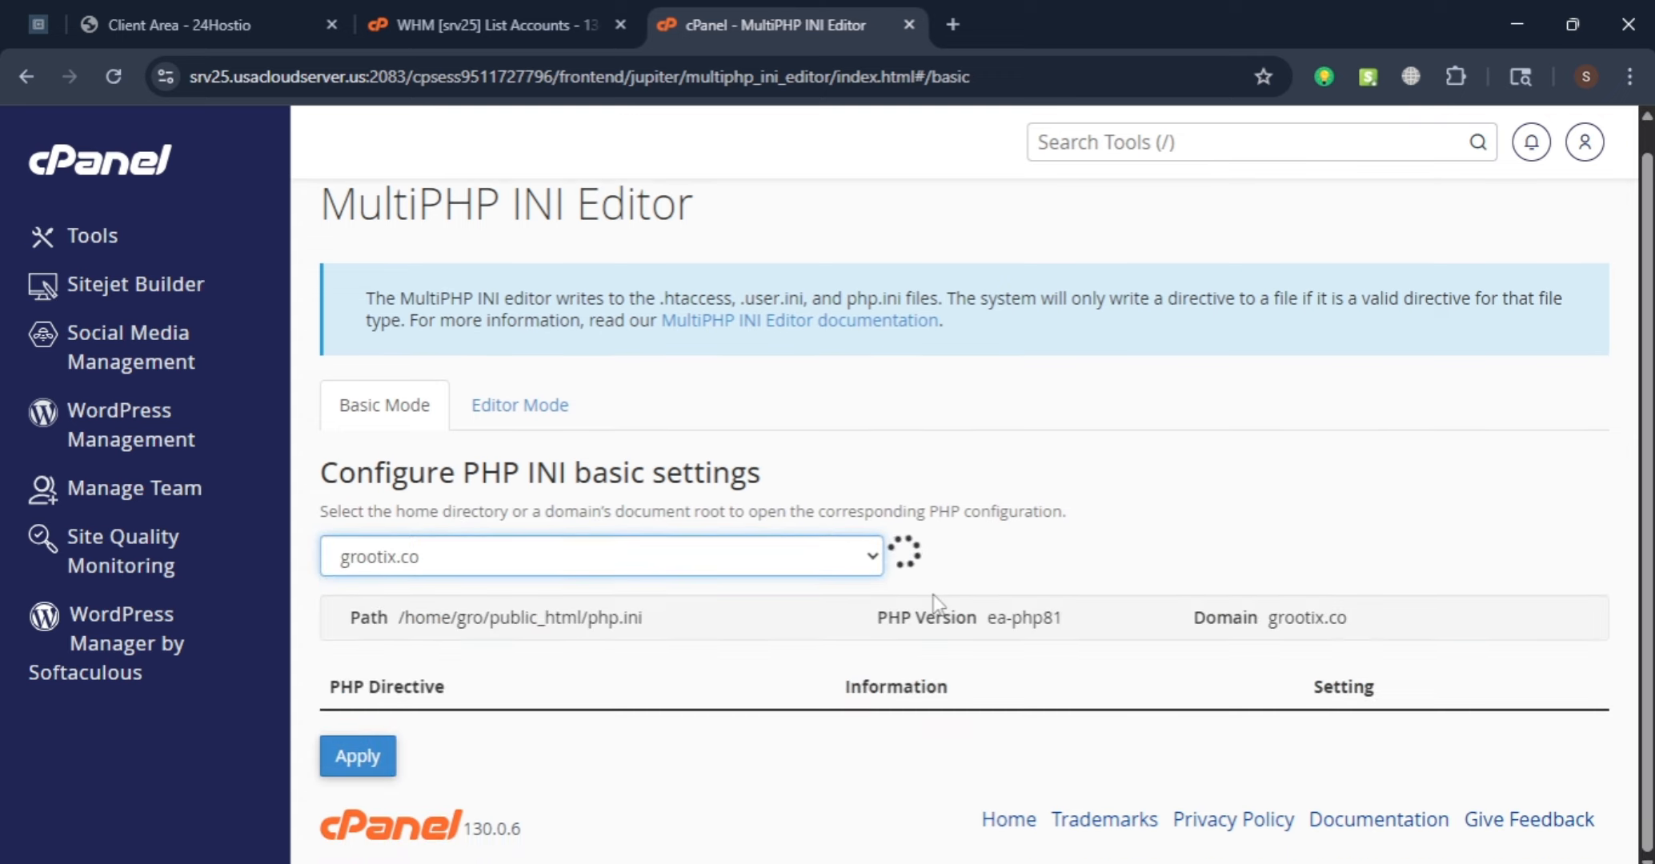
pyautogui.scroll(-3, 1199, 557)
pyautogui.scroll(-3, 1200, 557)
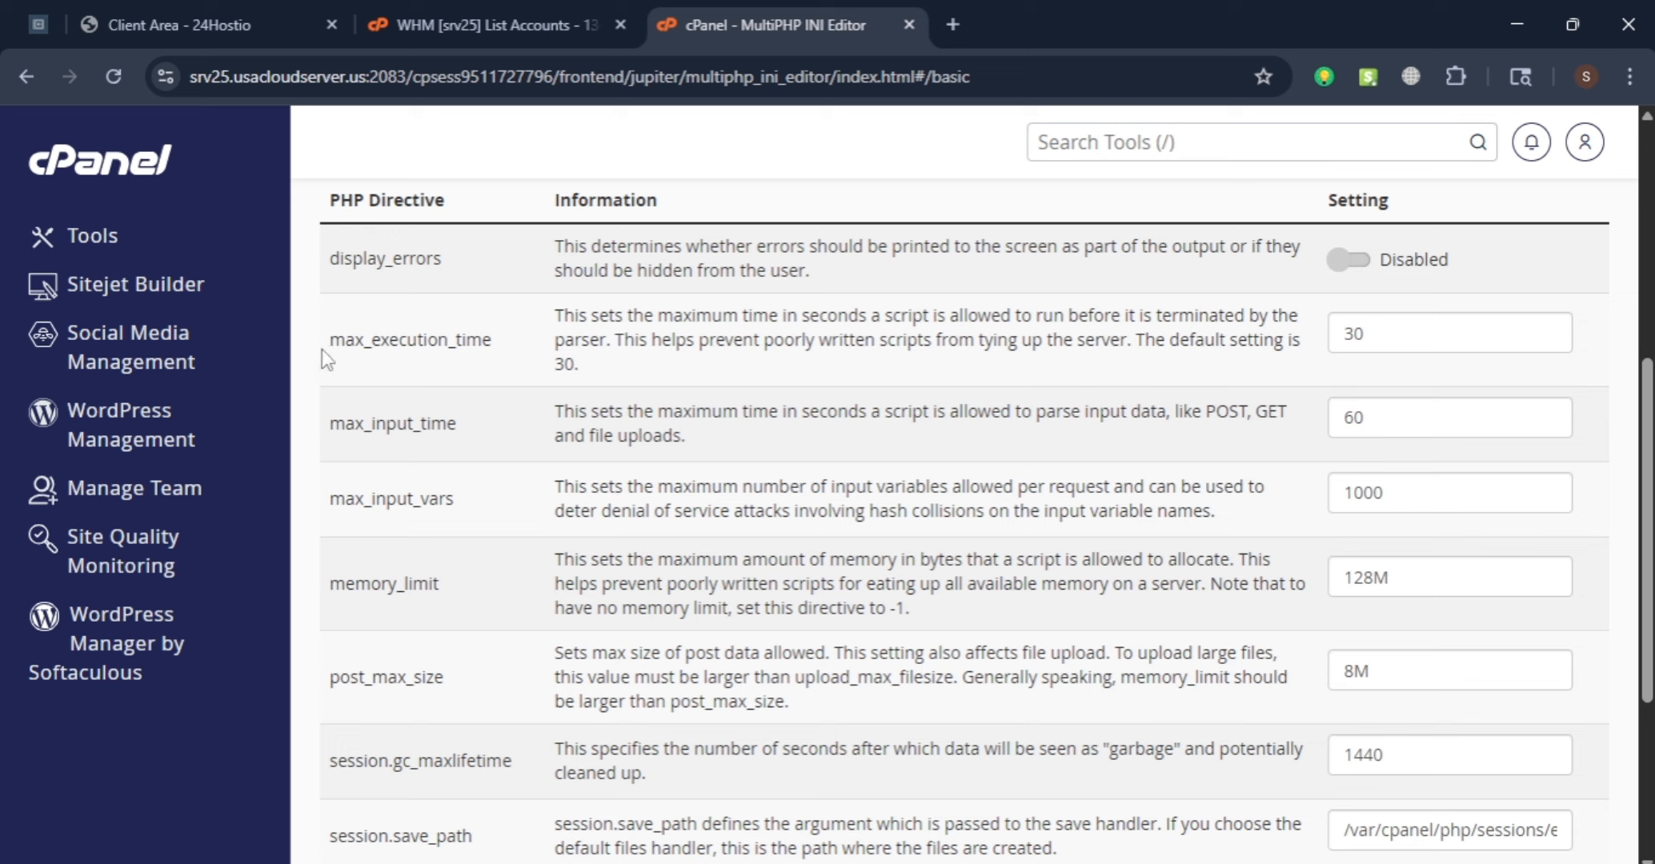
# Set grootix.co's max_execution_time directive to 300 and its max_input_time directive to 600
pyautogui.moveTo(327, 340); pyautogui.dragTo(486, 339)
pyautogui.click(1390, 317)
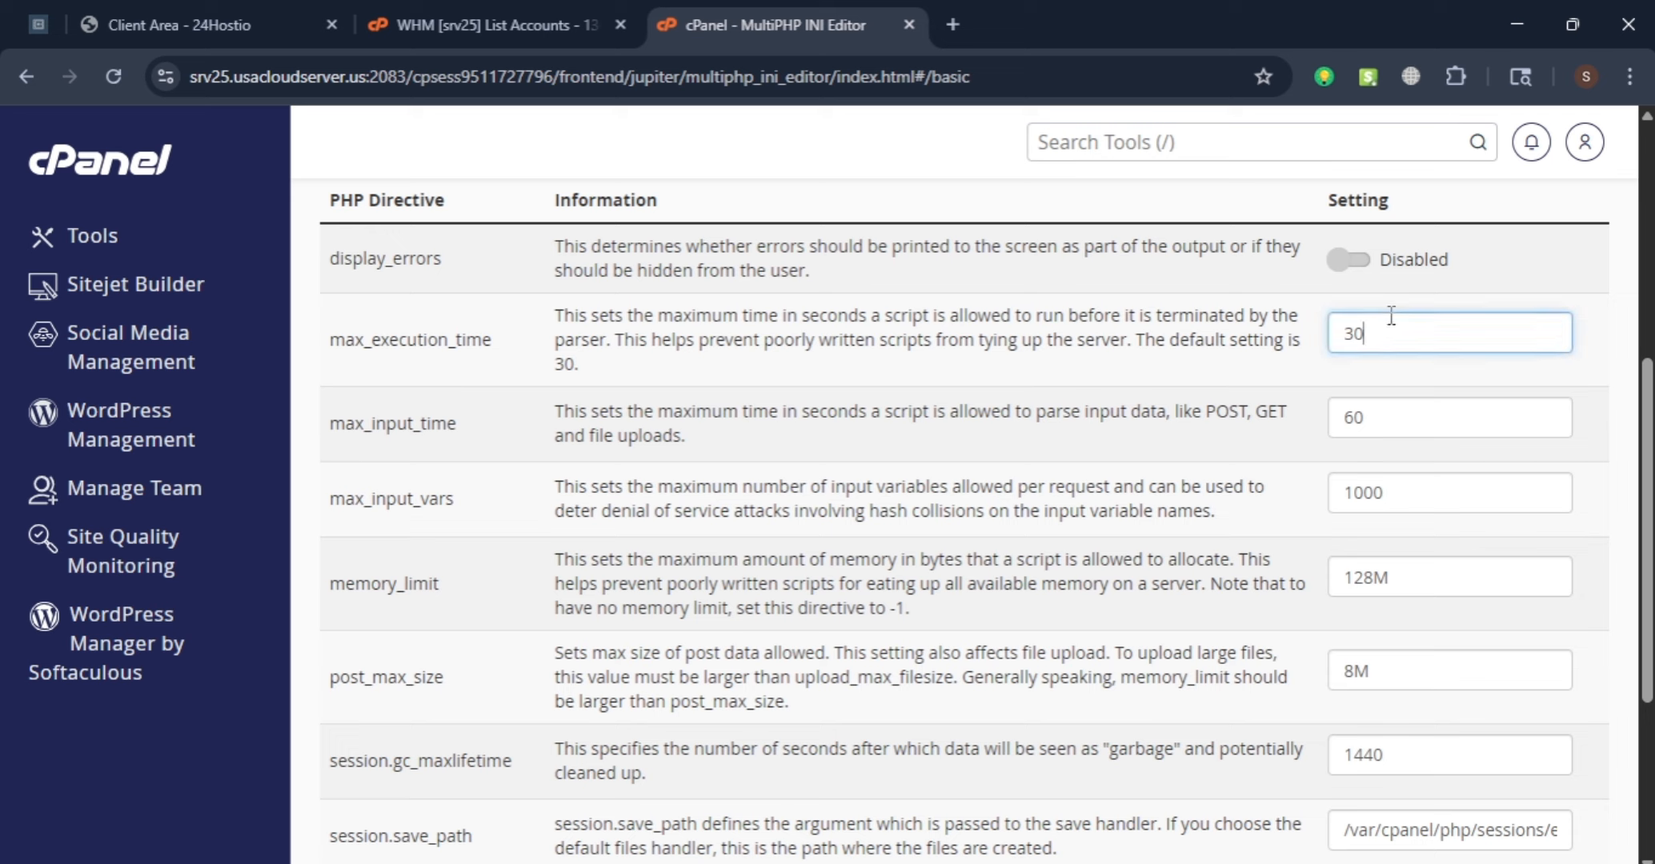
pyautogui.write('0')
pyautogui.click(1384, 410)
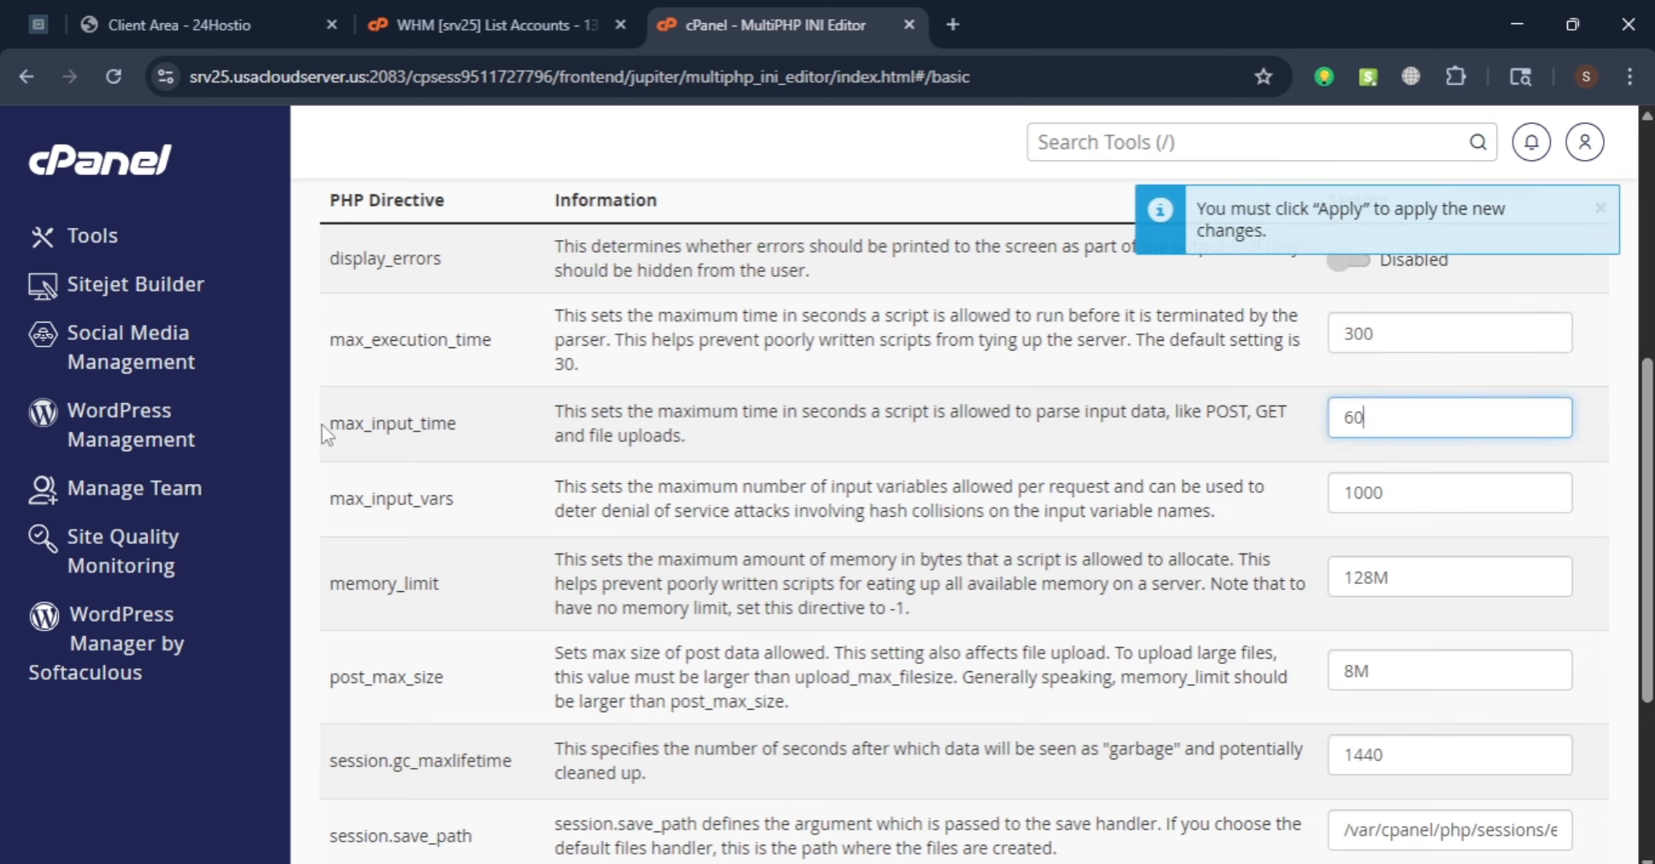
pyautogui.moveTo(322, 432); pyautogui.dragTo(1451, 459)
pyautogui.click(1397, 417)
pyautogui.write('0')
# Set the max_input_vars directive to 3000 and the memory_limit directive to 512M
pyautogui.moveTo(1352, 489); pyautogui.dragTo(1328, 499)
pyautogui.write('3')
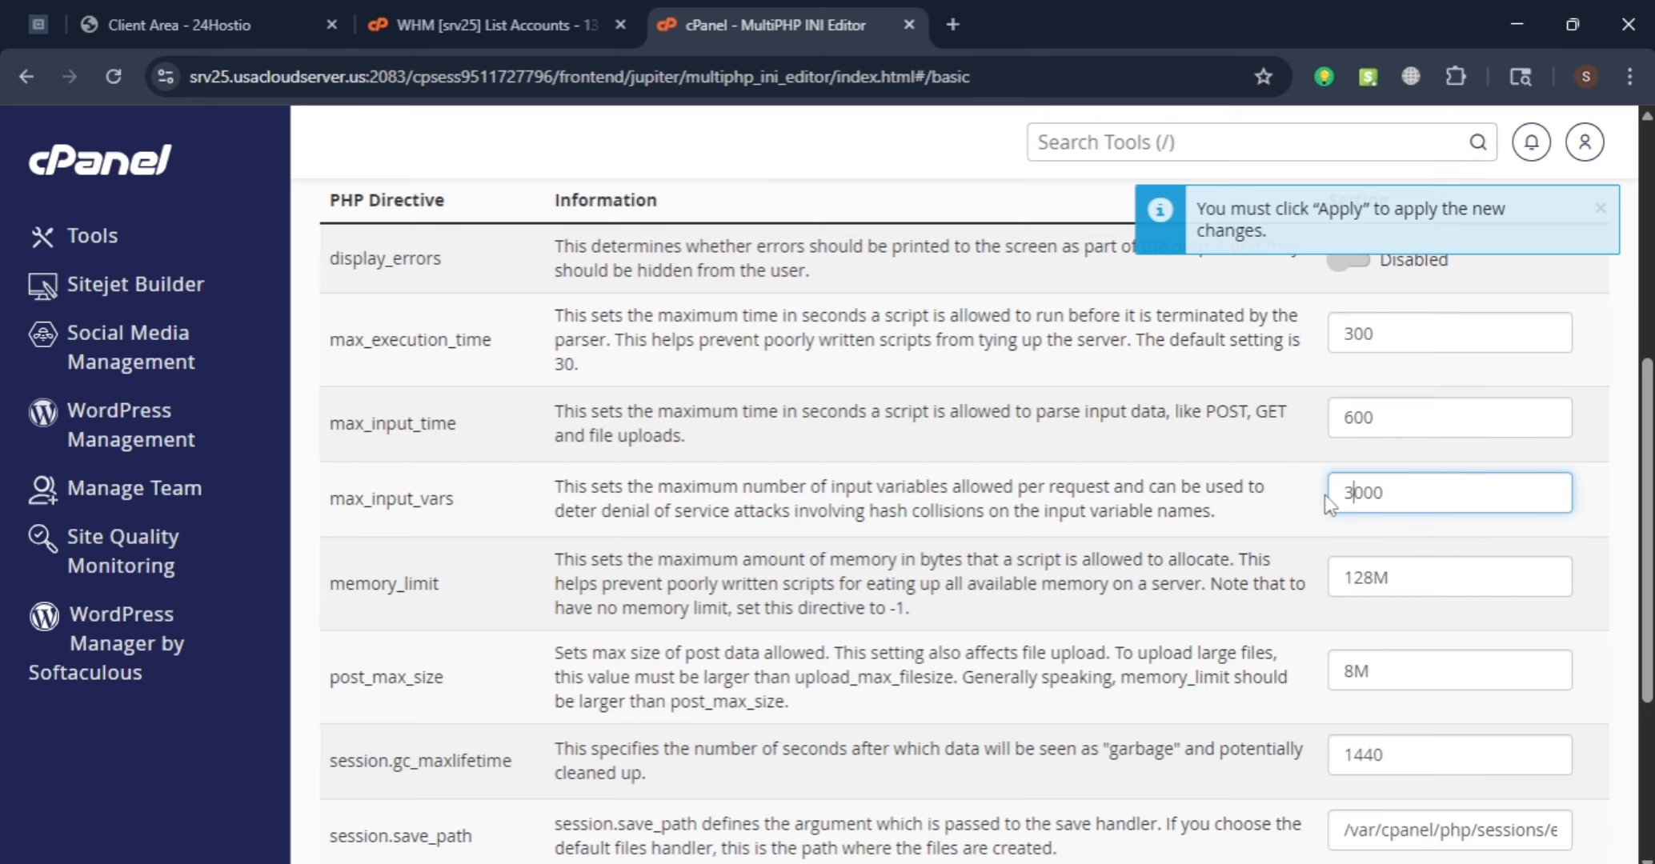
pyautogui.moveTo(1373, 578); pyautogui.dragTo(1353, 578)
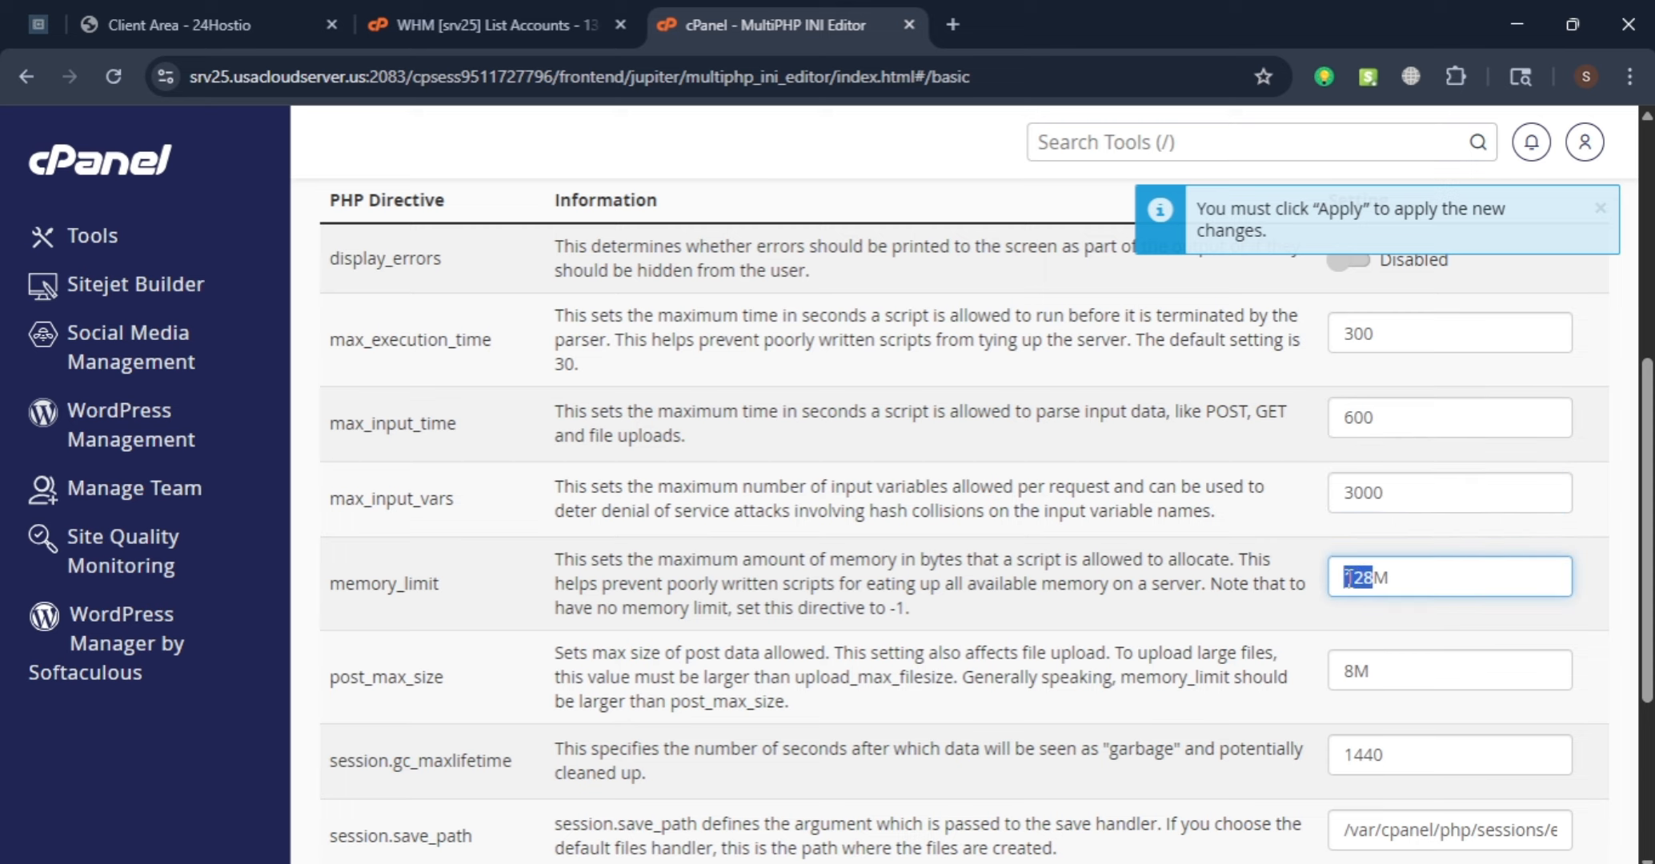
pyautogui.write('5')
# Set both the post_max_size and upload_max_filesize directives to 512M
pyautogui.scroll(-2, 1600, 594)
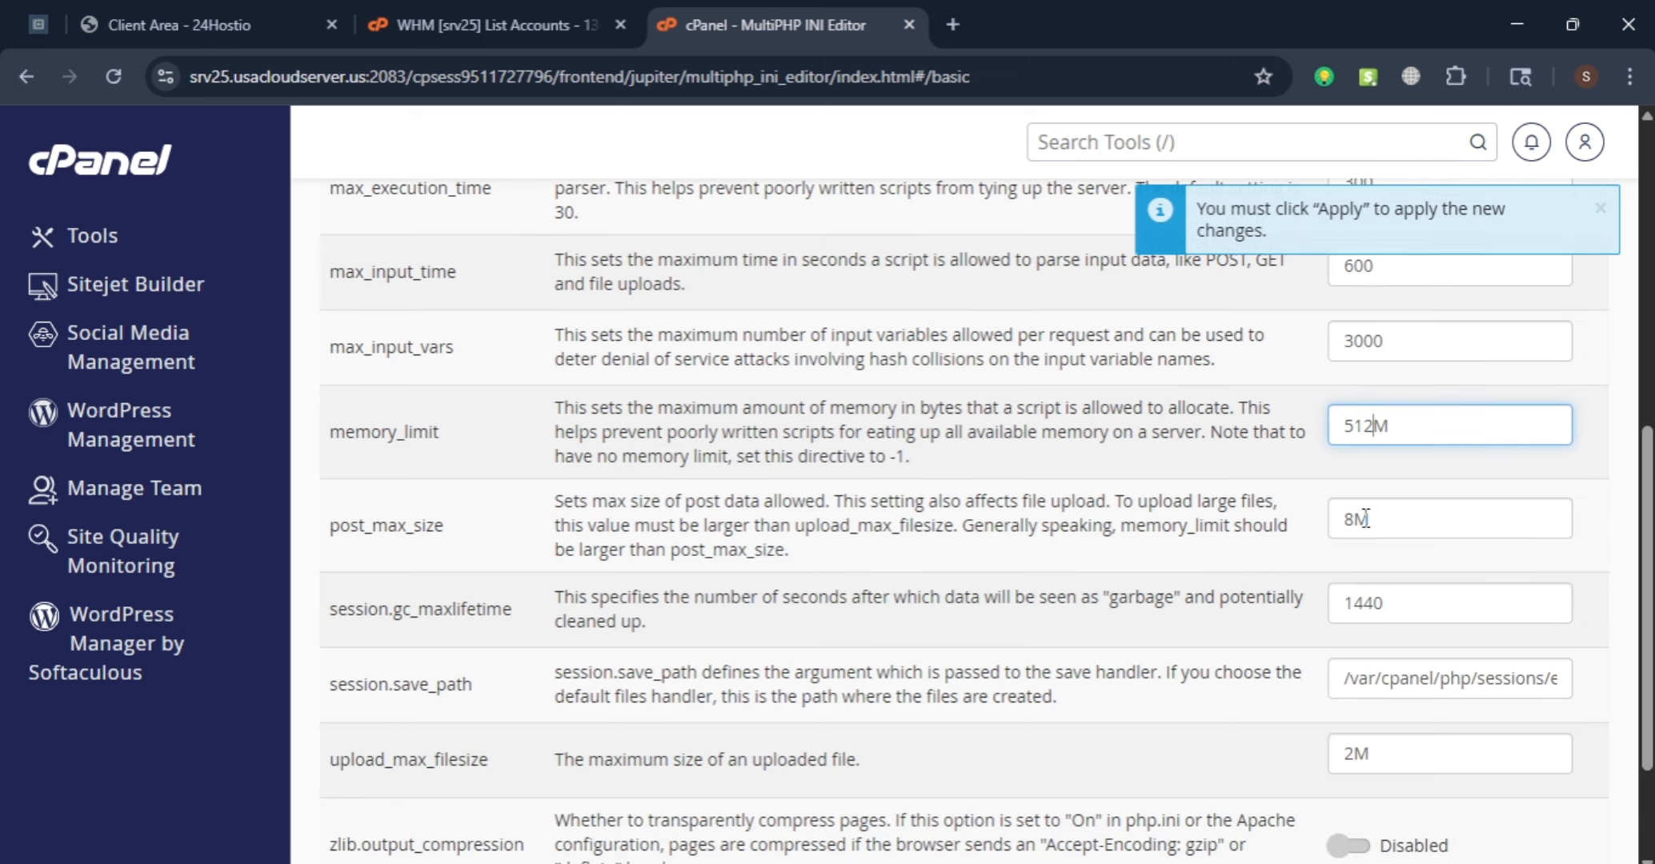
pyautogui.click(1349, 518)
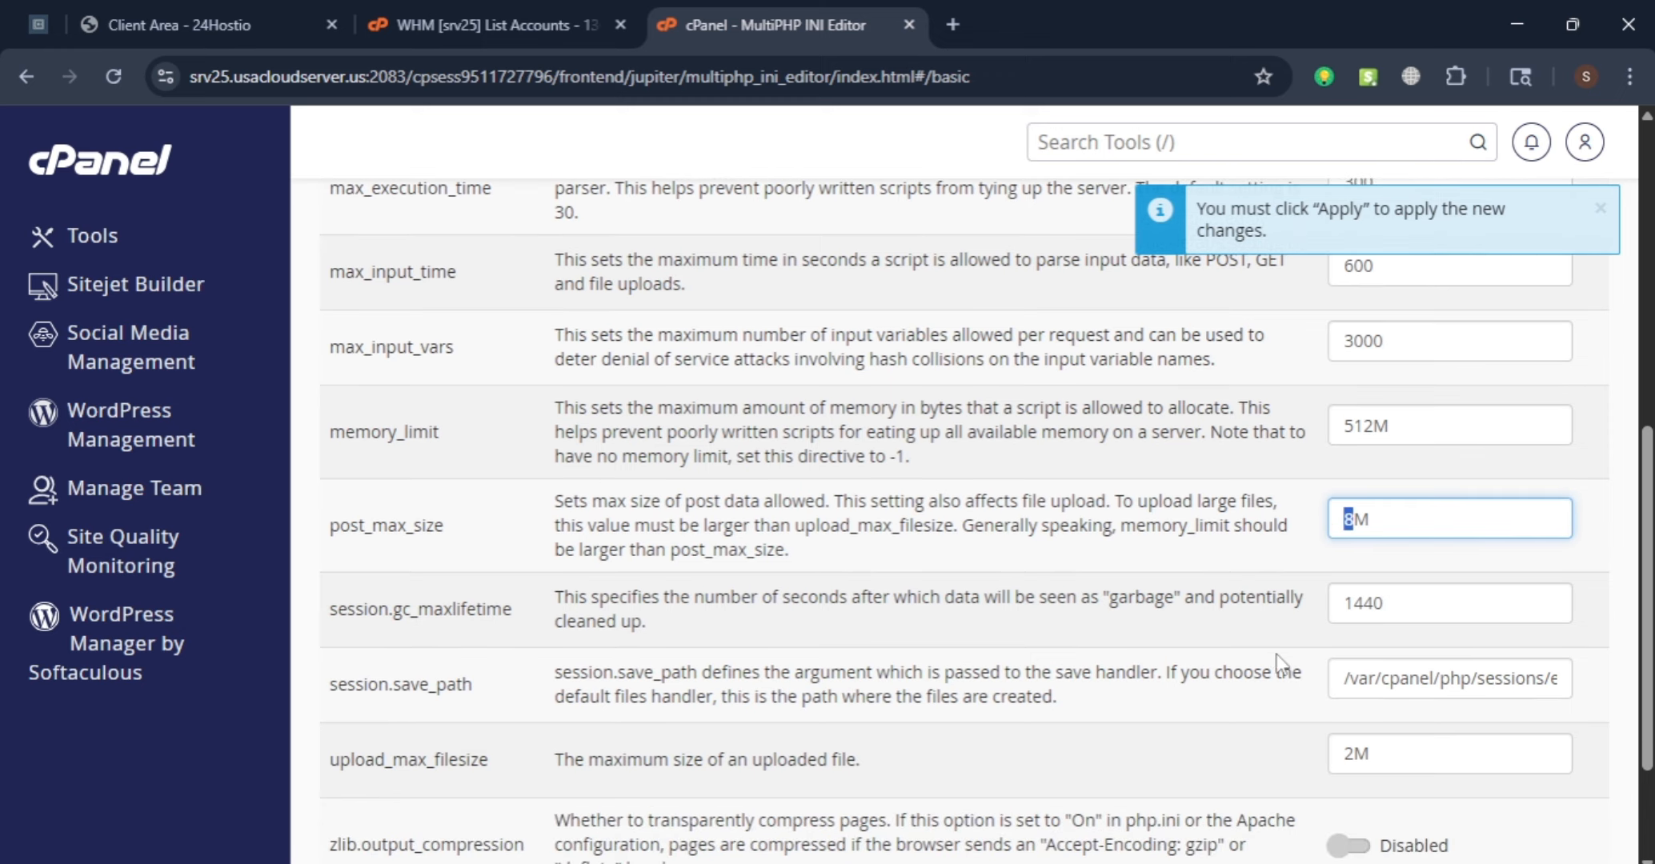
pyautogui.scroll(-2, 1358, 636)
pyautogui.moveTo(1354, 602); pyautogui.dragTo(1338, 602)
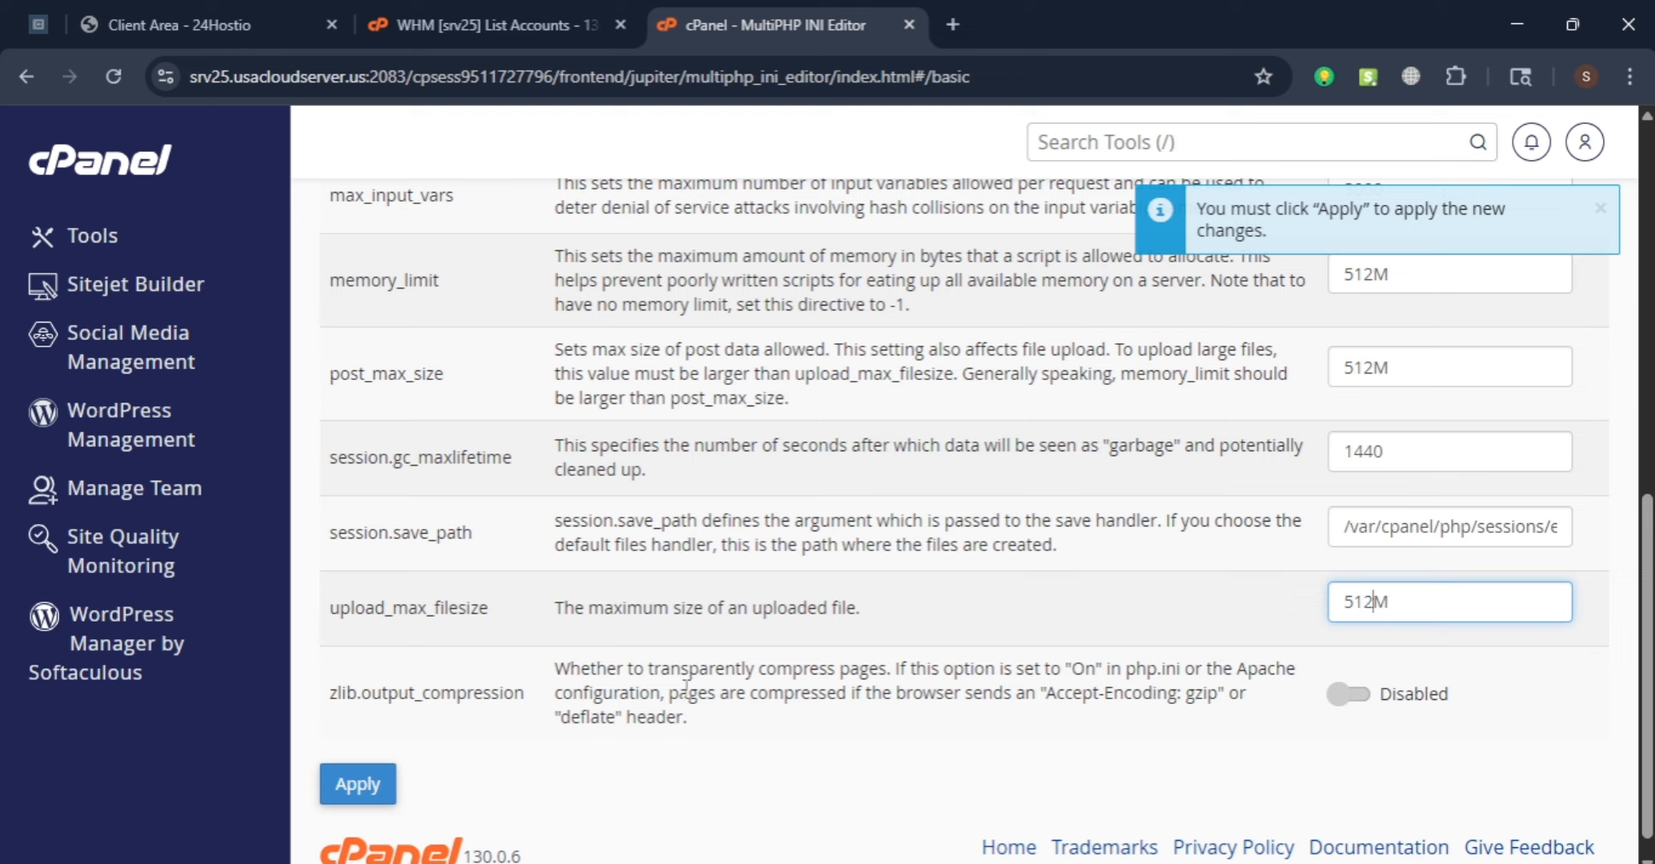
pyautogui.moveTo(331, 606); pyautogui.dragTo(516, 613)
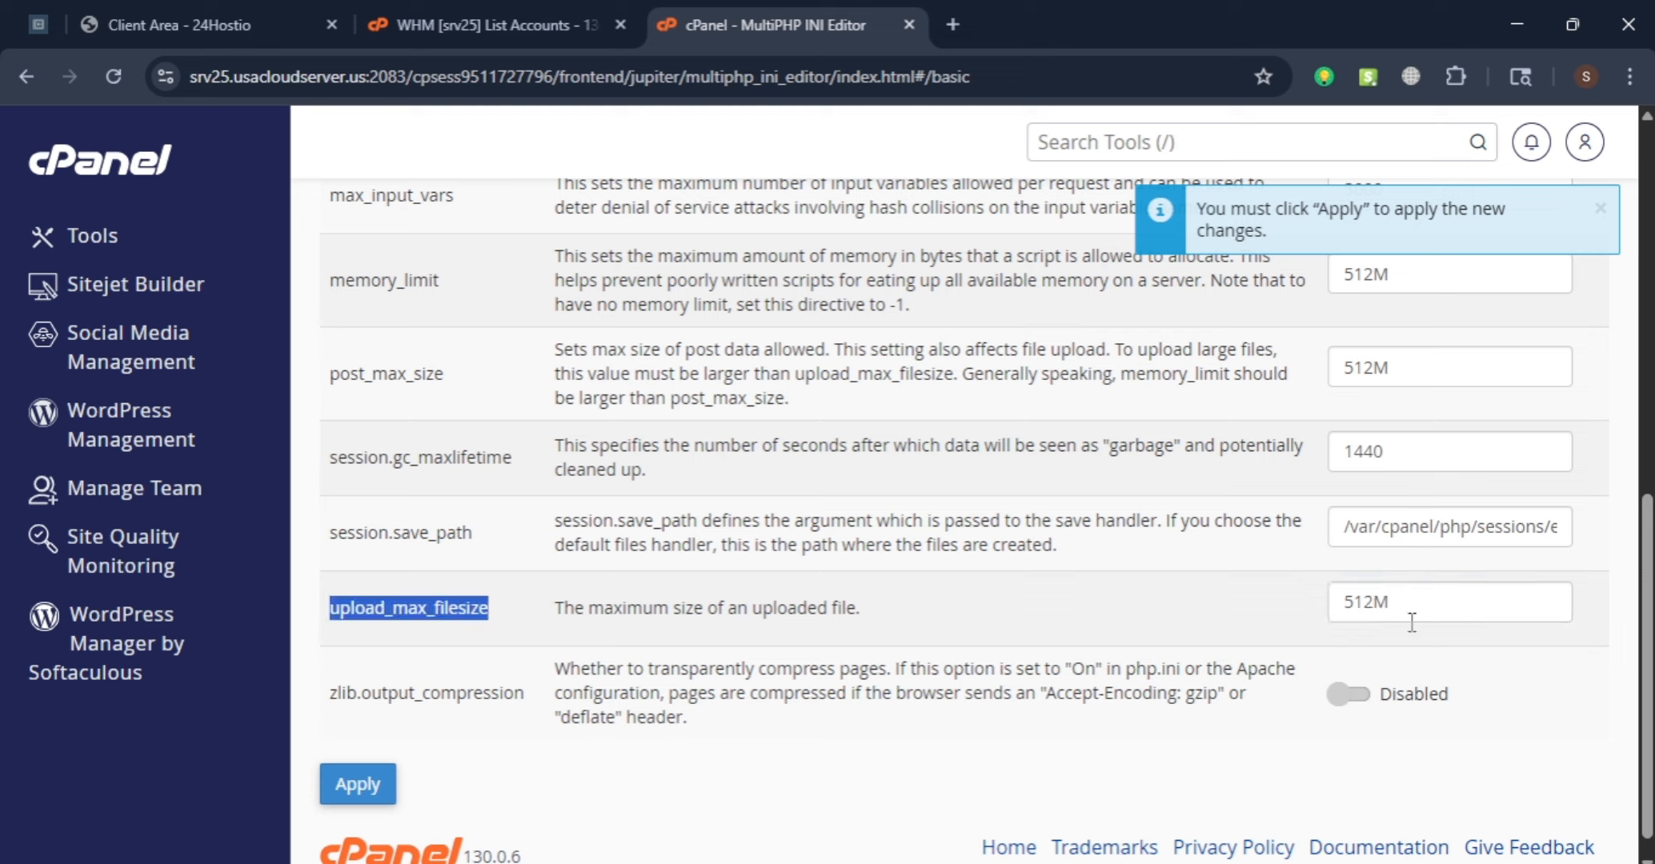
pyautogui.click(424, 616)
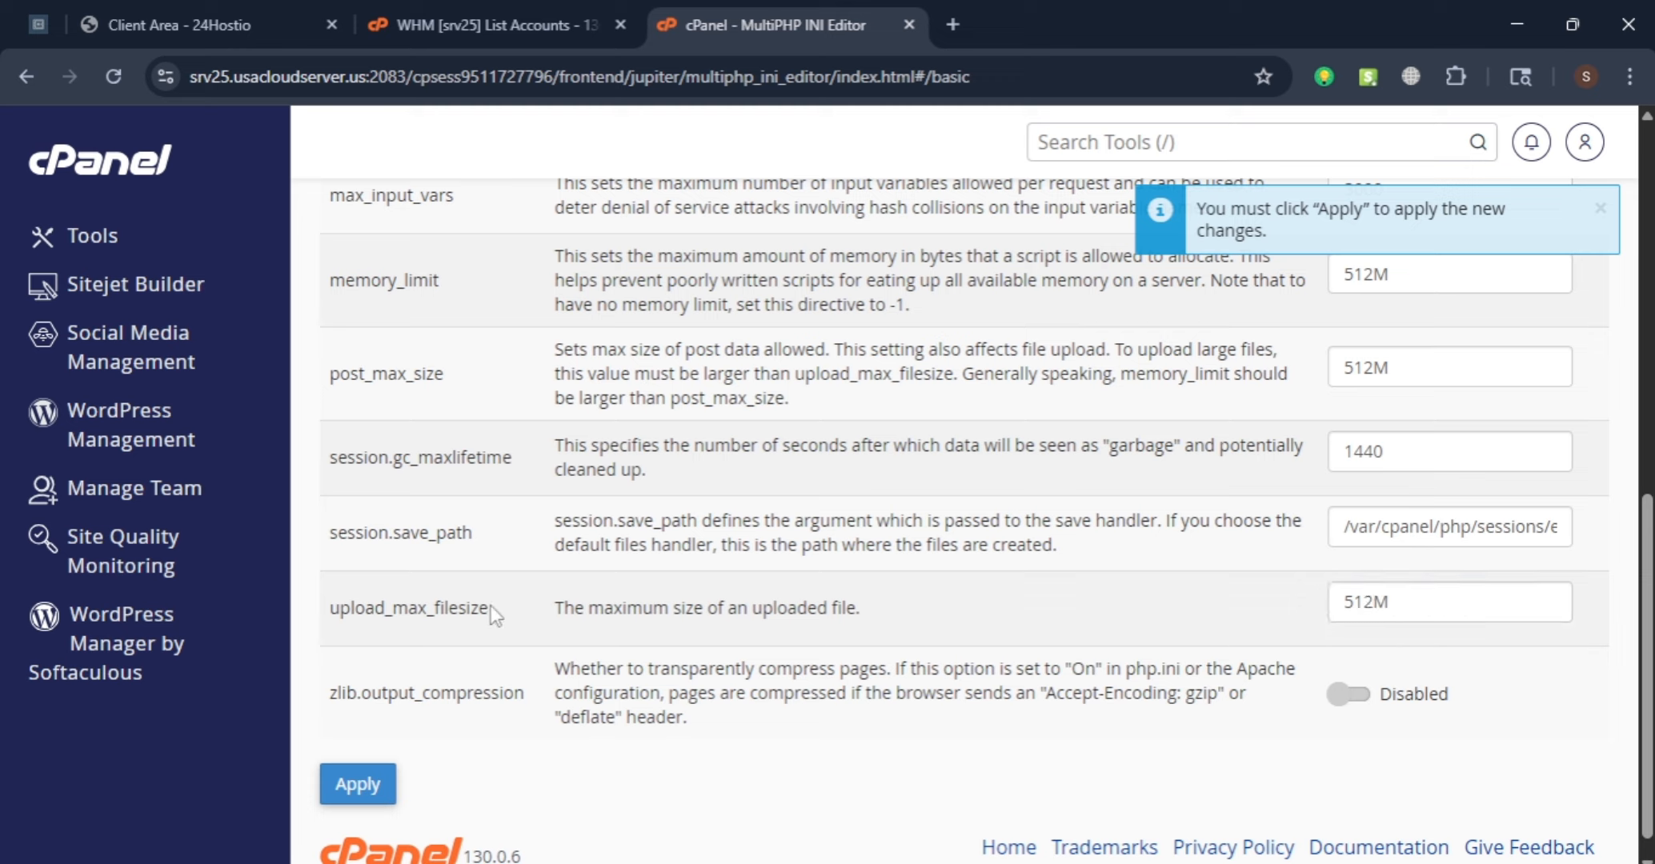
pyautogui.click(624, 632)
pyautogui.moveTo(555, 609); pyautogui.dragTo(861, 609)
pyautogui.click(1180, 605)
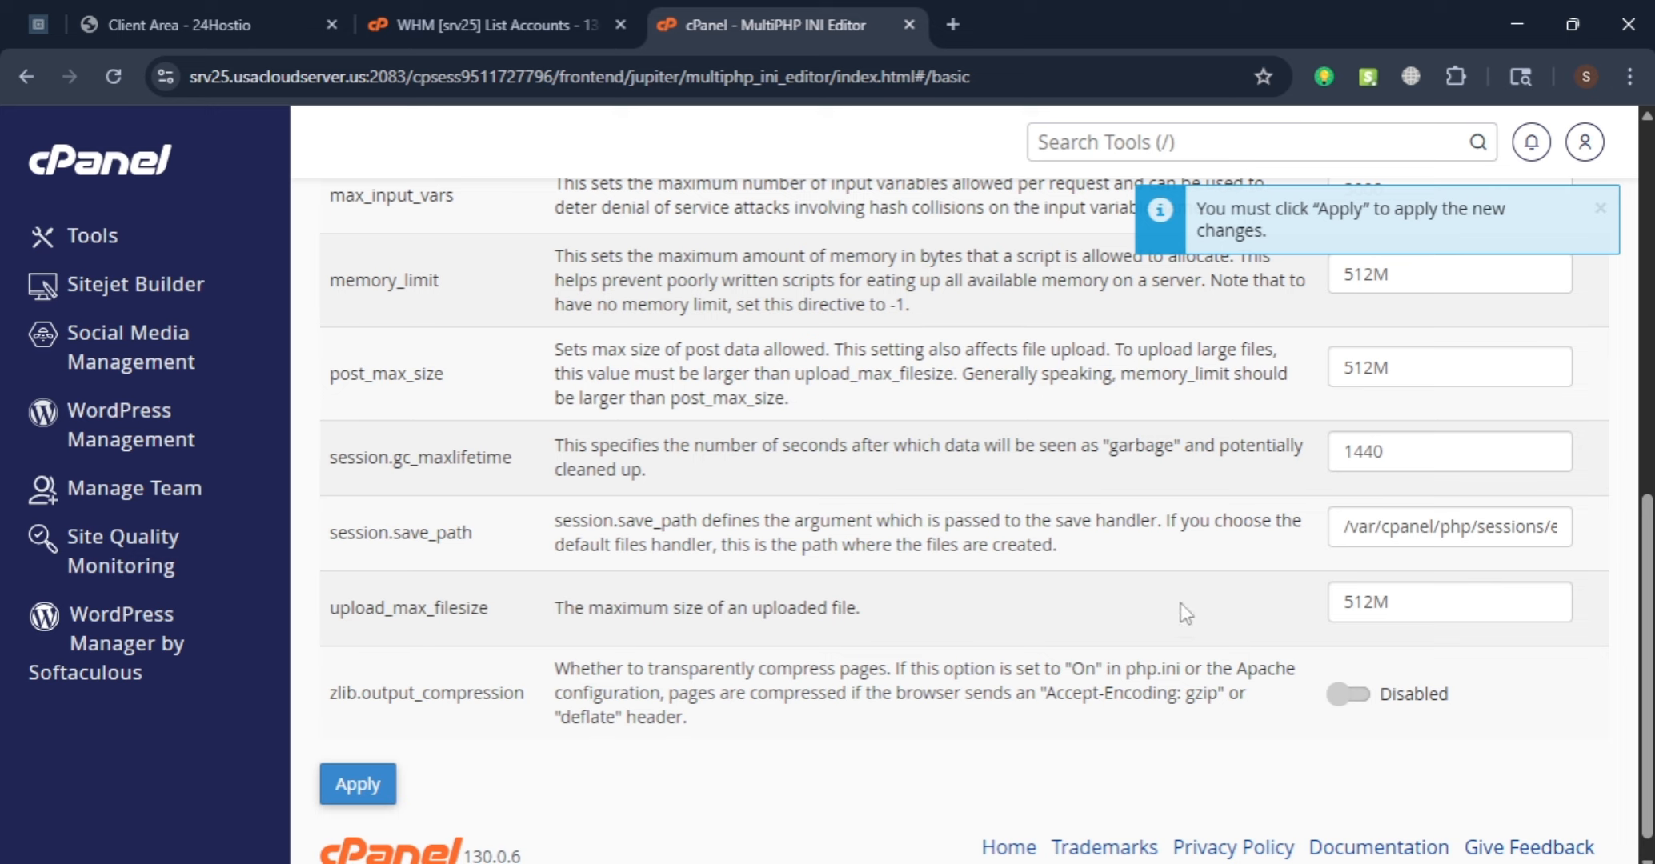
pyautogui.doubleClick(1360, 602)
# Apply the edited PHP directives to grootix.co, dismiss the notification and review the saved values
pyautogui.click(358, 784)
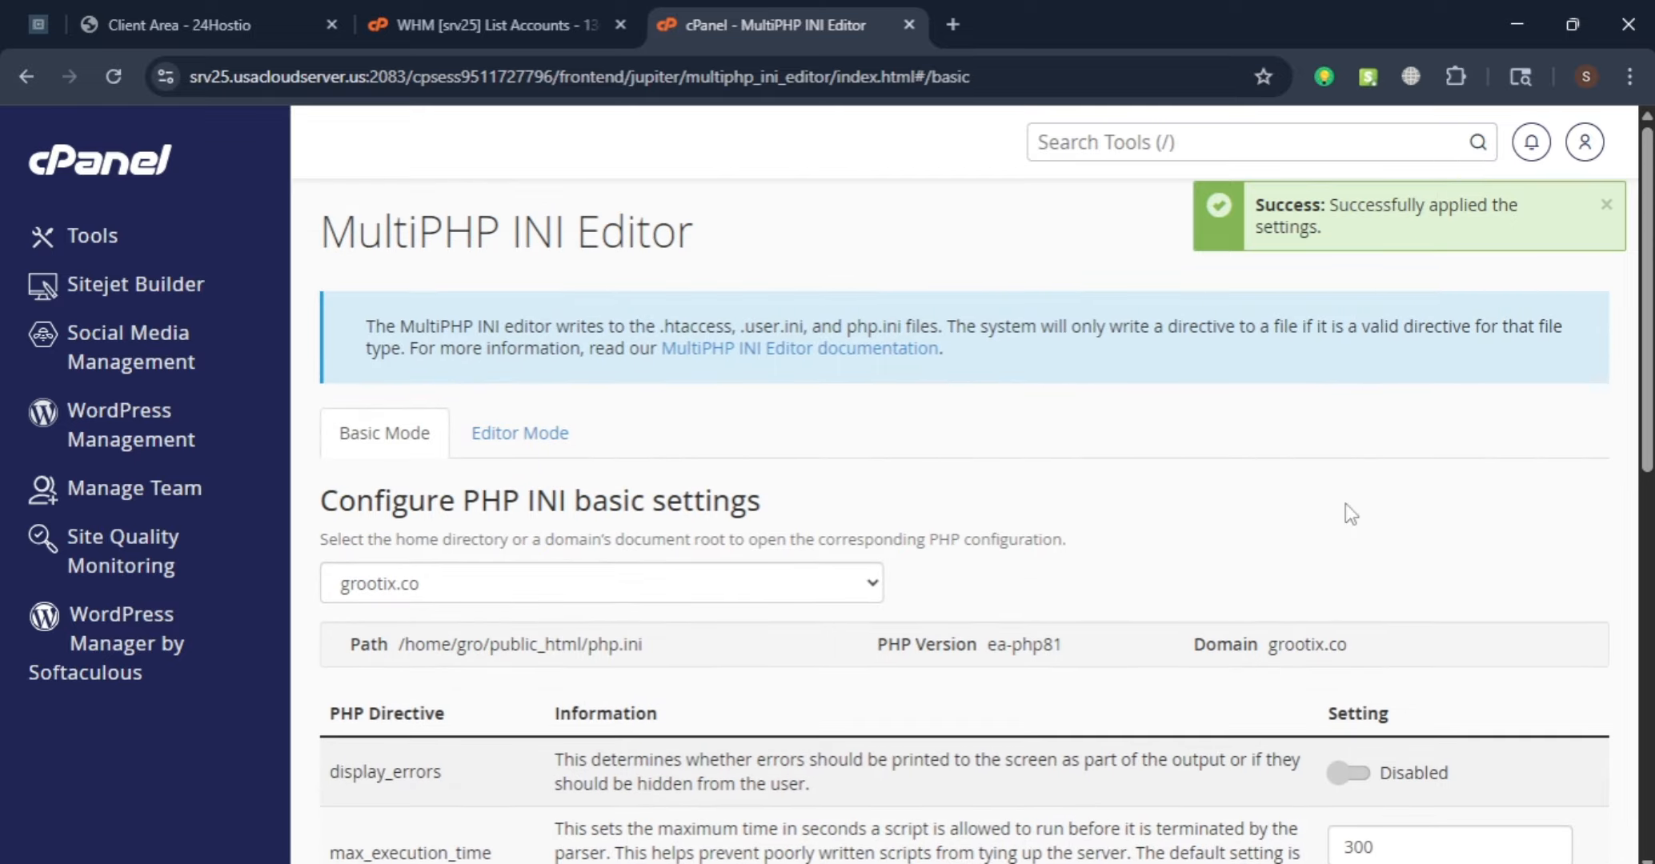
pyautogui.click(1606, 210)
pyautogui.scroll(-3, 1479, 577)
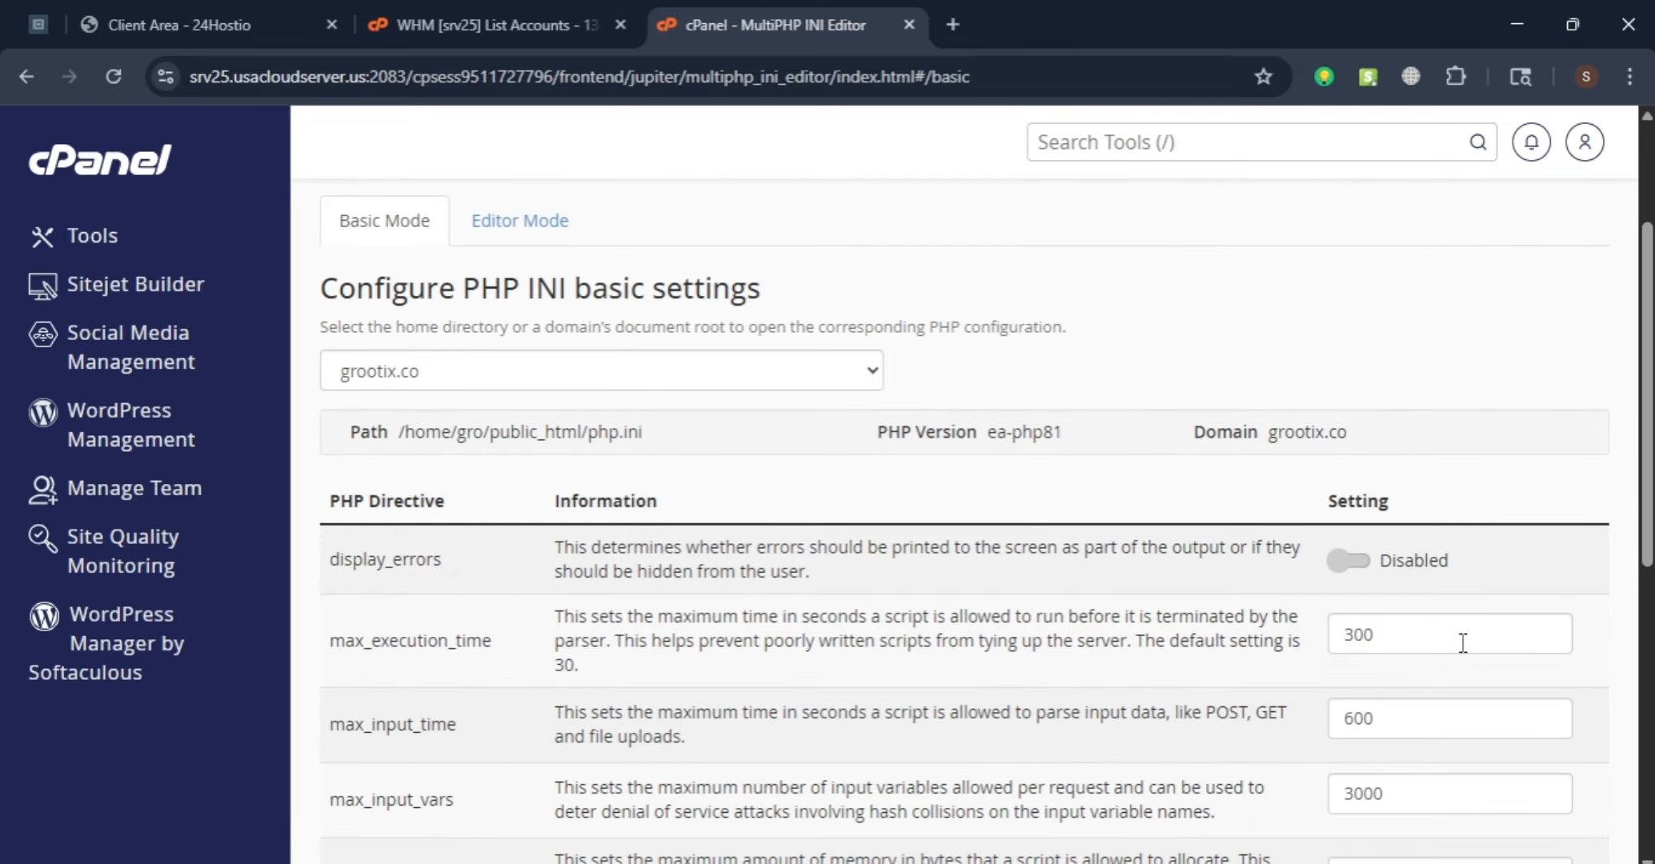
pyautogui.scroll(3, 1331, 533)
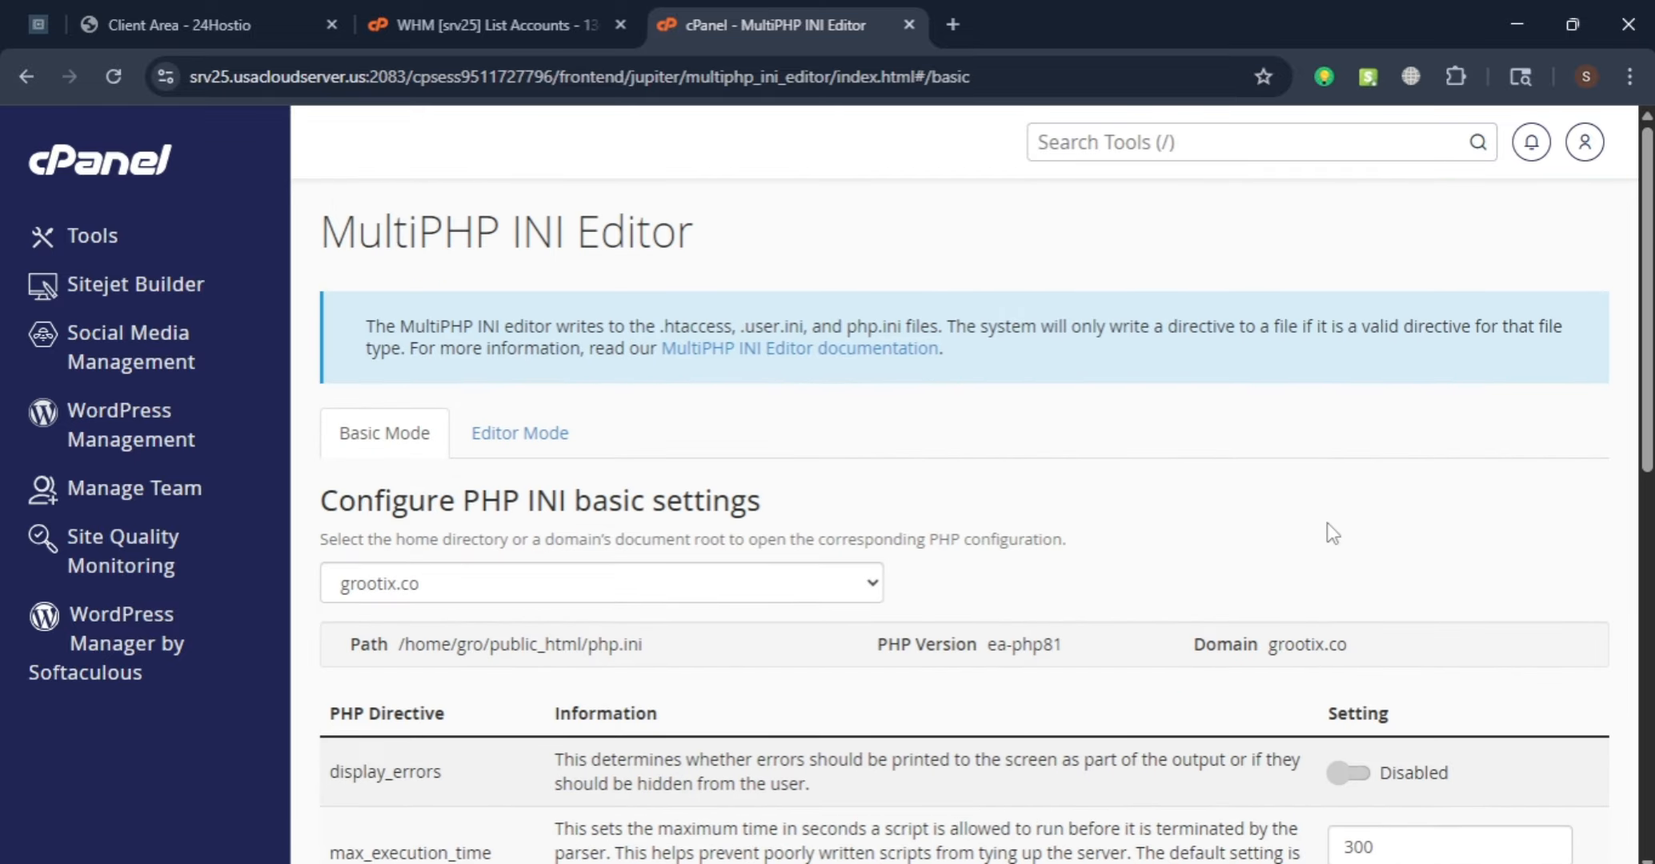
# Search the cPanel tools for php and open the MultiPHP Manager
pyautogui.click(1156, 143)
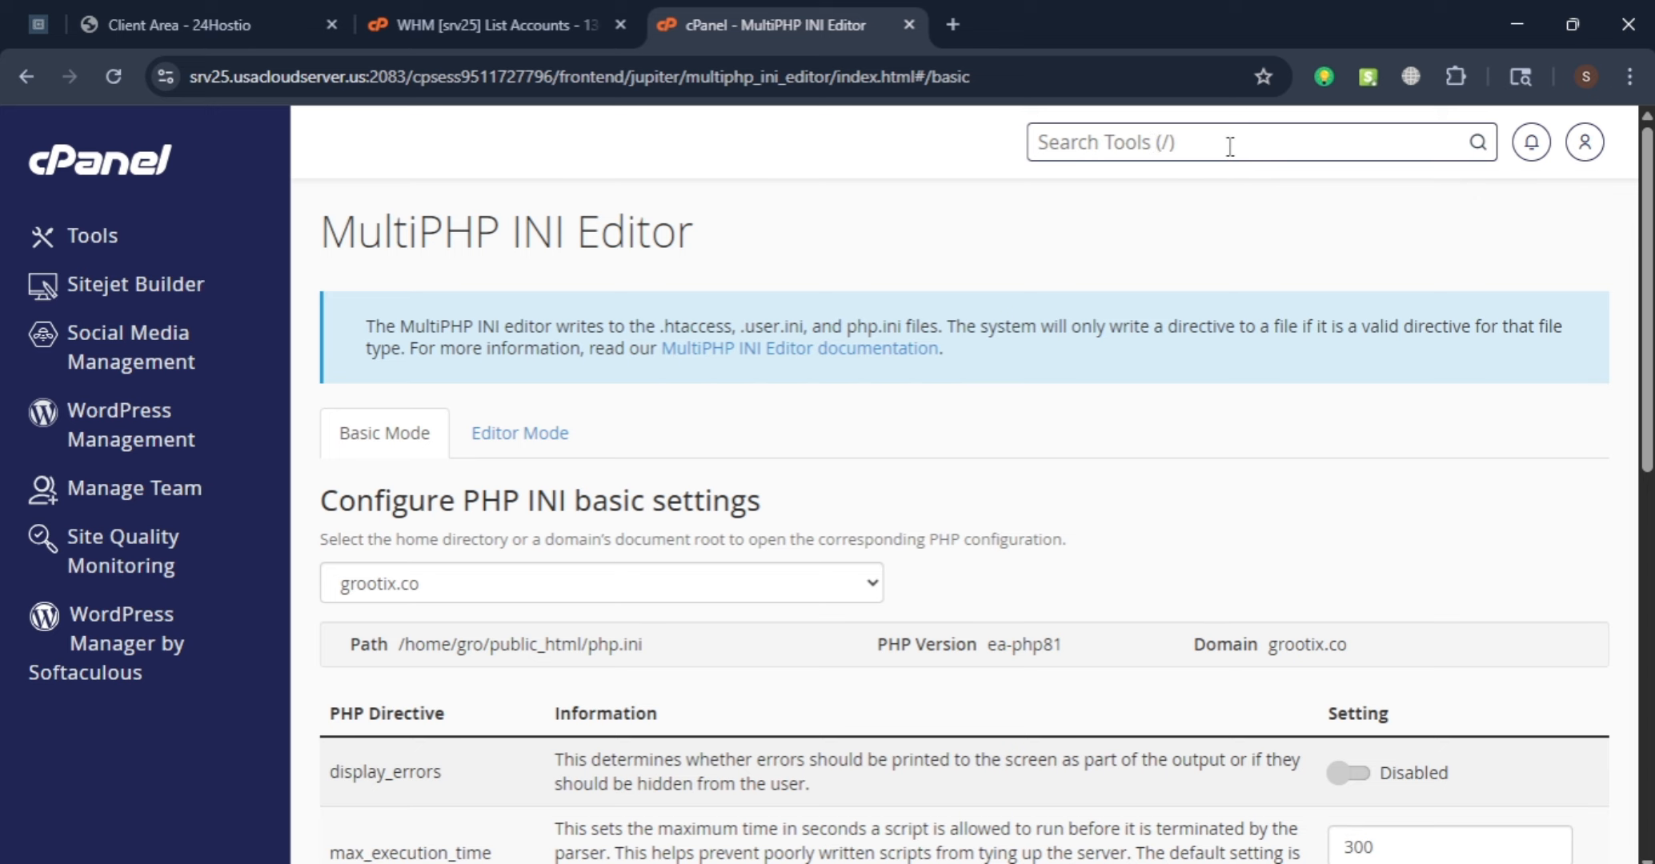
pyautogui.write('php')
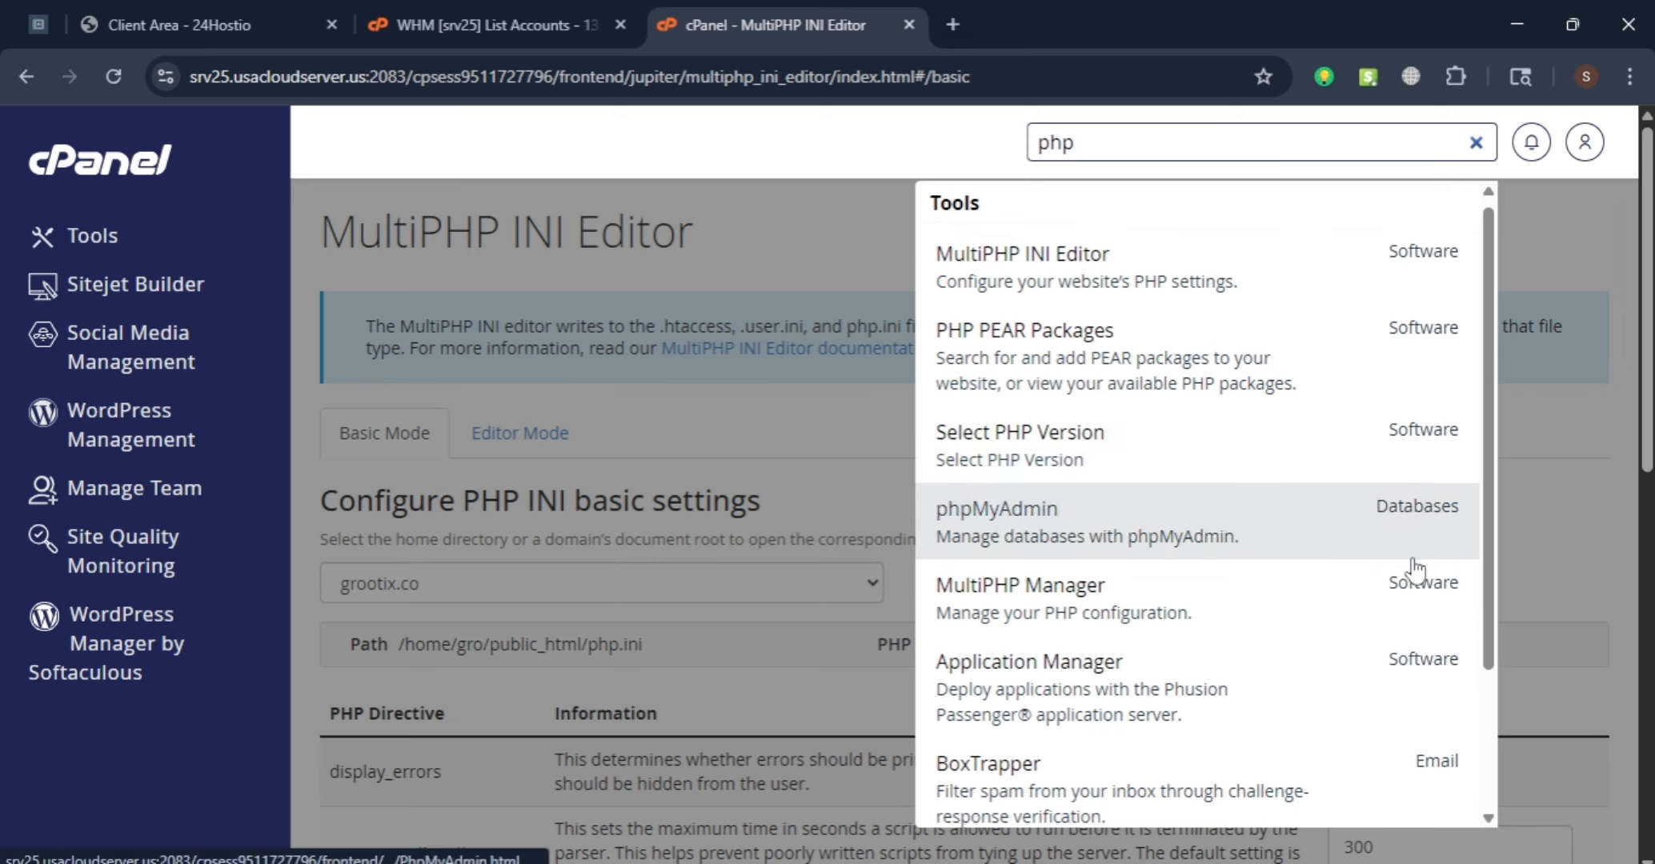
pyautogui.scroll(-1, 1034, 558)
pyautogui.click(1142, 551)
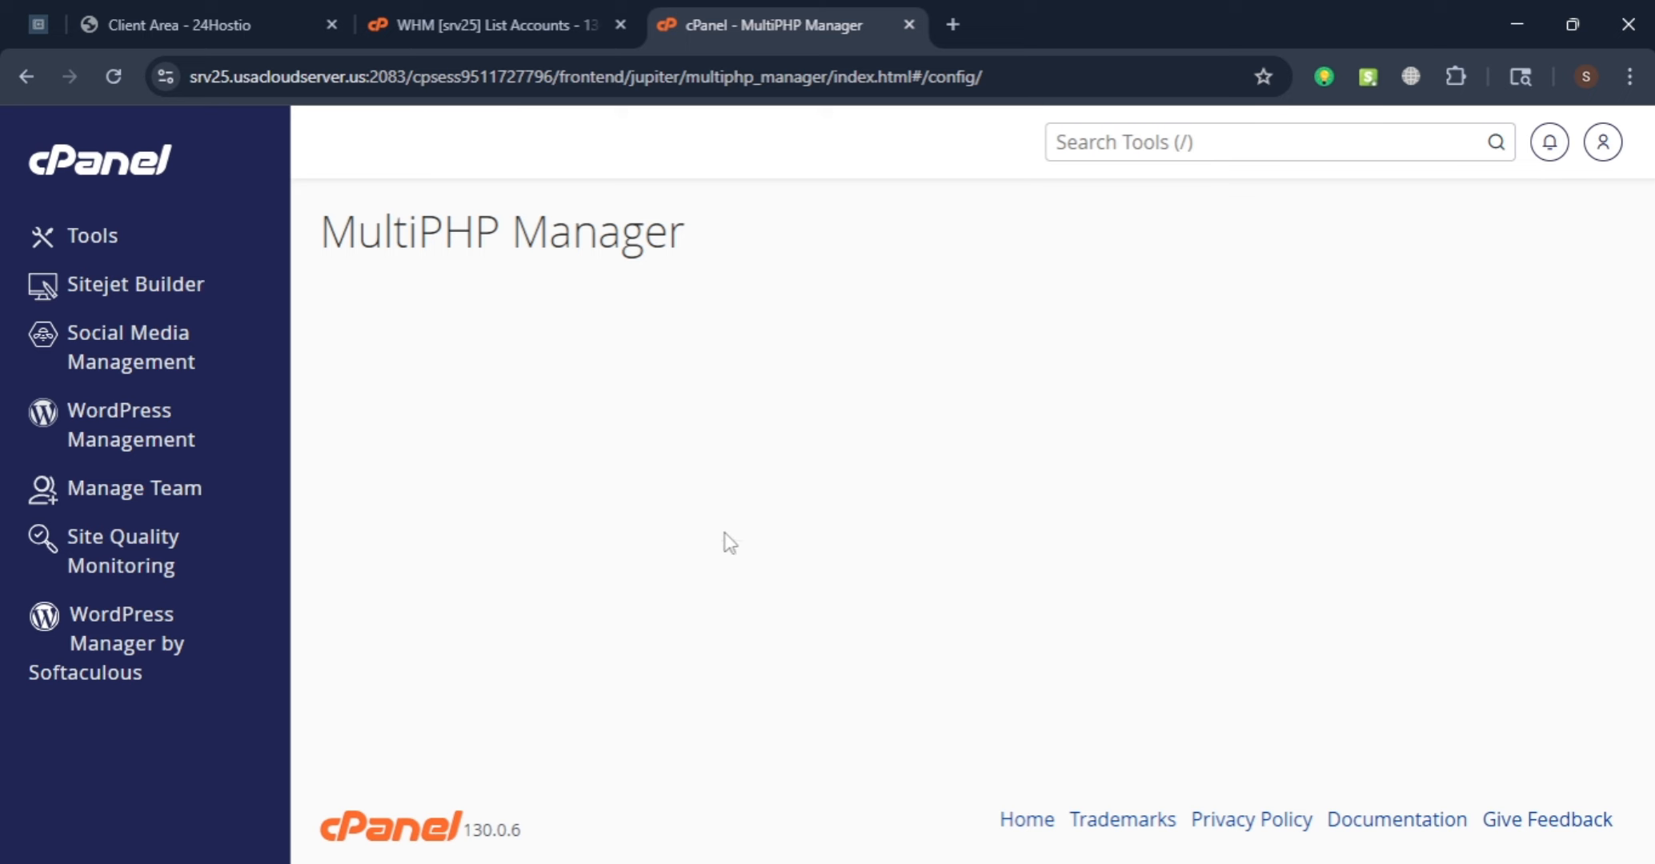
# Apply PHP 8.1 (alt-php81) to the grootix.co domain, check its entry and dismiss the notification
pyautogui.scroll(-2, 824, 685)
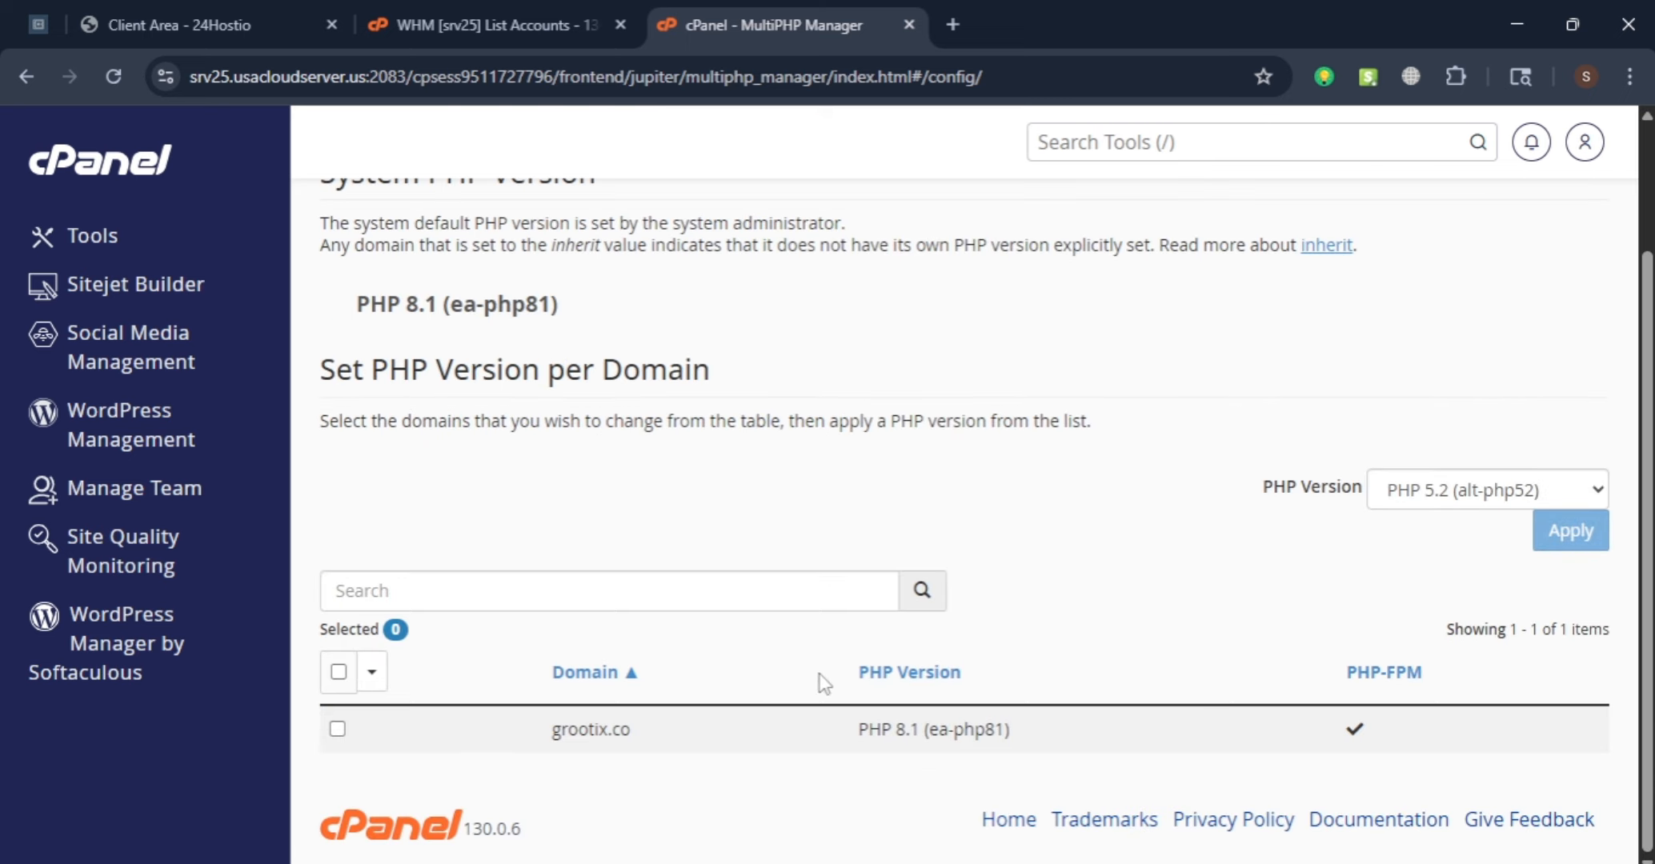
pyautogui.click(337, 730)
pyautogui.moveTo(857, 729); pyautogui.dragTo(931, 725)
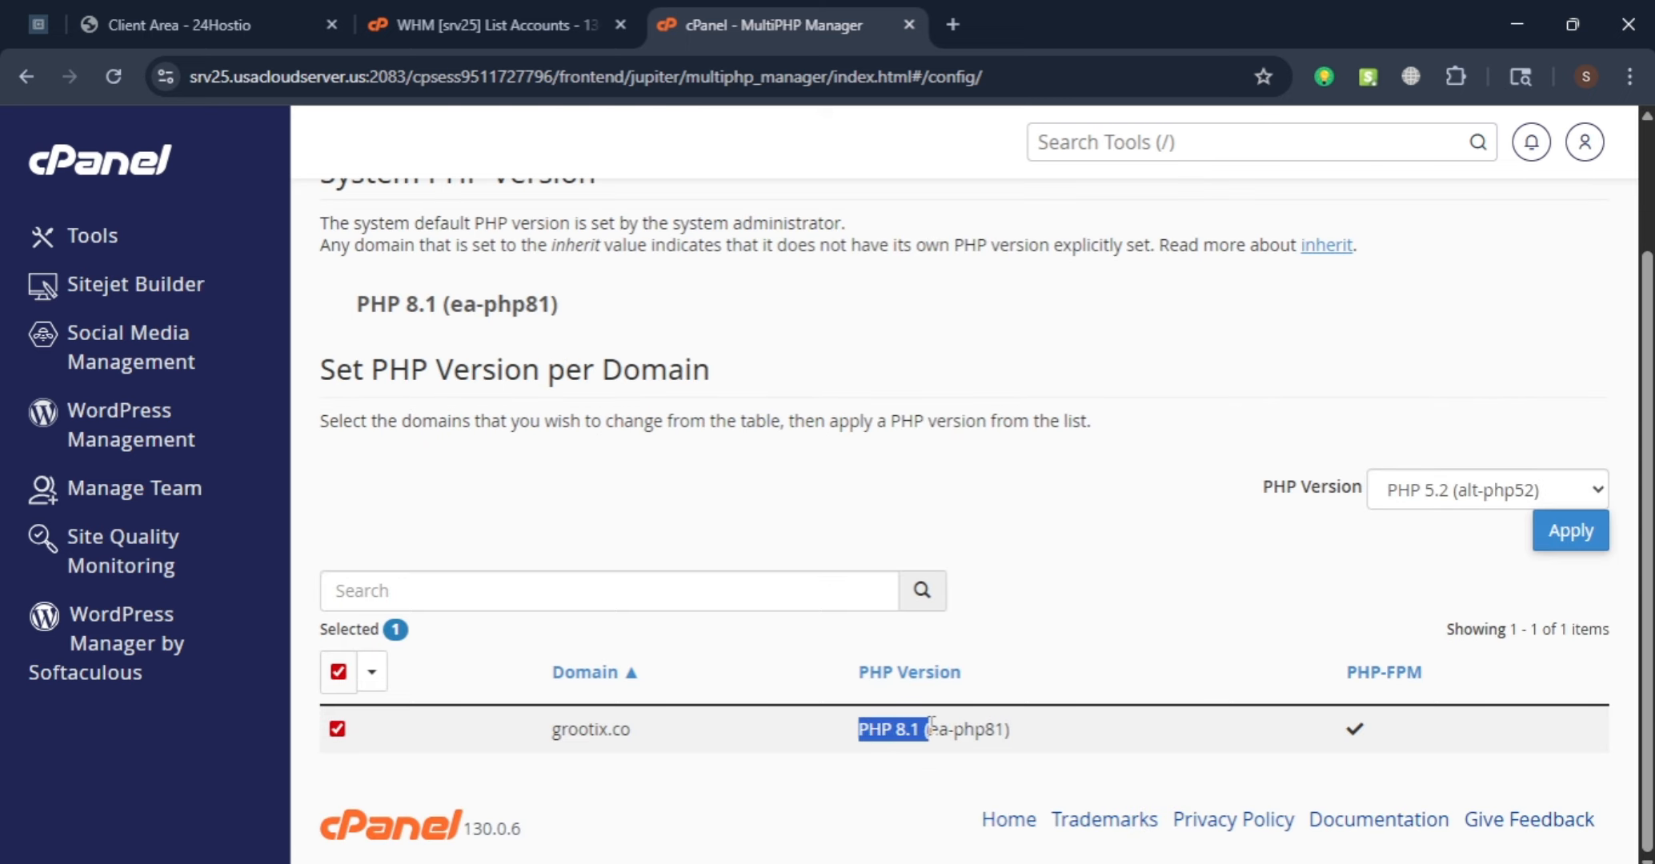
pyautogui.click(861, 738)
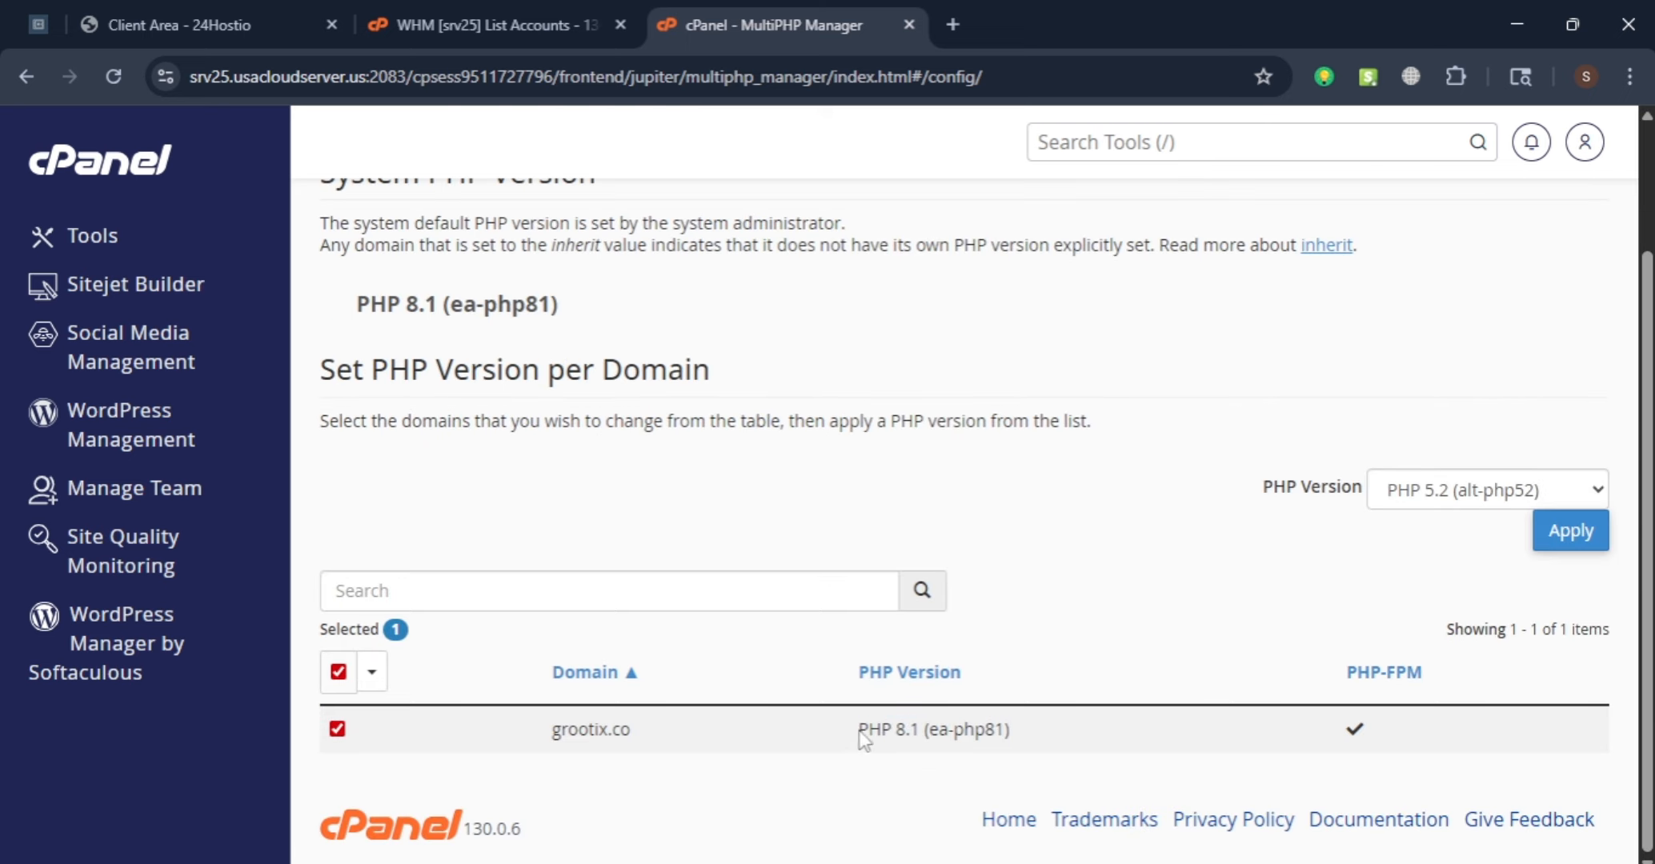
pyautogui.click(1473, 490)
pyautogui.scroll(-2, 1473, 320)
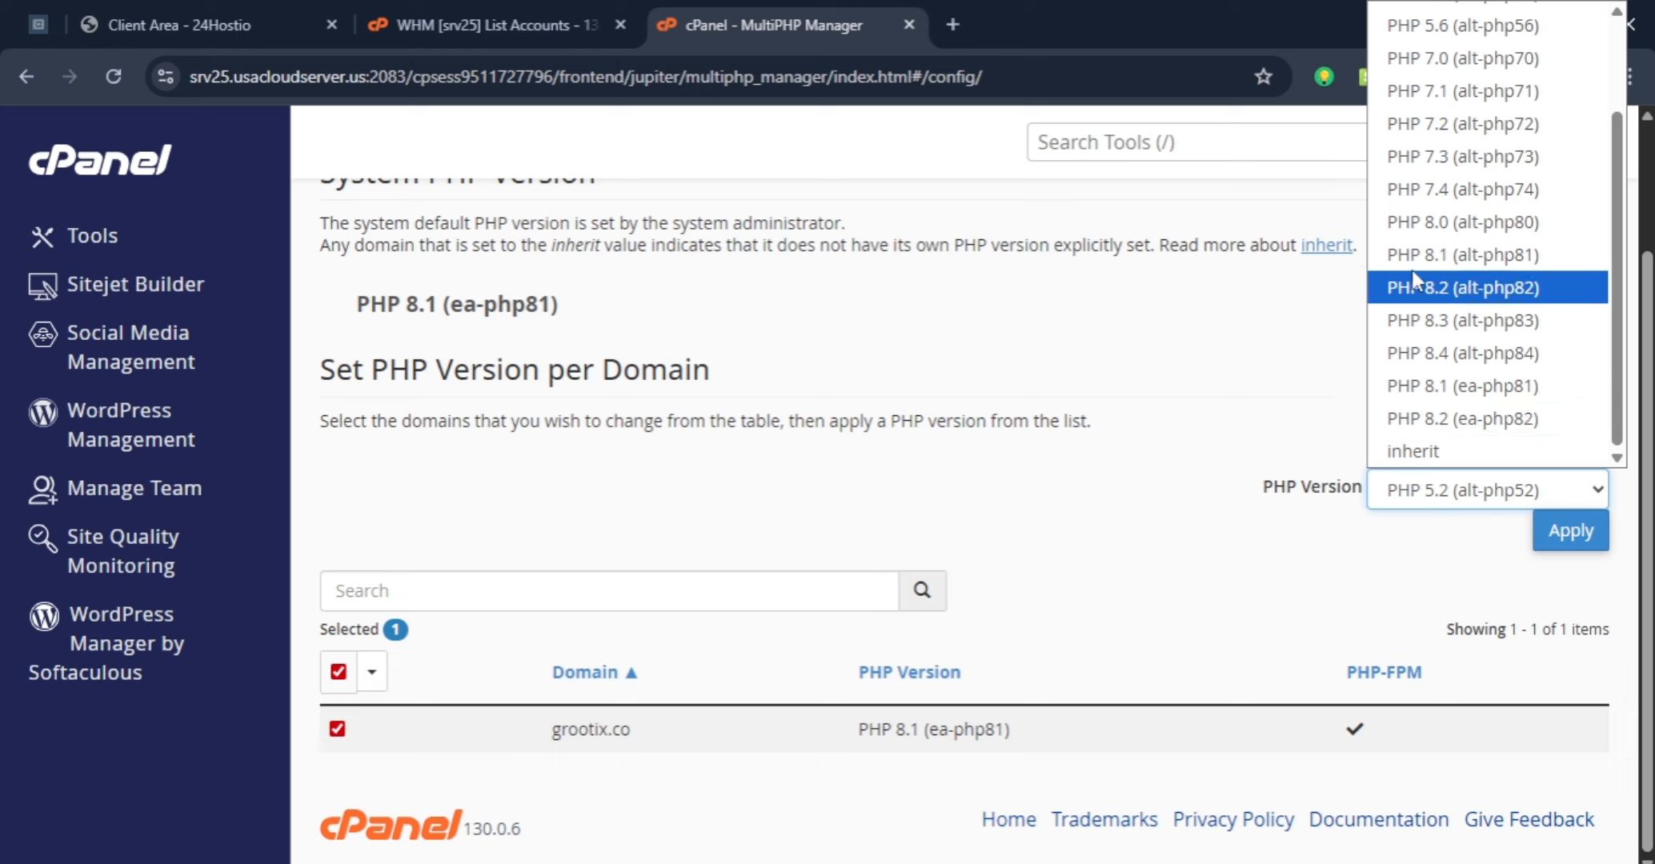
pyautogui.click(1463, 257)
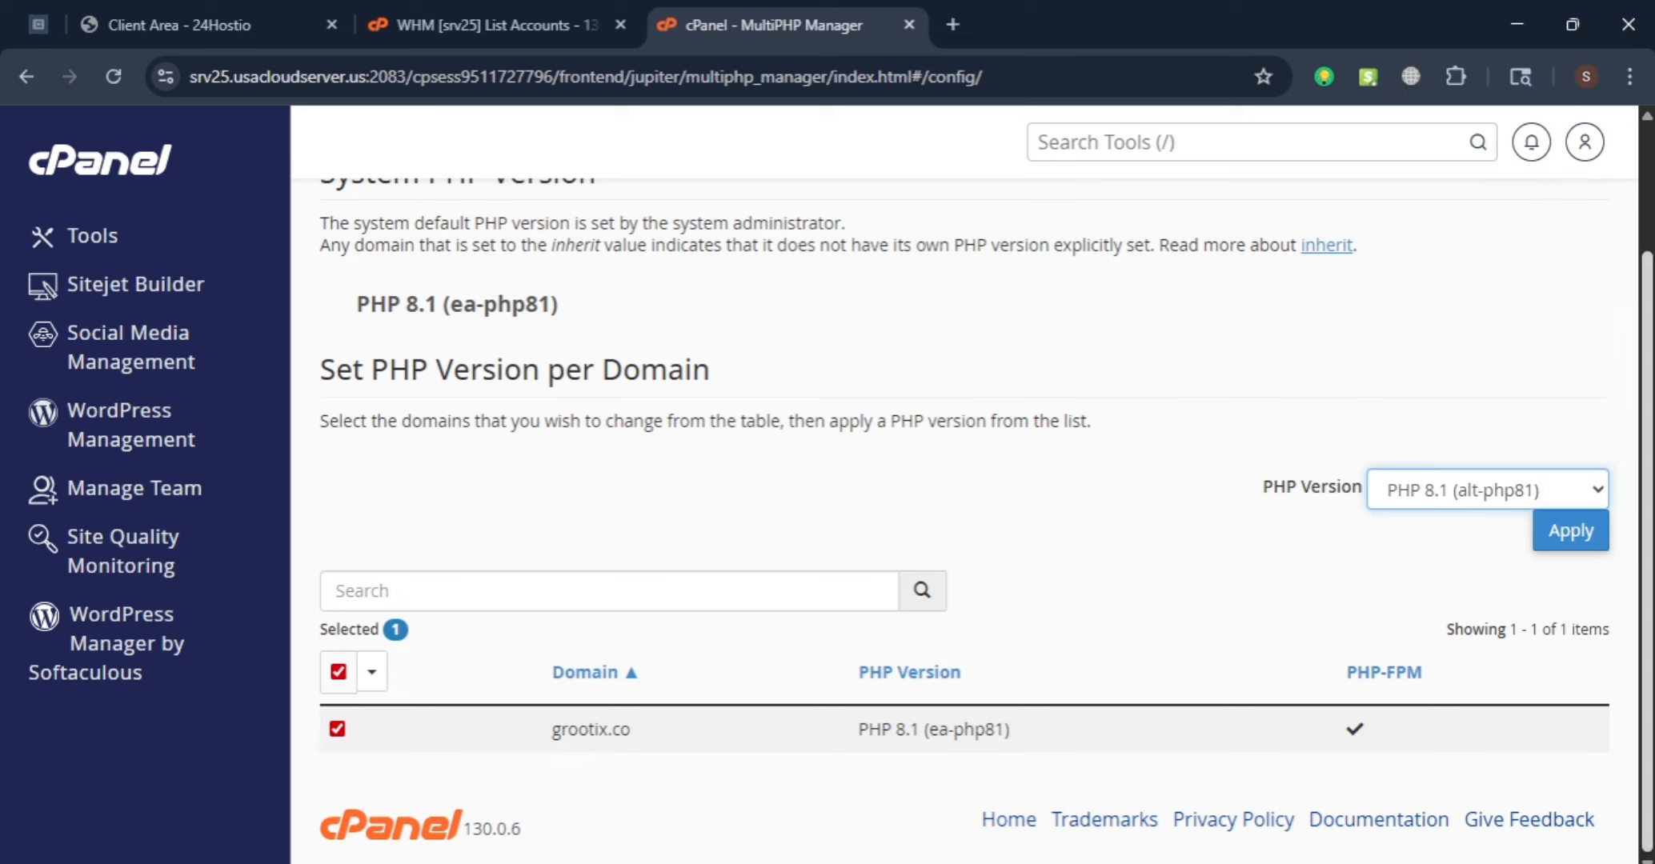
pyautogui.click(1570, 530)
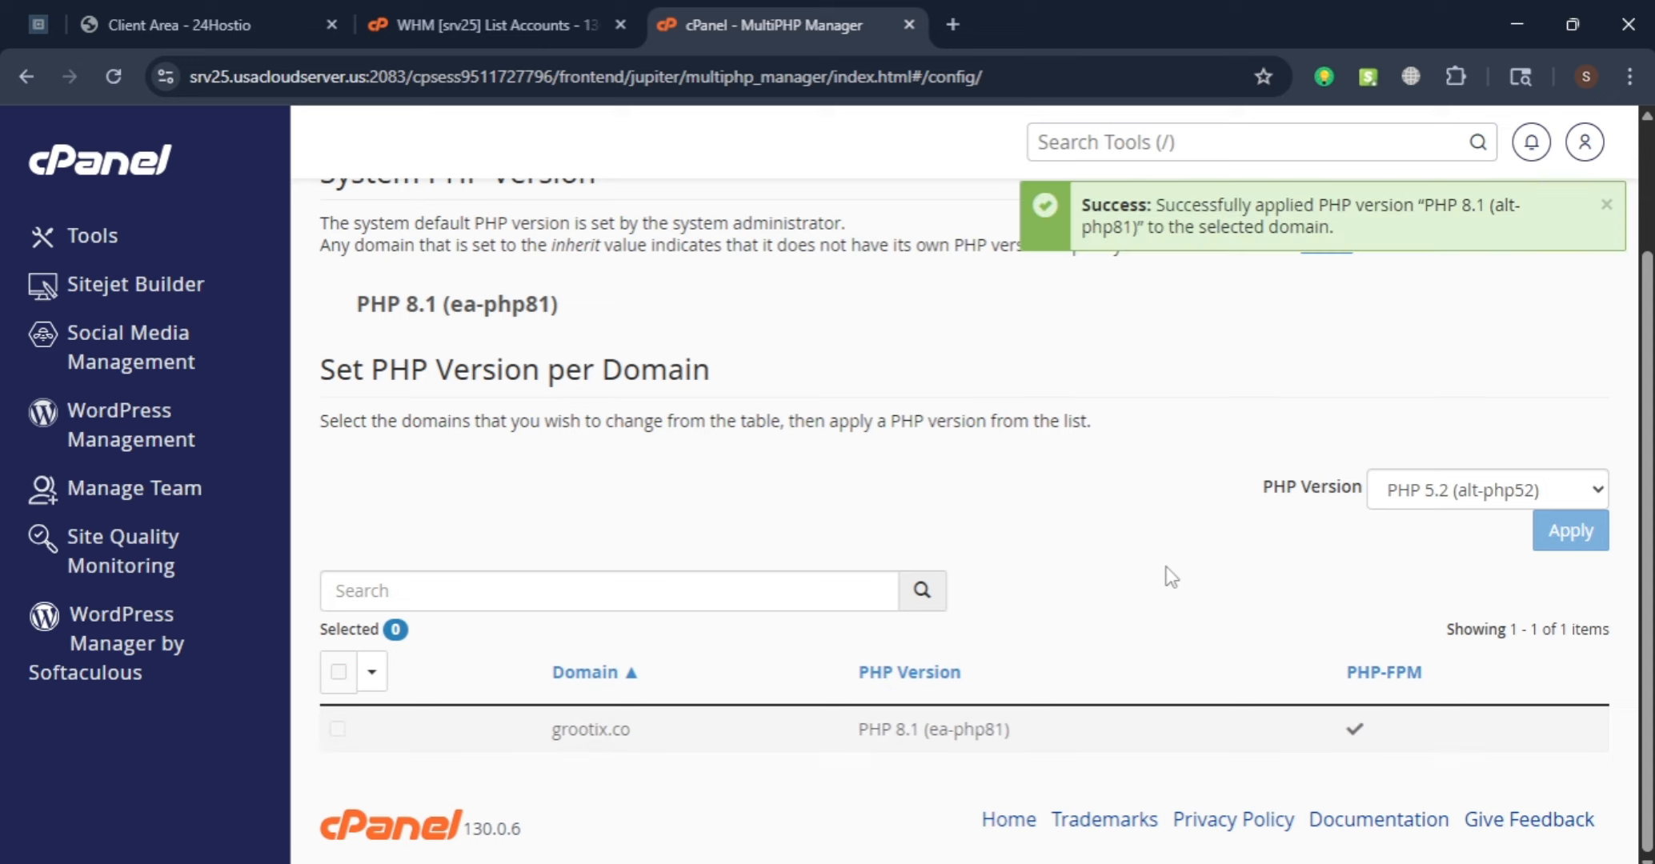
pyautogui.scroll(2, 1117, 604)
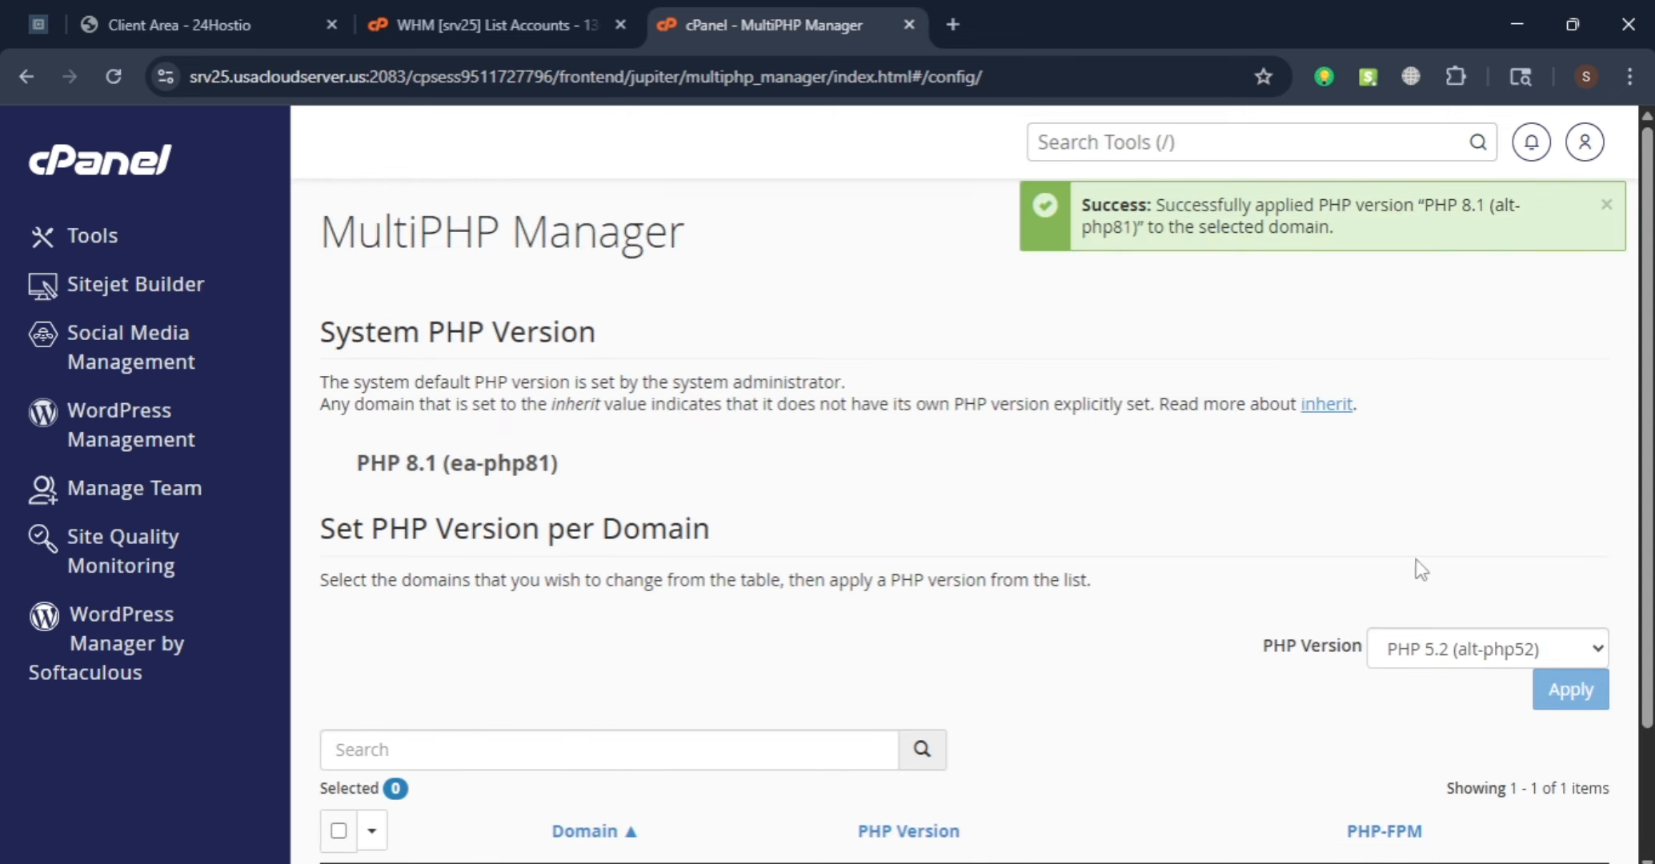
pyautogui.scroll(-3, 1415, 565)
pyautogui.scroll(1, 1581, 440)
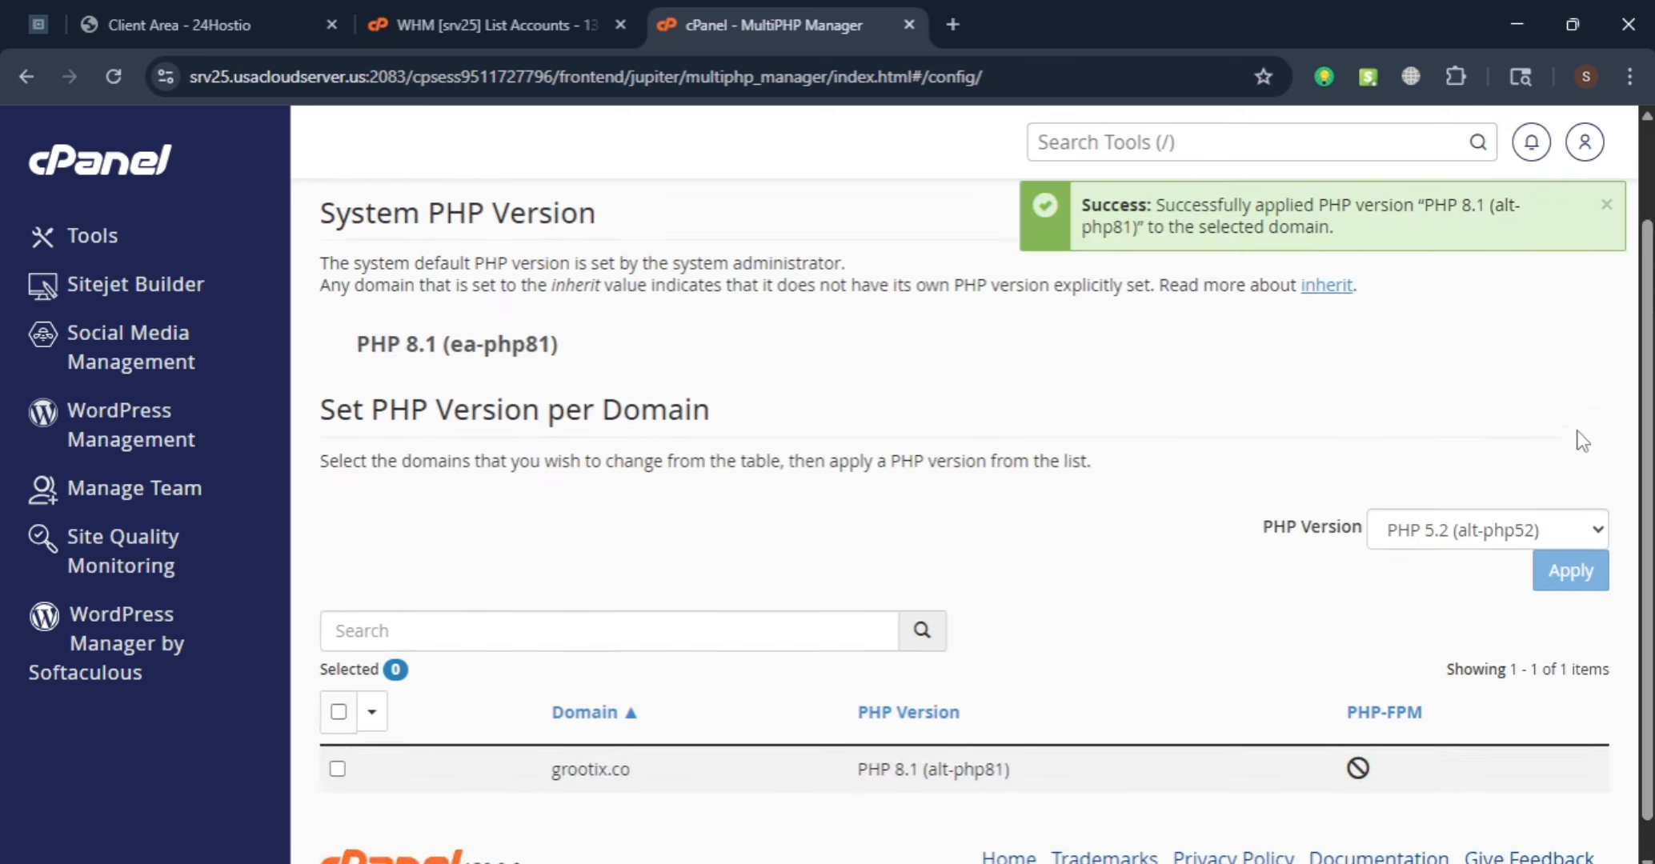
pyautogui.click(1605, 206)
# Search the cPanel tools for selec, dismiss the chat notification and open Select PHP Version
pyautogui.click(1284, 136)
pyautogui.write('selec')
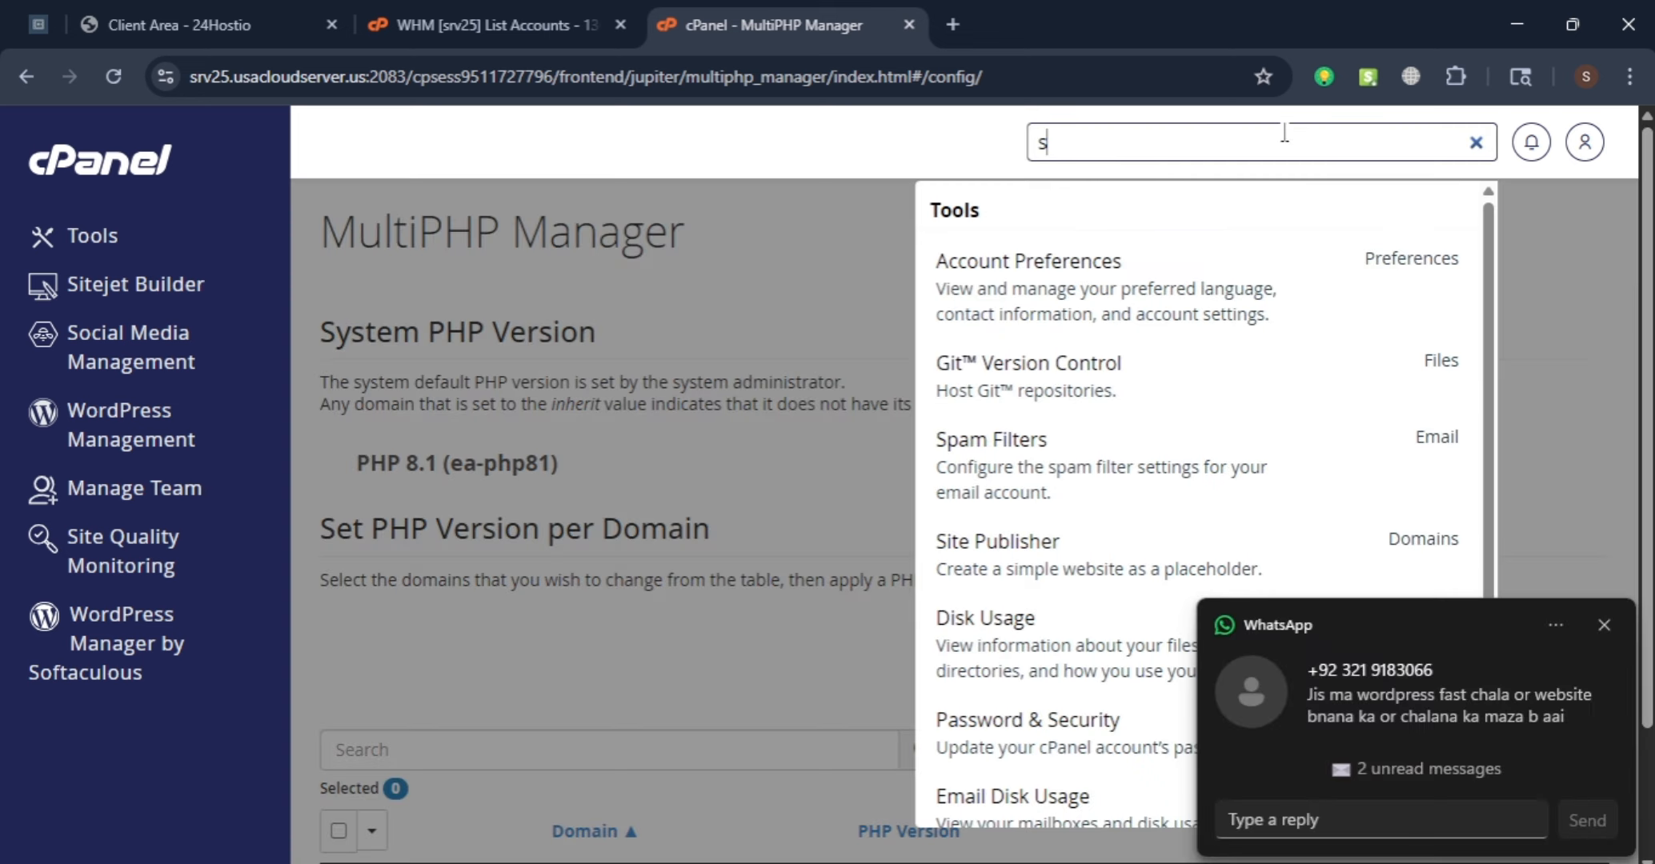
pyautogui.click(1604, 625)
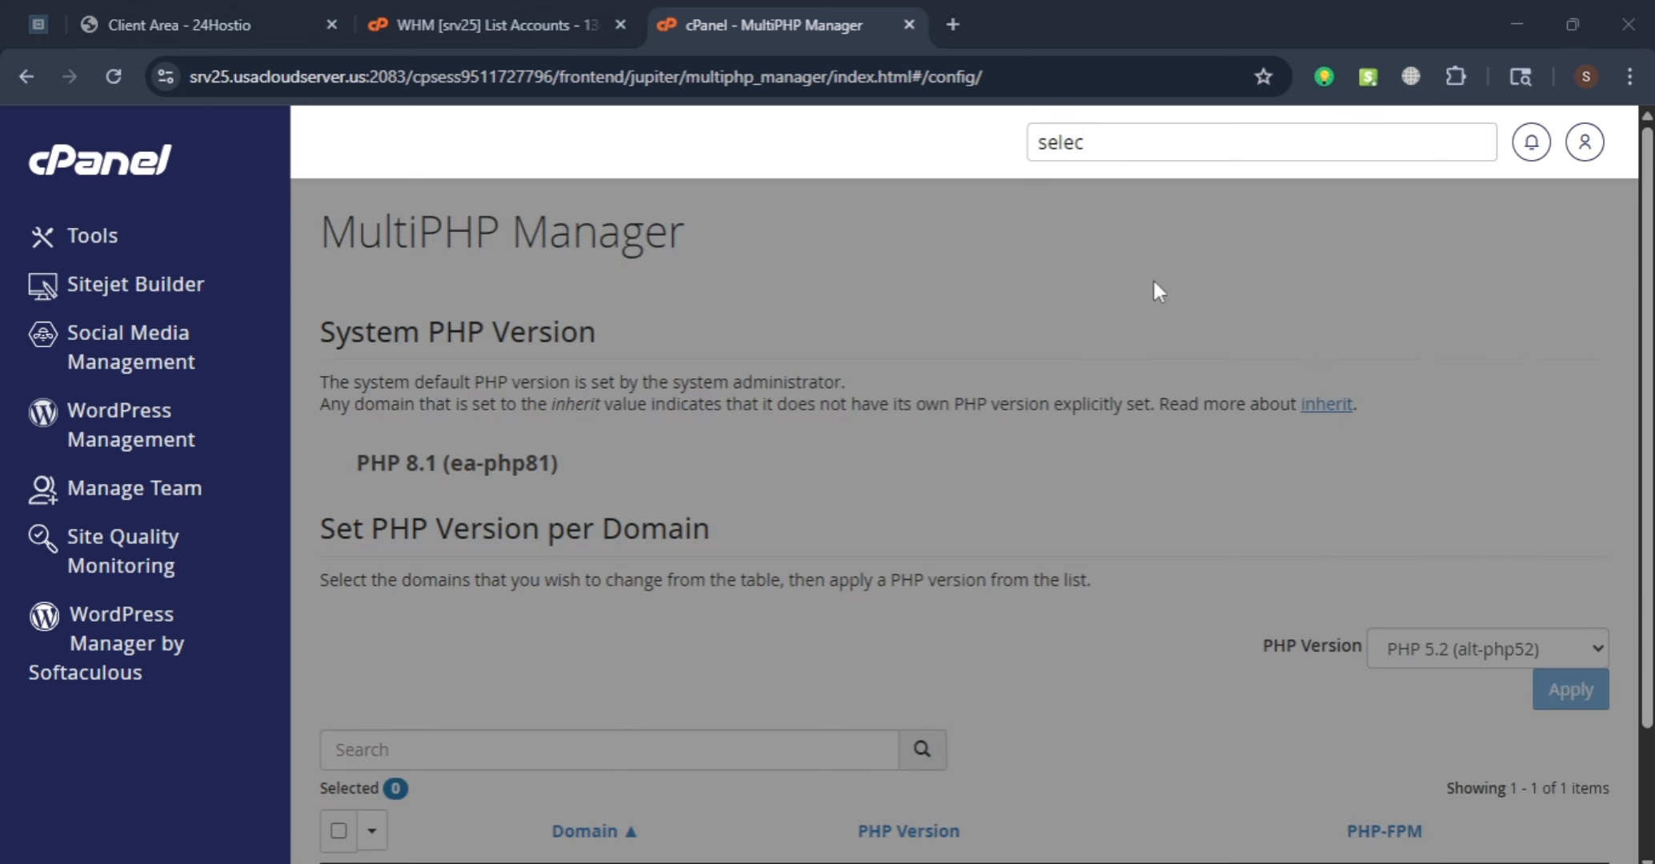
pyautogui.click(1156, 148)
pyautogui.click(1105, 270)
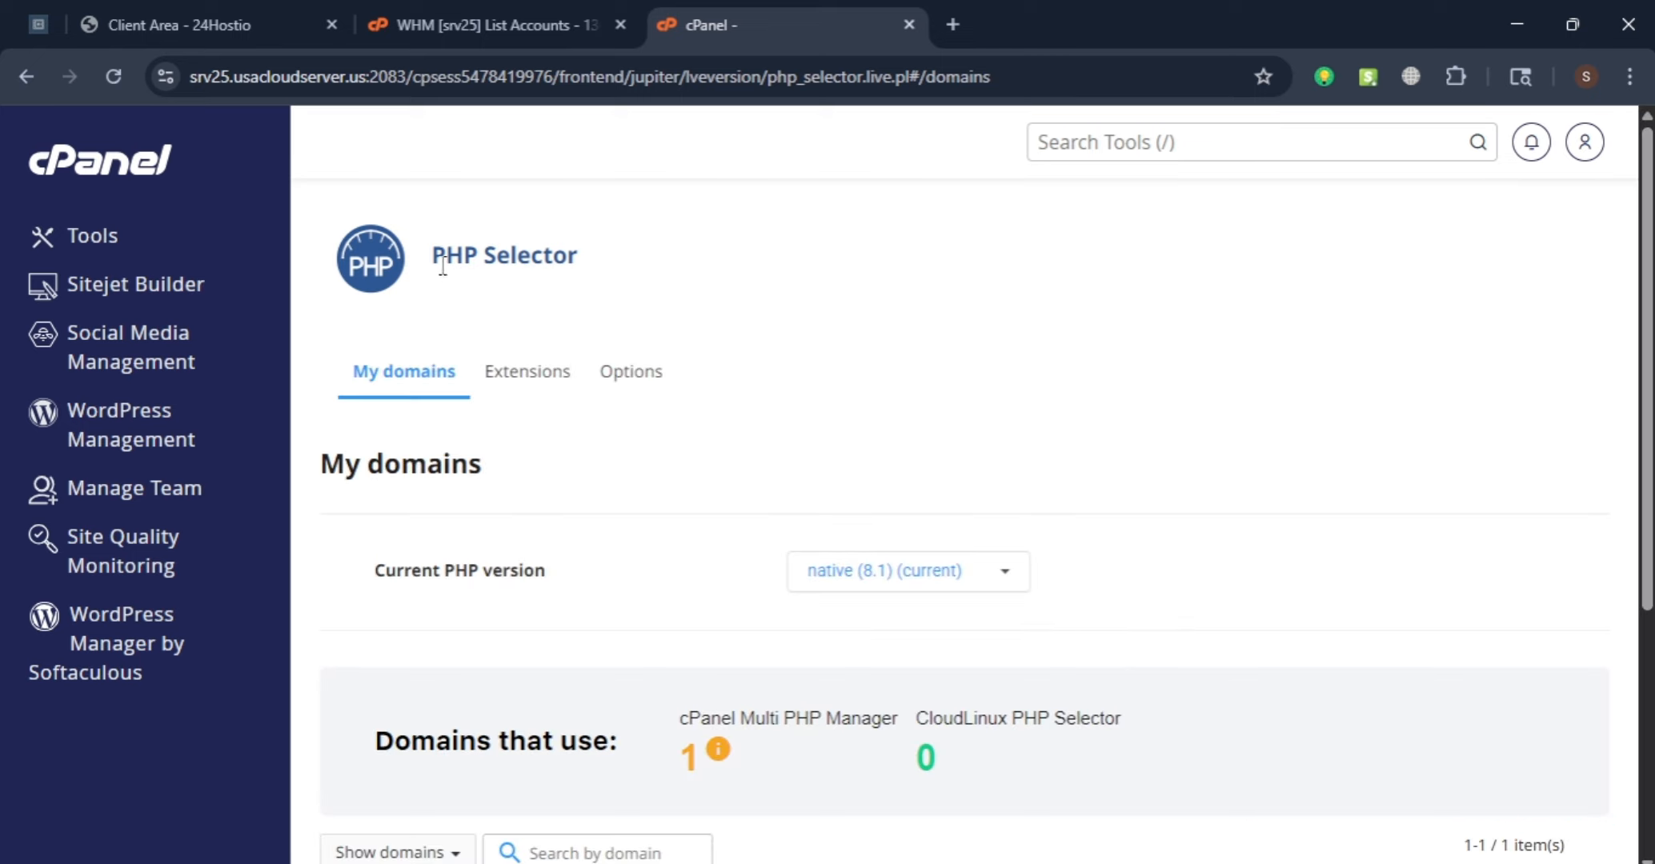
# Look over the PHP Selector's domain overview, then set the current PHP version to 8.1 and apply it
pyautogui.moveTo(414, 258); pyautogui.dragTo(669, 241)
pyautogui.scroll(-5, 548, 624)
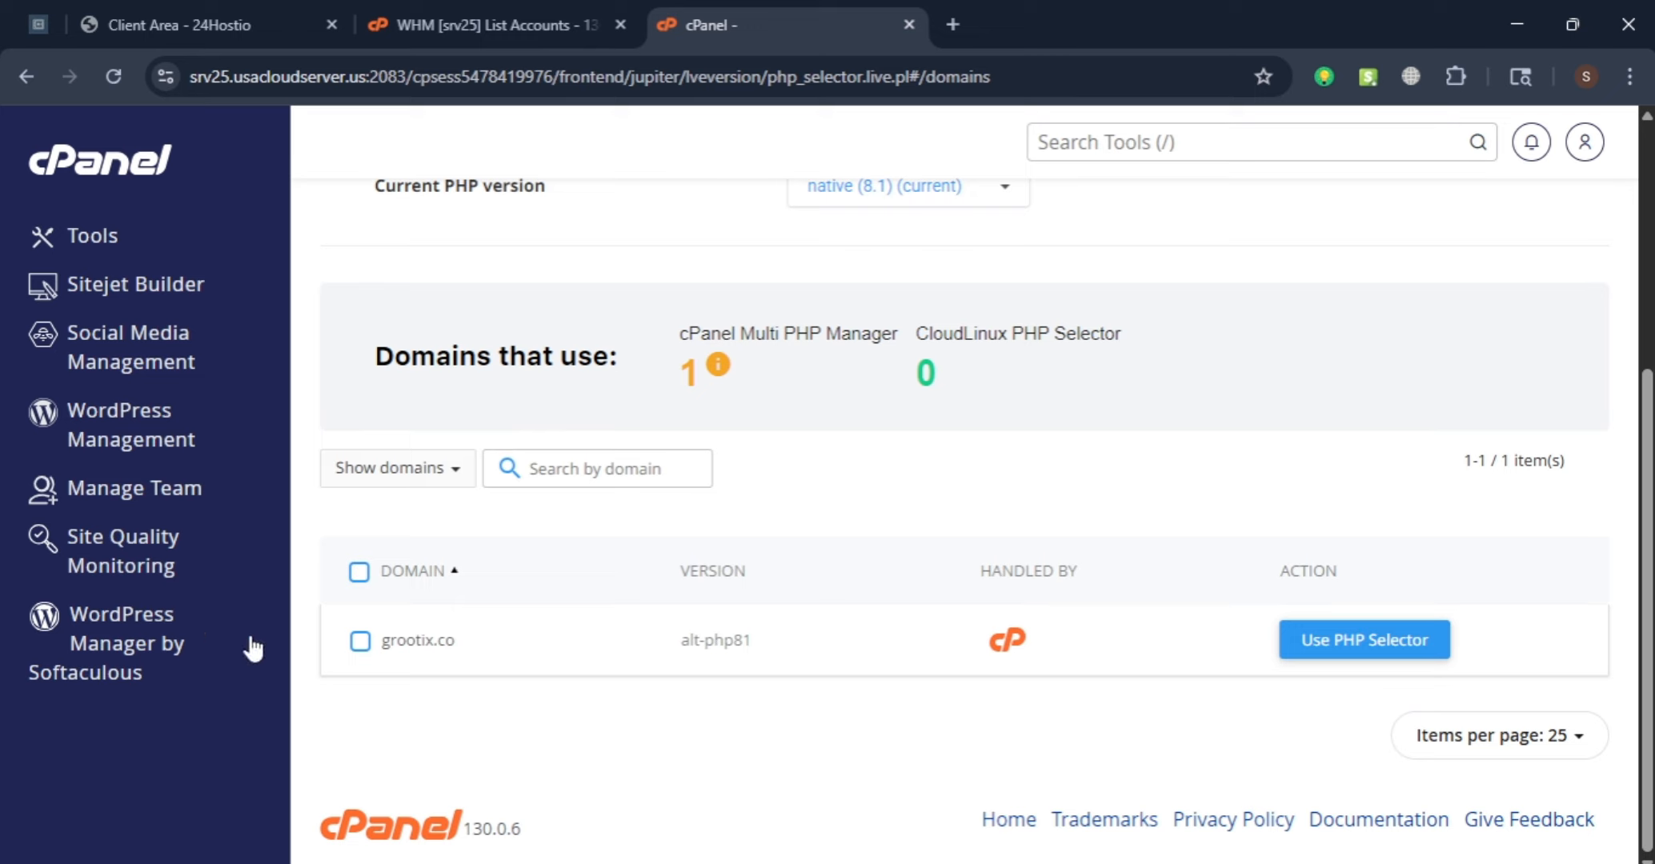
pyautogui.scroll(5, 827, 760)
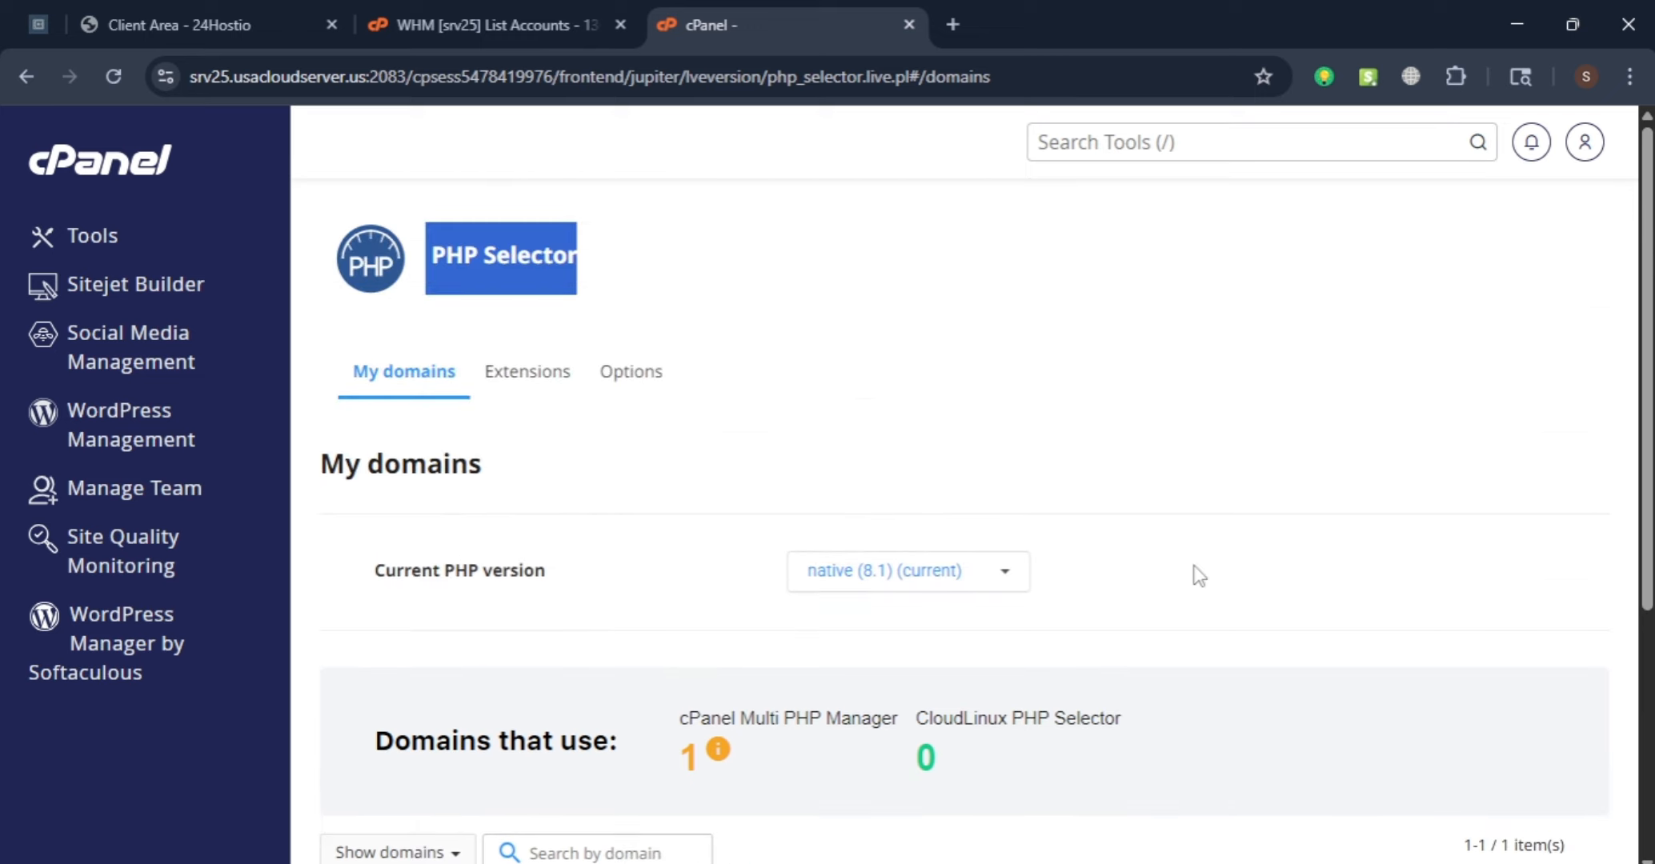
pyautogui.scroll(-2, 1121, 537)
pyautogui.click(966, 407)
pyautogui.scroll(-5, 987, 517)
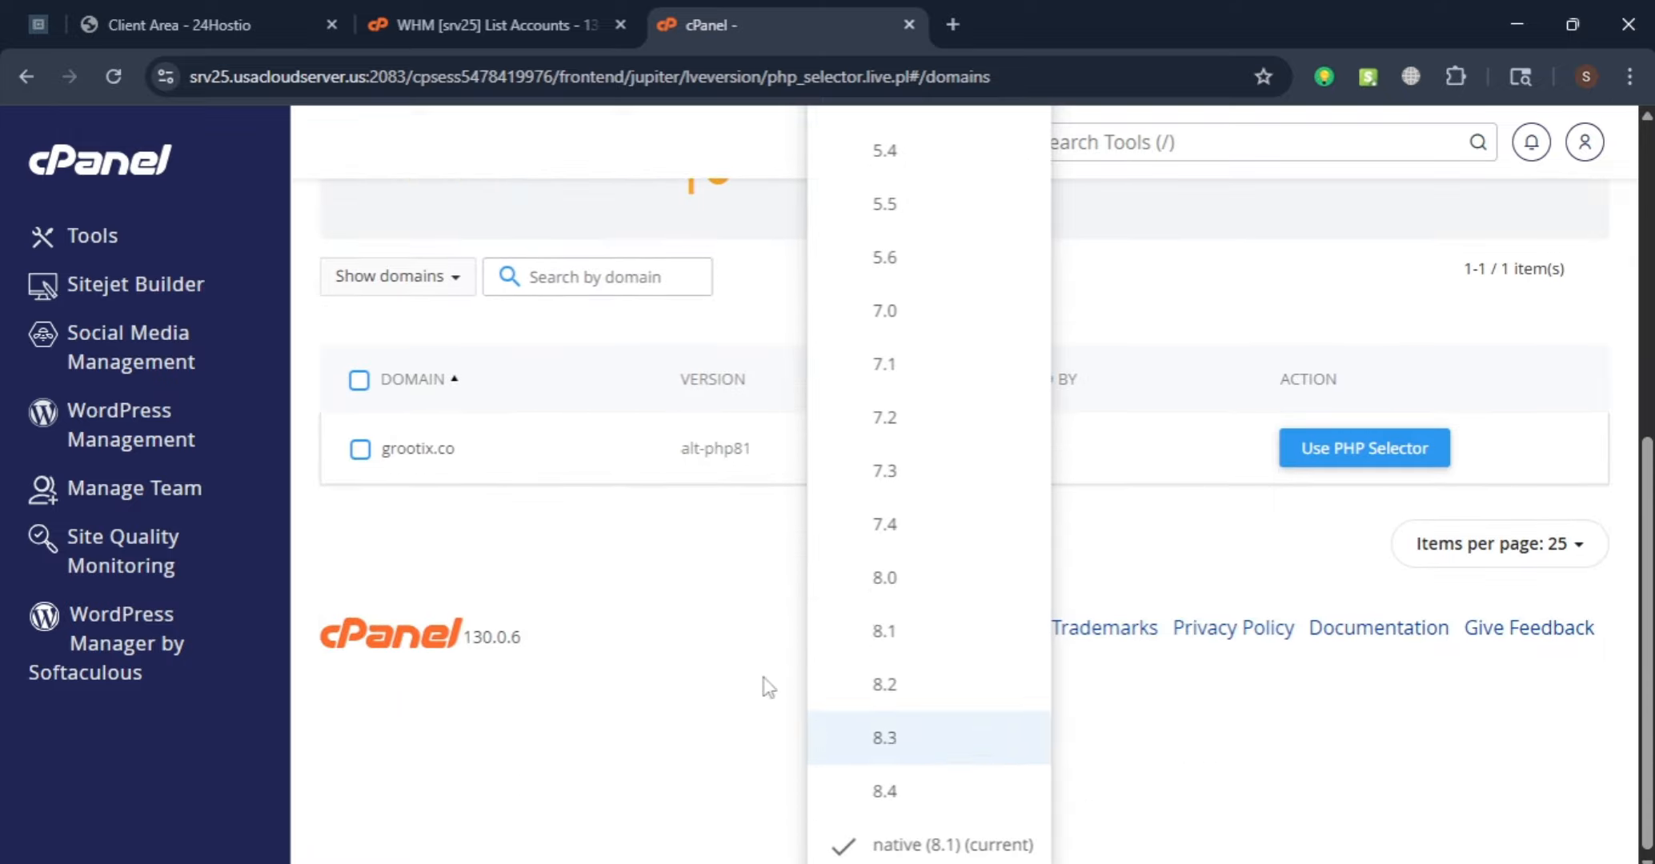
pyautogui.click(926, 650)
pyautogui.scroll(4, 1112, 632)
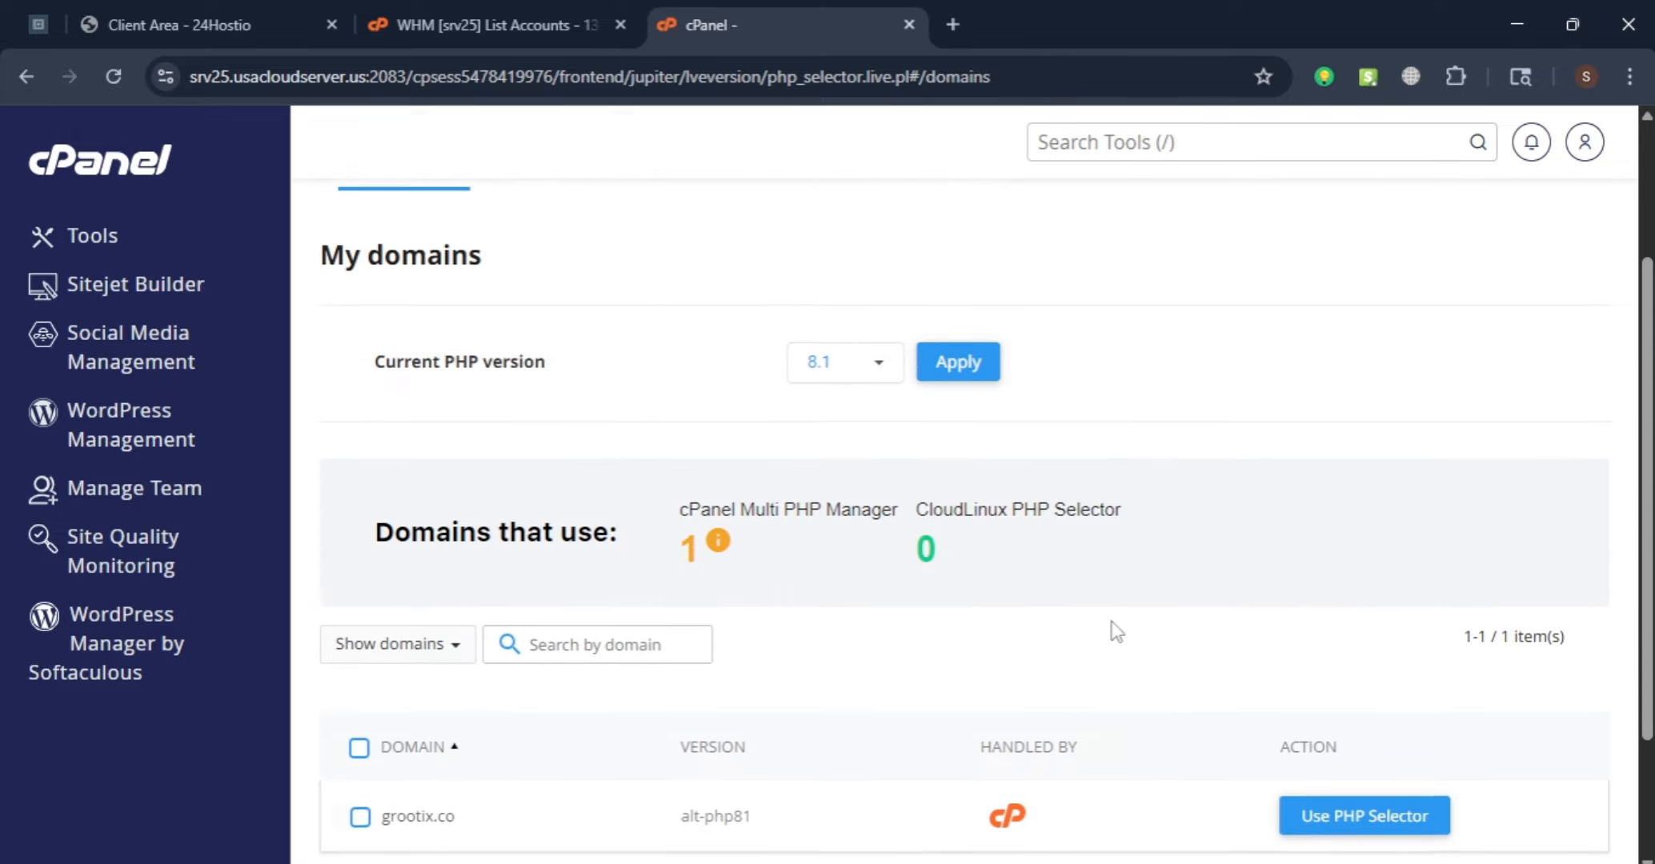
pyautogui.click(960, 536)
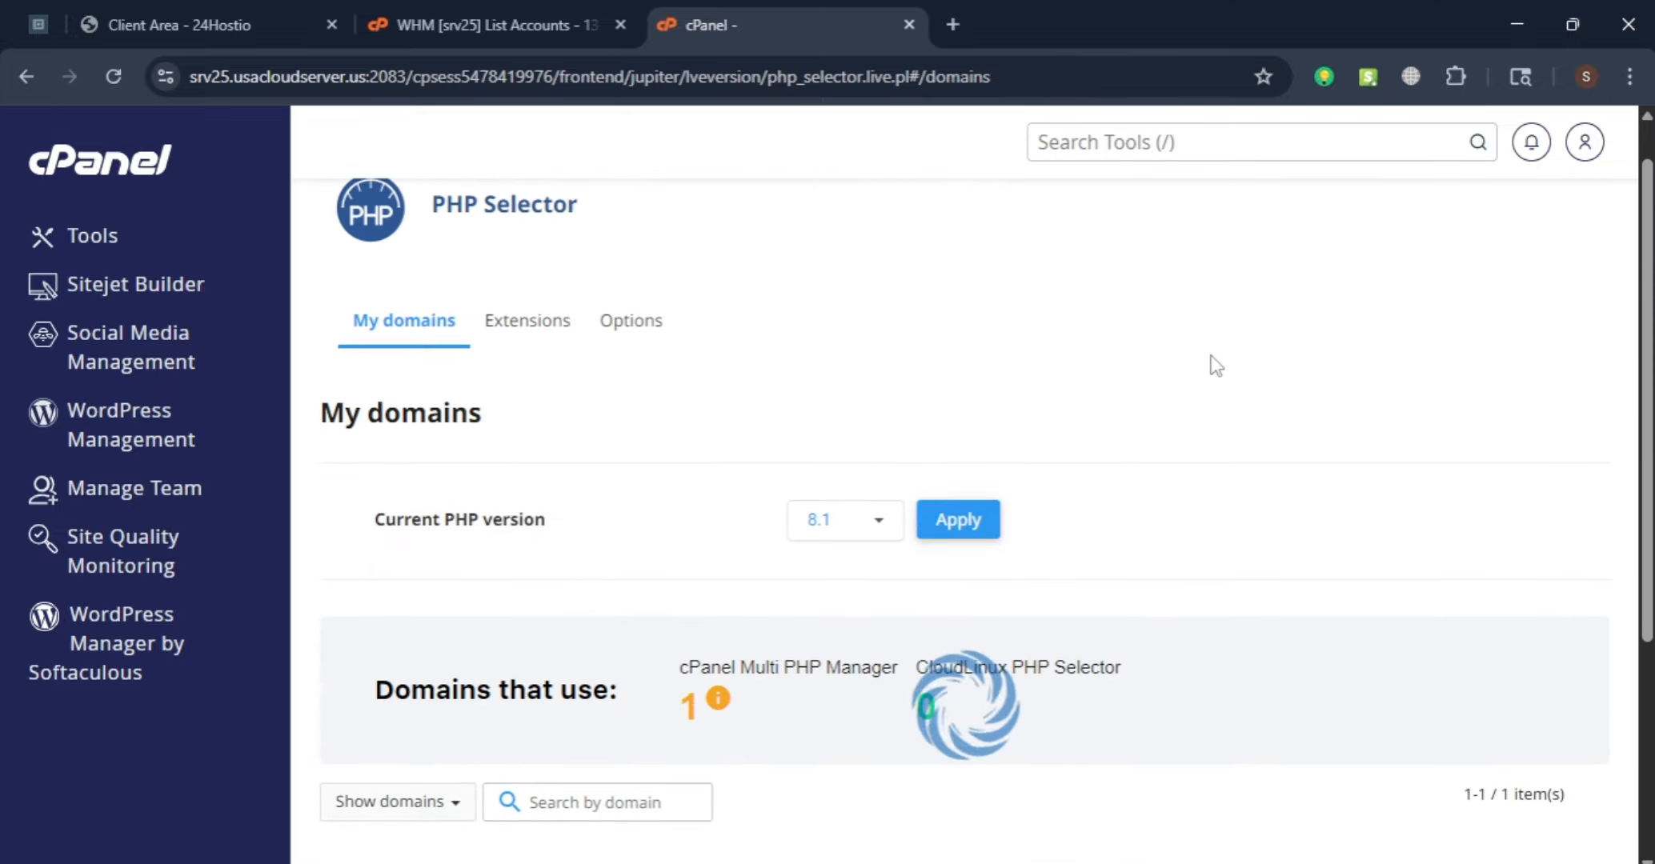
# Look over the My domains page while the version change is applied, then open the PHP Selector's Extensions page
pyautogui.scroll(-3, 1211, 366)
pyautogui.scroll(3, 1211, 366)
pyautogui.scroll(-3, 904, 720)
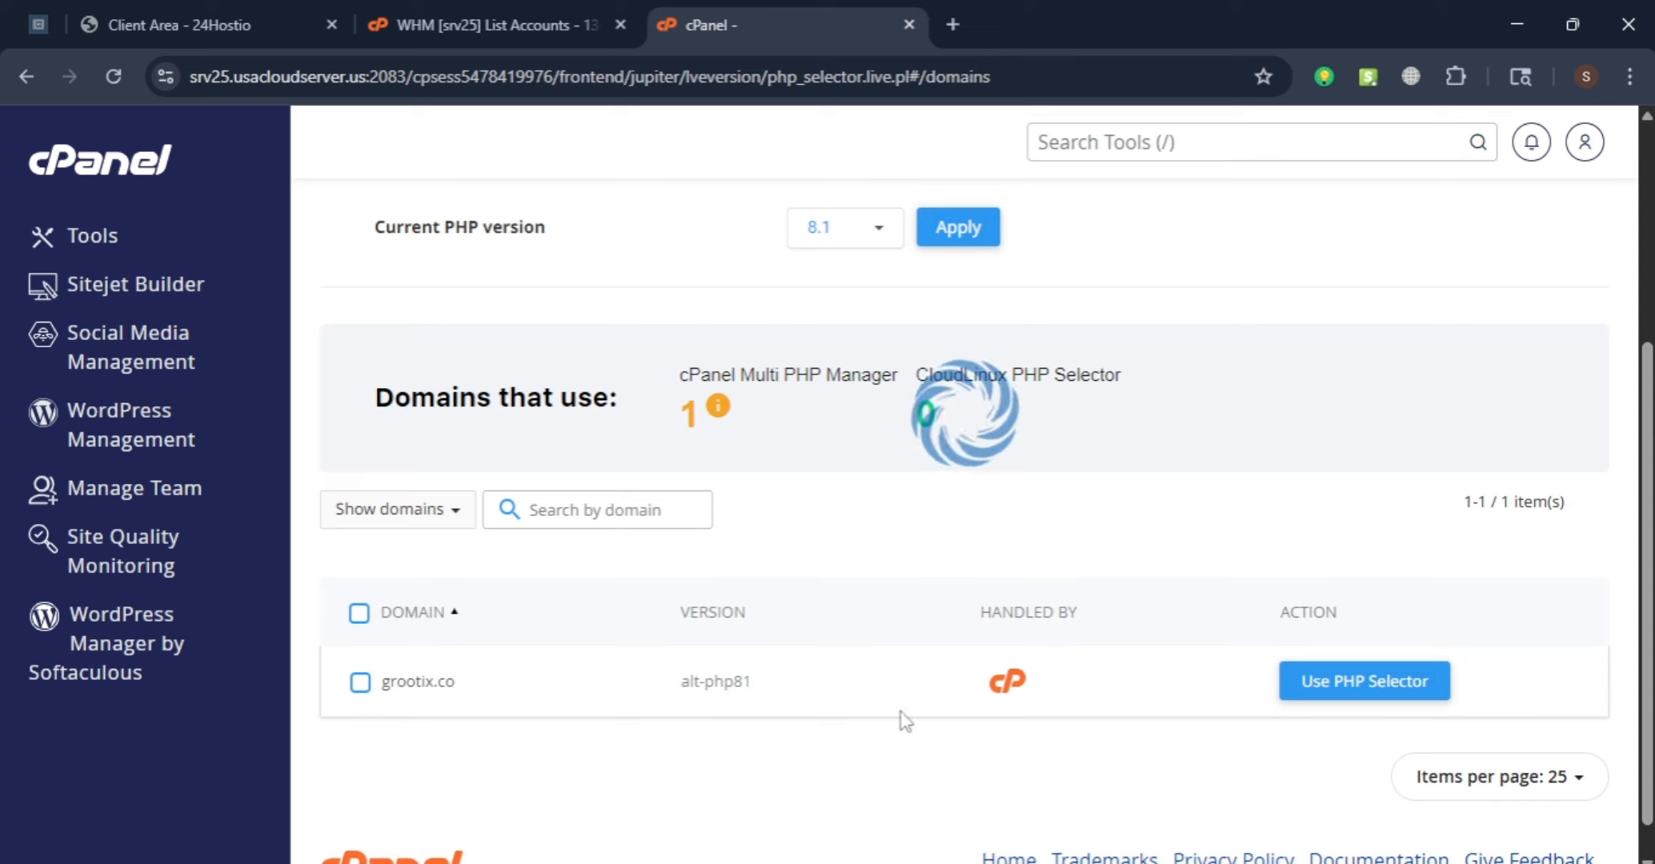
pyautogui.scroll(2, 1118, 661)
pyautogui.scroll(1, 879, 535)
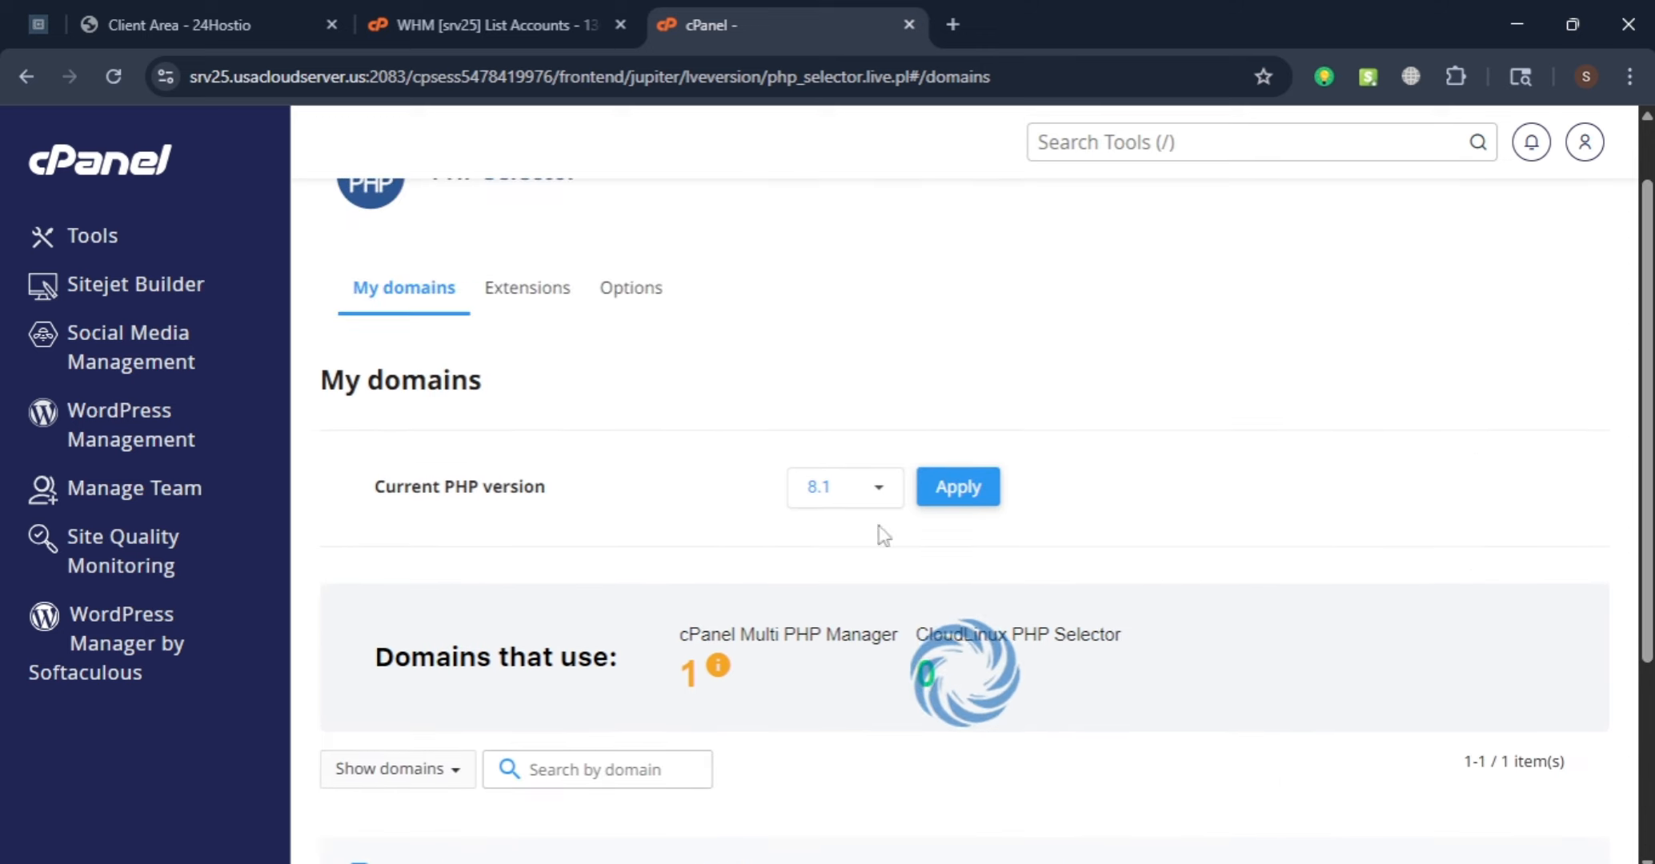
pyautogui.click(547, 304)
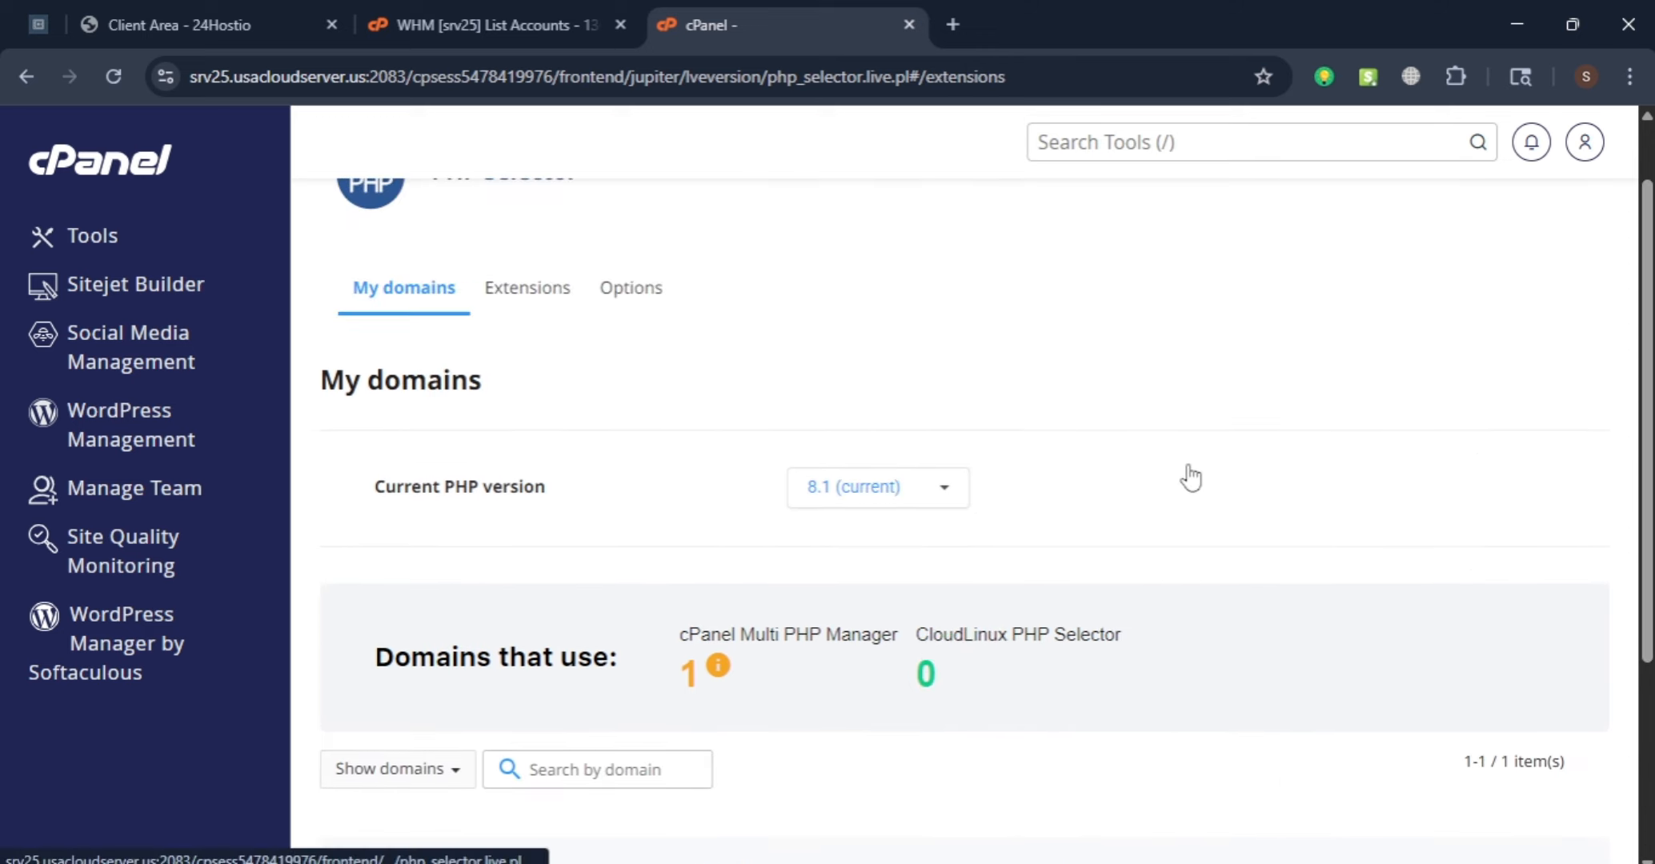
# Enable the imagick and http extensions for PHP 8.1
pyautogui.scroll(-5, 913, 447)
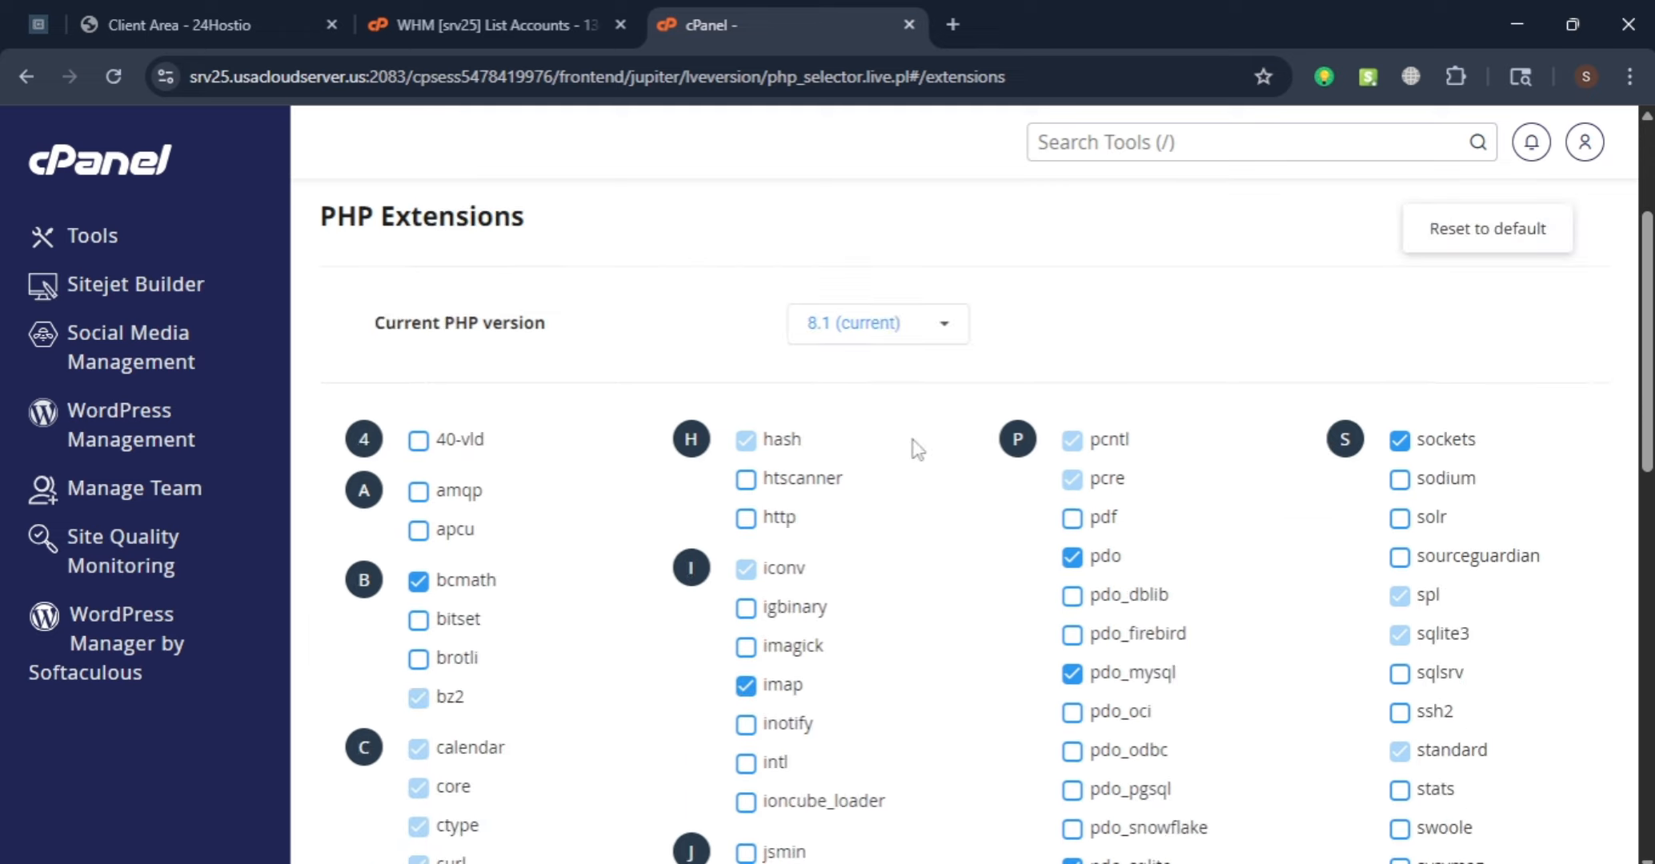
pyautogui.click(745, 439)
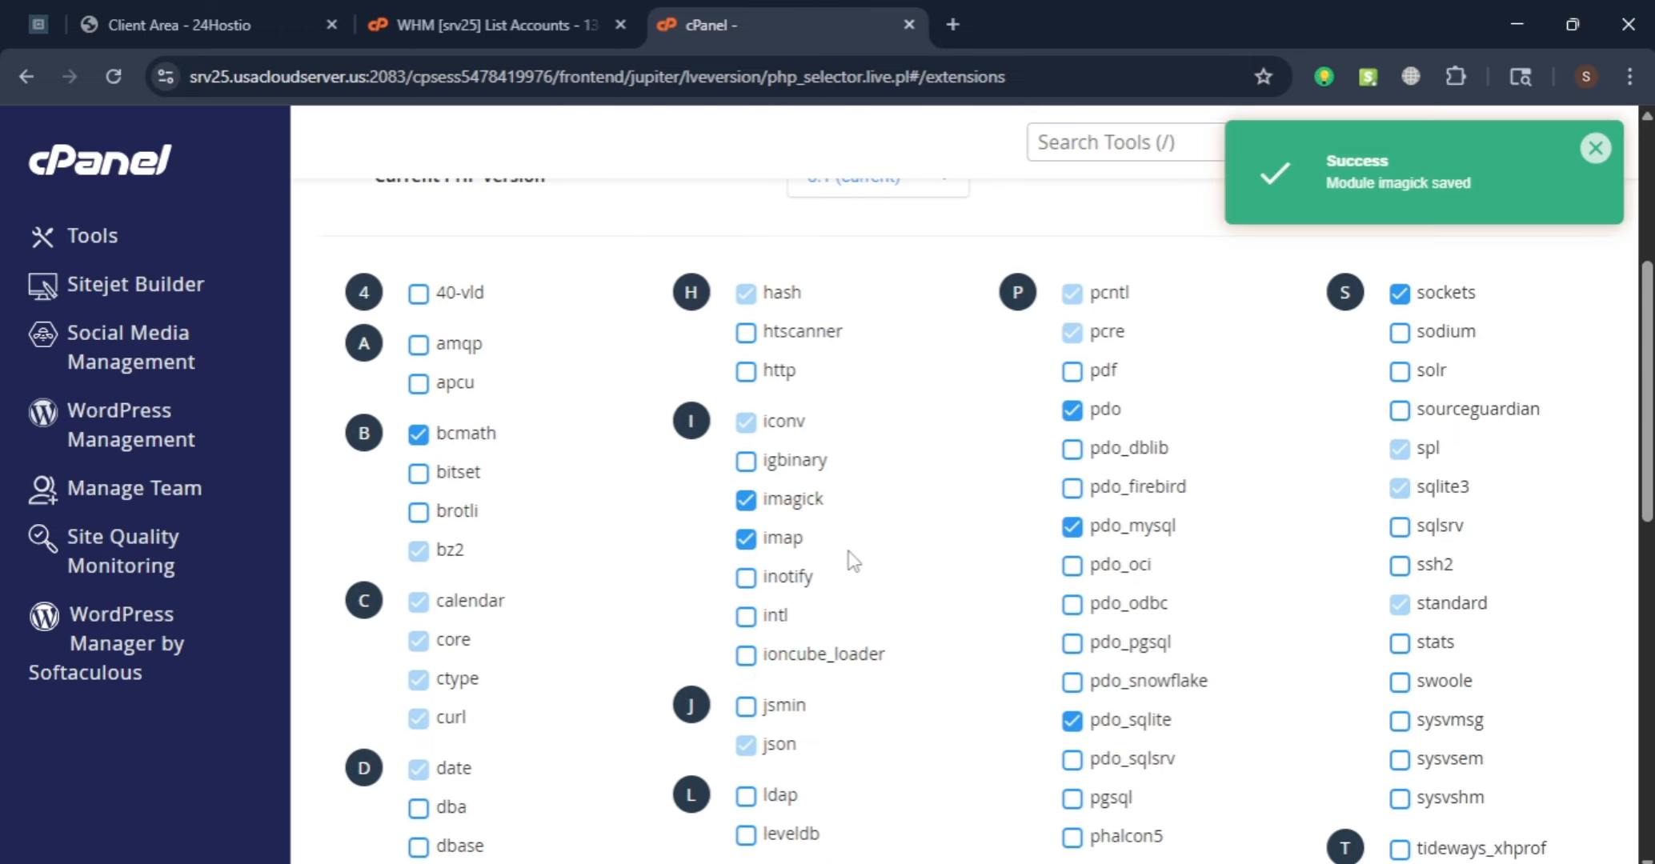
pyautogui.click(746, 372)
pyautogui.scroll(-2, 964, 479)
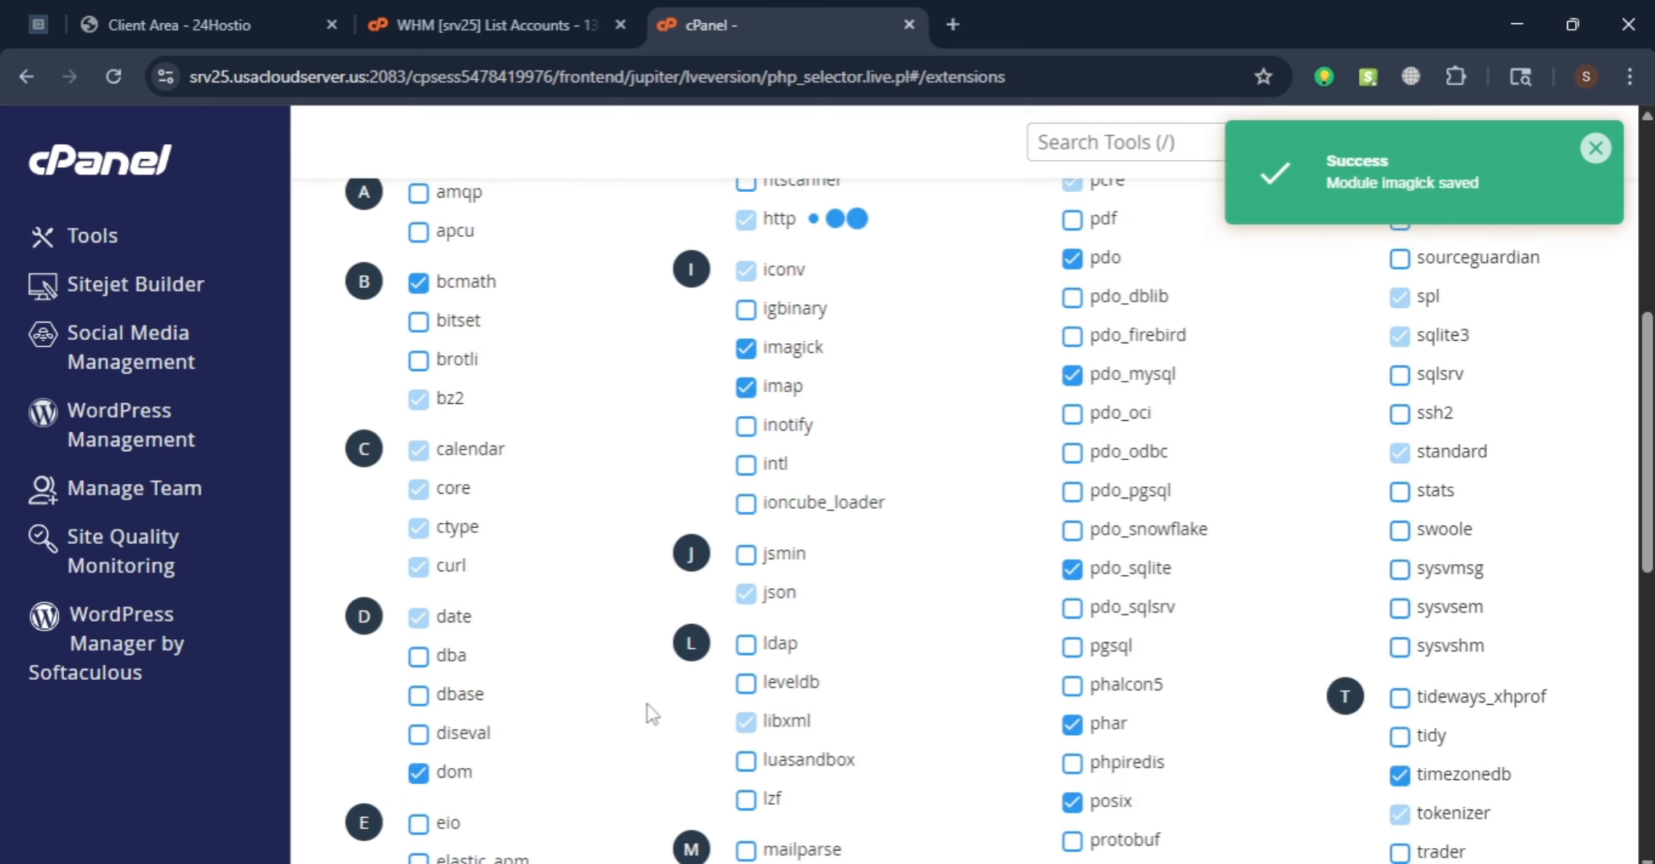
# Enable the fileinfo and ioncube_loader extensions for PHP 8.1
pyautogui.scroll(-5, 632, 716)
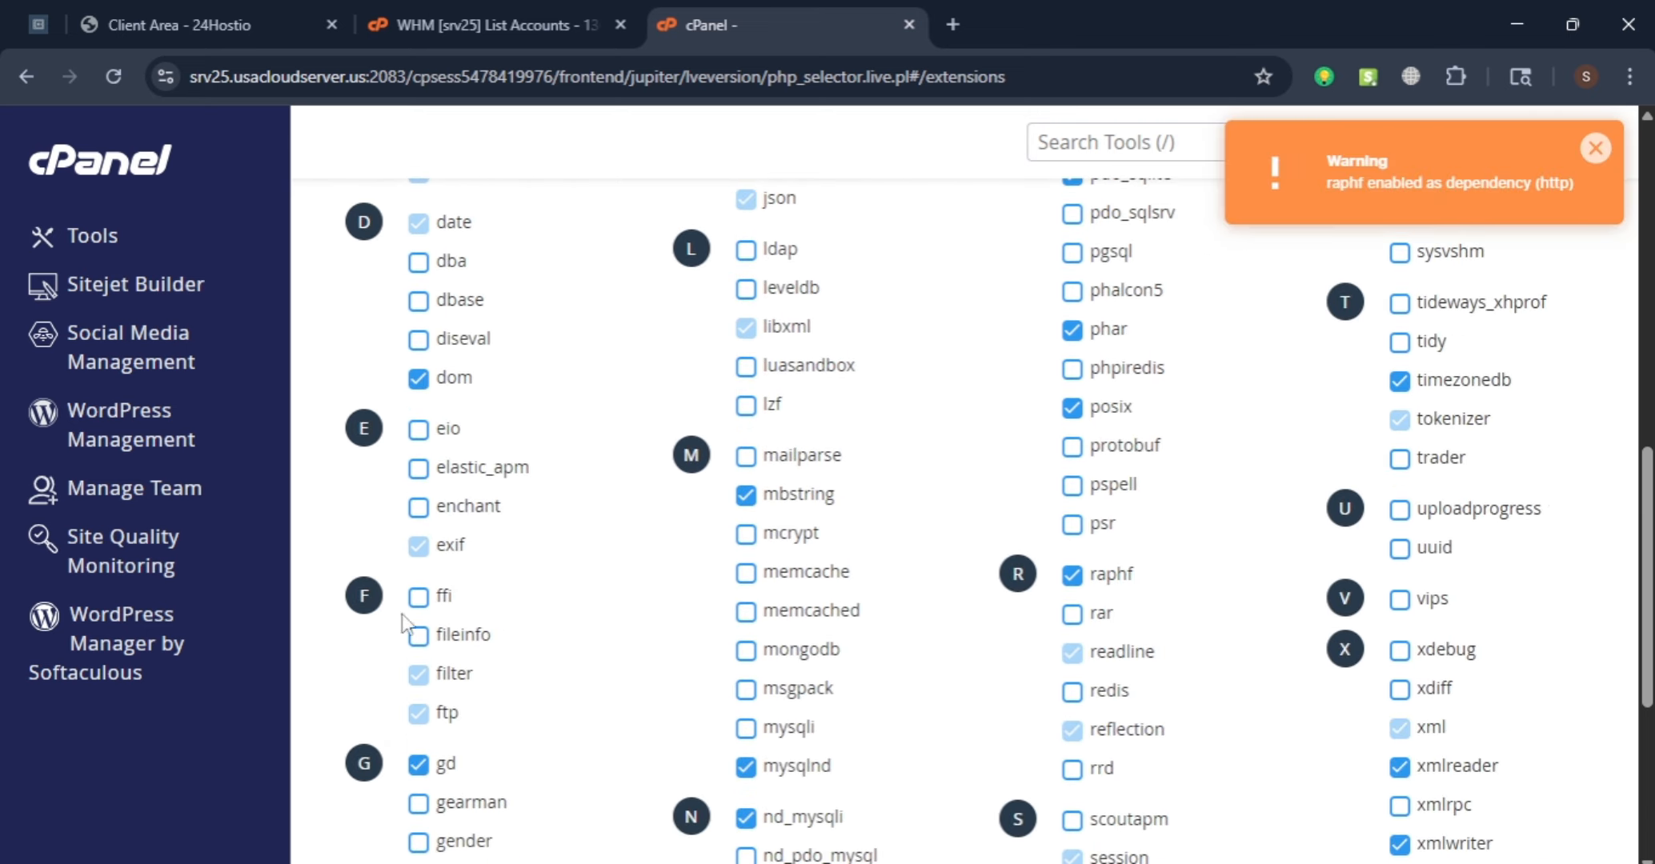
pyautogui.click(417, 634)
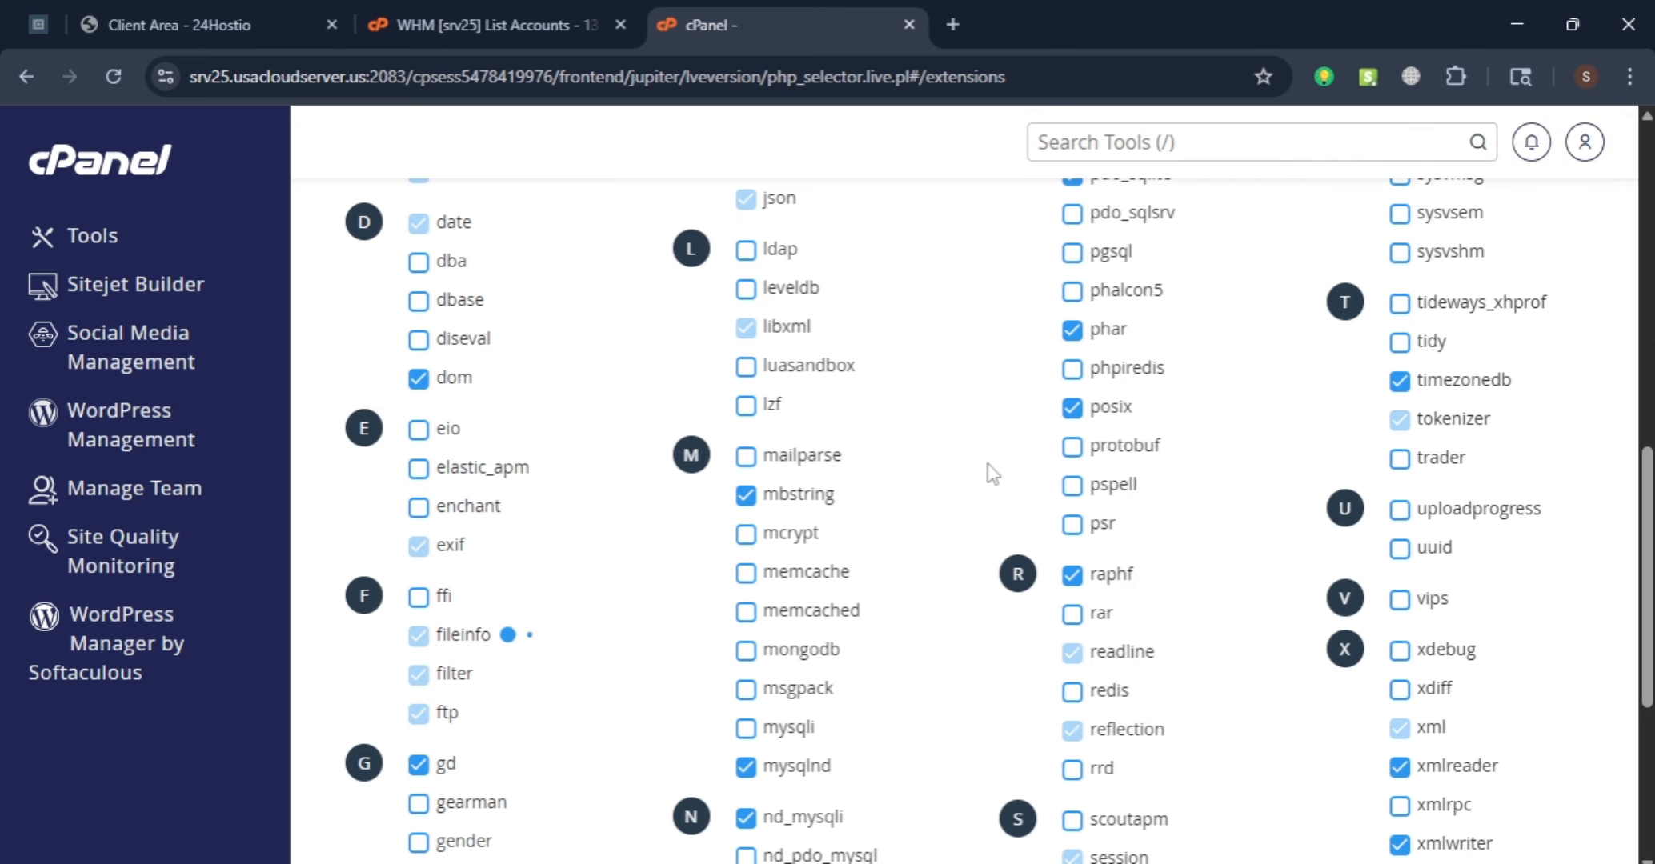
pyautogui.scroll(5, 993, 474)
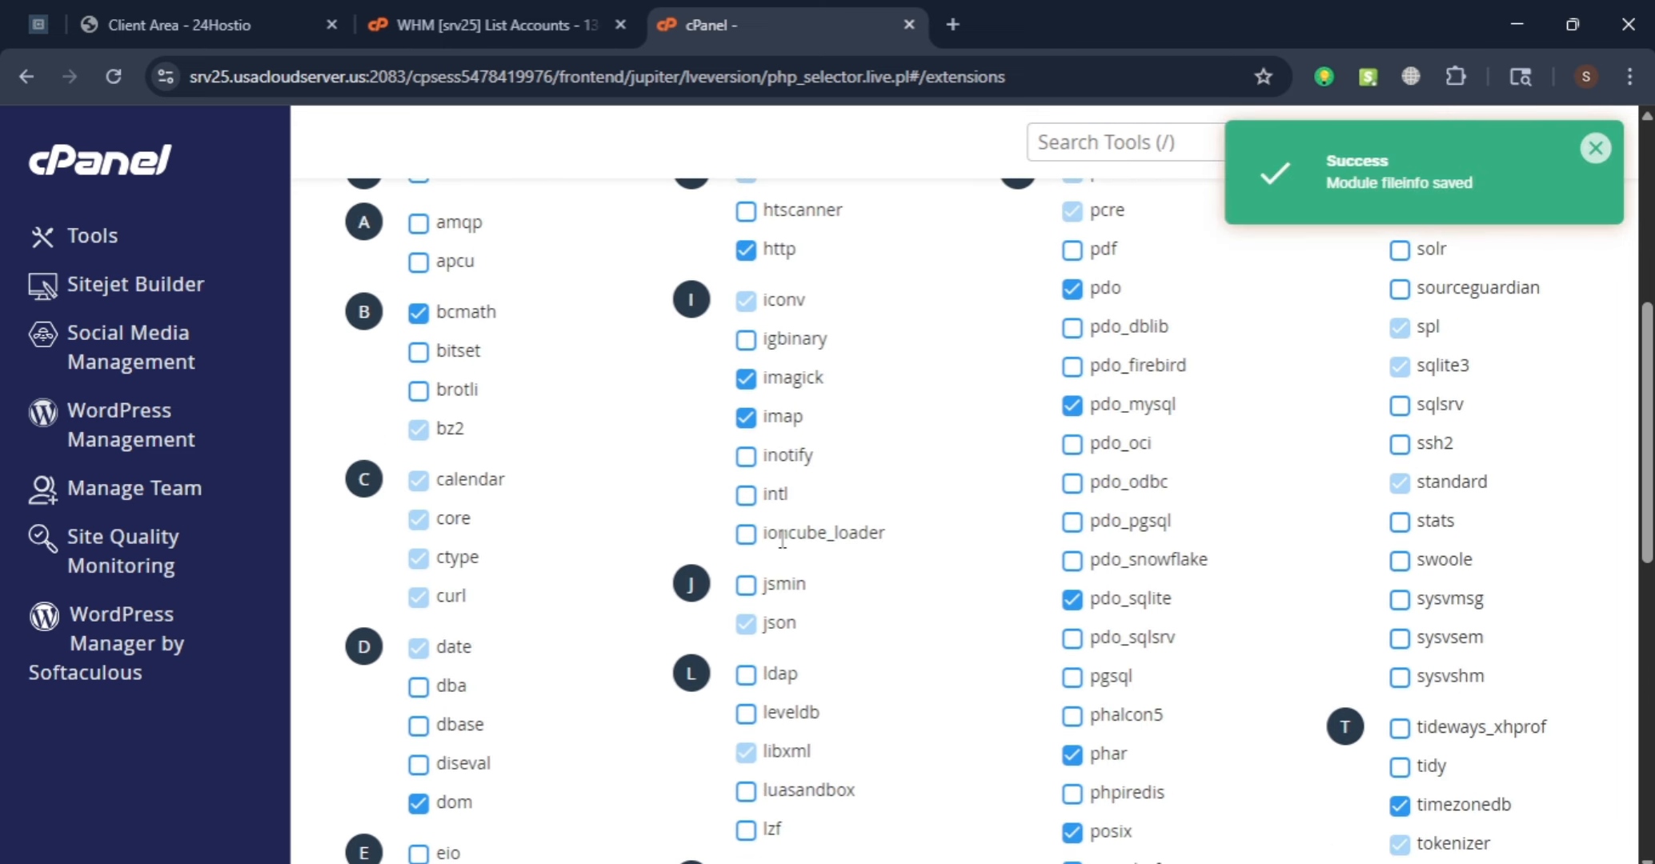
pyautogui.click(746, 534)
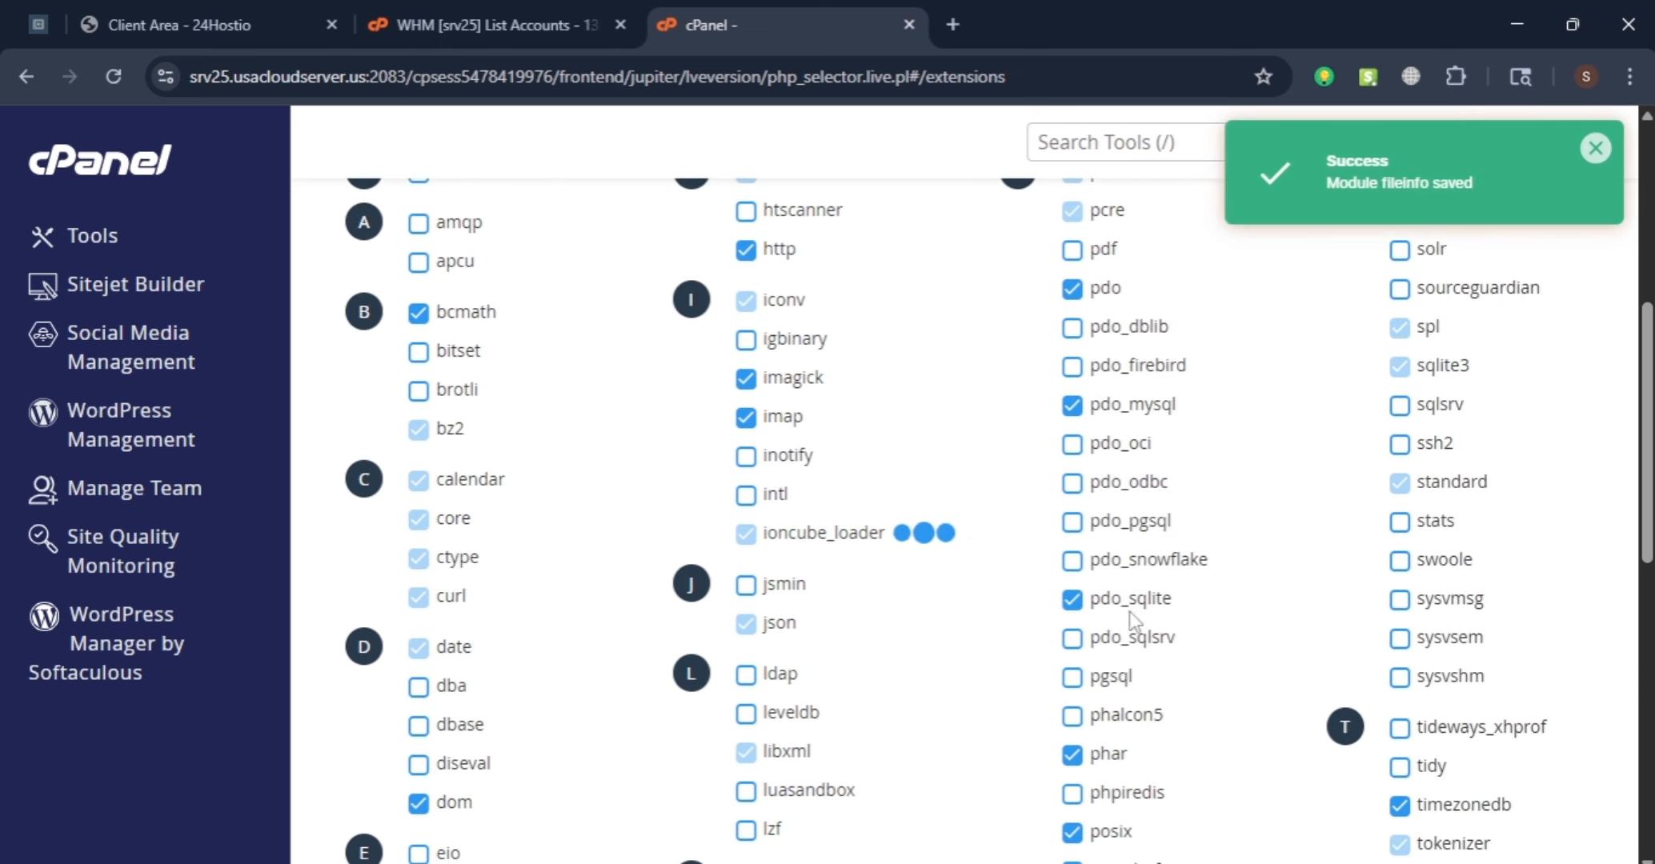
pyautogui.moveTo(1649, 425); pyautogui.dragTo(1647, 252)
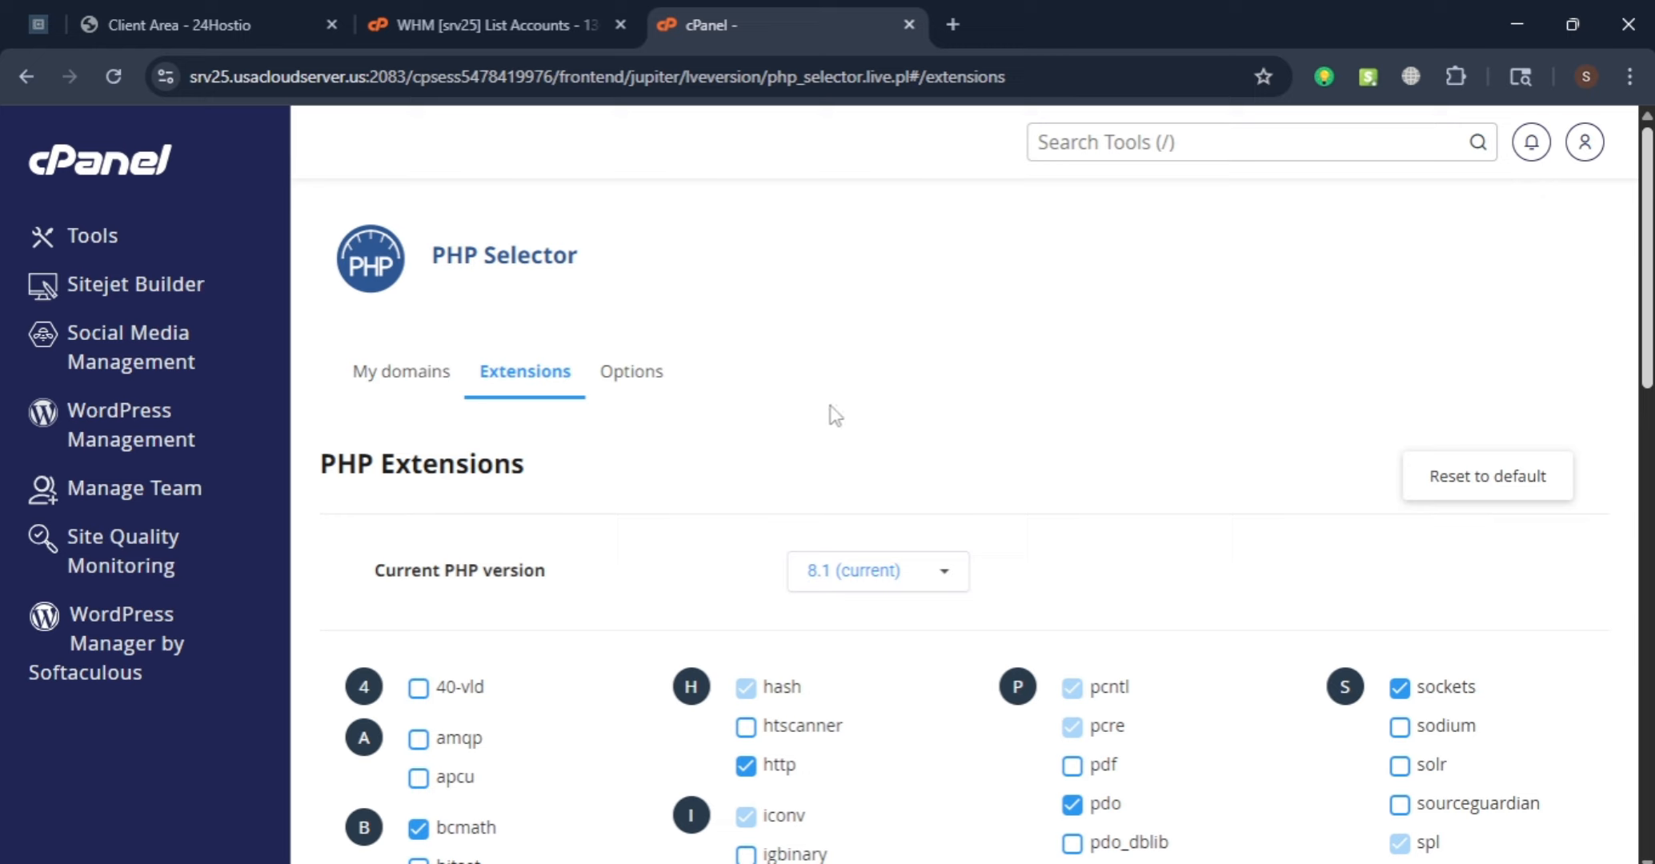
pyautogui.moveTo(732, 372); pyautogui.dragTo(226, 399)
pyautogui.click(523, 320)
pyautogui.click(907, 400)
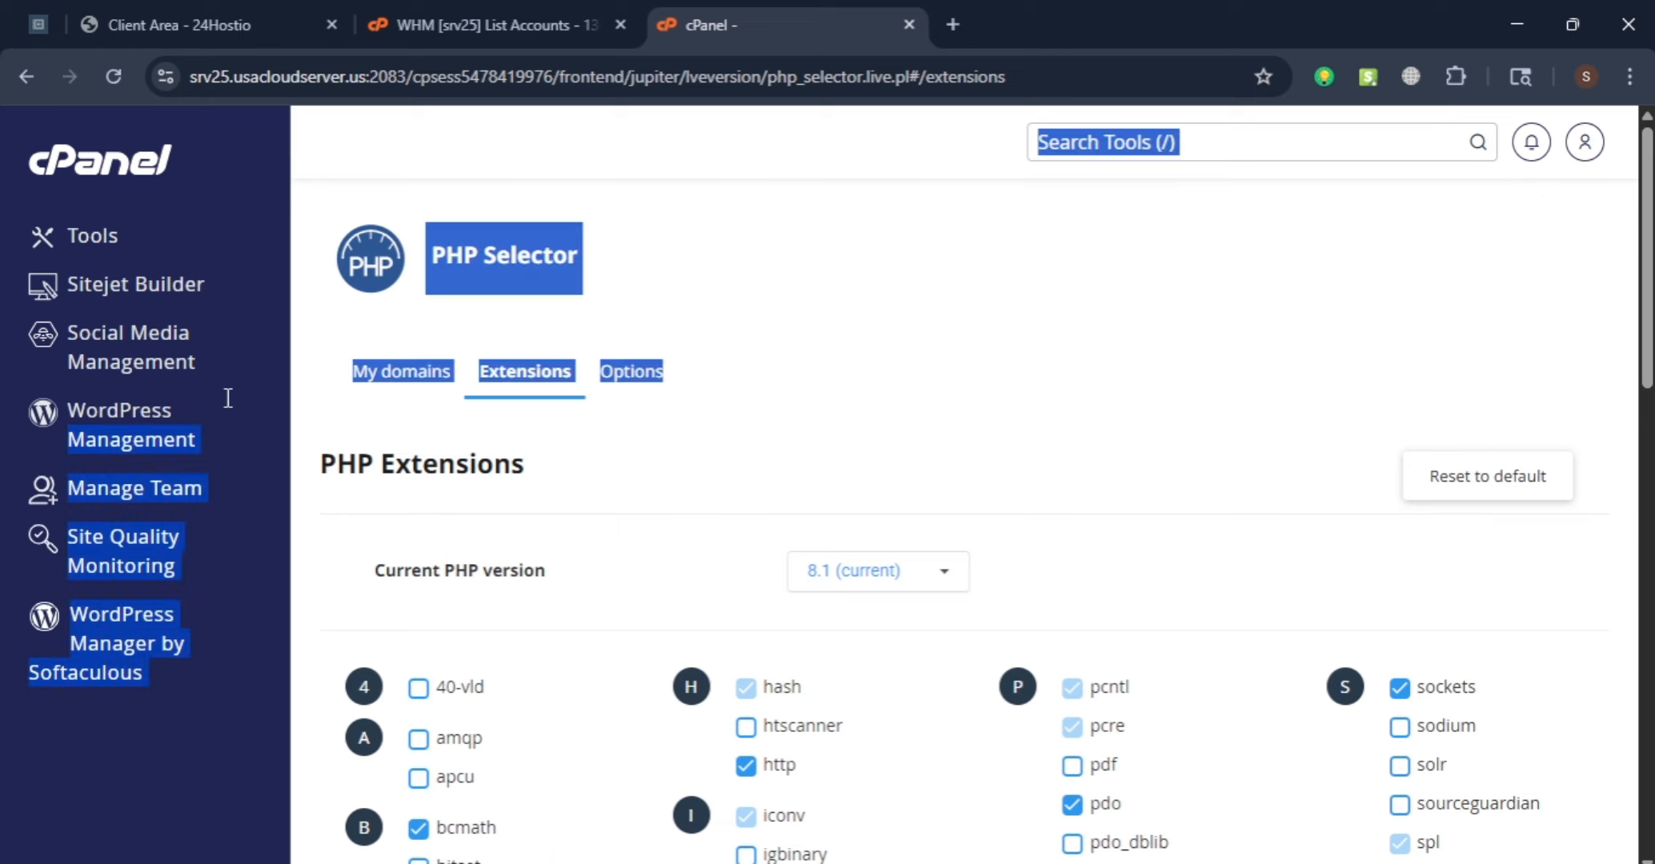
pyautogui.click(910, 406)
pyautogui.moveTo(821, 369); pyautogui.dragTo(347, 351)
pyautogui.moveTo(907, 343); pyautogui.dragTo(346, 370)
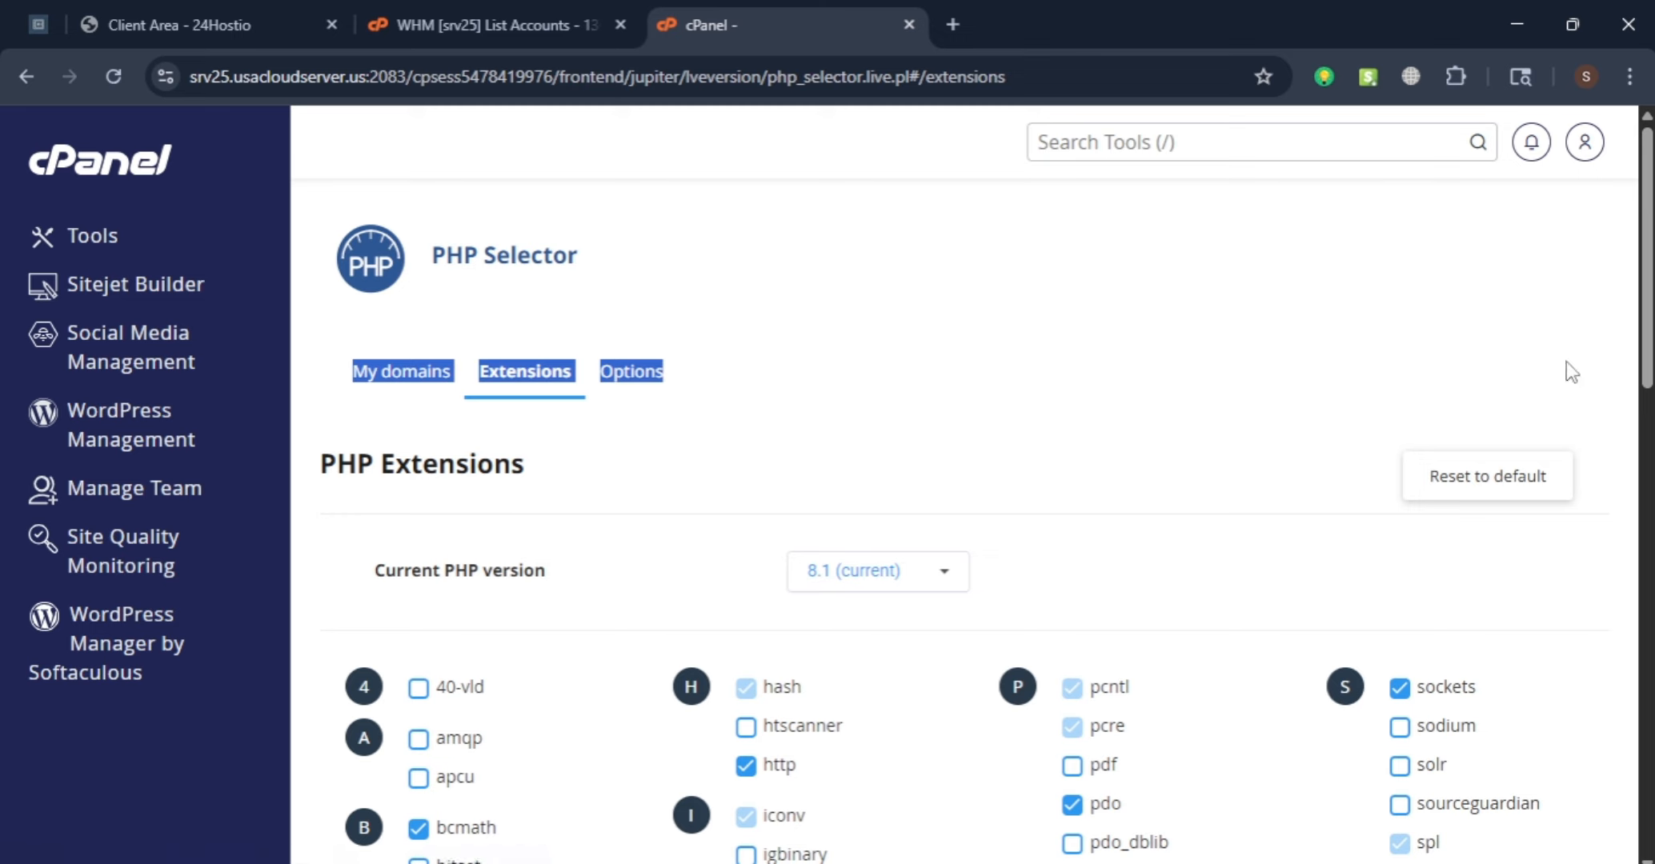
pyautogui.click(334, 372)
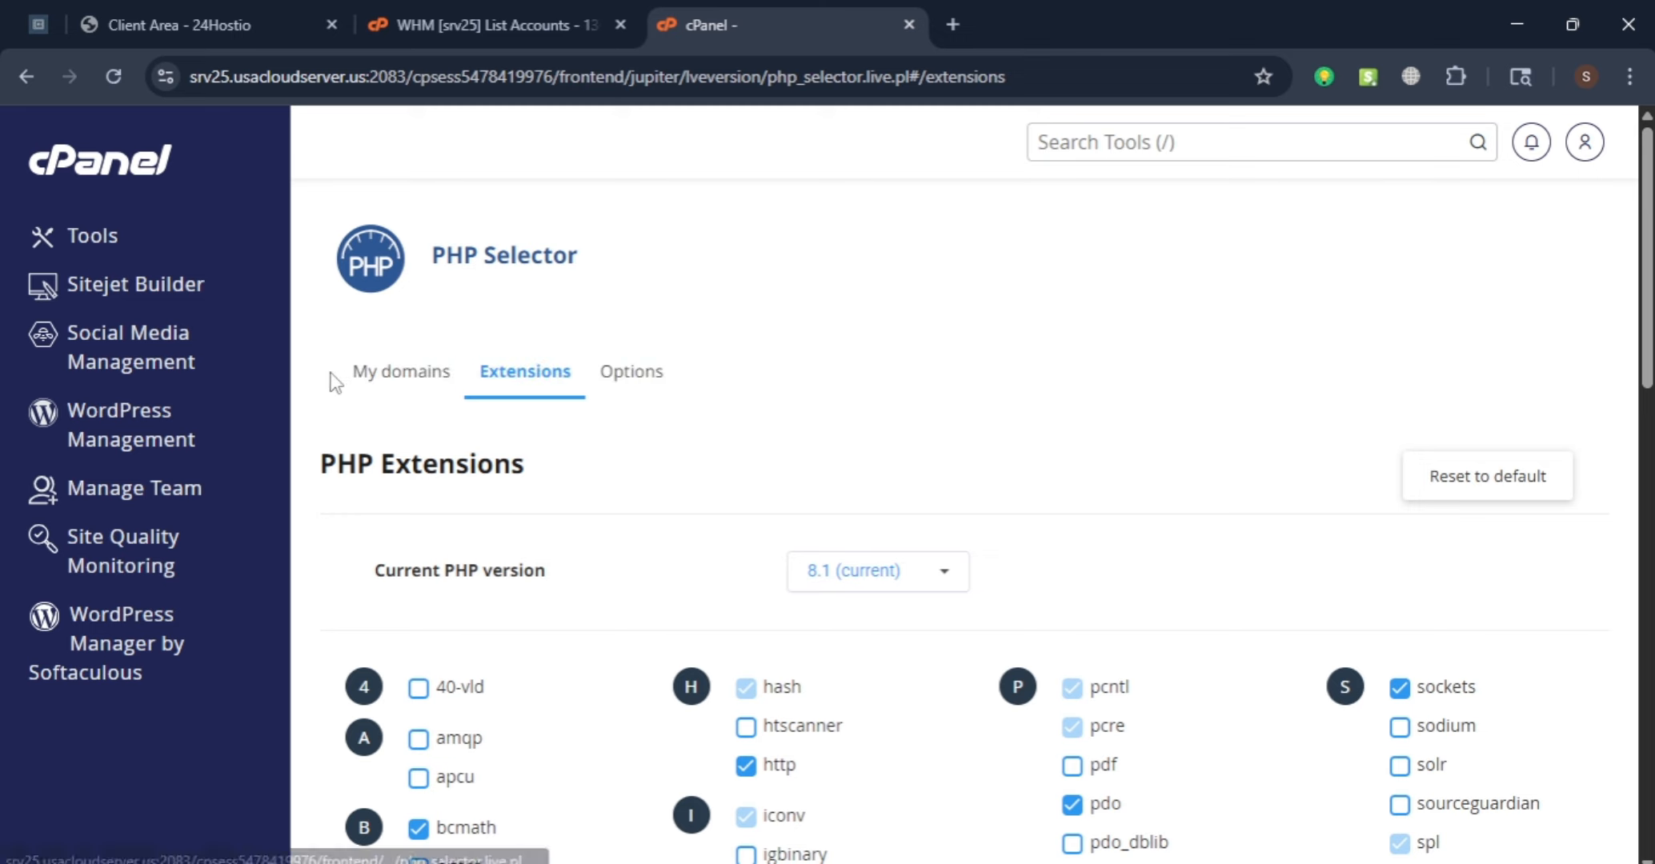